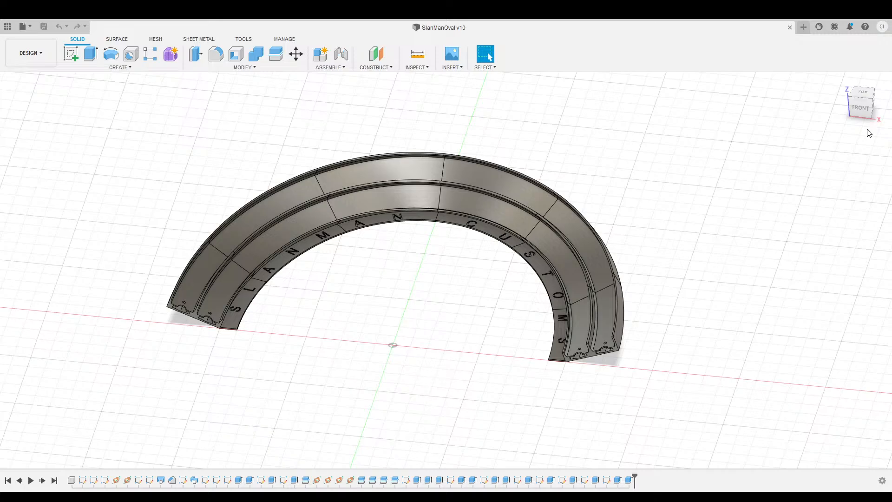
# Inspect the SlanManOval track piece from several low front angles, then open a new blank design.
pyautogui.moveTo(858, 109)
pyautogui.mouseDown()
pyautogui.moveTo(38, 107)
pyautogui.moveTo(31, 81)
pyautogui.moveTo(14, 119)
pyautogui.moveTo(730, 88)
pyautogui.moveTo(734, 111)
pyautogui.moveTo(872, 117)
pyautogui.moveTo(855, 120)
pyautogui.mouseUp()
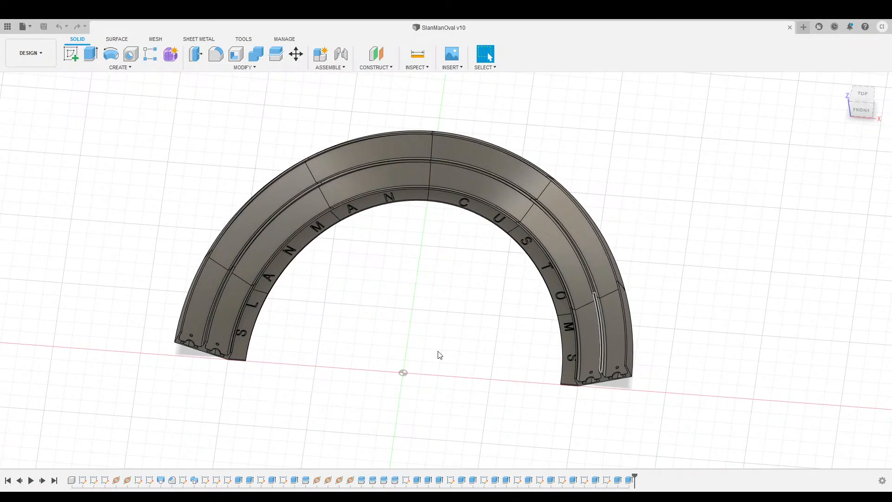
pyautogui.moveTo(863, 115)
pyautogui.mouseDown()
pyautogui.moveTo(877, 110)
pyautogui.moveTo(877, 100)
pyautogui.moveTo(854, 118)
pyautogui.mouseUp()
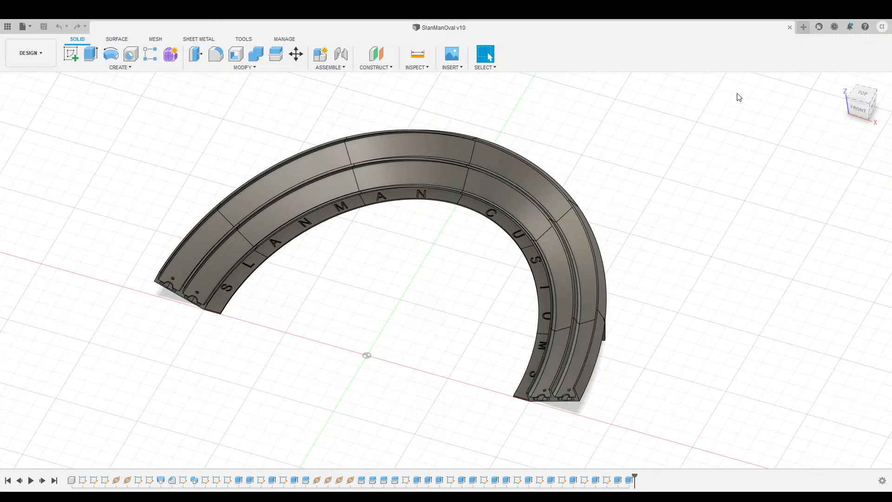
pyautogui.moveTo(860, 107)
pyautogui.mouseDown()
pyautogui.moveTo(880, 97)
pyautogui.moveTo(883, 118)
pyautogui.moveTo(865, 55)
pyautogui.moveTo(859, 119)
pyautogui.mouseUp()
pyautogui.click(807, 28)
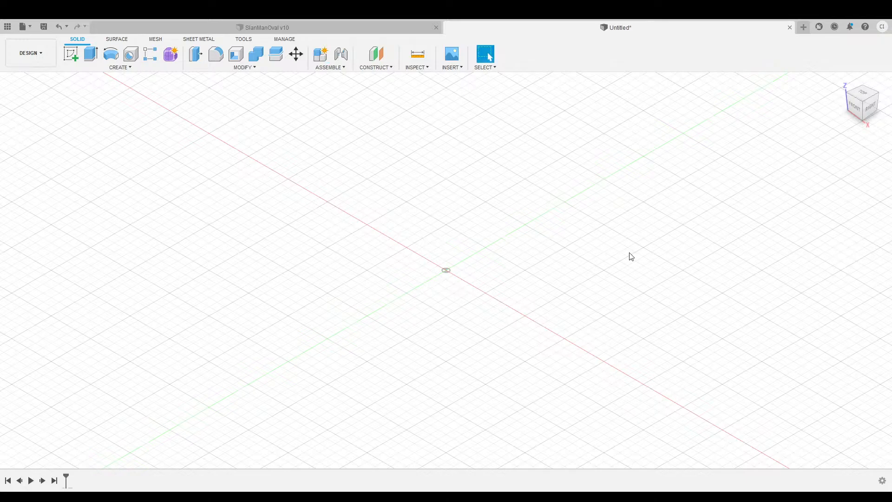
# Turn the empty design to a nearly front-on view and pan to centre the origin.
pyautogui.click(859, 112)
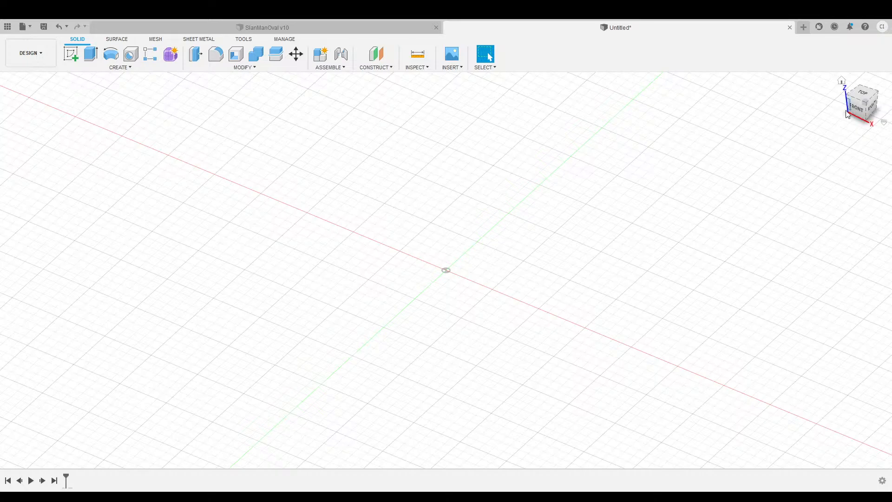
pyautogui.moveTo(456, 255)
pyautogui.keyDown('shift'); pyautogui.mouseDown(button='middle')
pyautogui.moveTo(546, 255)
pyautogui.moveTo(784, 123)
pyautogui.mouseUp(button='middle'); pyautogui.keyUp('shift')
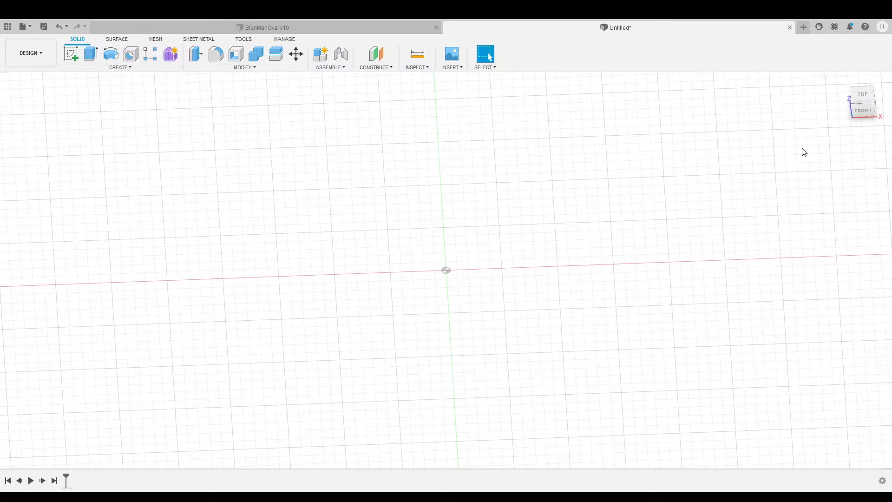
pyautogui.moveTo(865, 97); pyautogui.dragTo(864, 100)
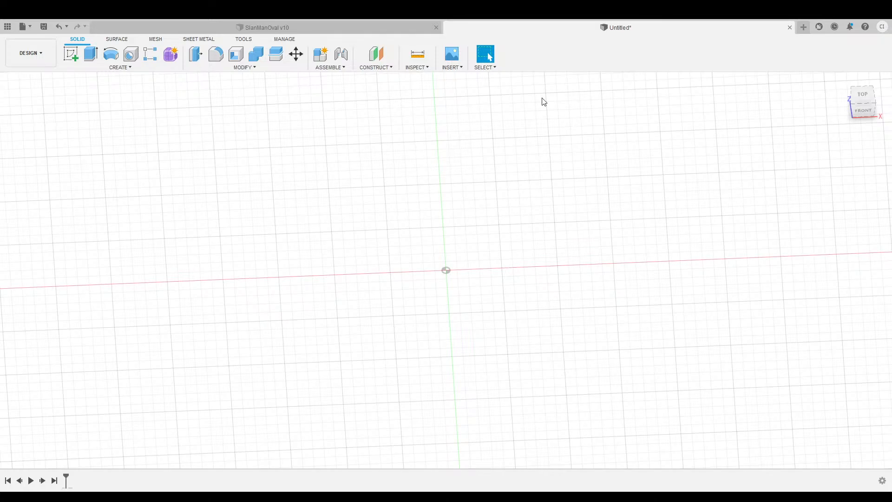
pyautogui.moveTo(599, 147); pyautogui.dragTo(583, 188, button='middle')
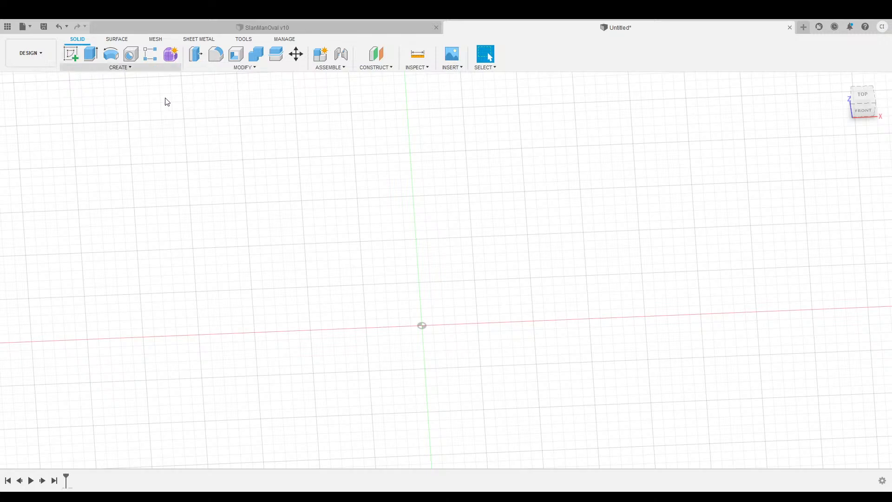
# Start a sketch on the XY origin plane and pick the Ellipse tool.
pyautogui.click(72, 55)
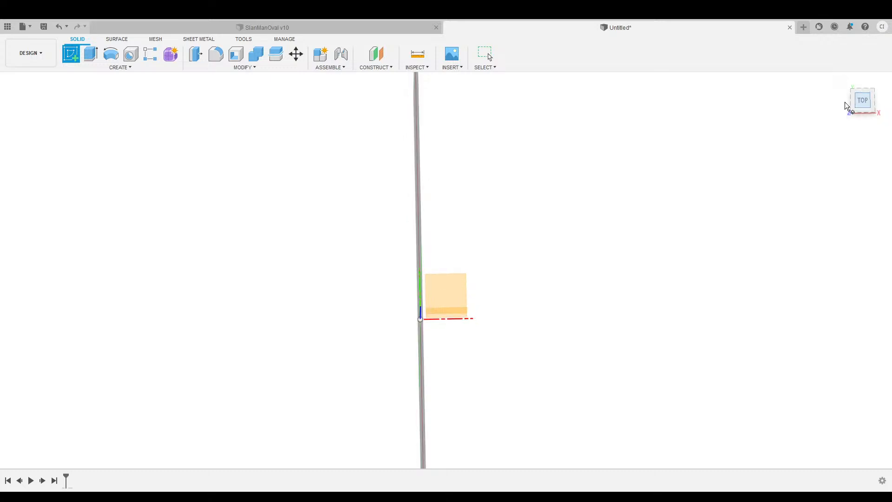
pyautogui.click(456, 280)
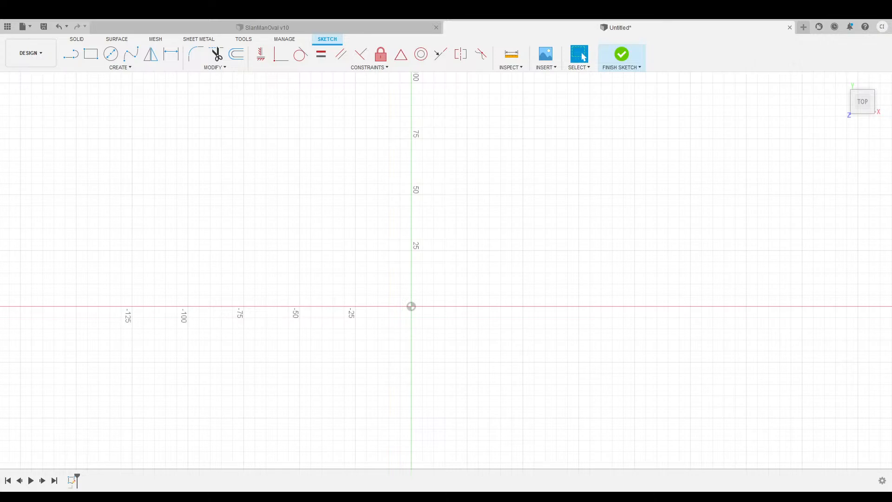
pyautogui.moveTo(513, 246)
pyautogui.mouseDown(button='middle')
pyautogui.moveTo(418, 235)
pyautogui.moveTo(494, 244)
pyautogui.mouseUp(button='middle')
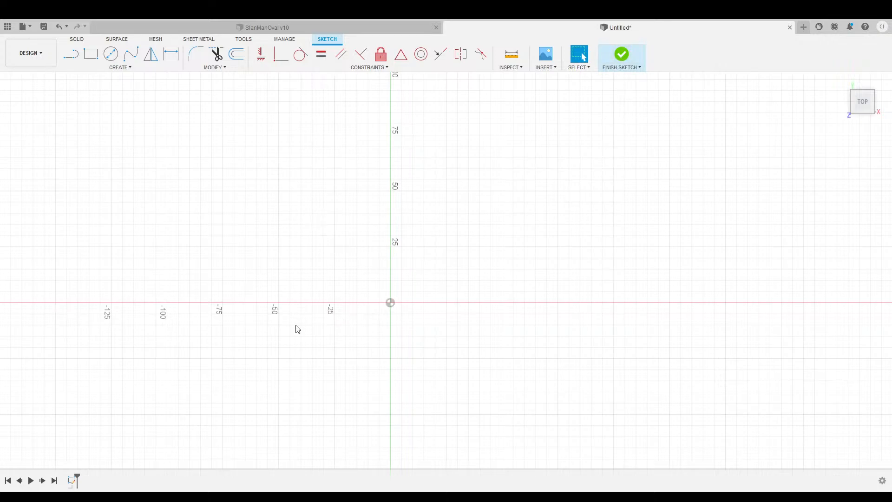
pyautogui.click(121, 69)
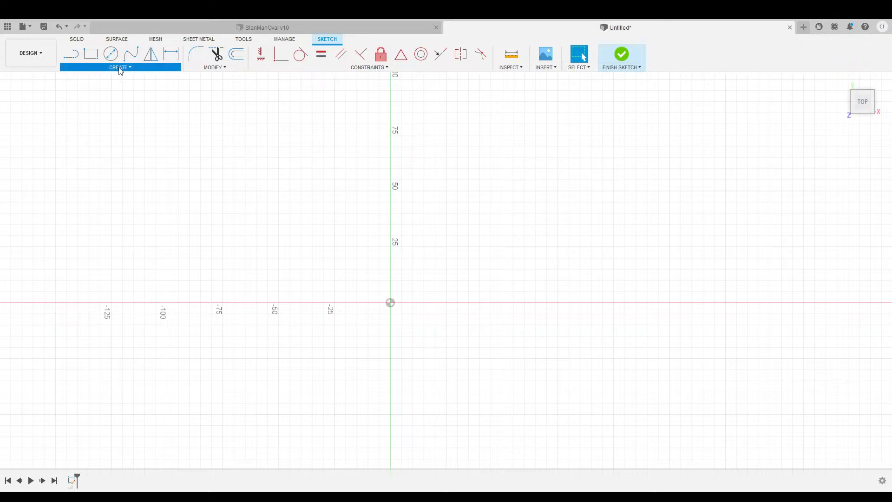
pyautogui.click(89, 128)
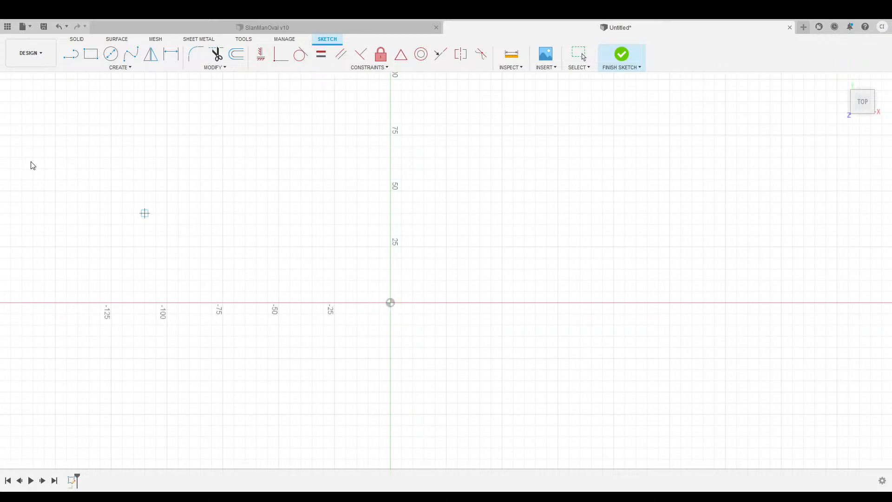
pyautogui.click(390, 303)
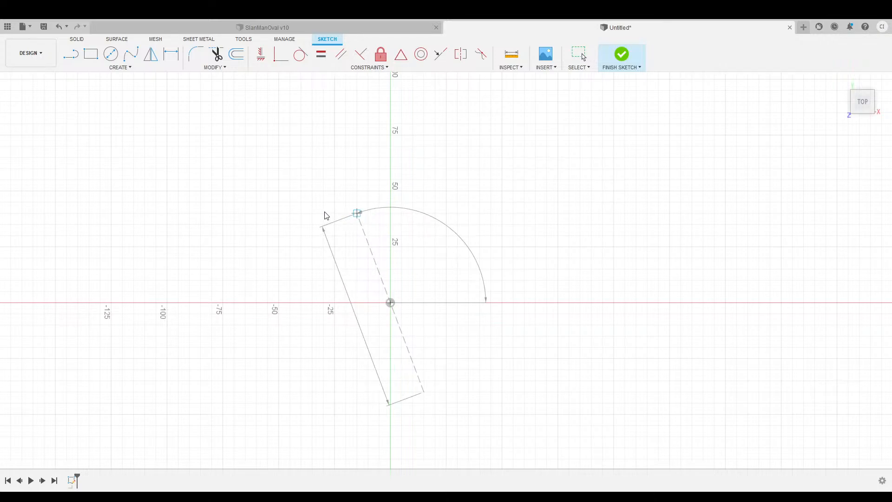
pyautogui.press('Escape')
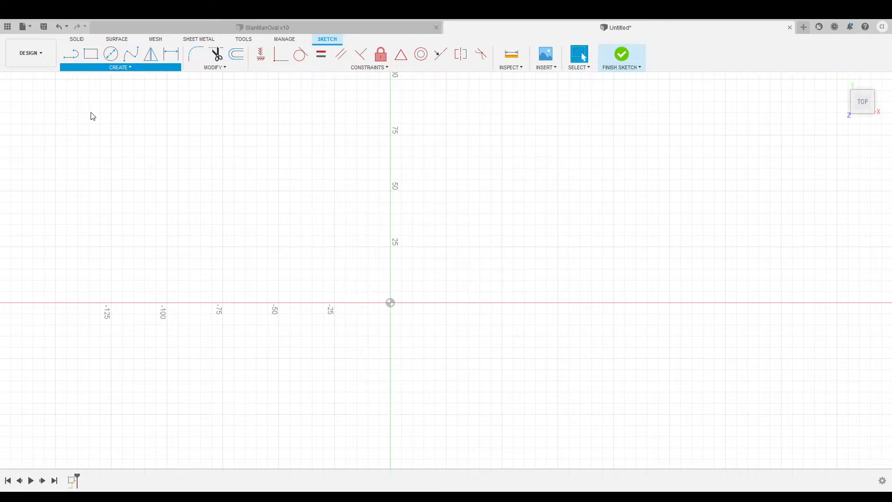
pyautogui.click(93, 129)
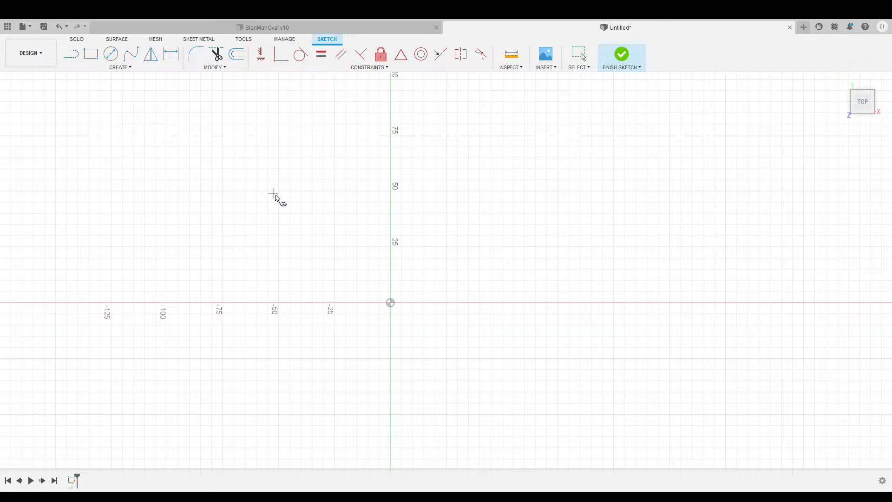
pyautogui.click(390, 303)
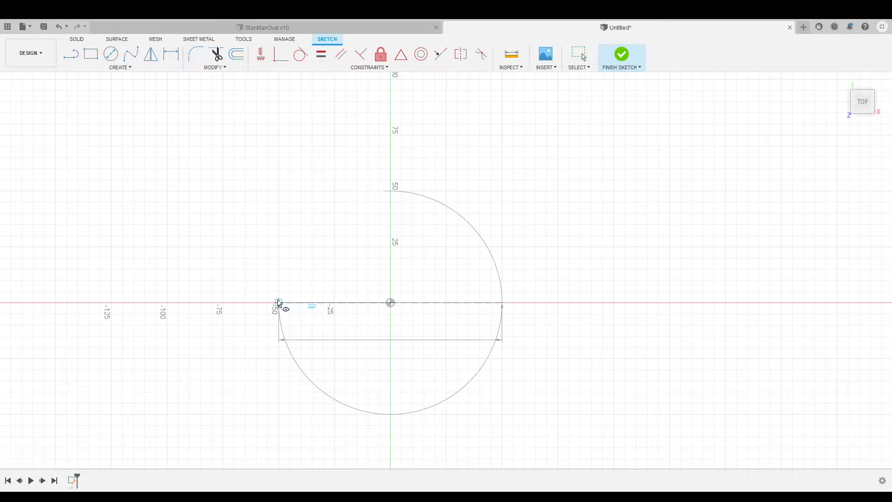
pyautogui.write('400')
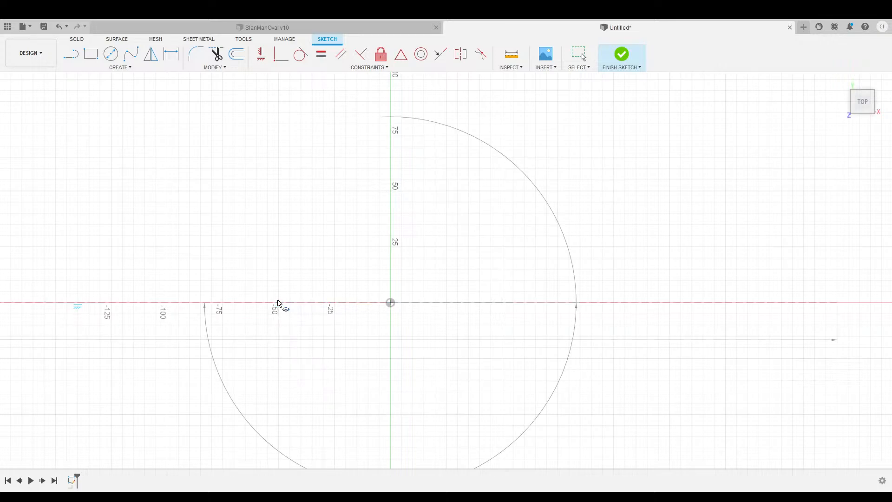
pyautogui.press('Escape')
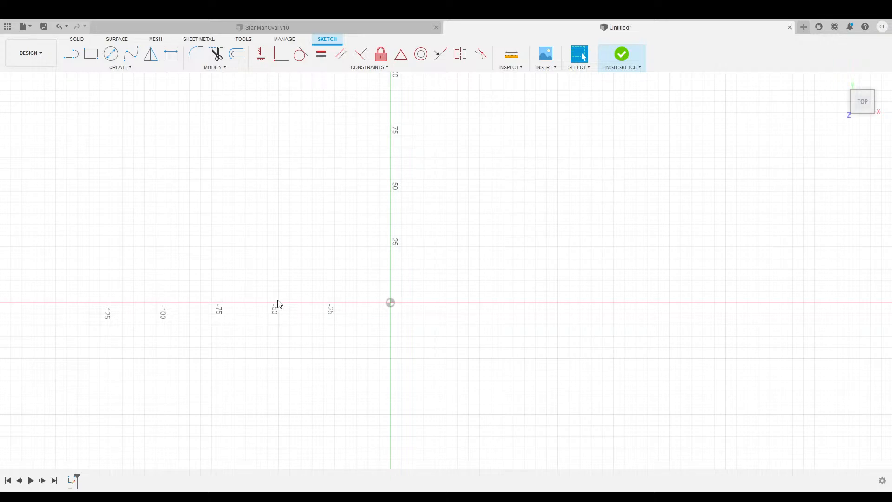
pyautogui.scroll(5, 437, 286)
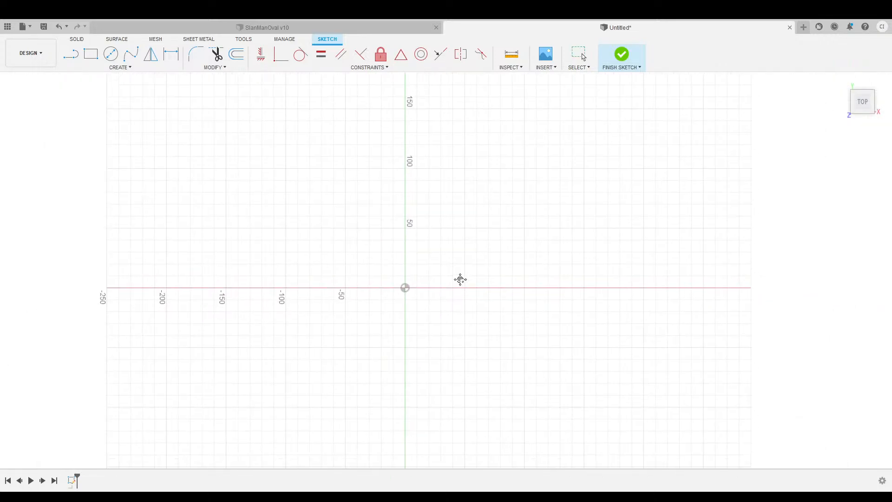
pyautogui.moveTo(460, 279); pyautogui.dragTo(427, 265, button='middle')
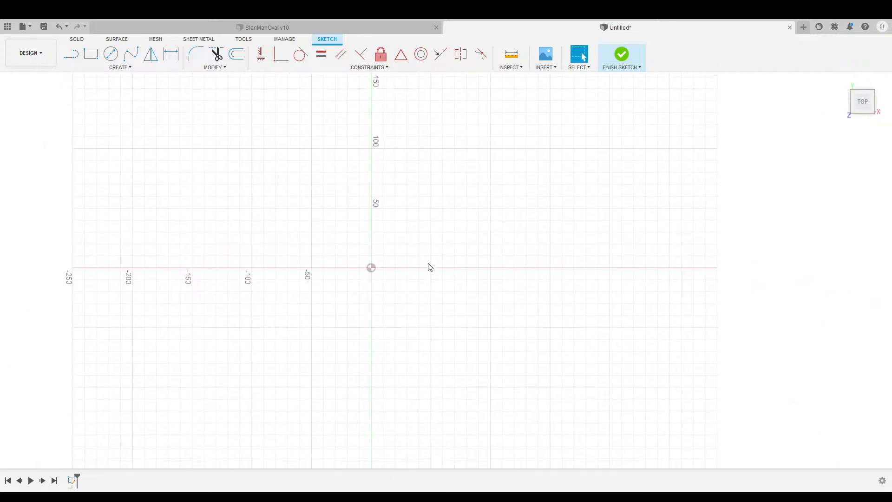
pyautogui.click(130, 68)
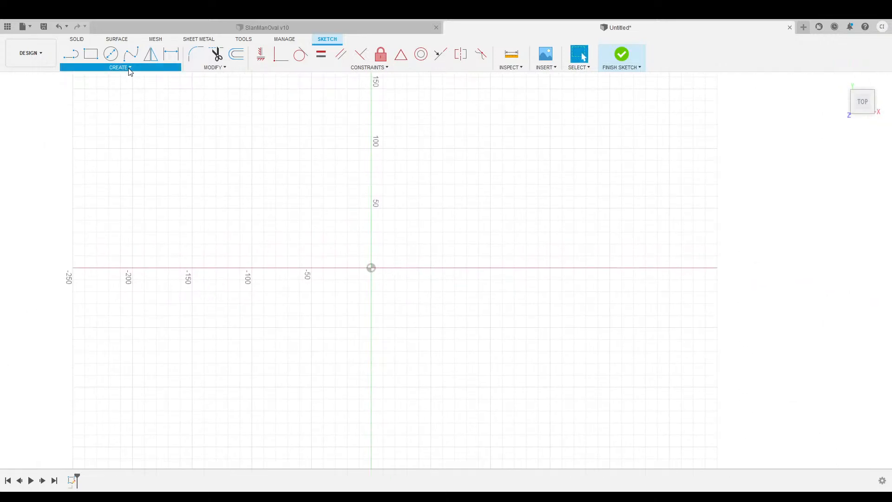
pyautogui.click(77, 126)
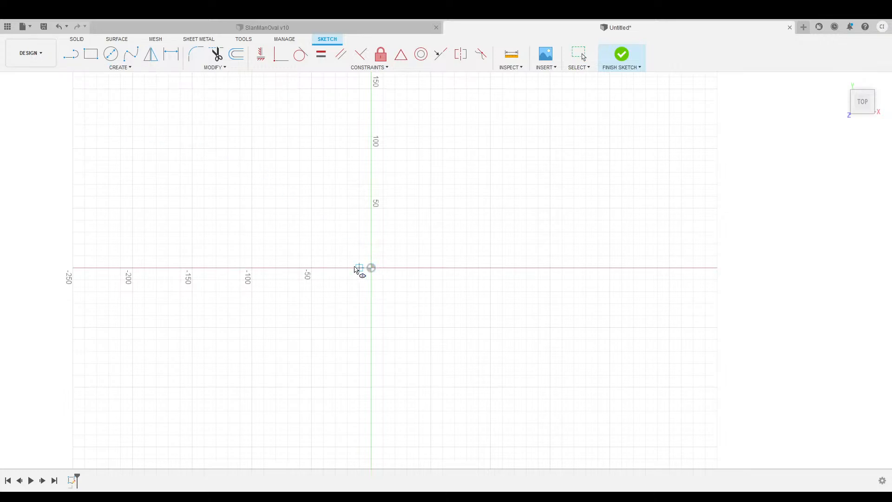
pyautogui.click(371, 267)
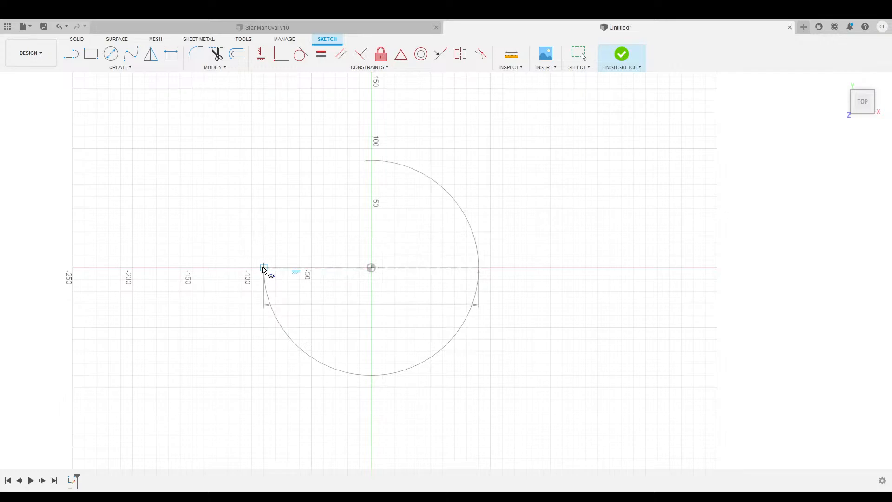
pyautogui.click(351, 169)
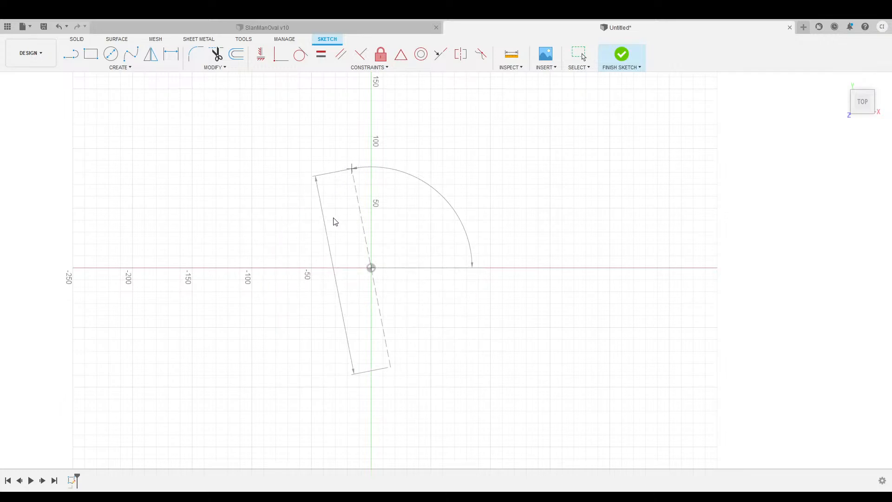
pyautogui.press('Escape')
pyautogui.click(618, 54)
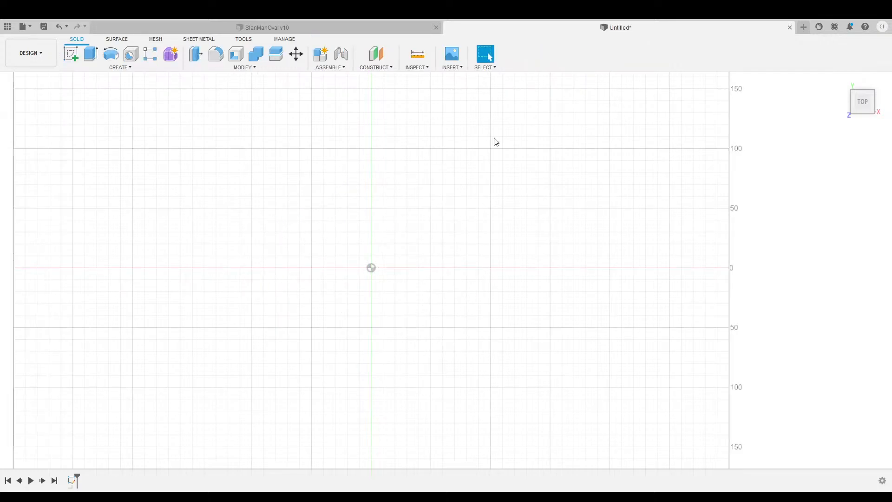
pyautogui.click(75, 480)
pyautogui.click(123, 70)
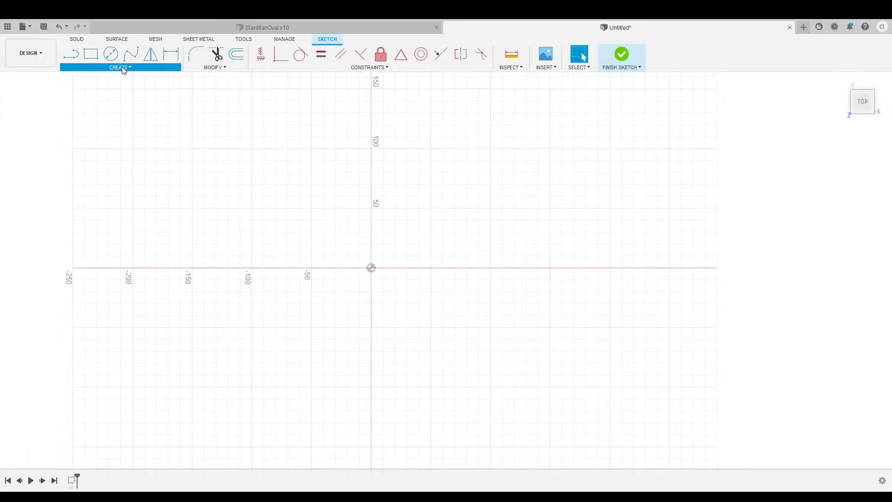
pyautogui.click(87, 133)
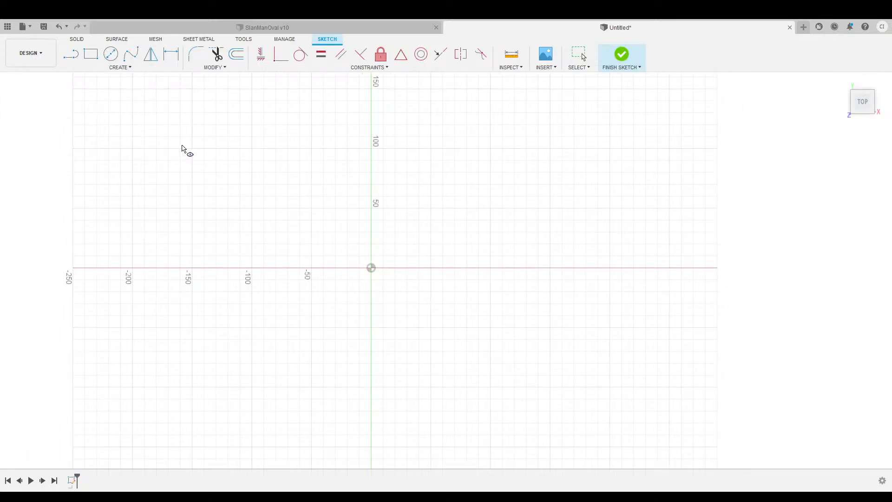
pyautogui.click(371, 268)
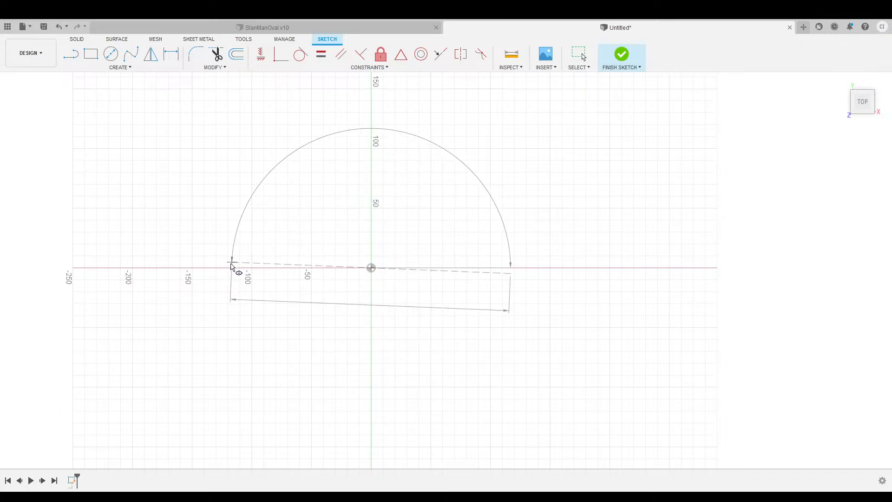
pyautogui.write('4')
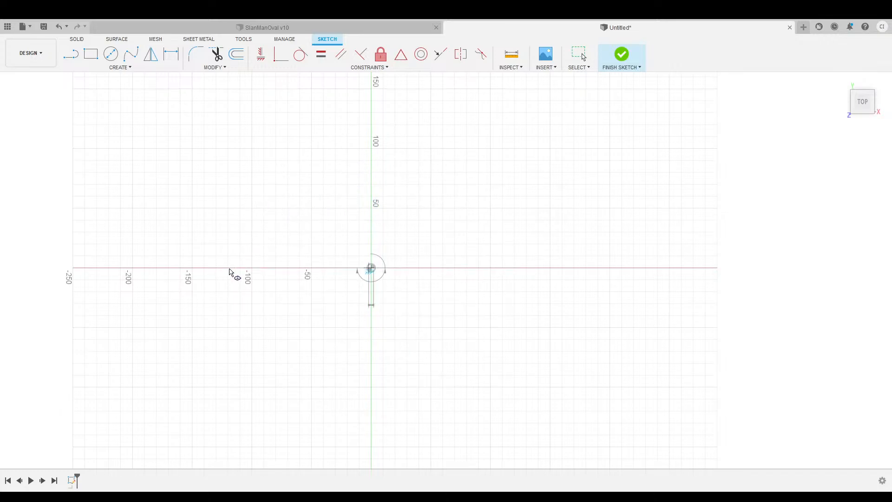
pyautogui.write('00')
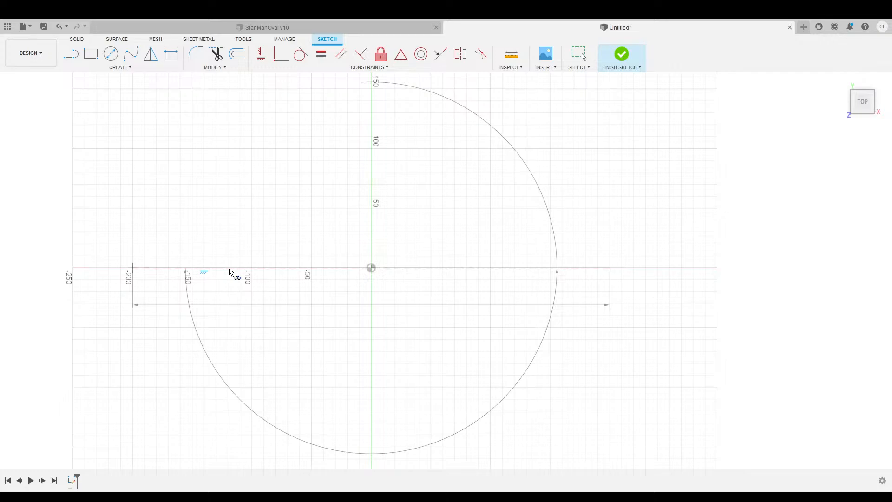
pyautogui.press('Escape')
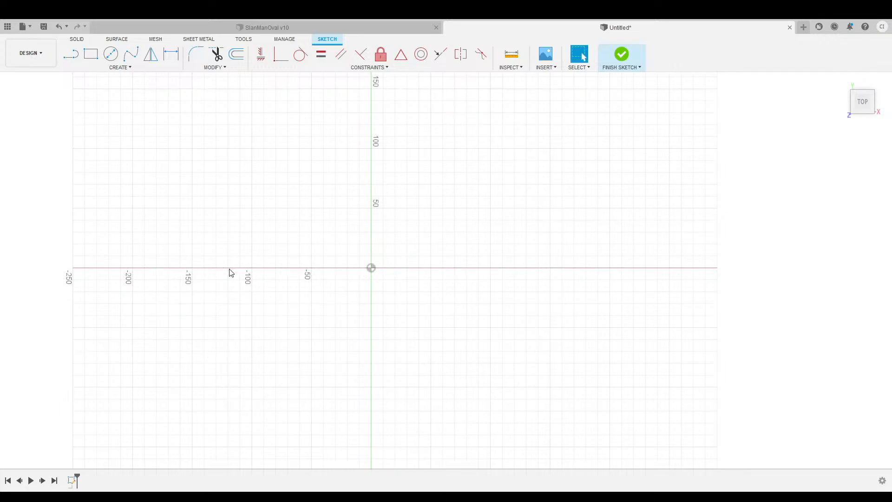
pyautogui.scroll(-3, 296, 268)
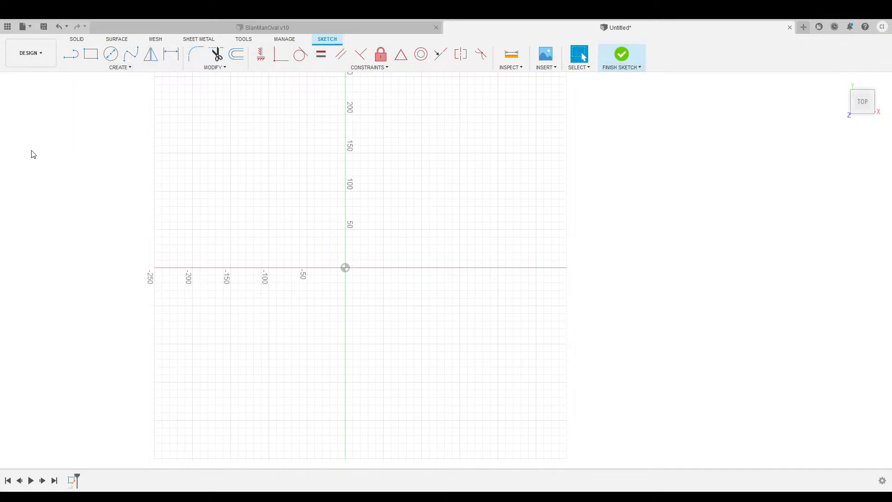
# Draw a test horizontal line above the origin, then delete it.
pyautogui.click(72, 55)
pyautogui.click(253, 153)
pyautogui.click(398, 153)
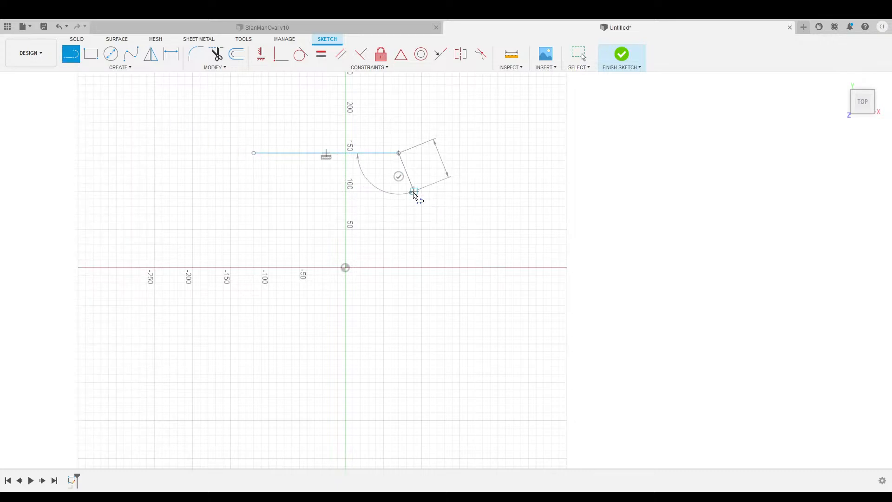
pyautogui.click(398, 176)
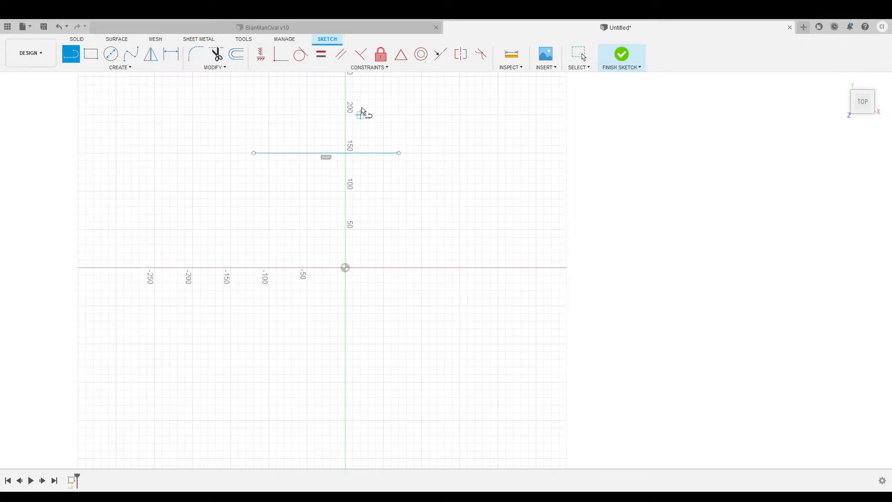
pyautogui.click(579, 55)
pyautogui.click(378, 153)
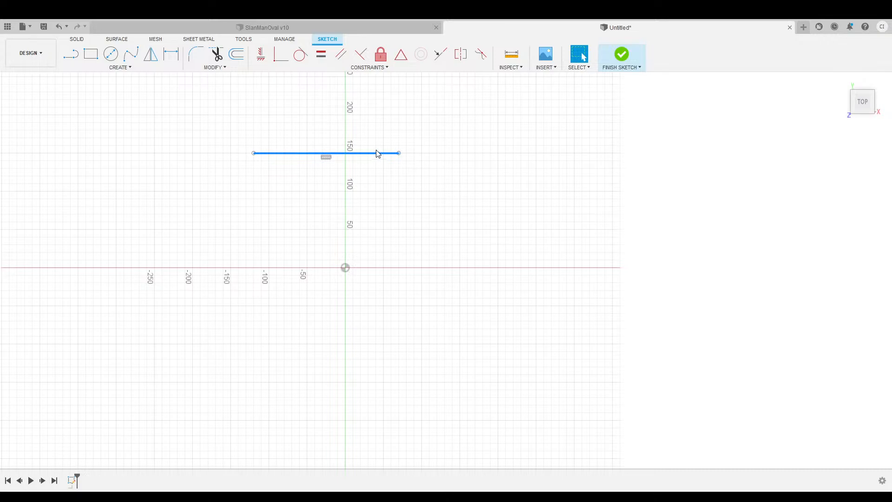
pyautogui.press('Delete')
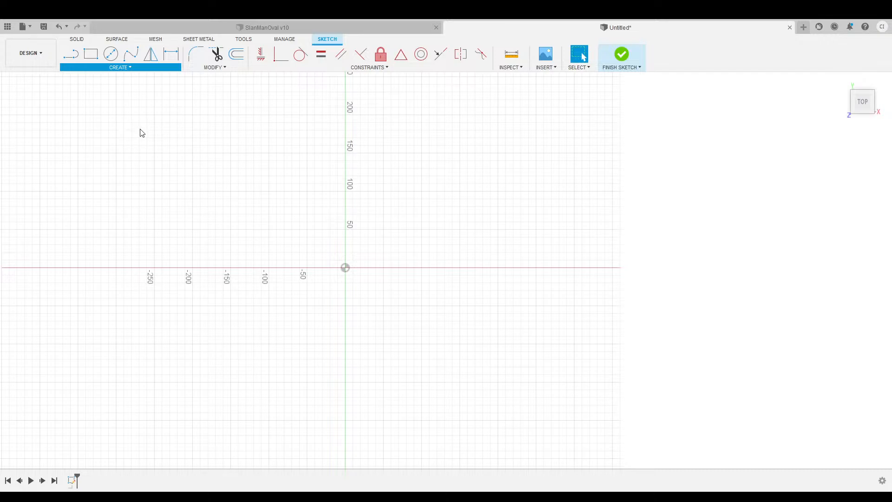
# Begin an ellipse centred on the origin with a 400 first axis.
pyautogui.click(93, 129)
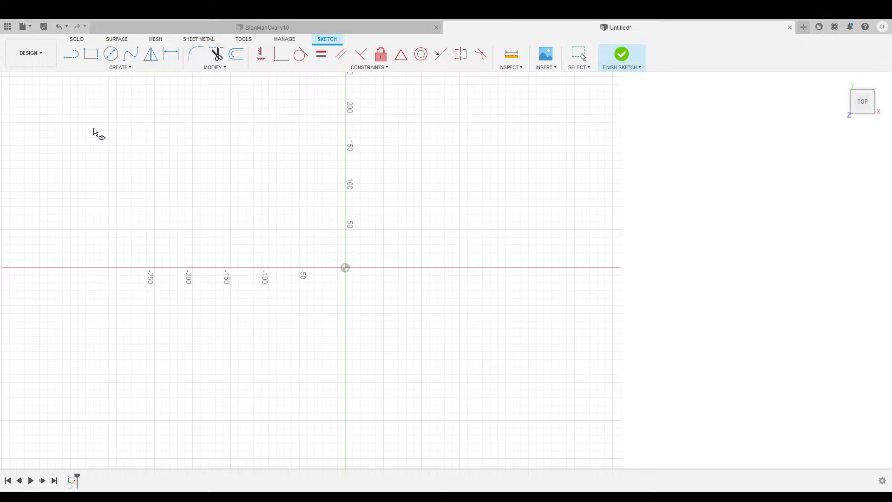
pyautogui.click(345, 268)
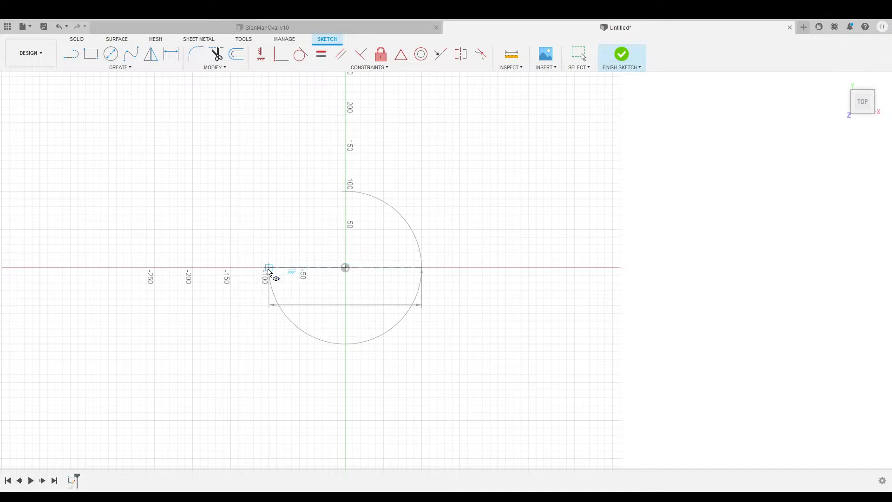
pyautogui.write('400')
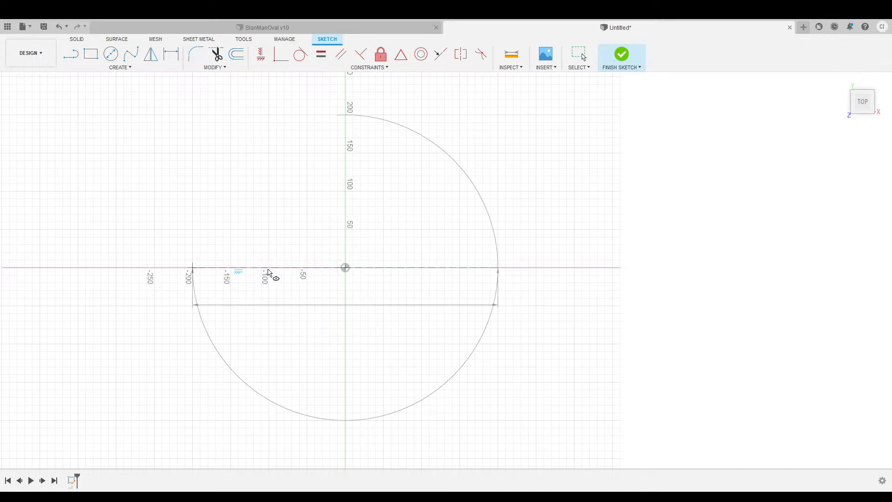
# Cancel the unfinished ellipse and return to the flat top view.
pyautogui.press('Escape')
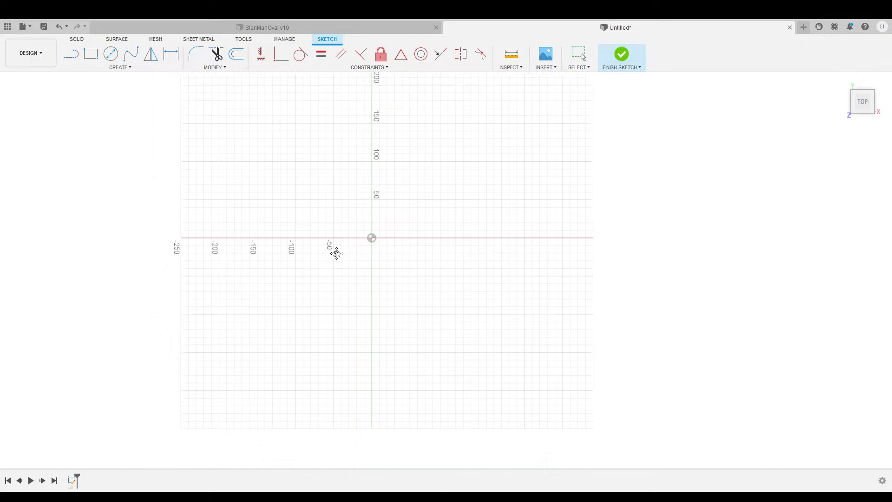
pyautogui.moveTo(861, 112)
pyautogui.mouseDown()
pyautogui.moveTo(855, 28)
pyautogui.moveTo(861, 88)
pyautogui.mouseUp()
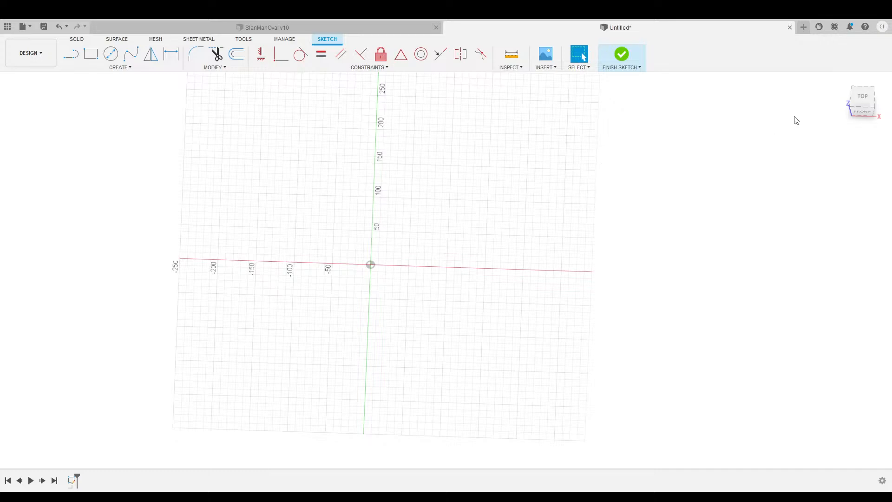
pyautogui.click(866, 103)
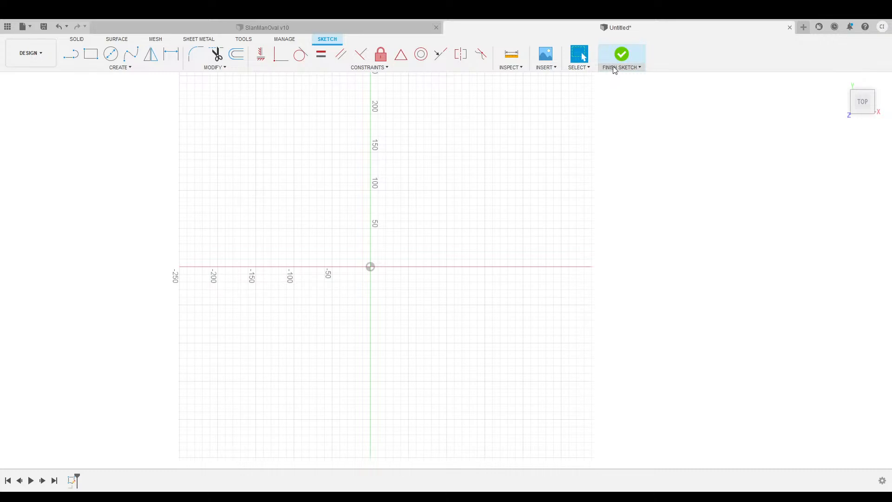
pyautogui.moveTo(392, 175); pyautogui.dragTo(325, 184, button='middle')
# Draw a 400 line along the X axis starting at -200, then select its 400.00 dimension.
pyautogui.click(74, 62)
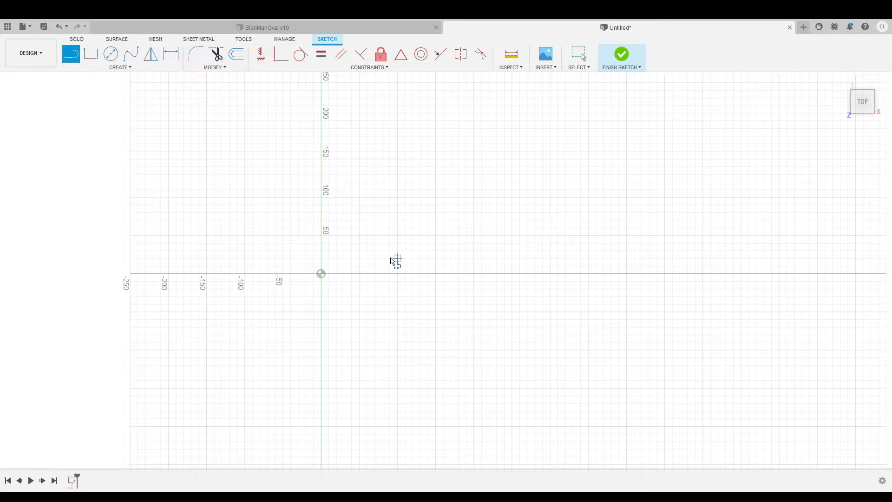
pyautogui.moveTo(269, 272); pyautogui.dragTo(314, 253, button='middle')
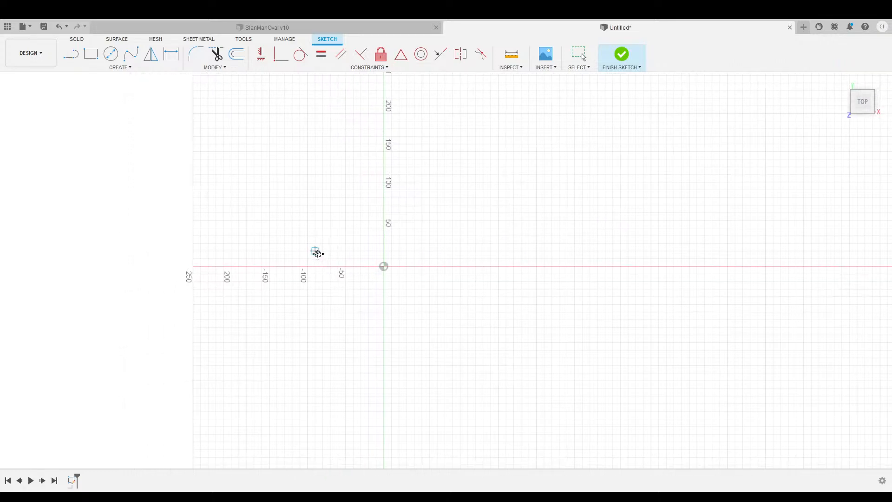
pyautogui.click(233, 266)
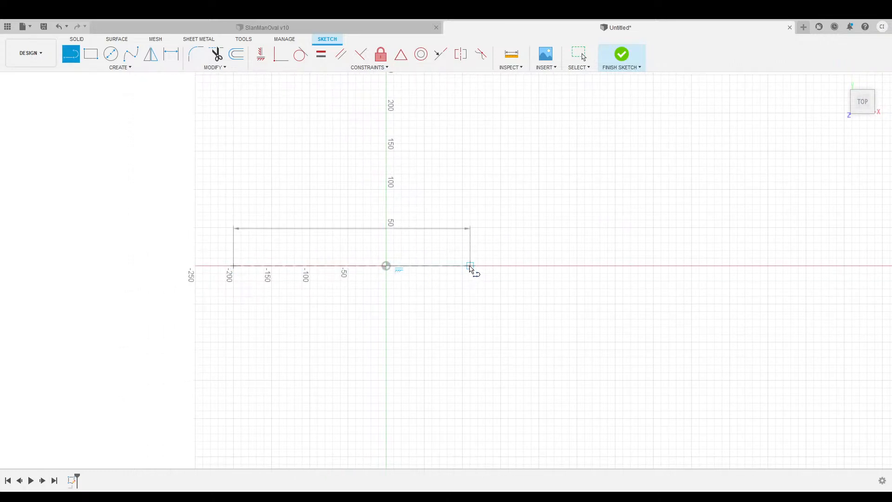
pyautogui.write('400')
pyautogui.press('Return')
pyautogui.press('Escape')
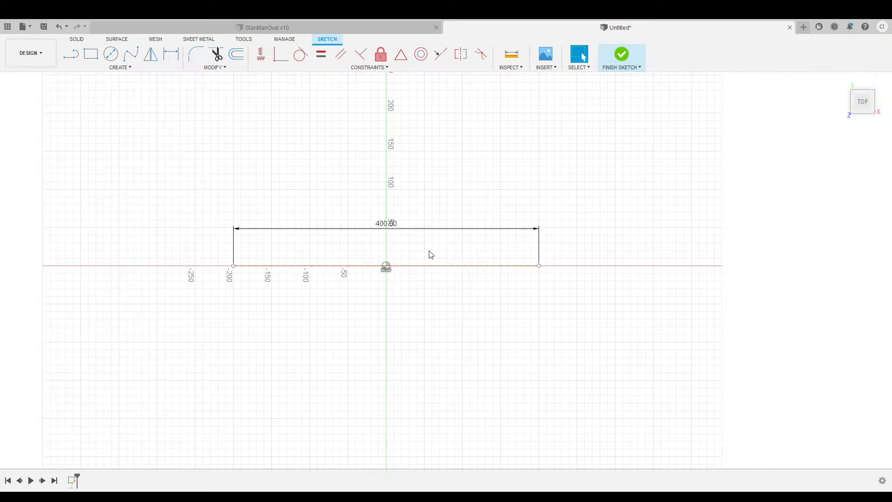
pyautogui.moveTo(485, 177)
pyautogui.mouseDown(button='middle')
pyautogui.moveTo(460, 194)
pyautogui.moveTo(450, 215)
pyautogui.mouseUp(button='middle')
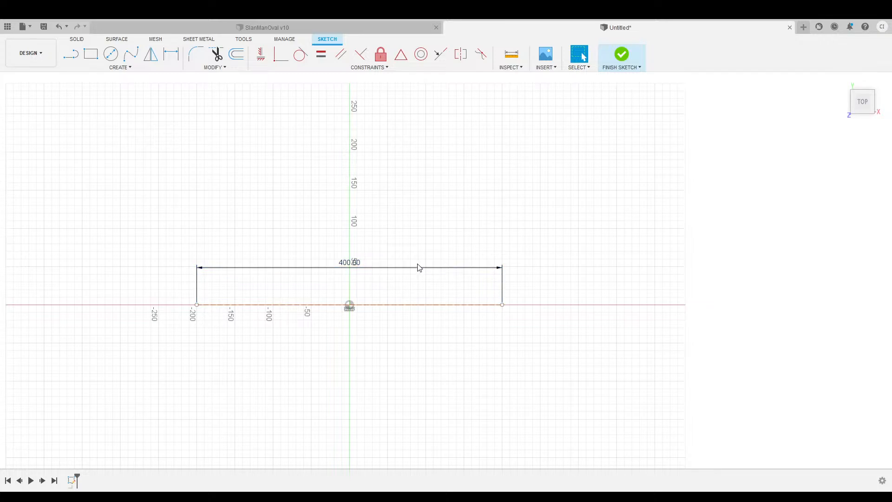
pyautogui.click(390, 268)
pyautogui.scroll(-3, 326, 256)
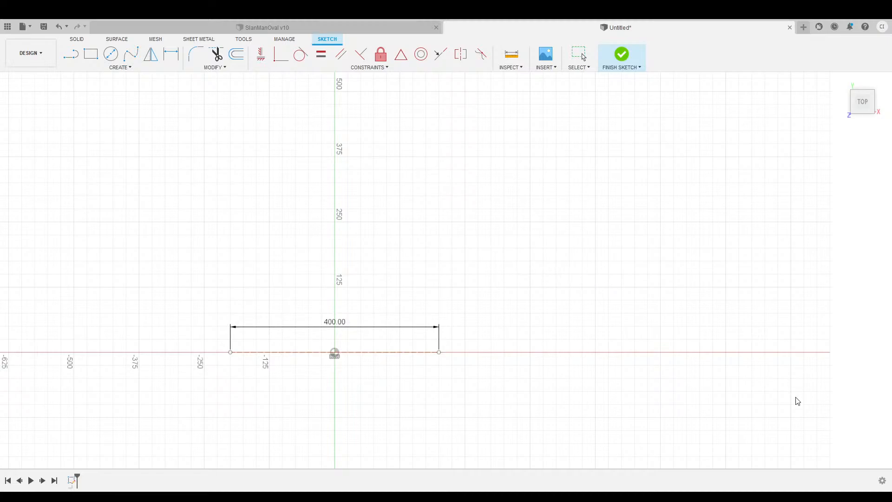
# Re-confirm the 400.00 baseline dimension, recentre the sketch and pick the Line tool.
pyautogui.moveTo(336, 277); pyautogui.dragTo(380, 247, button='middle')
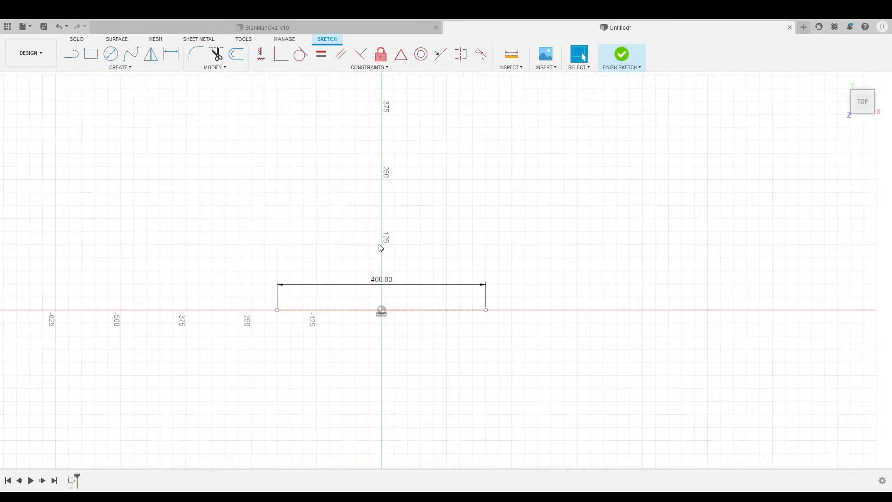
pyautogui.doubleClick(388, 281)
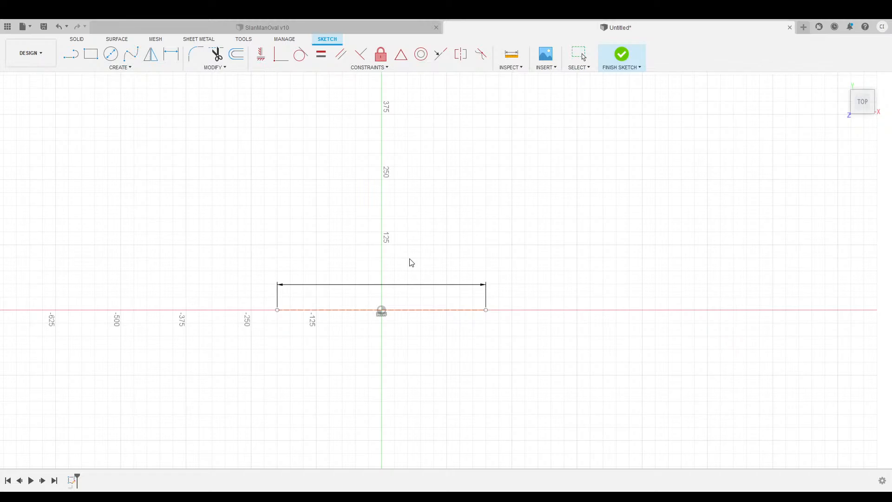
pyautogui.press('Return')
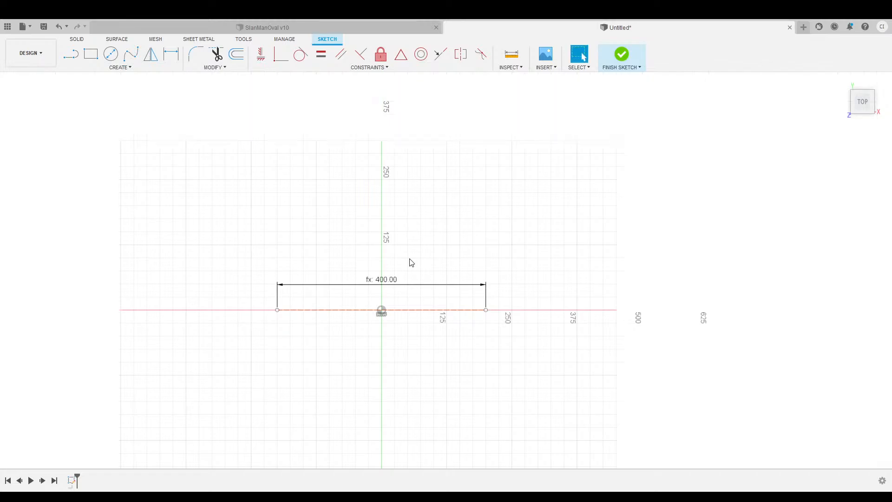
pyautogui.scroll(3, 404, 350)
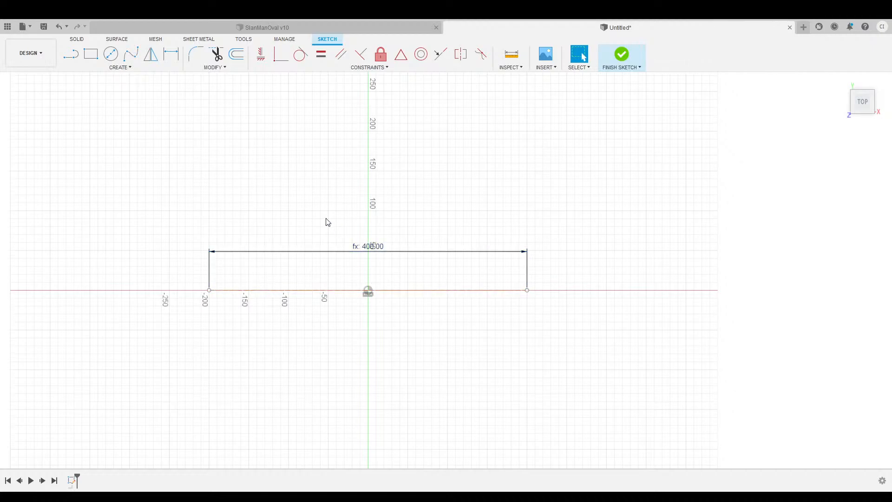
pyautogui.moveTo(287, 177); pyautogui.dragTo(261, 196, button='middle')
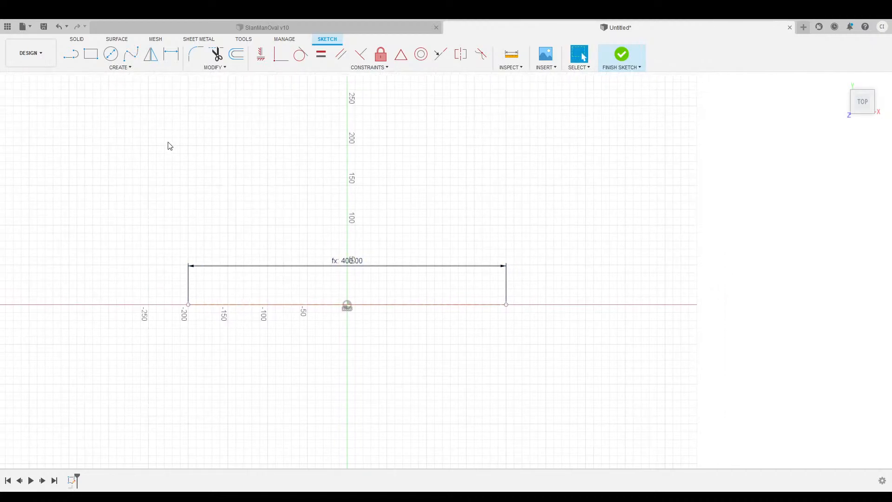
pyautogui.click(75, 60)
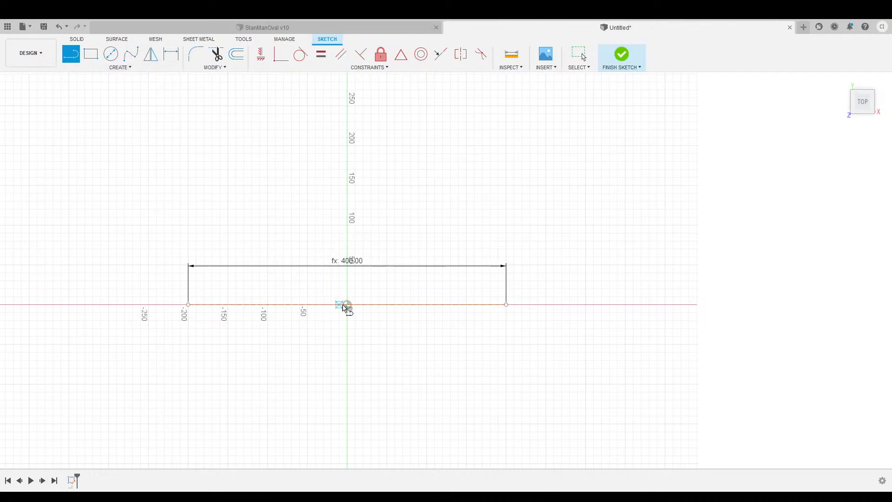
# Draw a 290 vertical line upward from the origin.
pyautogui.moveTo(347, 307); pyautogui.dragTo(347, 189)
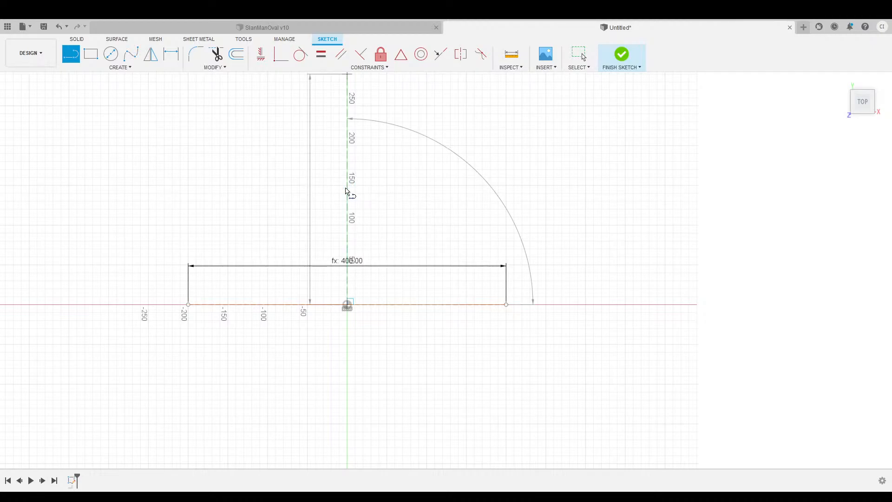
pyautogui.press('Return')
pyautogui.moveTo(418, 201); pyautogui.dragTo(419, 249, button='middle')
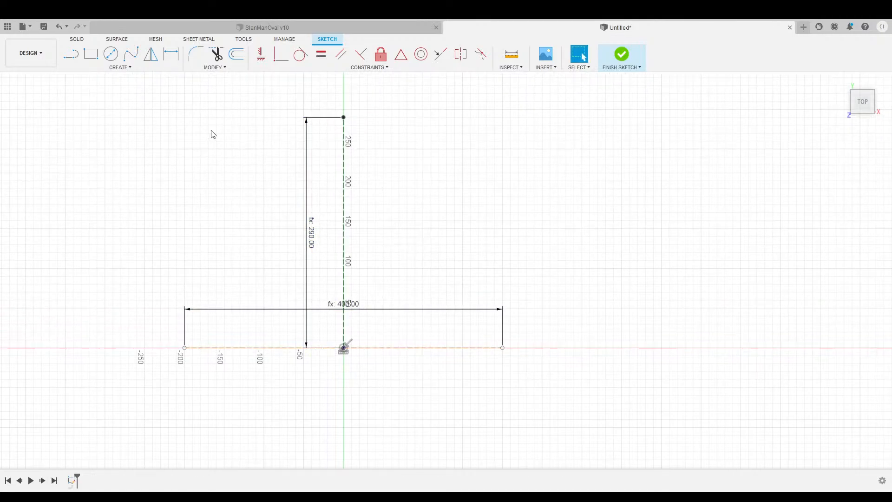
# Draw an ellipse centred on the origin through the baseline's left end and the 290 top point.
pyautogui.click(119, 68)
pyautogui.click(92, 134)
pyautogui.click(344, 349)
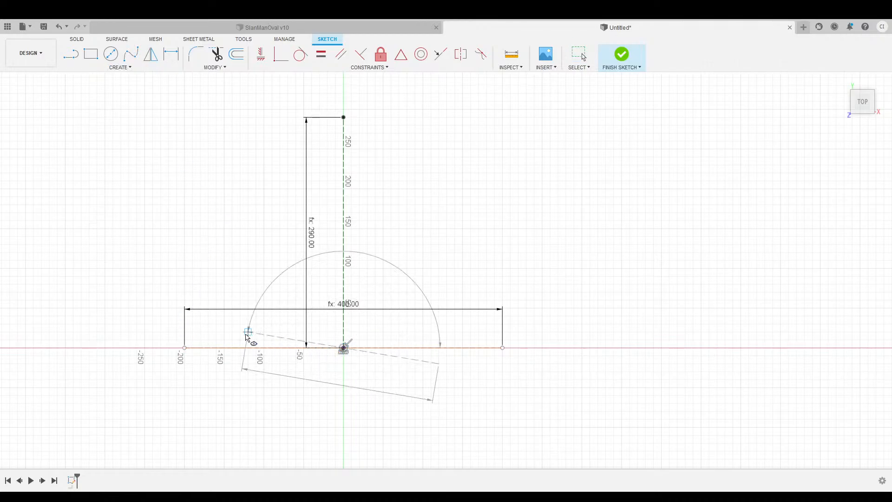
pyautogui.click(185, 348)
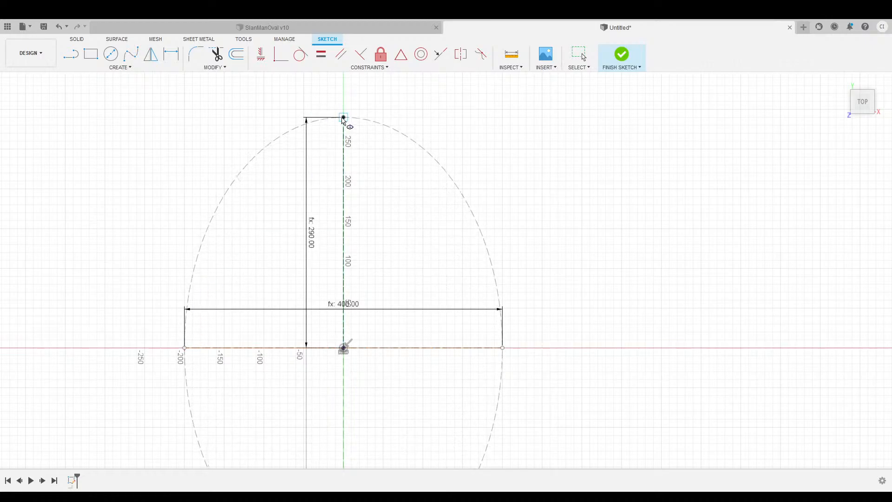
pyautogui.click(343, 117)
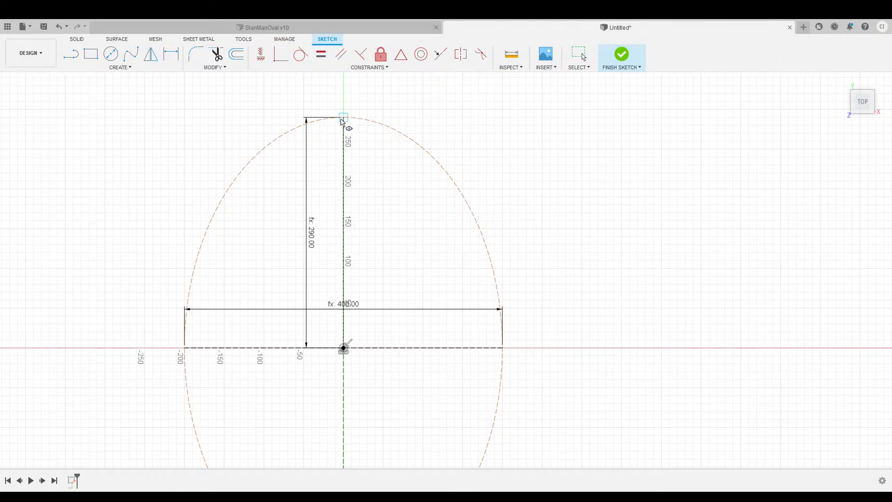
pyautogui.press('Escape')
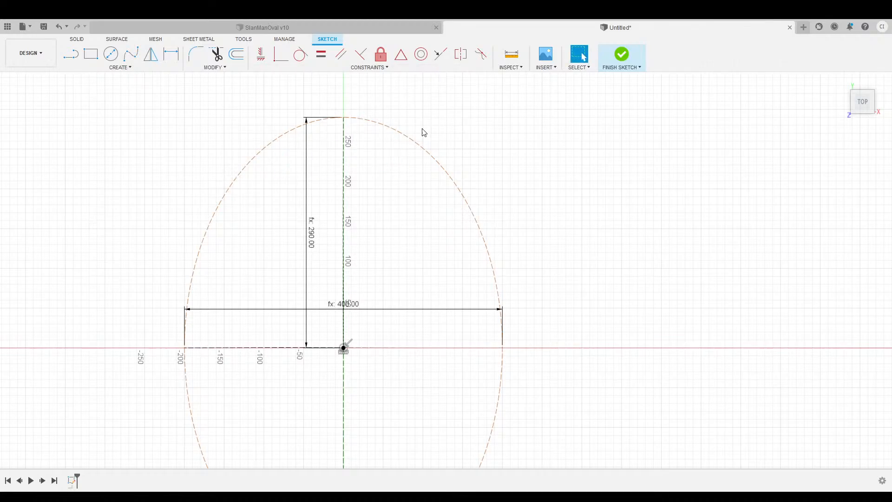
pyautogui.click(413, 140)
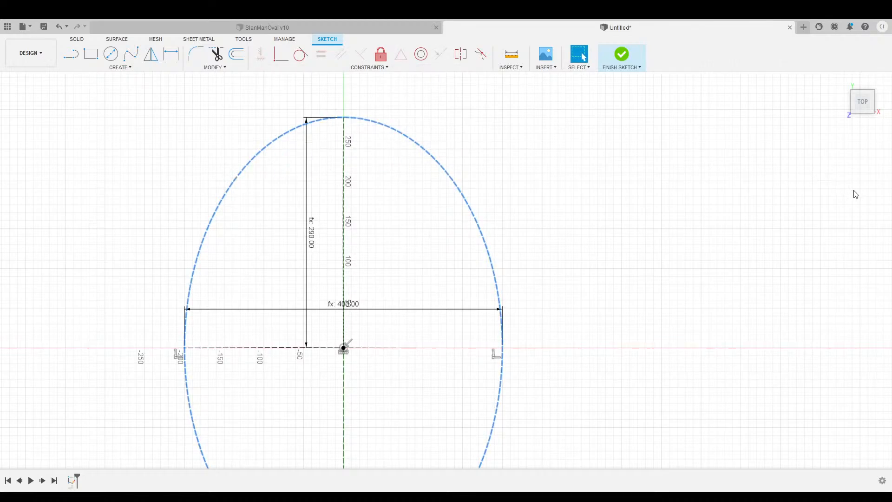
pyautogui.click(529, 187)
# Re-centre the top view on the finished ellipse.
pyautogui.moveTo(558, 215); pyautogui.dragTo(607, 200, button='middle')
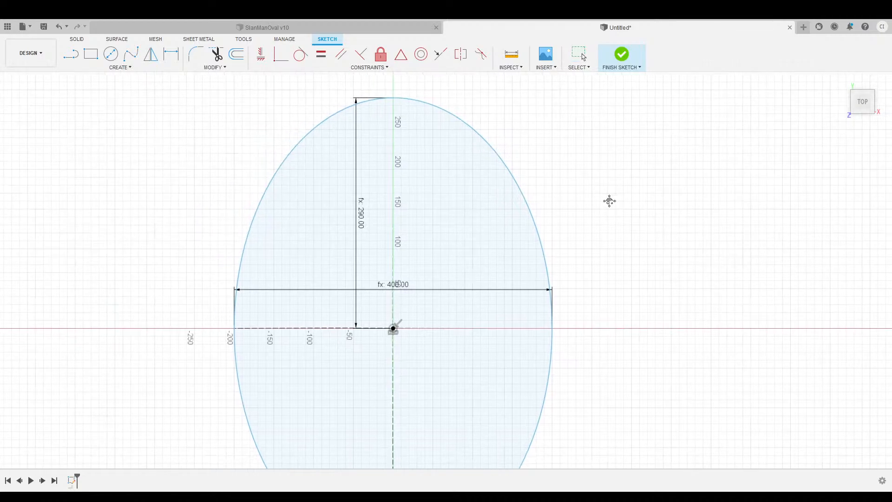
pyautogui.moveTo(865, 104)
pyautogui.mouseDown()
pyautogui.moveTo(847, 61)
pyautogui.moveTo(846, 93)
pyautogui.moveTo(862, 102)
pyautogui.mouseUp()
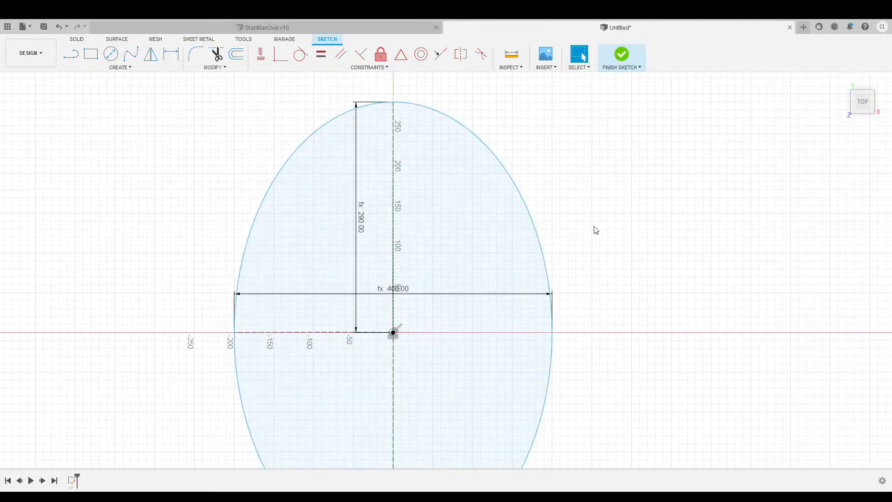
pyautogui.scroll(-3, 648, 239)
pyautogui.scroll(-2, 652, 245)
pyautogui.moveTo(663, 253)
pyautogui.mouseDown(button='middle')
pyautogui.moveTo(599, 209)
pyautogui.moveTo(567, 222)
pyautogui.moveTo(564, 235)
pyautogui.mouseUp(button='middle')
pyautogui.scroll(1, 560, 218)
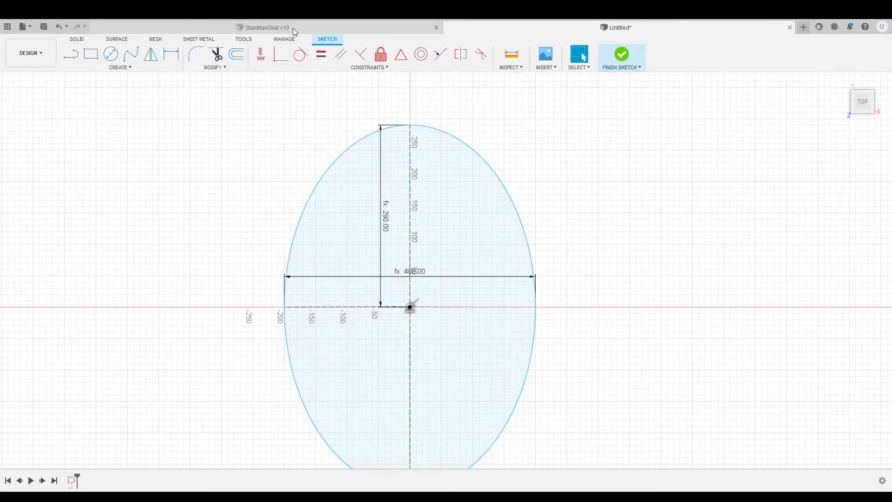
pyautogui.click(343, 28)
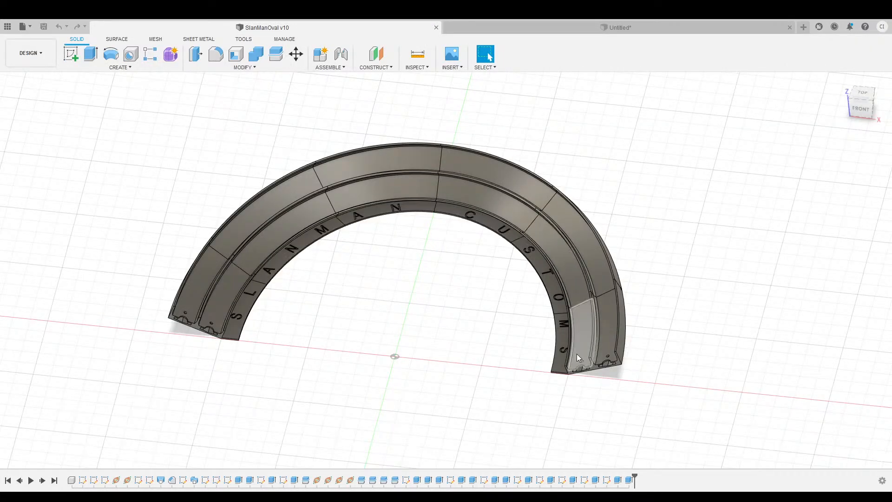
pyautogui.click(552, 32)
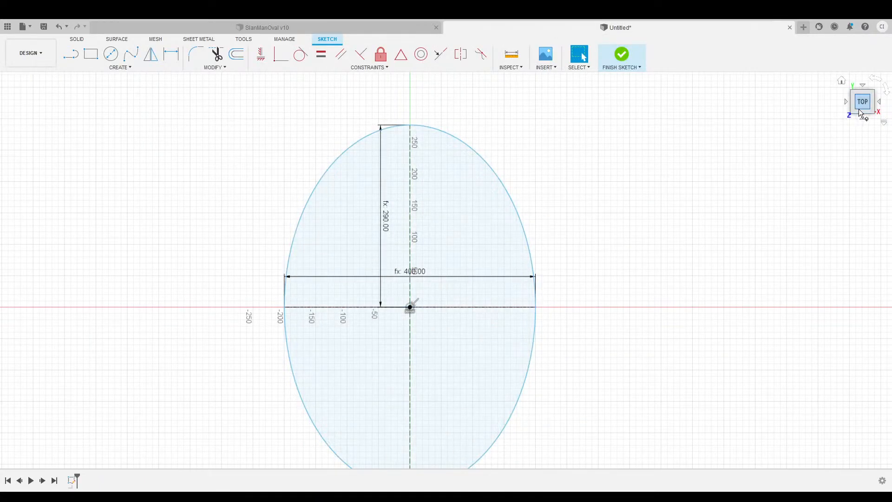
pyautogui.moveTo(858, 109)
pyautogui.mouseDown()
pyautogui.moveTo(855, 81)
pyautogui.moveTo(855, 94)
pyautogui.mouseUp()
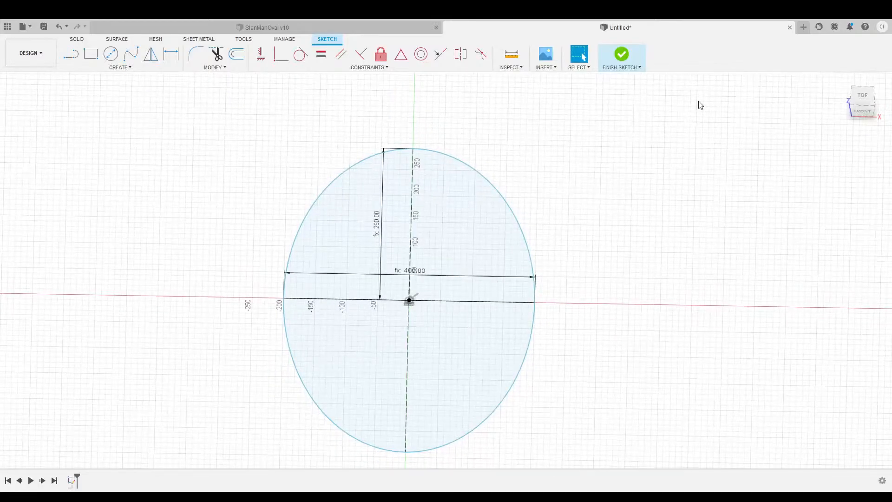
# Finish the ellipse sketch, centre it in the top view, and start another sketch.
pyautogui.click(621, 55)
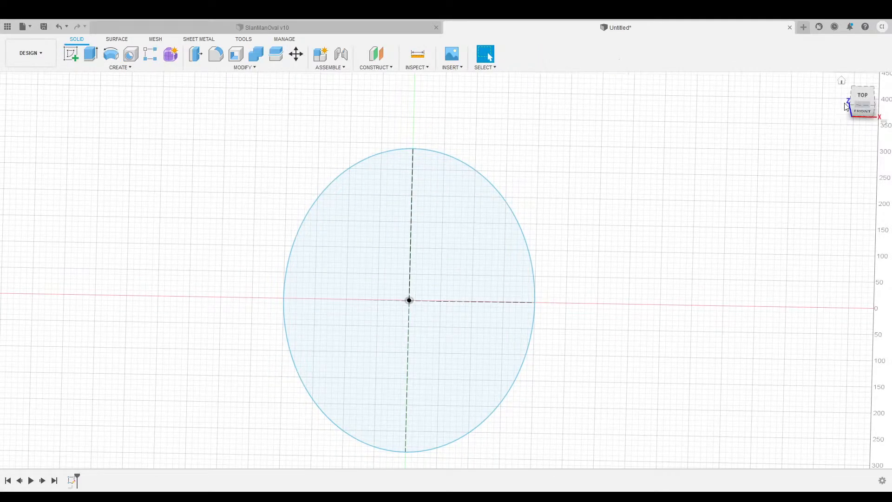
pyautogui.click(841, 83)
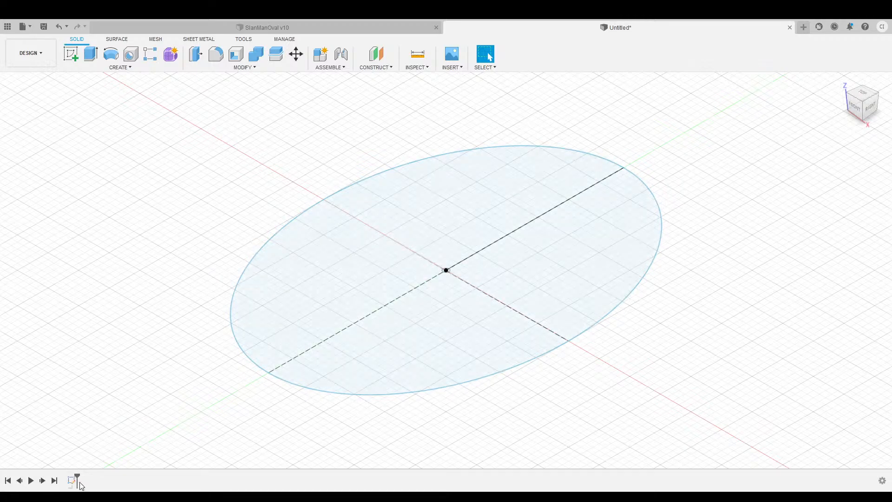
pyautogui.click(860, 103)
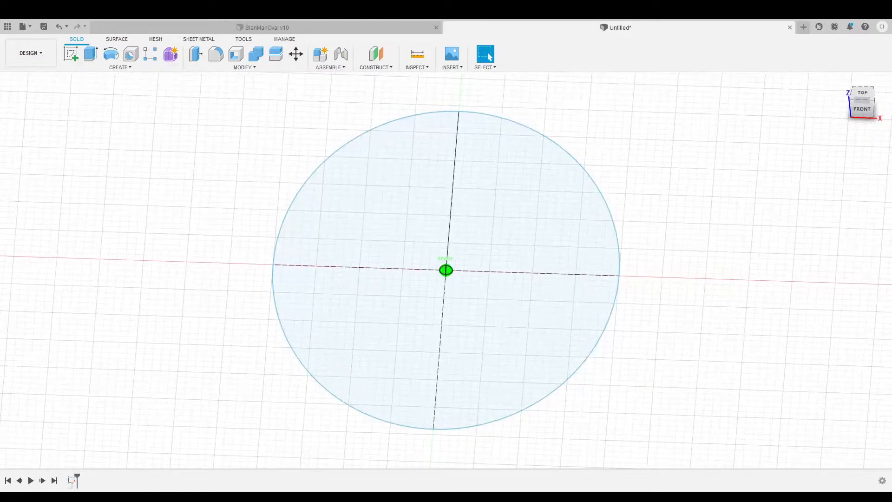
pyautogui.moveTo(755, 140); pyautogui.dragTo(738, 150, button='middle')
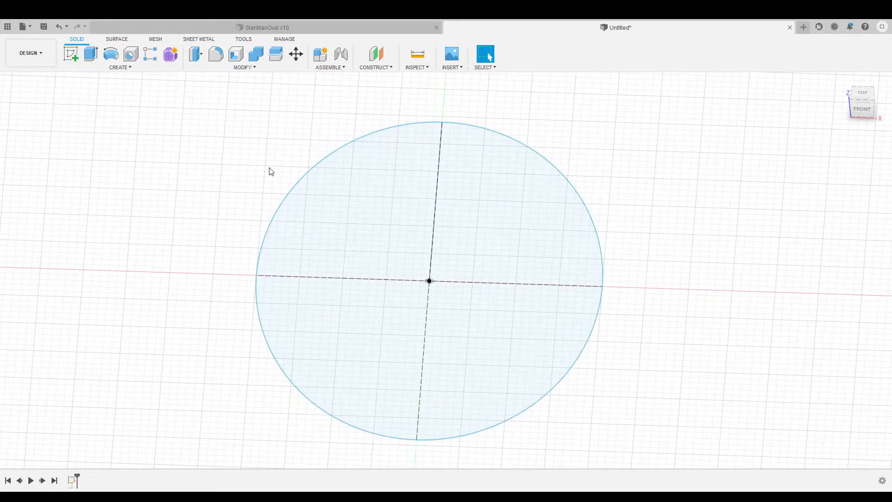
pyautogui.moveTo(218, 218); pyautogui.dragTo(205, 238, button='middle')
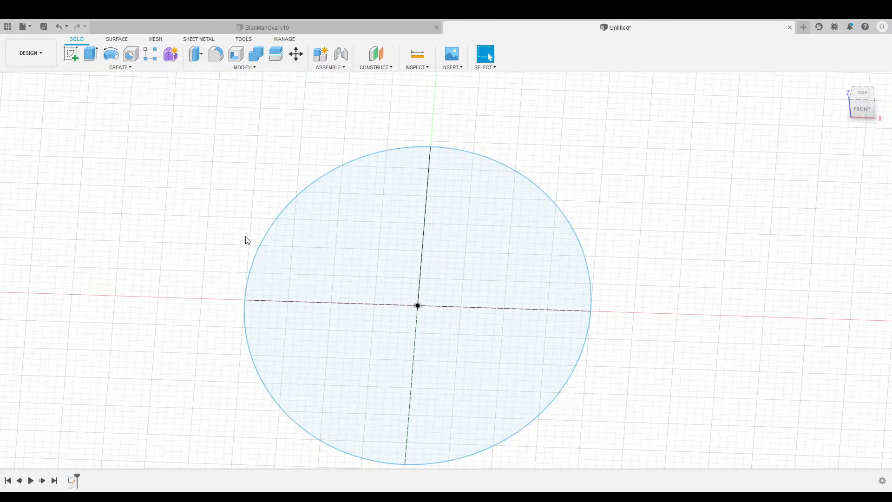
pyautogui.moveTo(241, 173); pyautogui.dragTo(278, 176, button='middle')
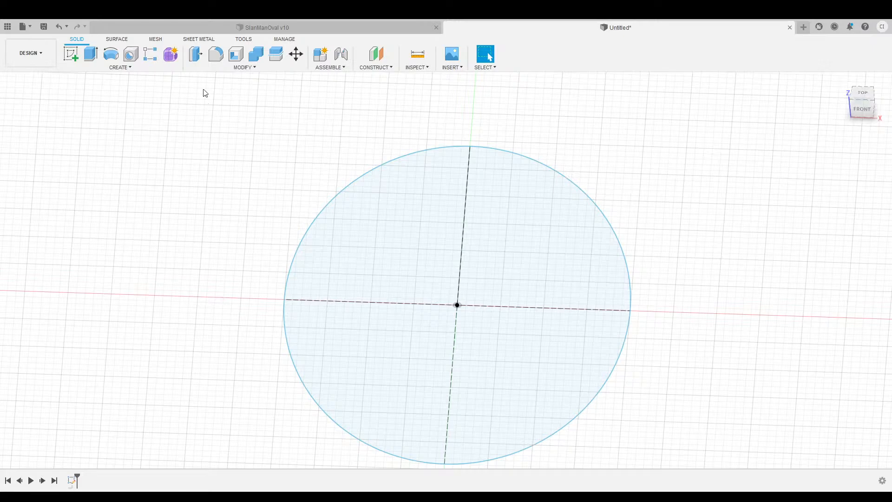
pyautogui.click(70, 56)
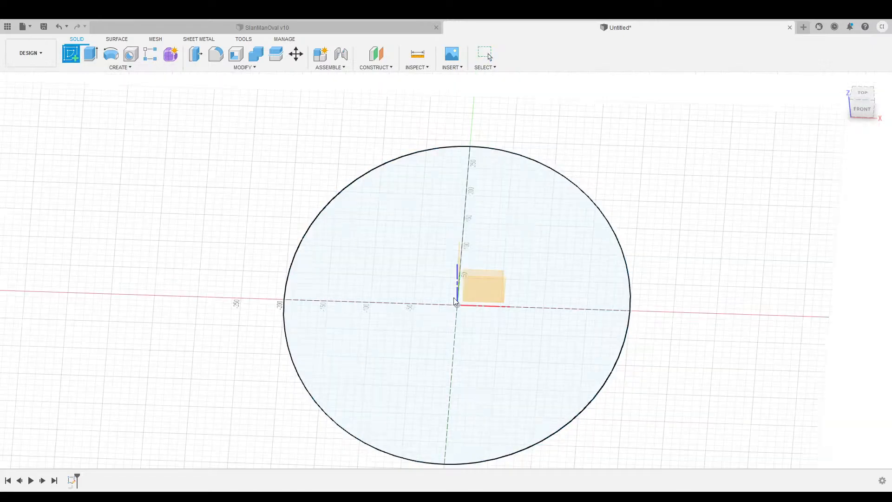
# Place the new sketch on the front plane and pan to the origin and axis.
pyautogui.click(486, 285)
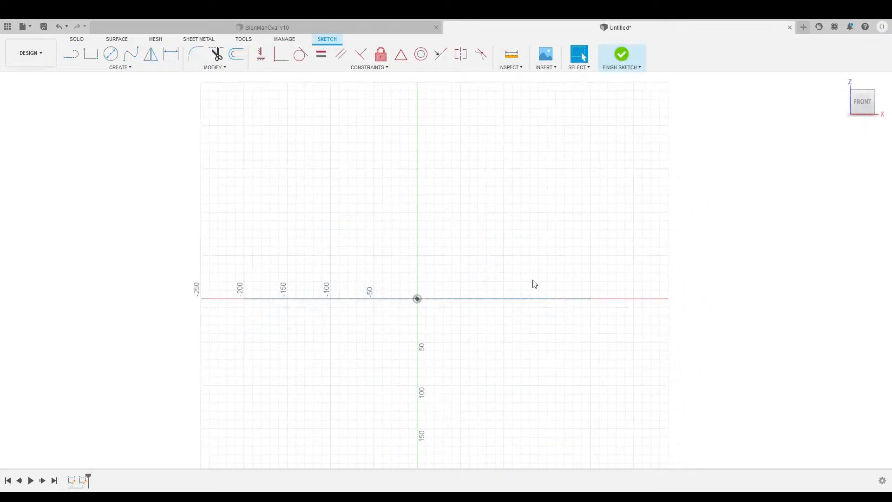
pyautogui.moveTo(327, 216); pyautogui.dragTo(498, 178, button='middle')
pyautogui.scroll(7, 425, 270)
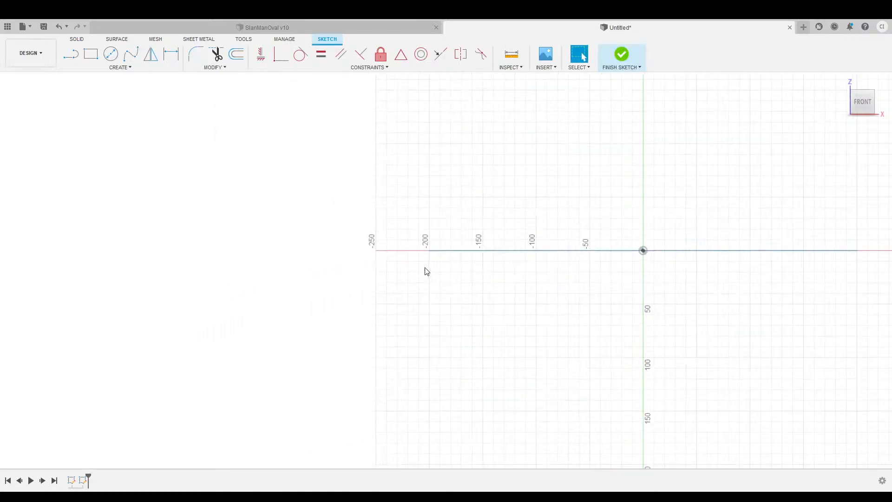
pyautogui.moveTo(422, 272); pyautogui.dragTo(488, 287, button='middle')
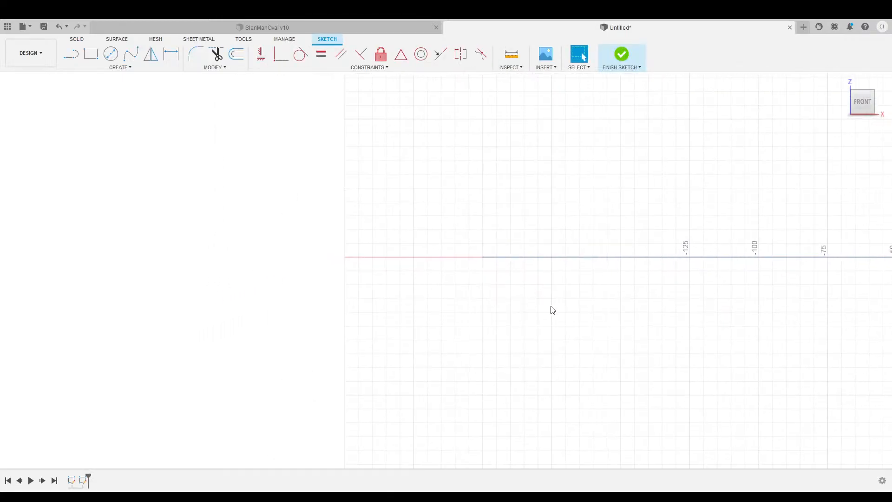
pyautogui.scroll(-2, 559, 308)
pyautogui.moveTo(559, 308)
pyautogui.mouseDown(button='middle')
pyautogui.moveTo(342, 300)
pyautogui.moveTo(462, 276)
pyautogui.moveTo(509, 281)
pyautogui.mouseUp(button='middle')
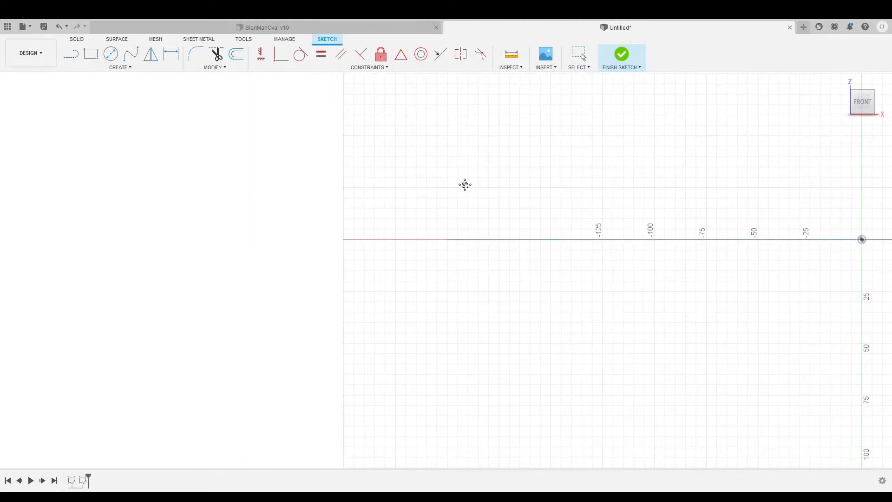
pyautogui.moveTo(463, 183); pyautogui.dragTo(386, 191, button='middle')
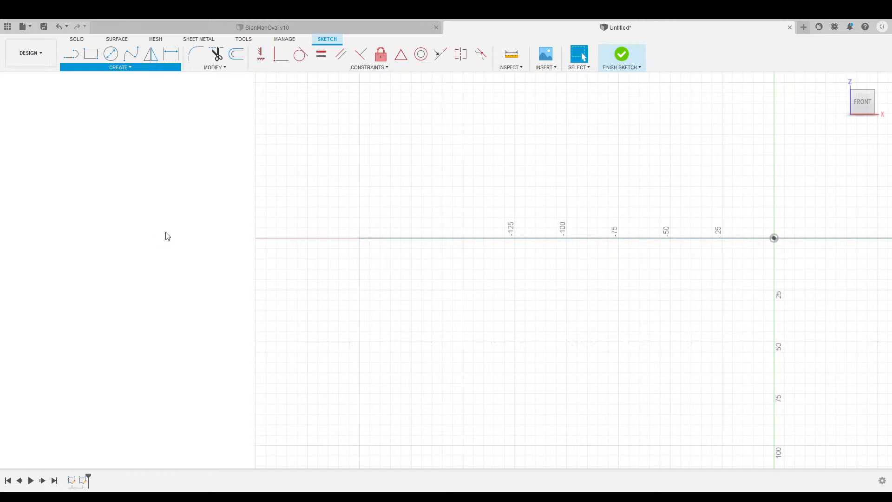
# Project the ellipse's edge-on line into the front-plane sketch.
pyautogui.click(389, 239)
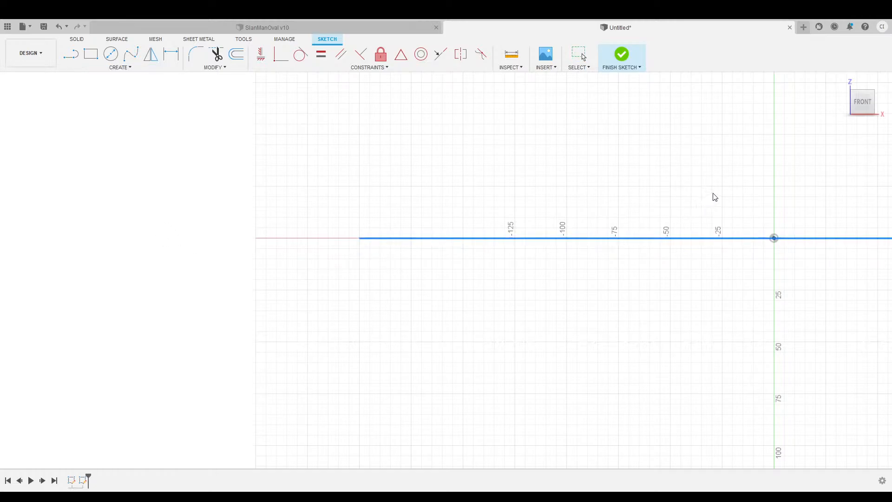
pyautogui.press('Return')
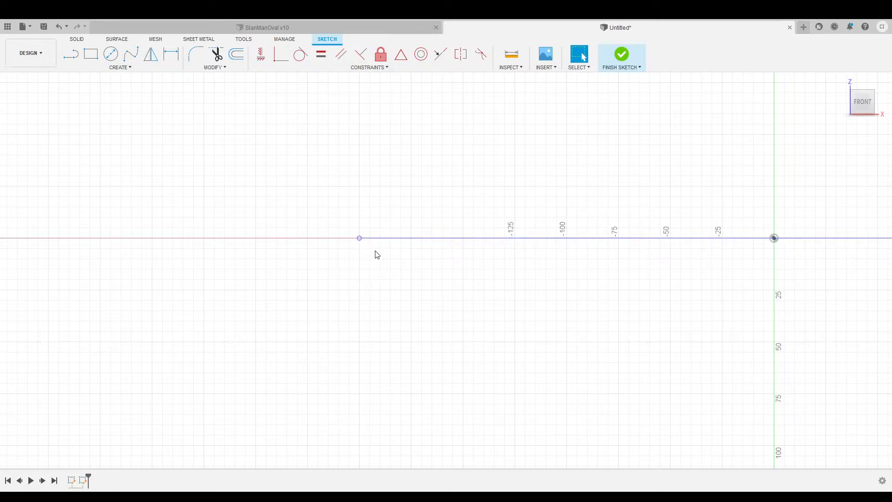
pyautogui.moveTo(353, 274)
pyautogui.mouseDown(button='middle')
pyautogui.moveTo(483, 276)
pyautogui.moveTo(484, 289)
pyautogui.moveTo(470, 290)
pyautogui.mouseUp(button='middle')
pyautogui.scroll(-2, 503, 311)
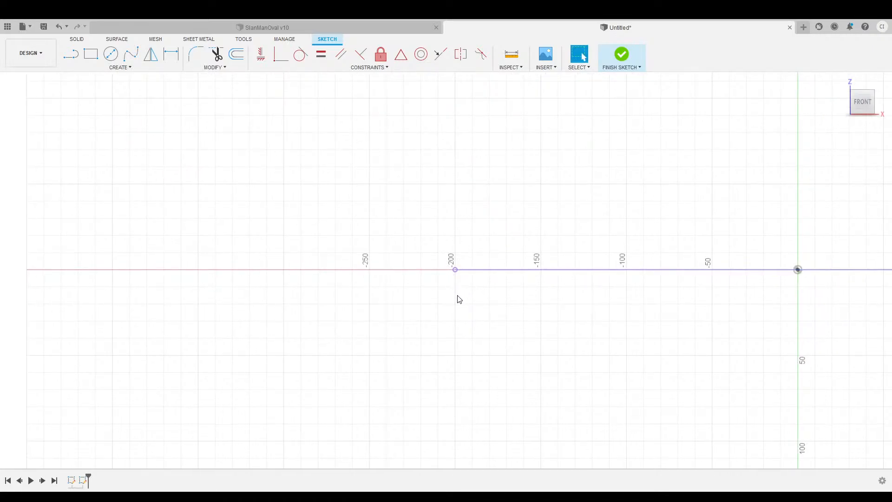
pyautogui.moveTo(450, 305)
pyautogui.mouseDown(button='middle')
pyautogui.moveTo(471, 254)
pyautogui.moveTo(478, 297)
pyautogui.mouseUp(button='middle')
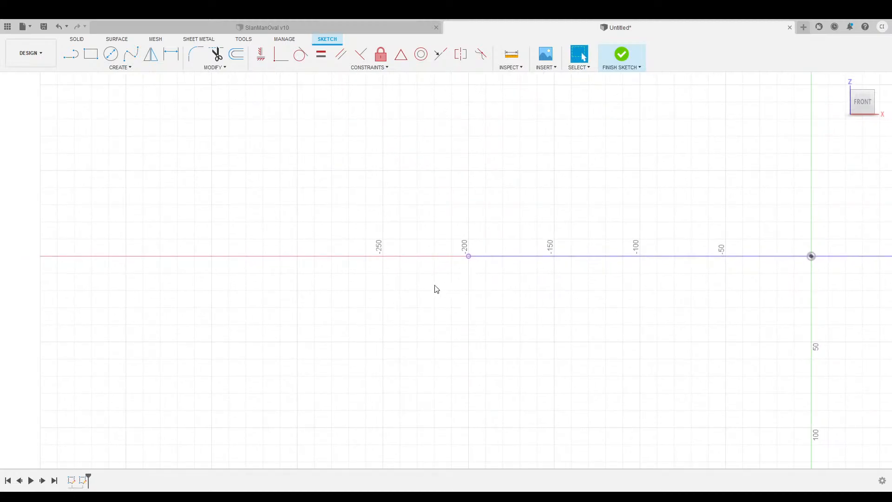
pyautogui.scroll(-1, 473, 287)
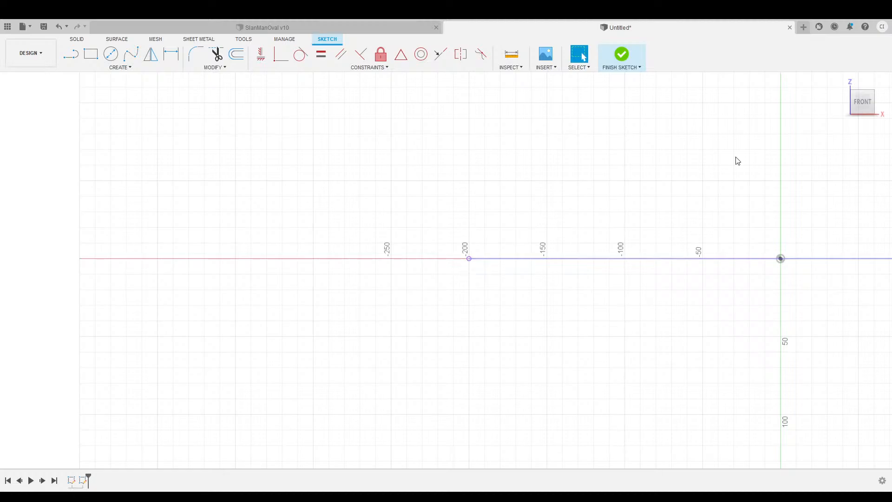
# Check the ellipse in the home isometric view, then return to the front view.
pyautogui.click(841, 81)
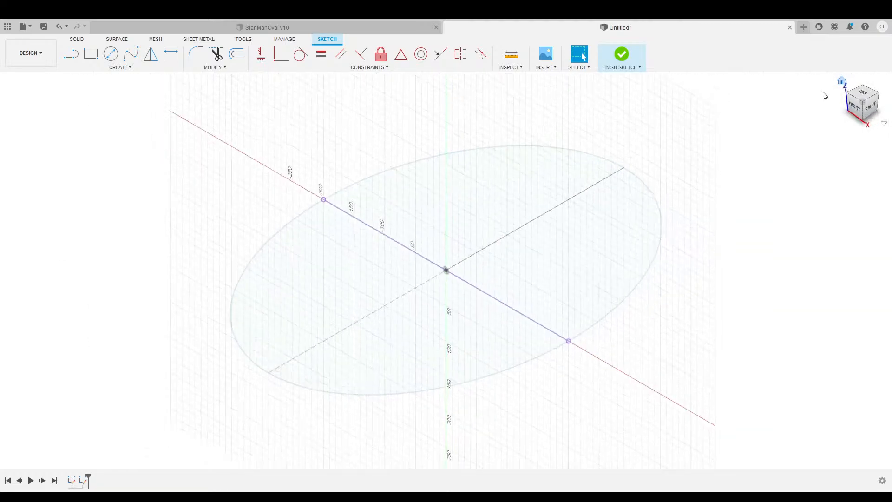
pyautogui.click(856, 111)
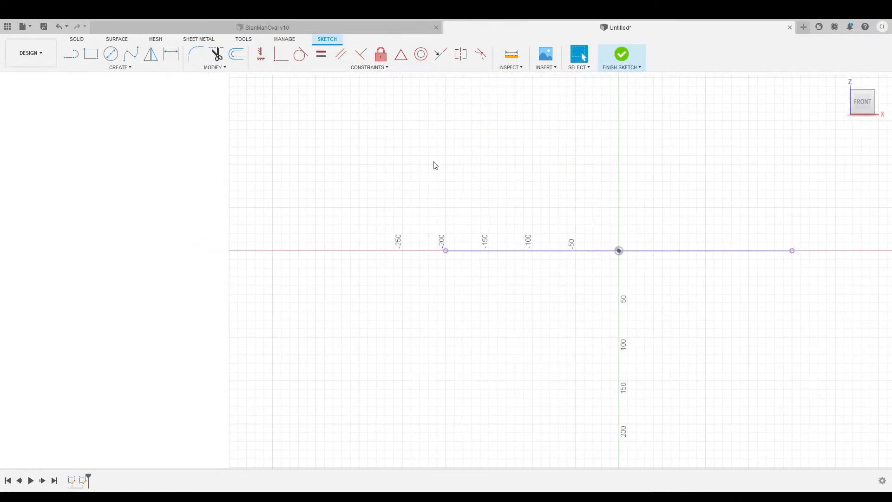
pyautogui.click(71, 54)
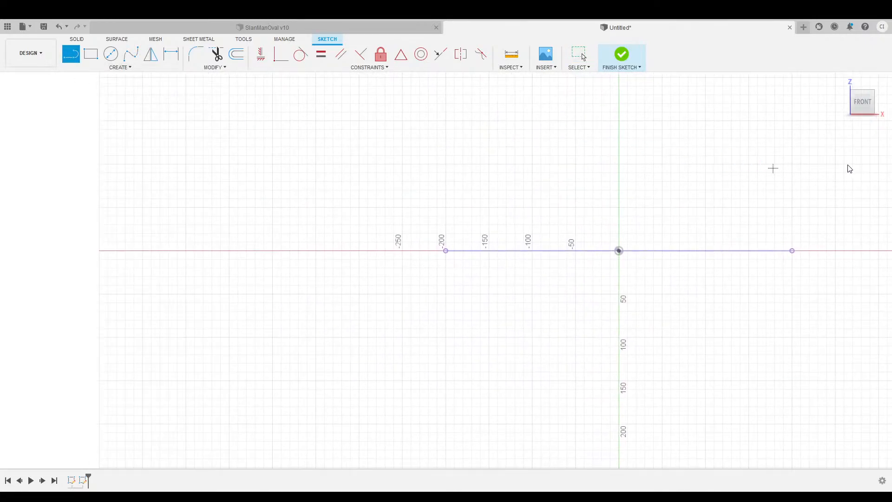
# Start a line leftward from the -200 endpoint along the axis, then cancel it.
pyautogui.scroll(4, 369, 273)
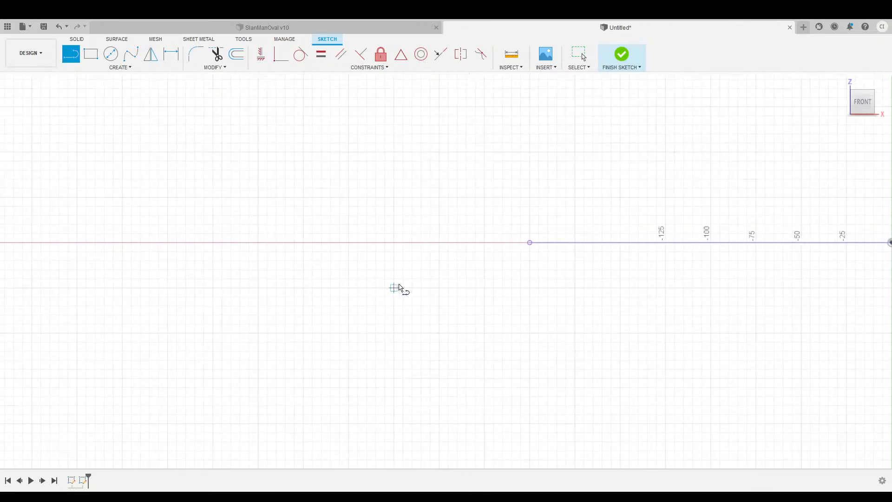
pyautogui.click(529, 242)
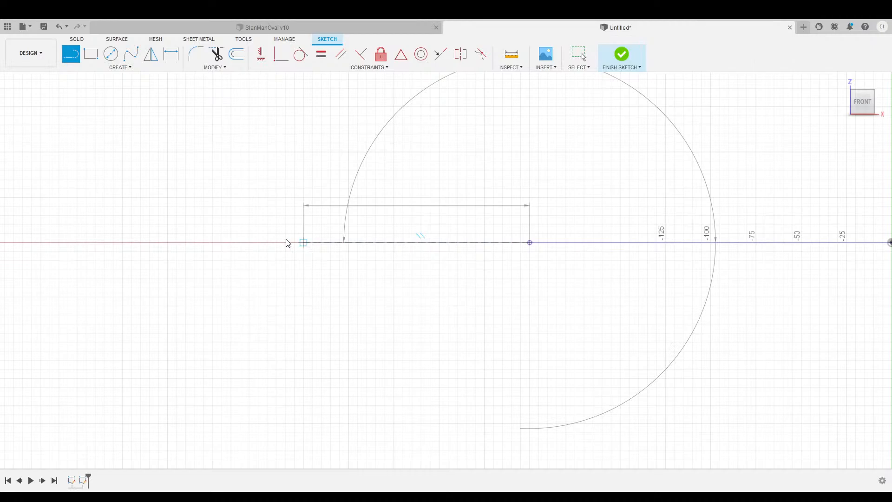
pyautogui.click(267, 242)
pyautogui.press('Escape')
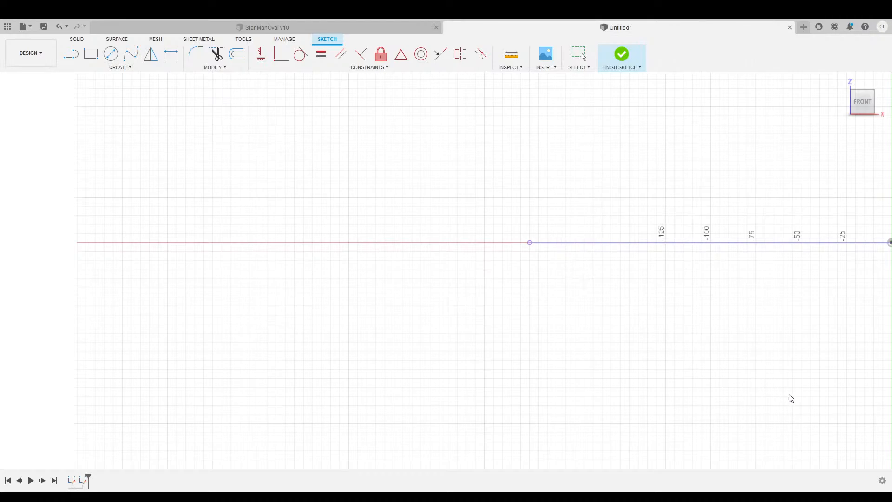
# Draw a line left along the horizontal axis with length 81.5.
pyautogui.click(74, 56)
pyautogui.moveTo(391, 240); pyautogui.dragTo(298, 242)
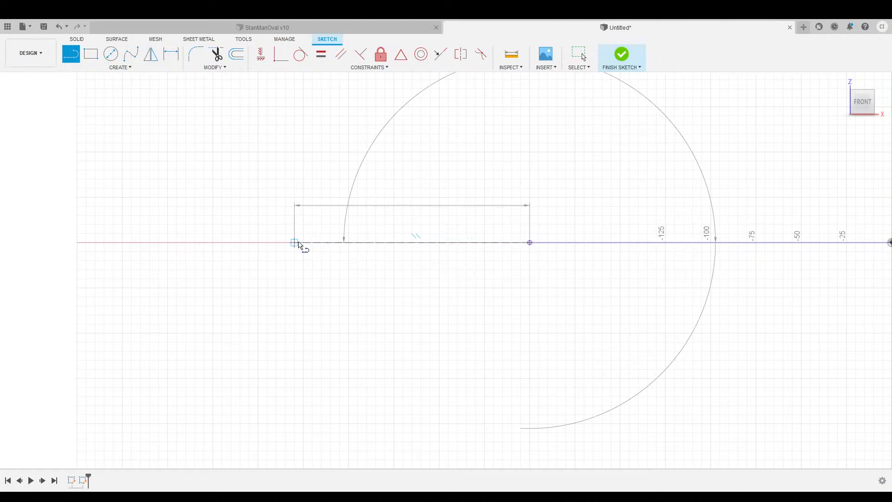
pyautogui.write('81.5')
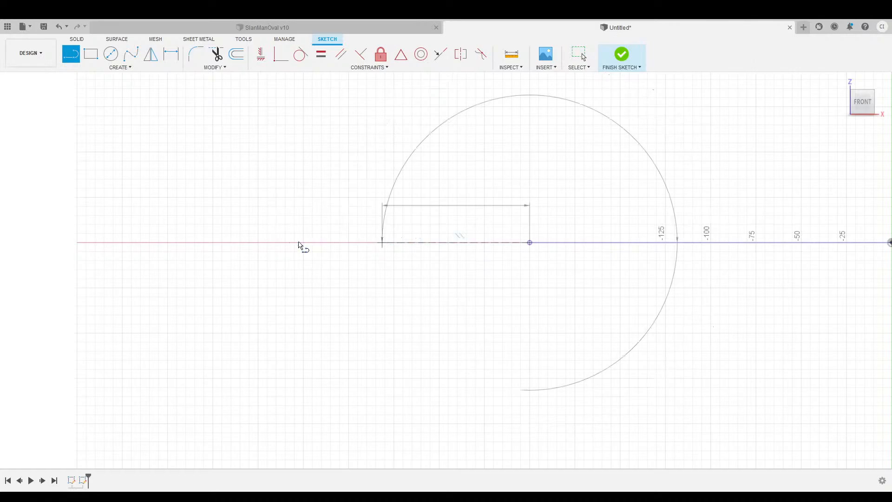
pyautogui.press('Escape')
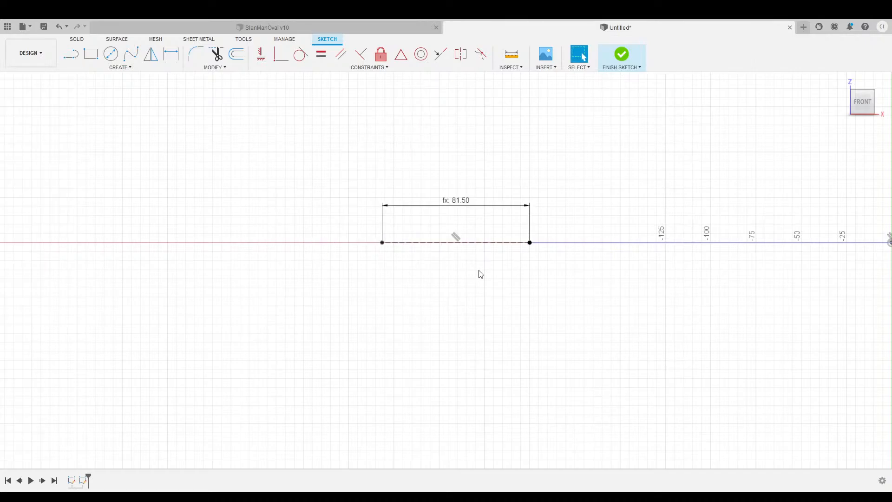
pyautogui.scroll(5, 462, 261)
pyautogui.moveTo(564, 258)
pyautogui.mouseDown(button='middle')
pyautogui.moveTo(470, 288)
pyautogui.moveTo(460, 338)
pyautogui.mouseUp(button='middle')
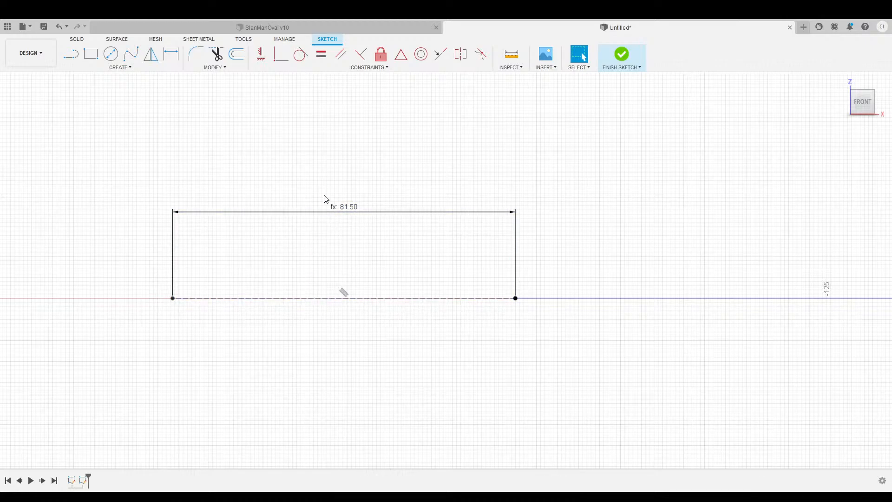
# Move the 81.50 dimension below the base line and draw a line sloping up-left from its right end.
pyautogui.moveTo(348, 210); pyautogui.dragTo(347, 320)
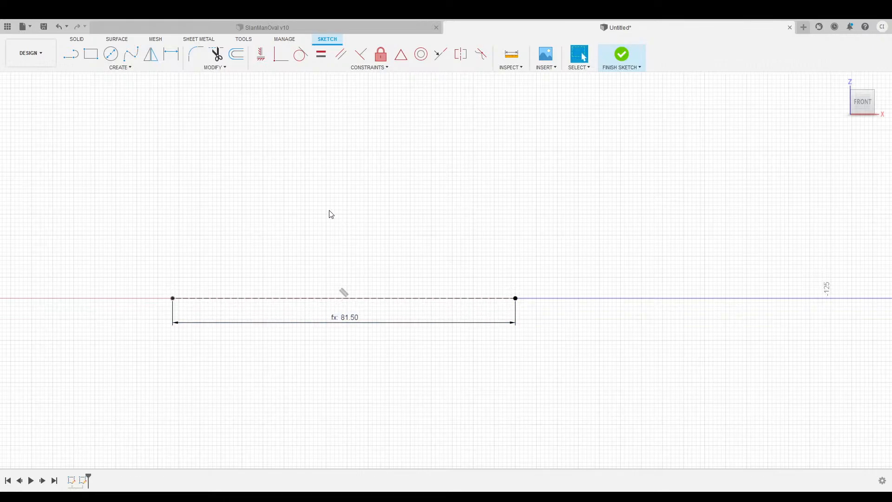
pyautogui.click(71, 54)
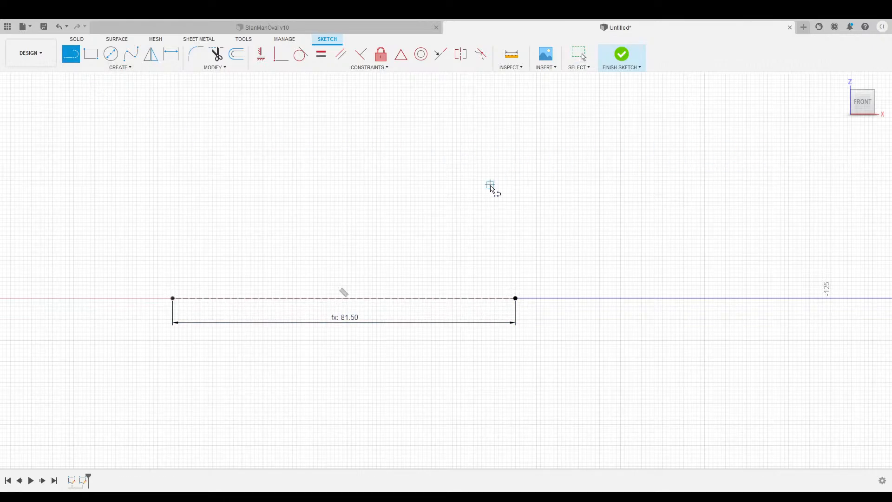
pyautogui.click(516, 298)
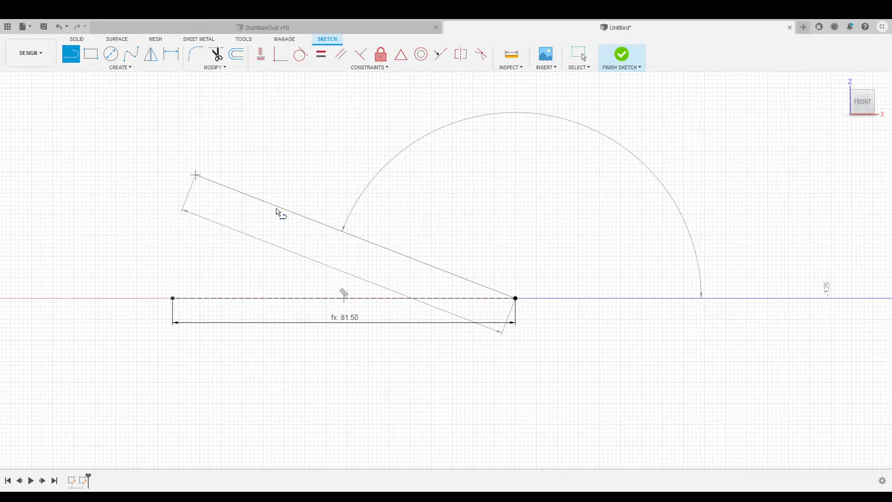
pyautogui.click(277, 212)
pyautogui.press('Escape')
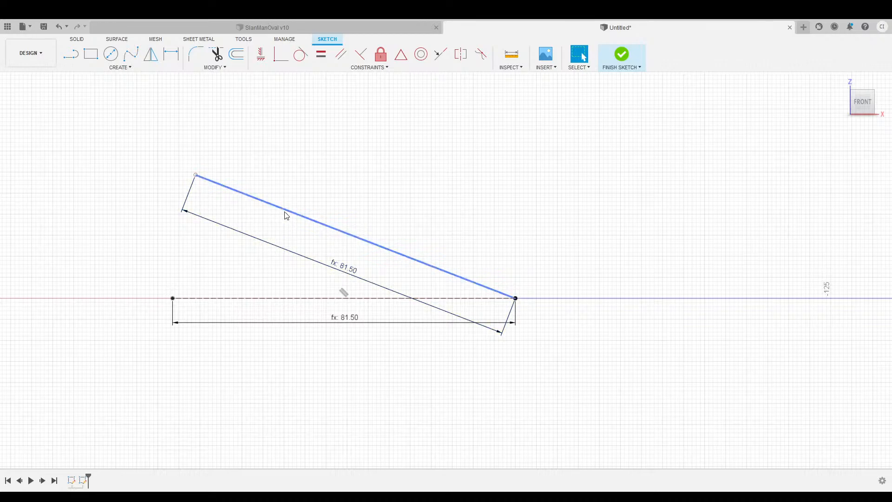
# Dimension the angle between the base line and the sloped line as 20°.
pyautogui.click(174, 59)
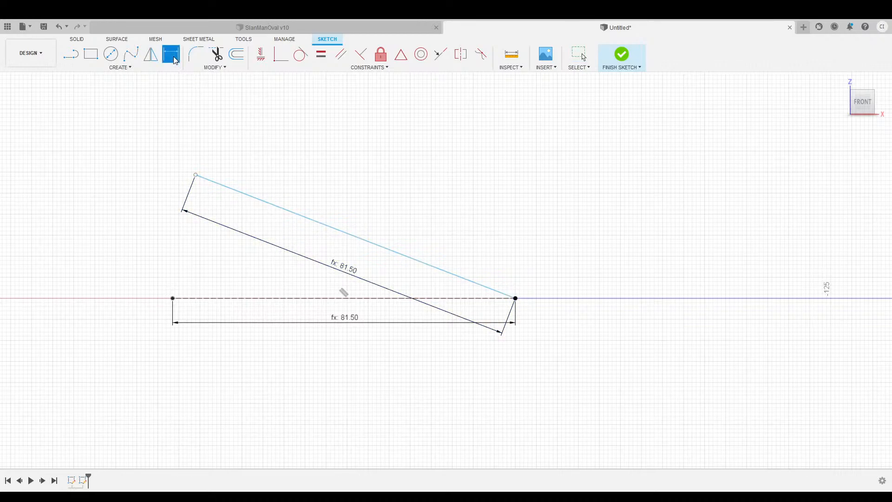
pyautogui.click(373, 298)
pyautogui.click(372, 244)
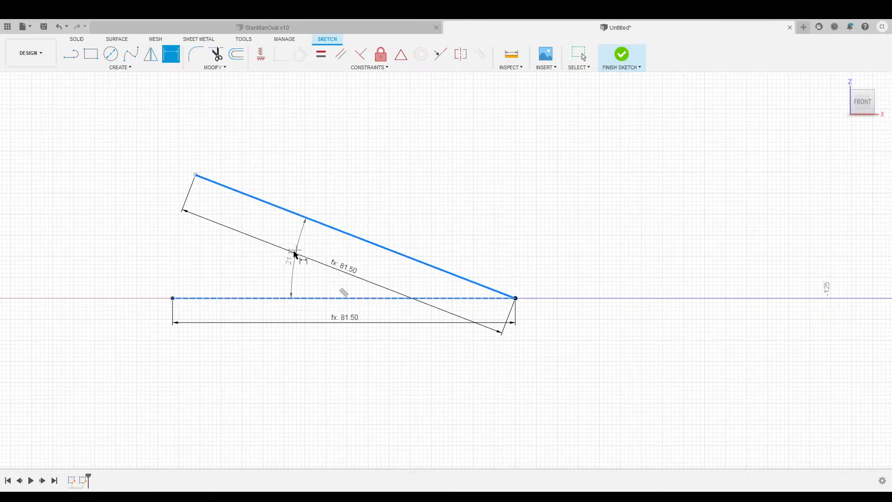
pyautogui.click(281, 258)
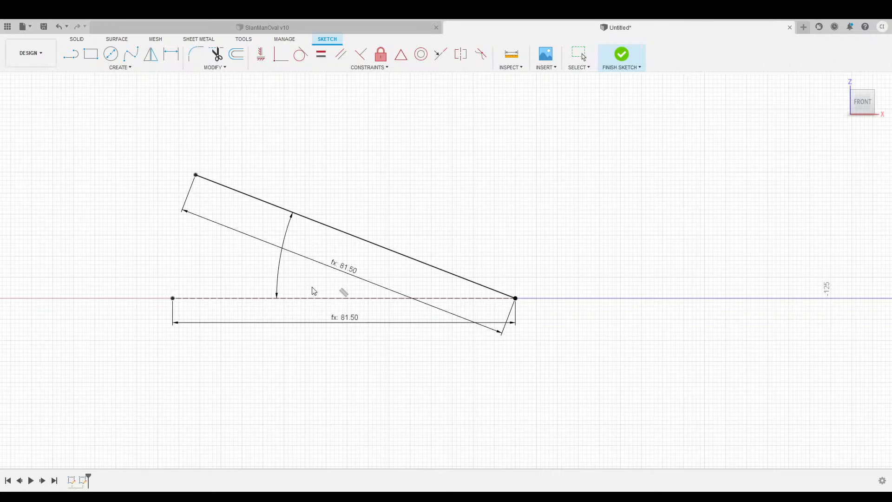
pyautogui.press('Return')
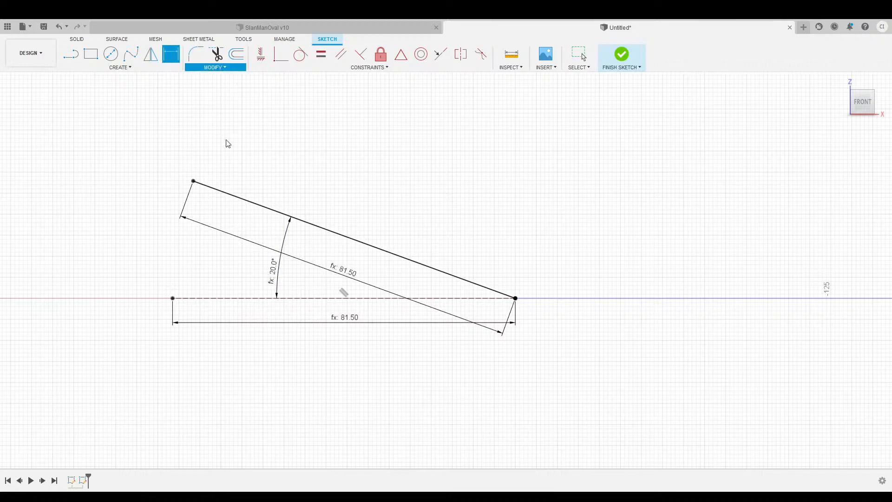
pyautogui.press('Escape')
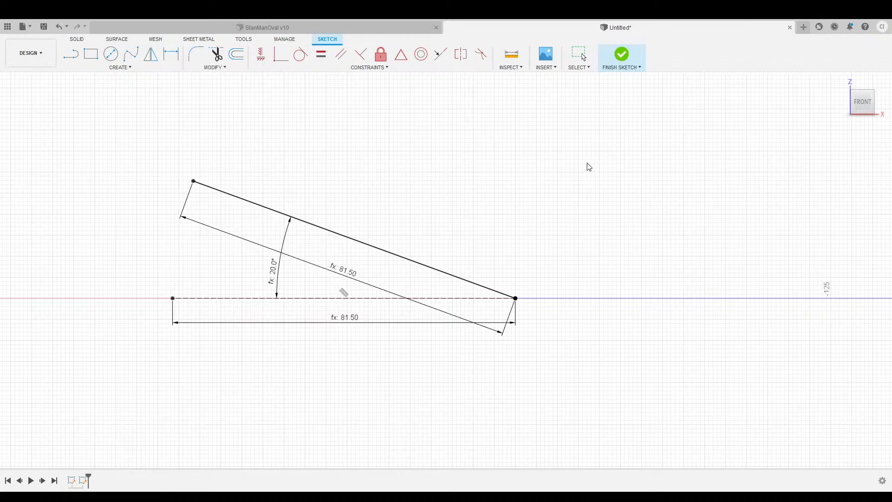
# Try the angle at 10° and 40°, then set it back to 20° and select the sloped line.
pyautogui.press('Return')
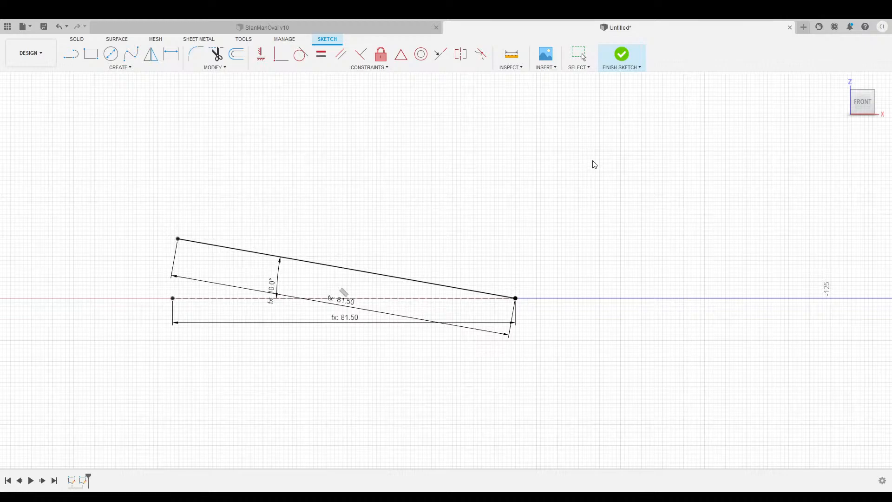
pyautogui.press('Return')
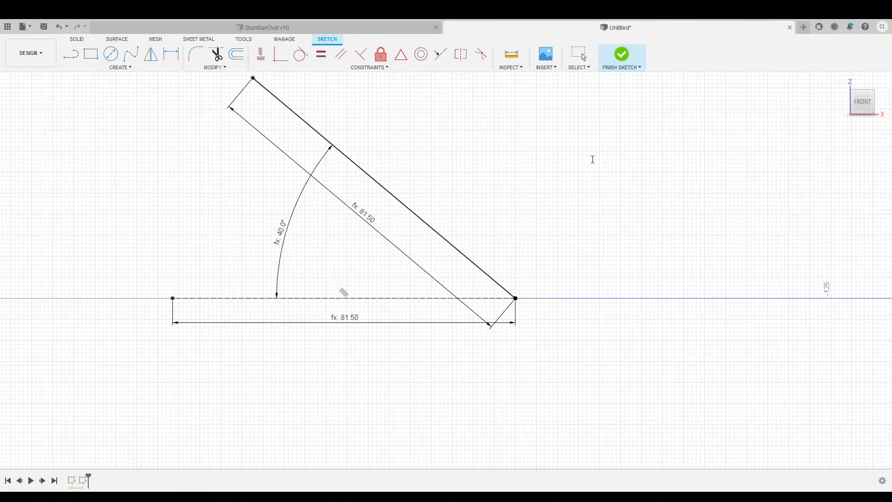
pyautogui.press('Return')
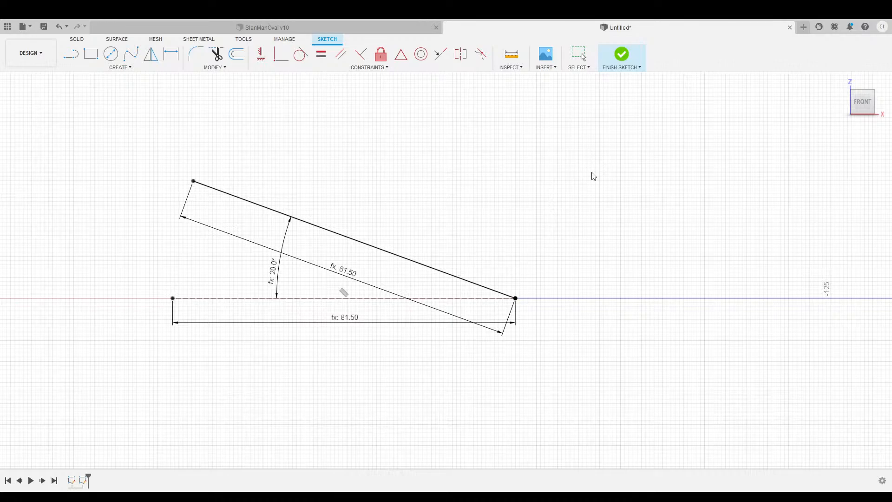
pyautogui.press('Escape')
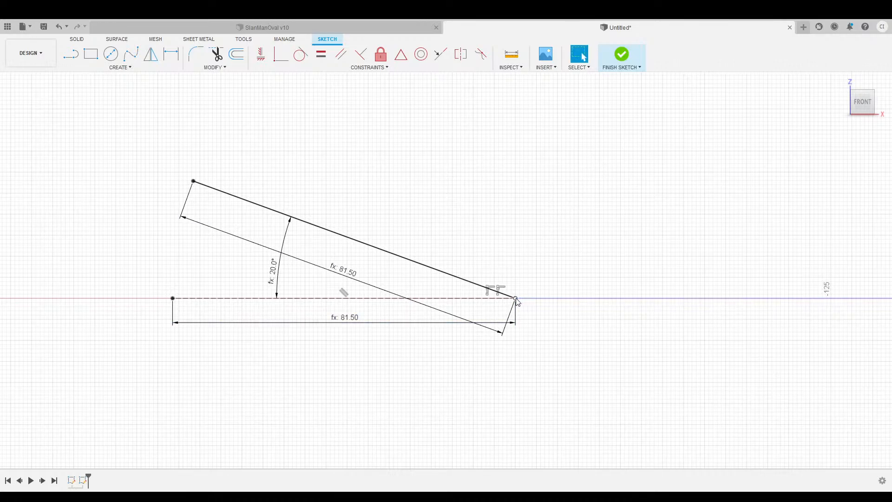
pyautogui.click(418, 262)
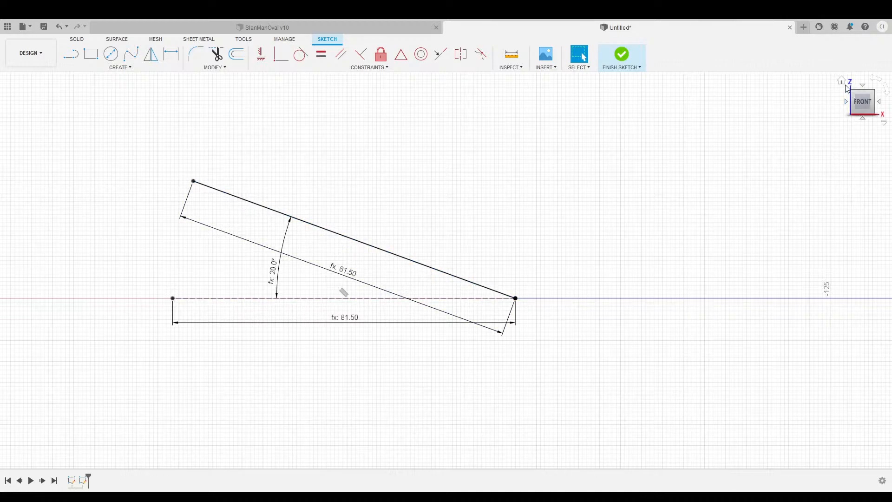
# View the angled profile beside the ellipse in 3D, then return to the front view.
pyautogui.click(841, 82)
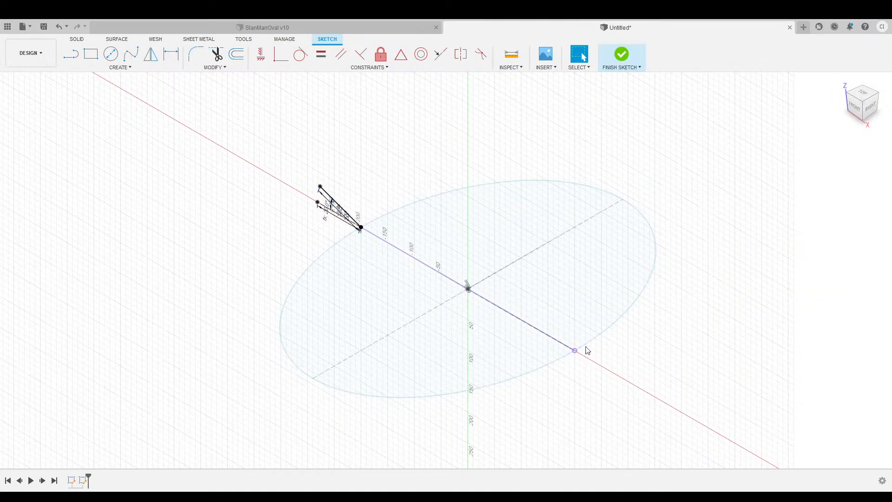
pyautogui.click(857, 109)
pyautogui.scroll(5, 241, 233)
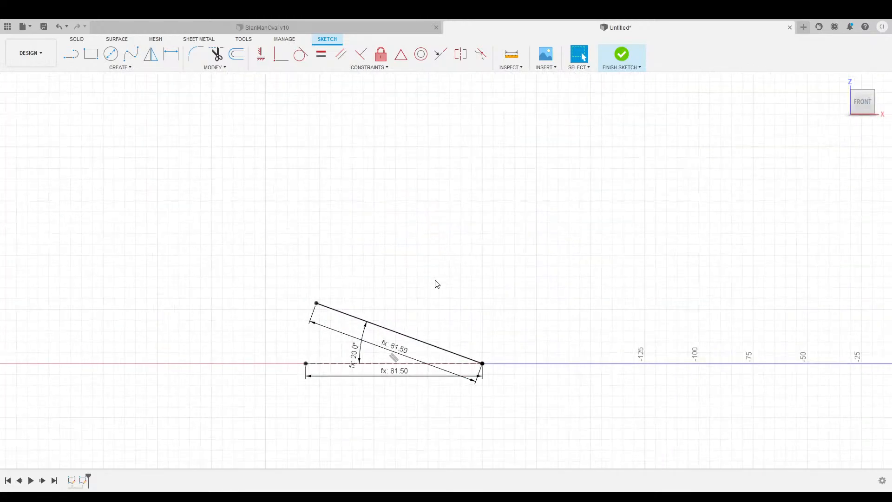
pyautogui.moveTo(436, 284); pyautogui.dragTo(419, 227, button='middle')
# Switch to the SlanManOval v10 design to see the finished arch.
pyautogui.scroll(3, 424, 224)
pyautogui.scroll(-2, 426, 227)
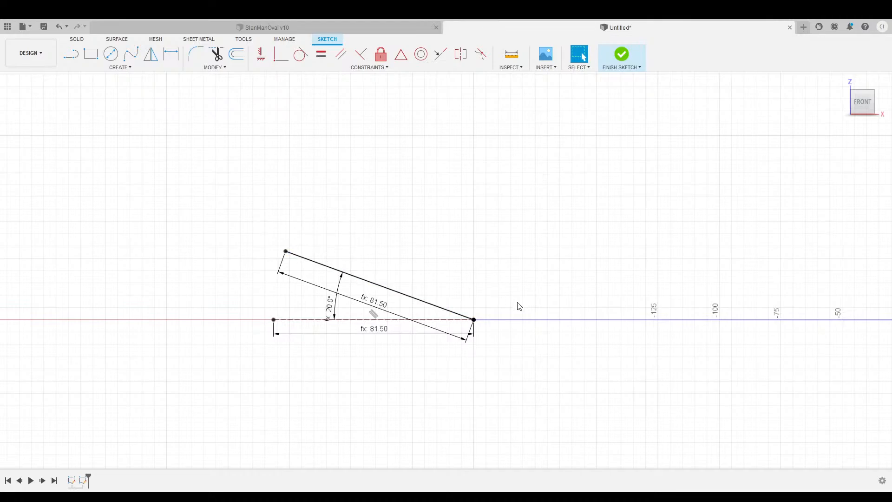
pyautogui.click(280, 28)
pyautogui.scroll(6, 204, 304)
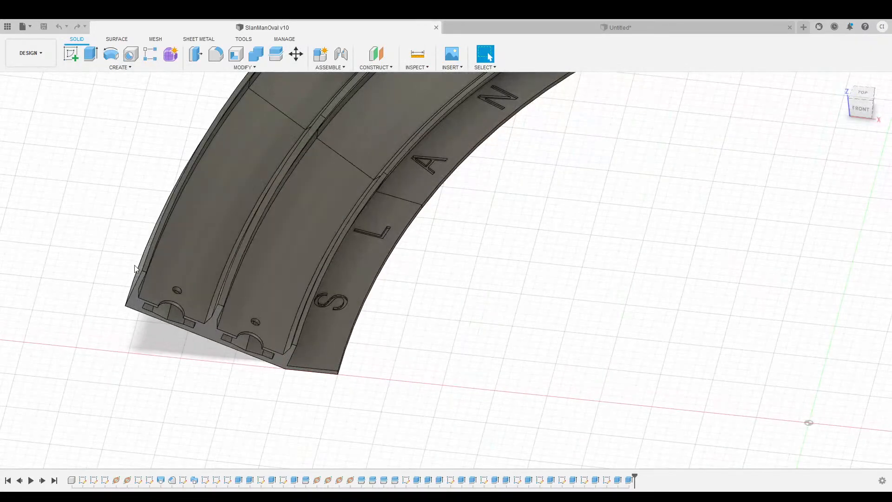
# Show the arch from the front, then return to the Untitled design's angled 81.50 sketch.
pyautogui.click(852, 112)
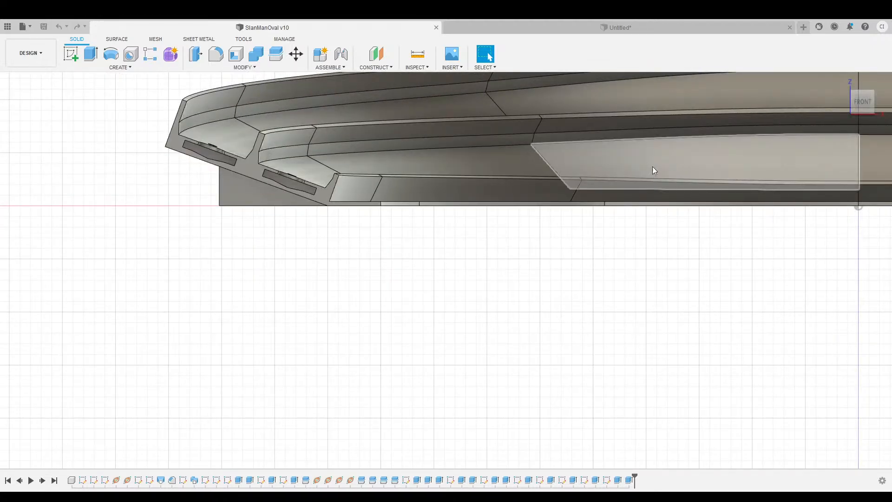
pyautogui.click(612, 27)
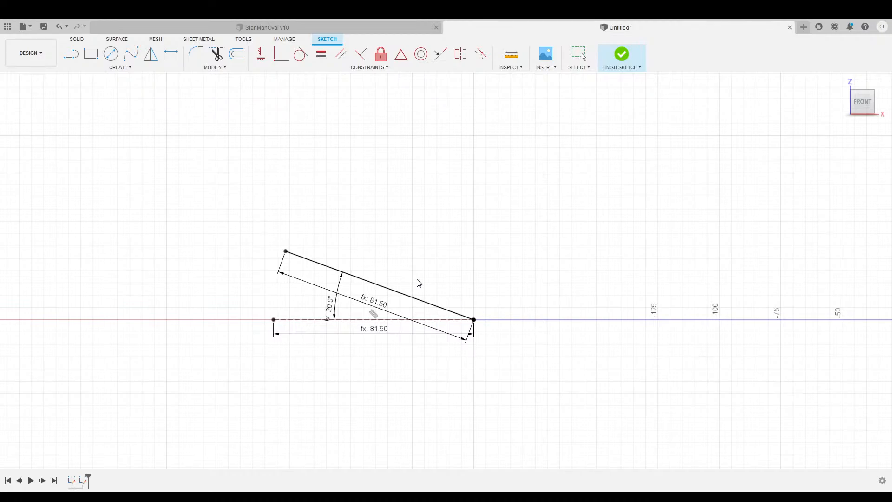
# Draw a 23.50 upright from the sloped line's upper end, topped by a 2.25 segment.
pyautogui.click(71, 54)
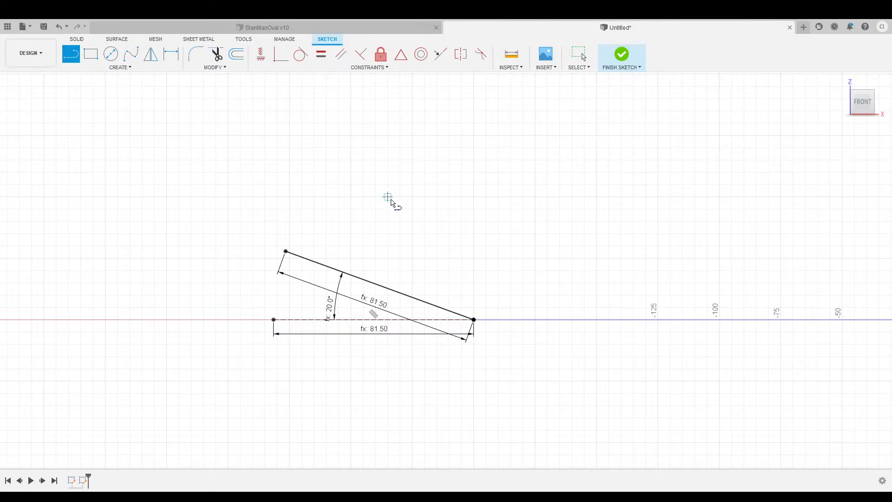
pyautogui.click(286, 251)
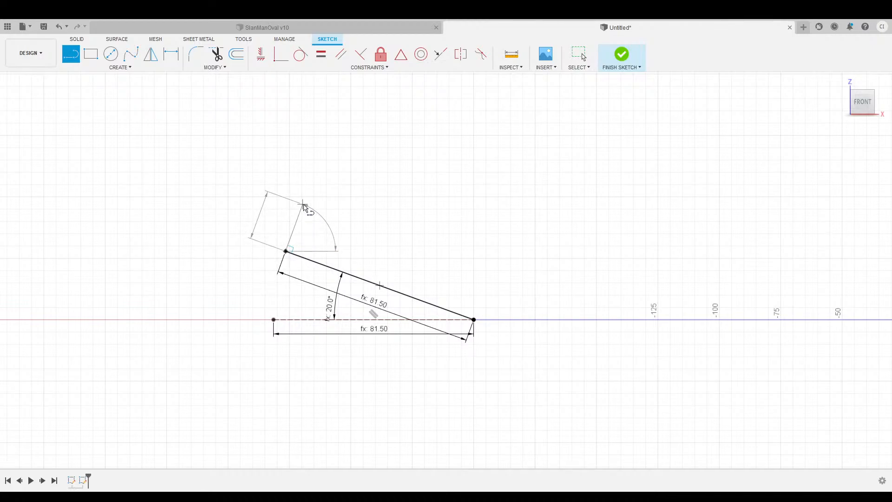
pyautogui.press('Escape')
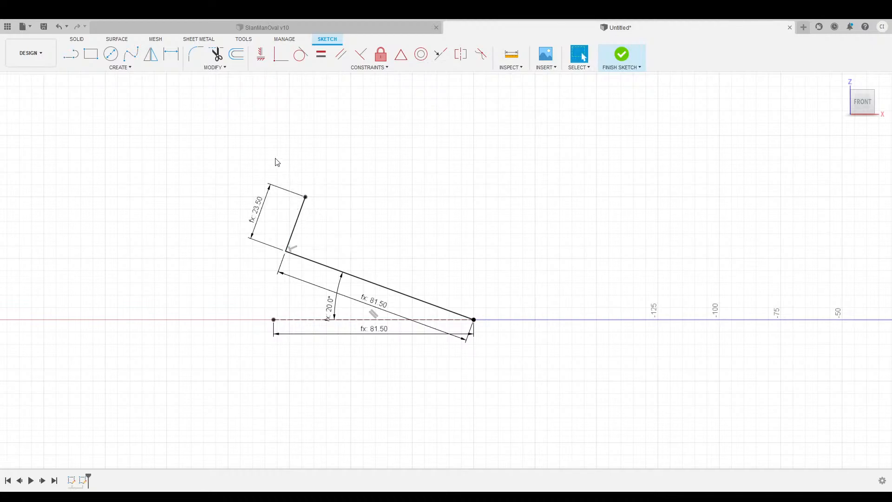
pyautogui.press('l')
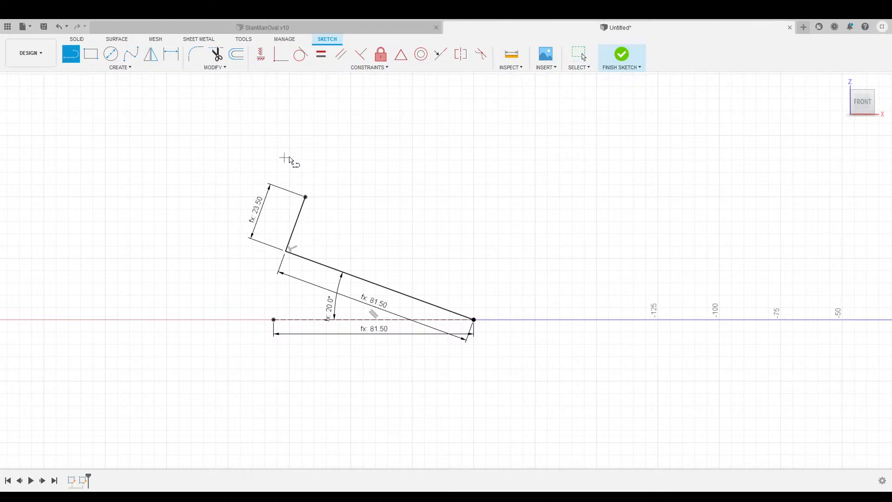
pyautogui.click(306, 197)
pyautogui.click(315, 201)
pyautogui.press('Escape')
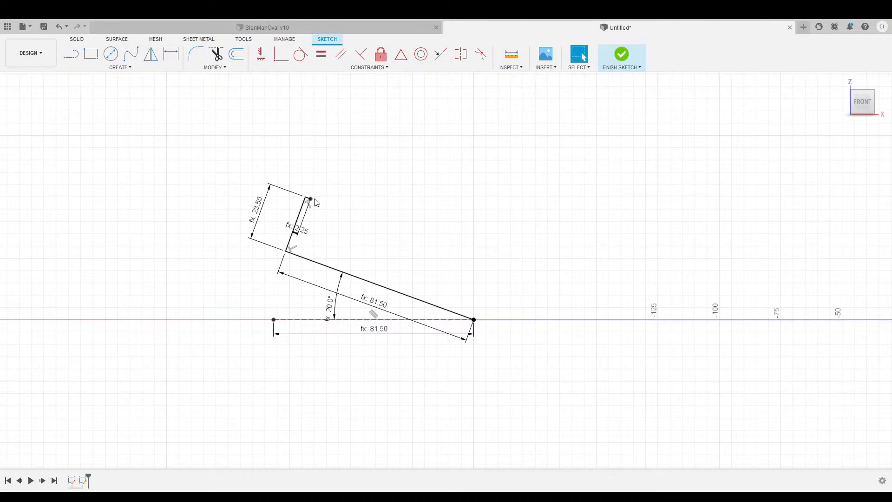
# Draw the thin wall's 16.00 inner side back down toward the slope.
pyautogui.press('l')
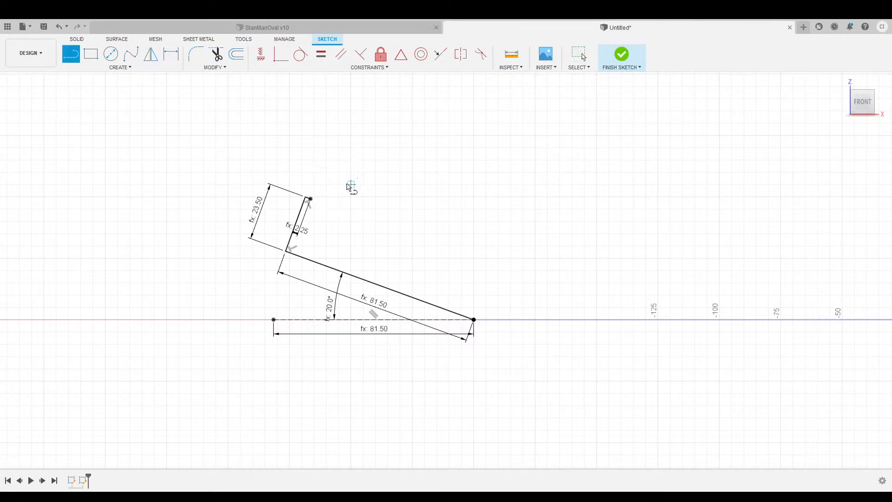
pyautogui.moveTo(310, 199); pyautogui.dragTo(302, 229)
pyautogui.moveTo(302, 228); pyautogui.dragTo(298, 234)
pyautogui.press('Escape')
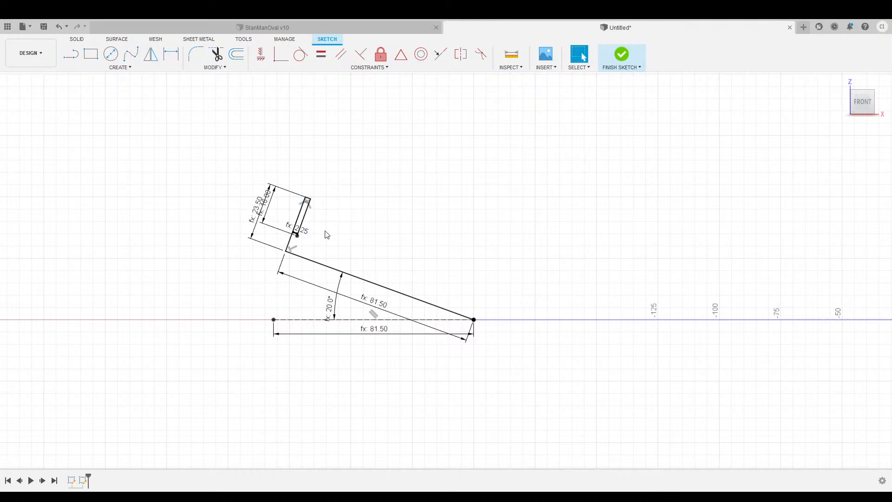
pyautogui.press('l')
pyautogui.click(297, 235)
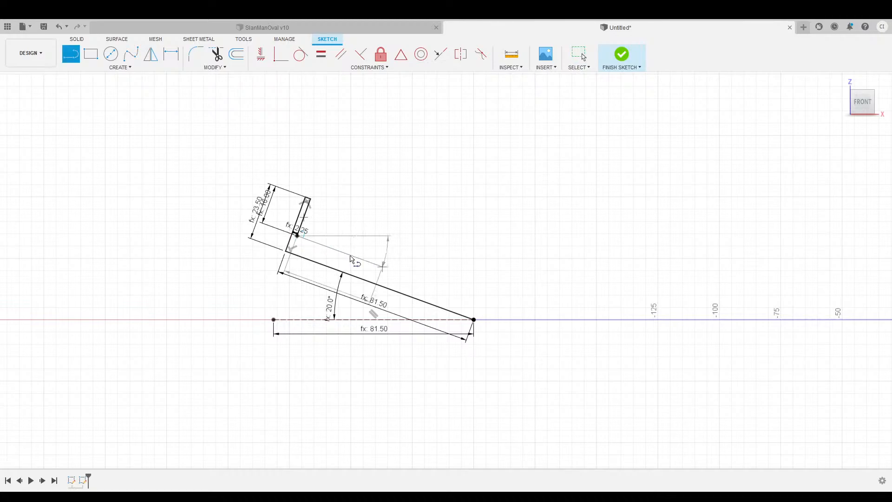
# Fix the 37.00 ledge and raise a 14.00 upright from its far end.
pyautogui.press('Return')
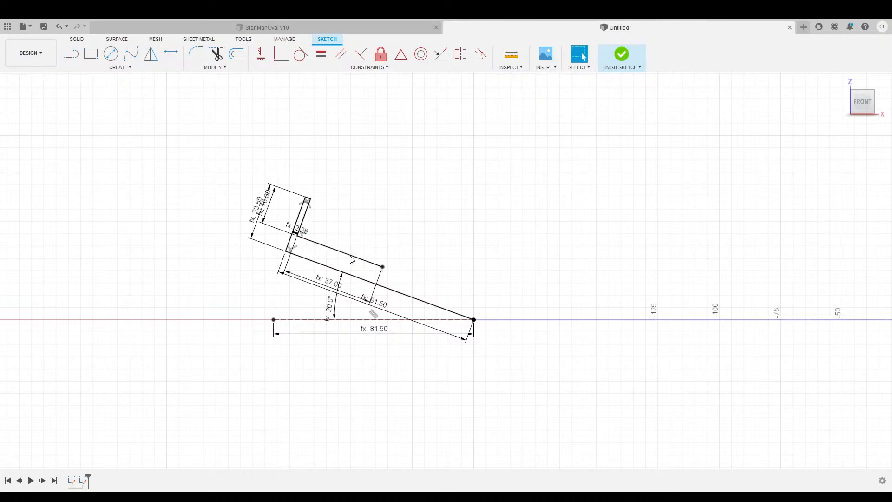
pyautogui.press('l')
pyautogui.click(382, 267)
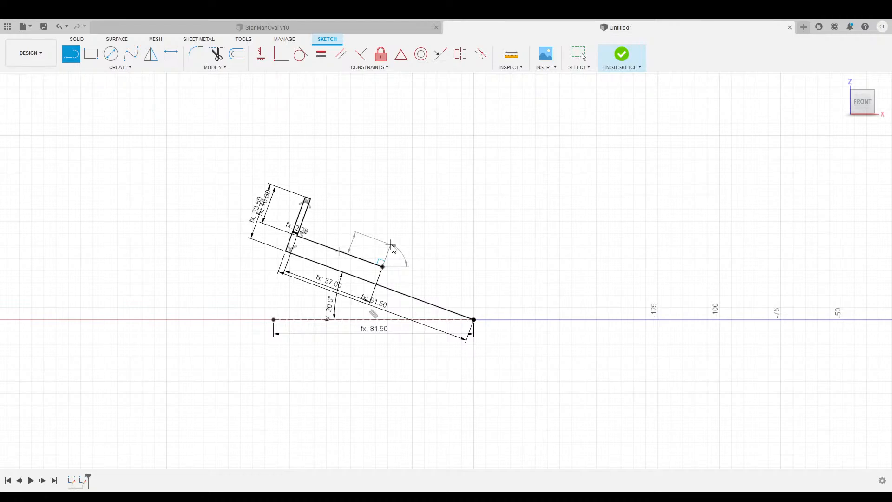
pyautogui.write('14')
pyautogui.press('Return')
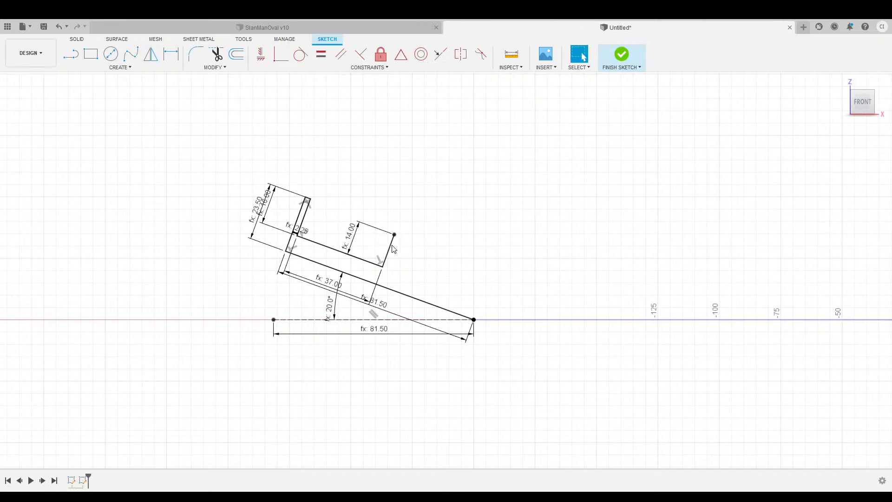
# Add the 3.00 top of the second wall and draw its inner side back down.
pyautogui.press('l')
pyautogui.click(394, 234)
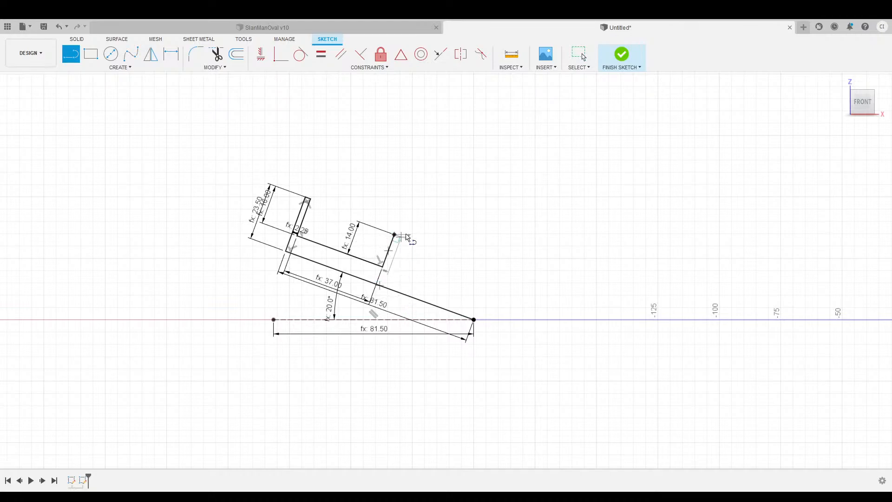
pyautogui.press('Return')
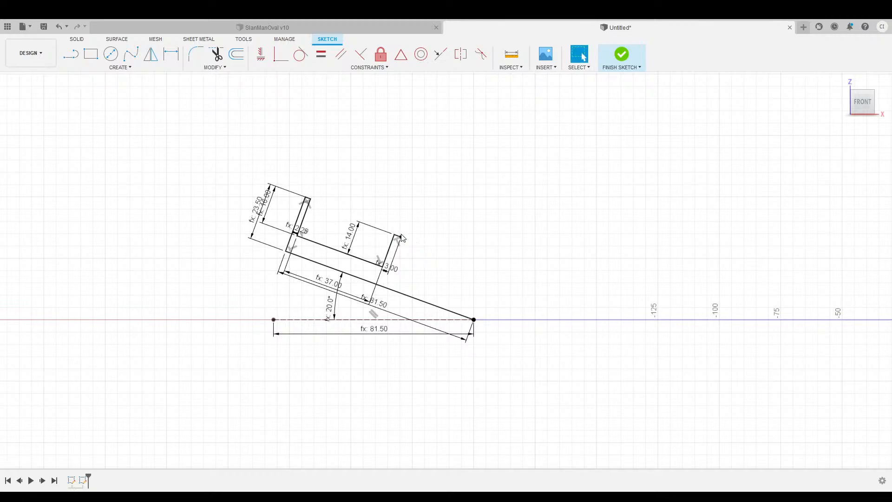
pyautogui.press('l')
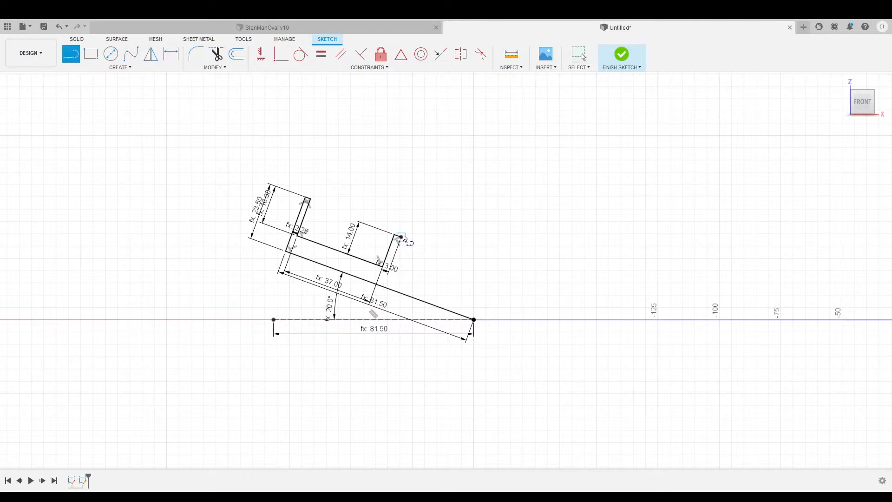
pyautogui.moveTo(401, 237); pyautogui.dragTo(391, 275)
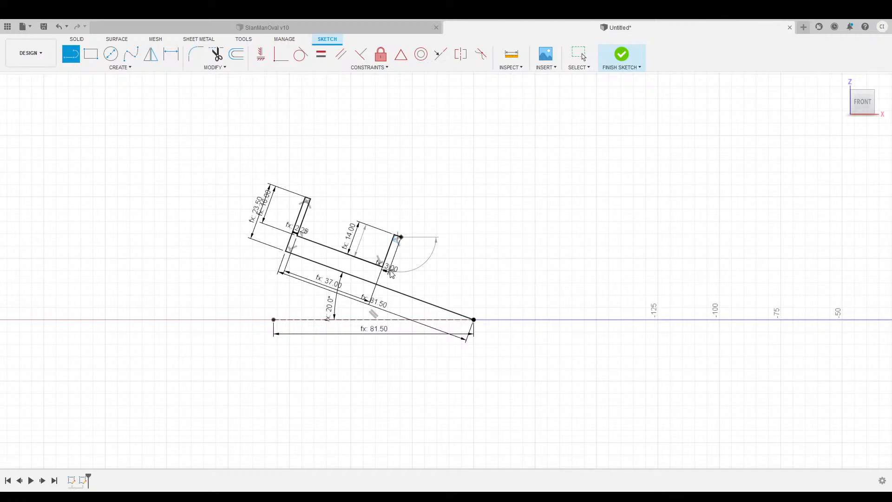
# Draw a second 37.00 ledge from the second wall's inner corner.
pyautogui.press('Escape')
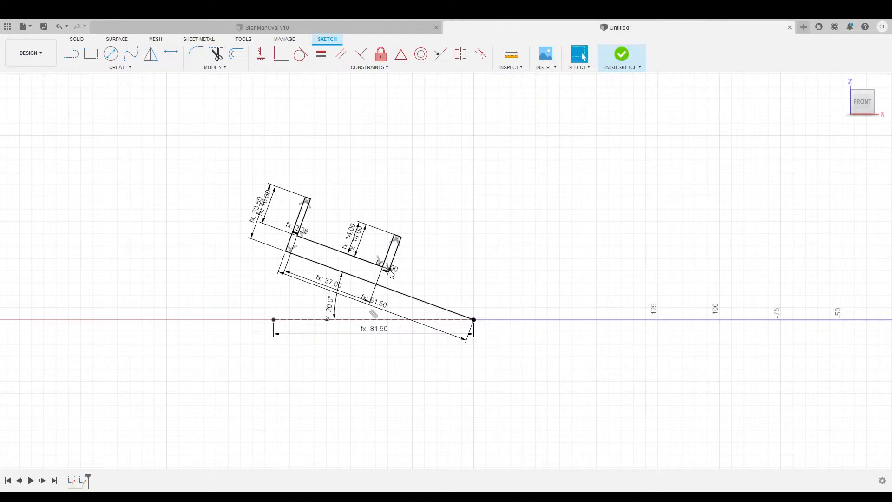
pyautogui.press('l')
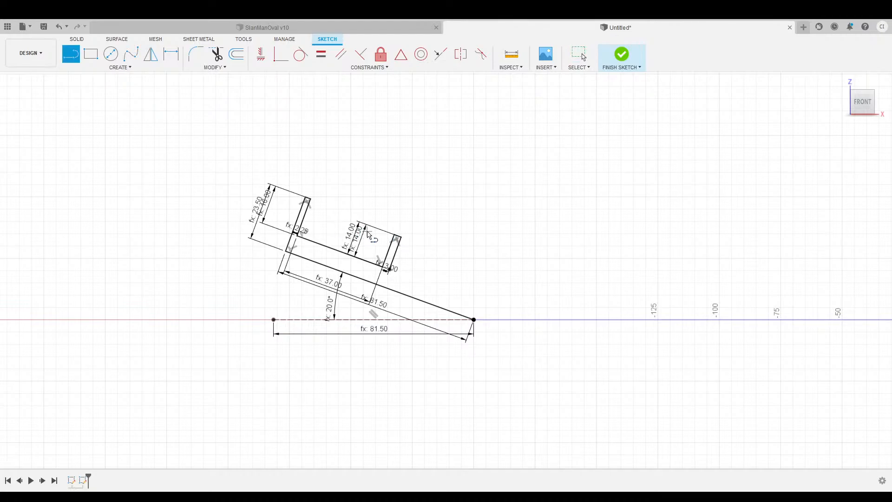
pyautogui.click(389, 271)
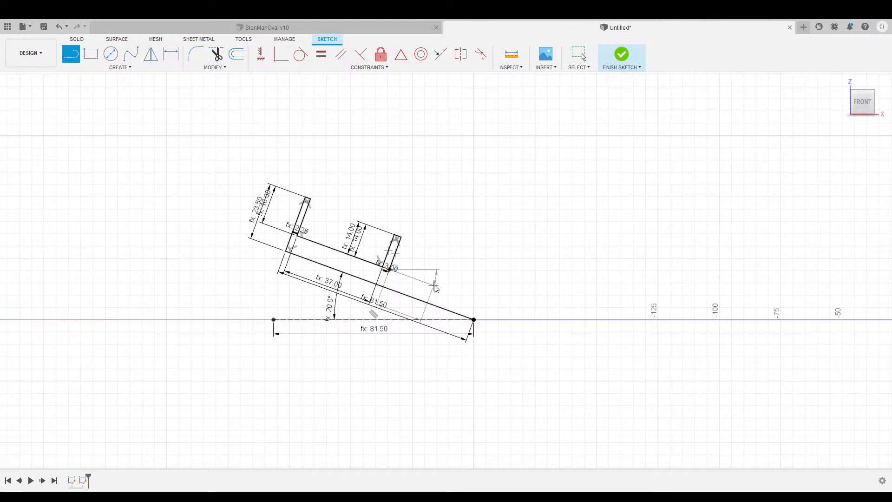
pyautogui.write('37')
pyautogui.press('Return')
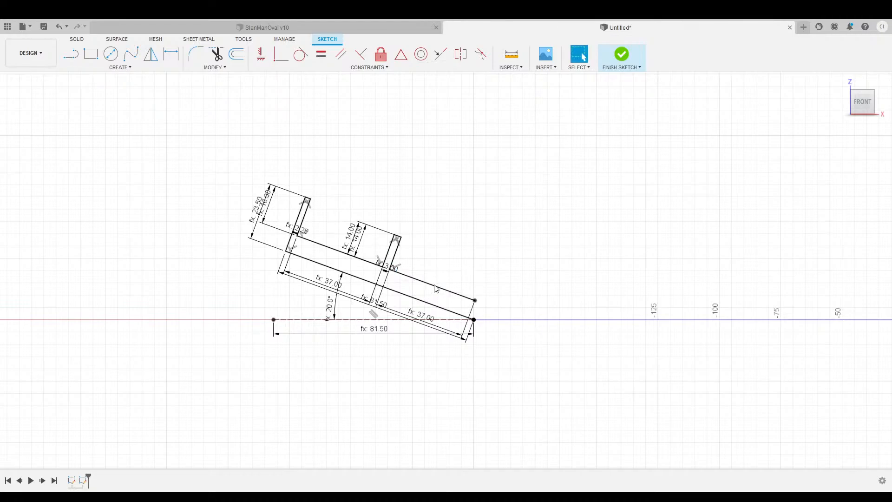
# Add an 8.00 lip at the ledge's end and a 2.25 segment near the lower end.
pyautogui.press('l')
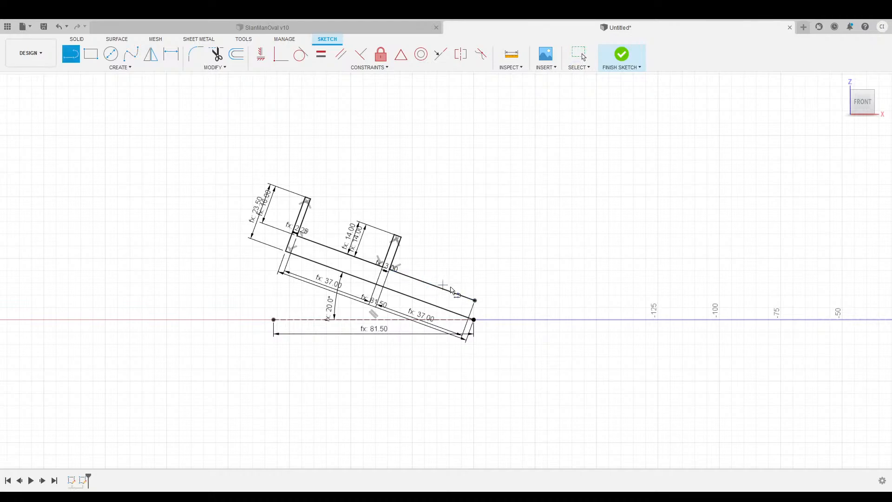
pyautogui.click(474, 300)
pyautogui.write('8')
pyautogui.press('Return')
pyautogui.press('l')
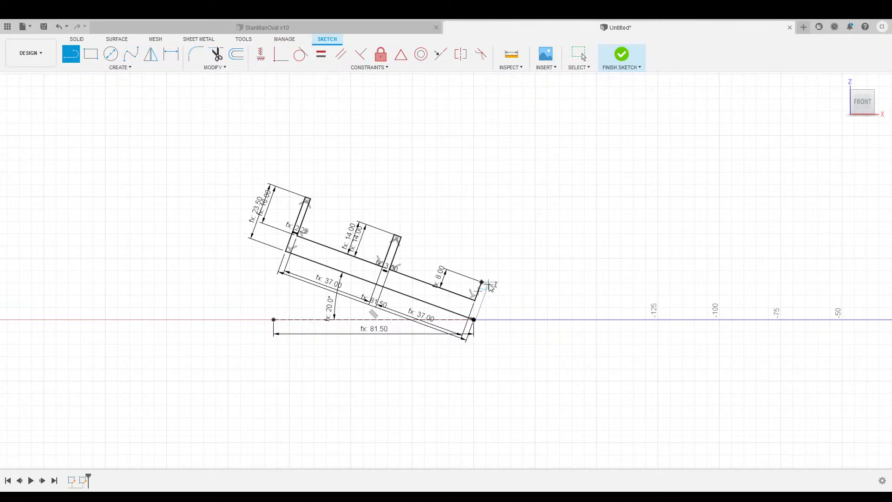
pyautogui.click(490, 287)
pyautogui.click(490, 287)
pyautogui.press('Escape')
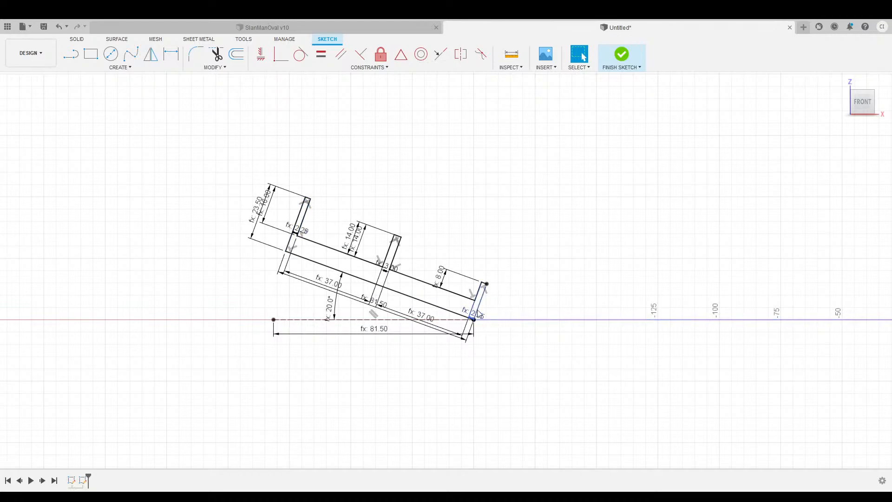
# Close the stepped profile with a line back to the base line's end.
pyautogui.scroll(2, 498, 314)
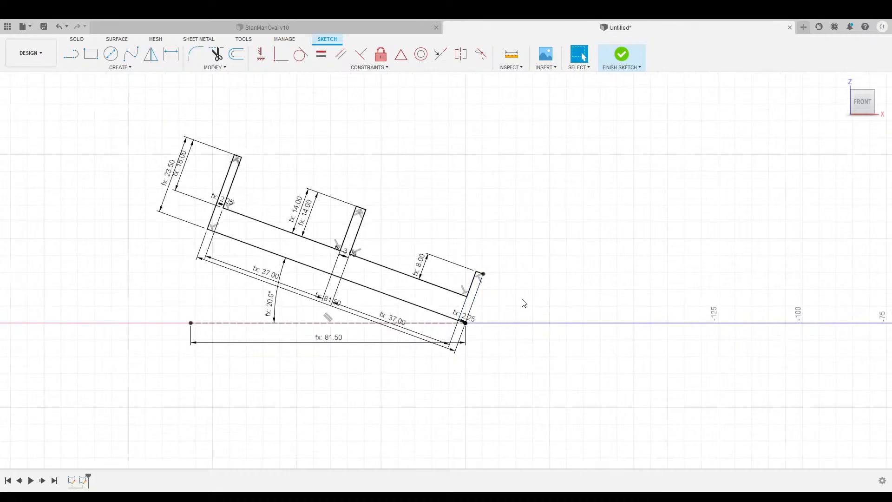
pyautogui.press('l')
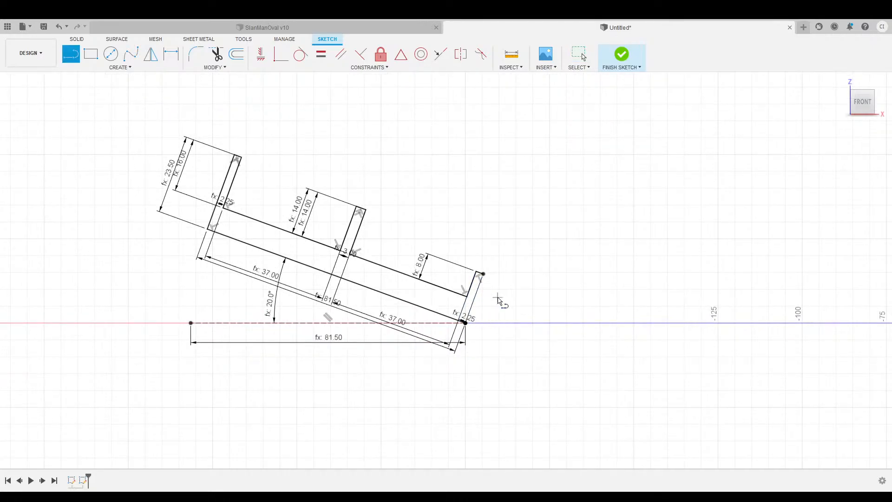
pyautogui.click(482, 274)
pyautogui.click(465, 322)
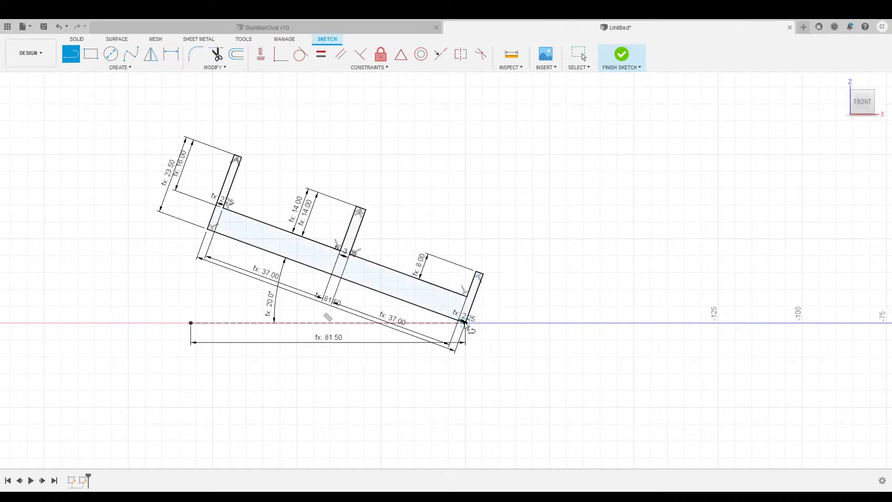
pyautogui.scroll(-3, 537, 360)
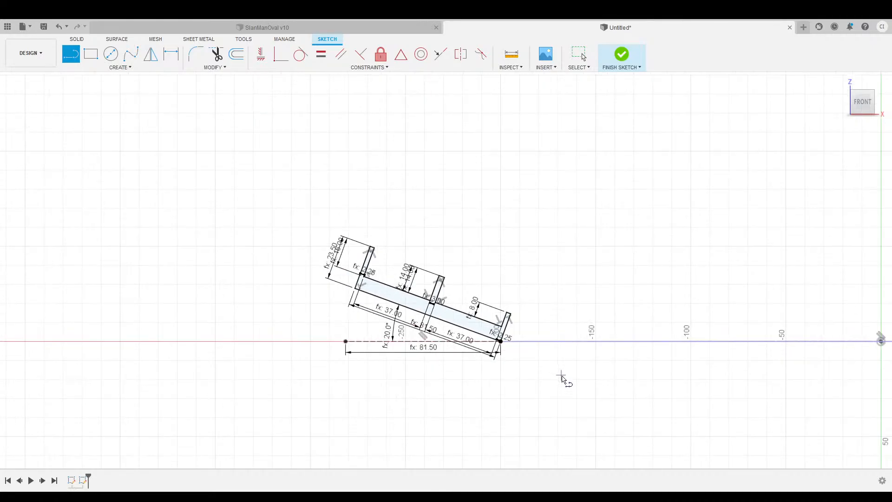
pyautogui.moveTo(612, 393); pyautogui.dragTo(472, 370, button='middle')
pyautogui.scroll(3, 385, 365)
pyautogui.scroll(-3, 430, 368)
pyautogui.scroll(2, 472, 370)
pyautogui.scroll(-3, 488, 362)
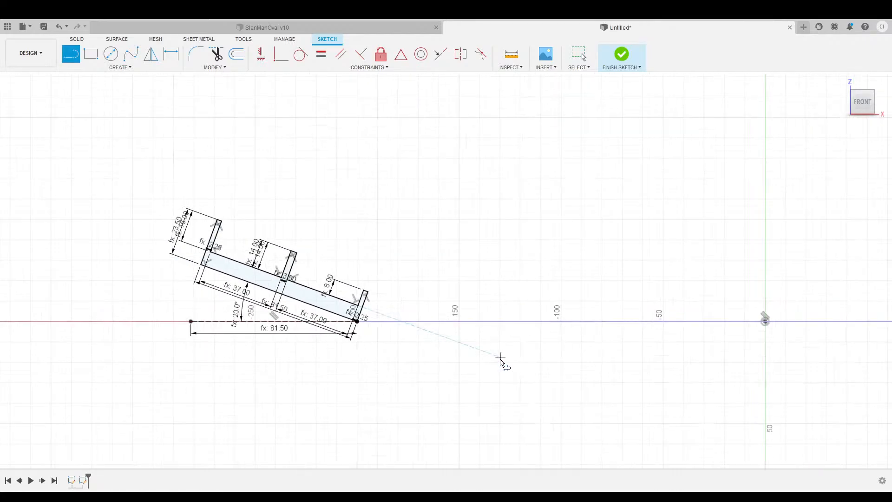
# Check the profile against the ellipse in isometric, then return to the front view.
pyautogui.click(841, 81)
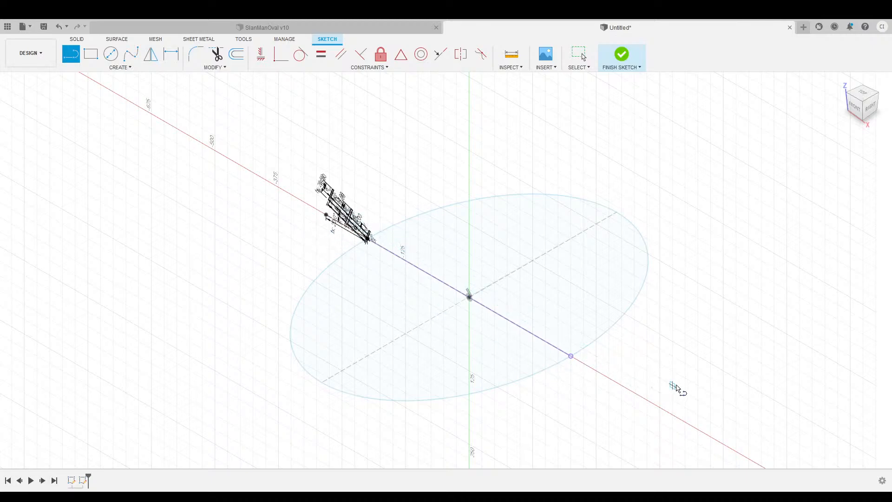
pyautogui.press('Escape')
pyautogui.moveTo(676, 388)
pyautogui.mouseDown(button='middle')
pyautogui.moveTo(631, 314)
pyautogui.moveTo(609, 344)
pyautogui.mouseUp(button='middle')
pyautogui.press('l')
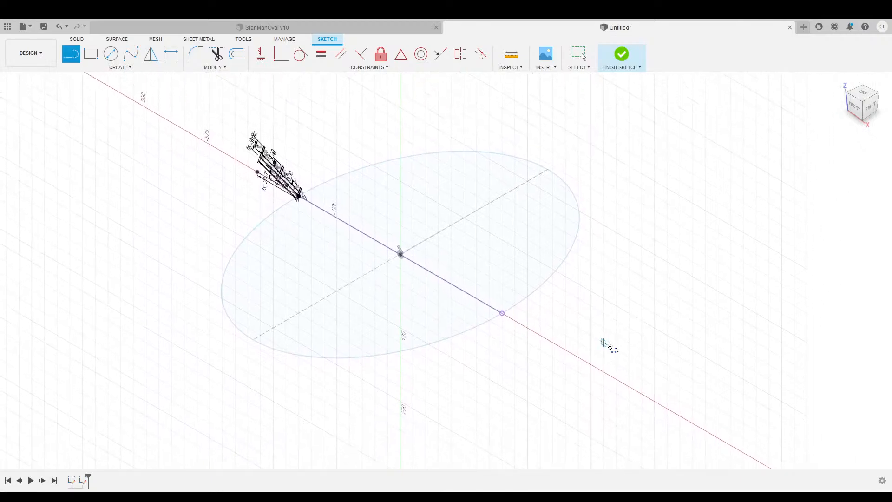
pyautogui.click(857, 111)
pyautogui.moveTo(657, 211)
pyautogui.mouseDown(button='middle')
pyautogui.moveTo(597, 193)
pyautogui.moveTo(475, 207)
pyautogui.mouseUp(button='middle')
pyautogui.scroll(4, 418, 244)
pyautogui.scroll(1, 494, 179)
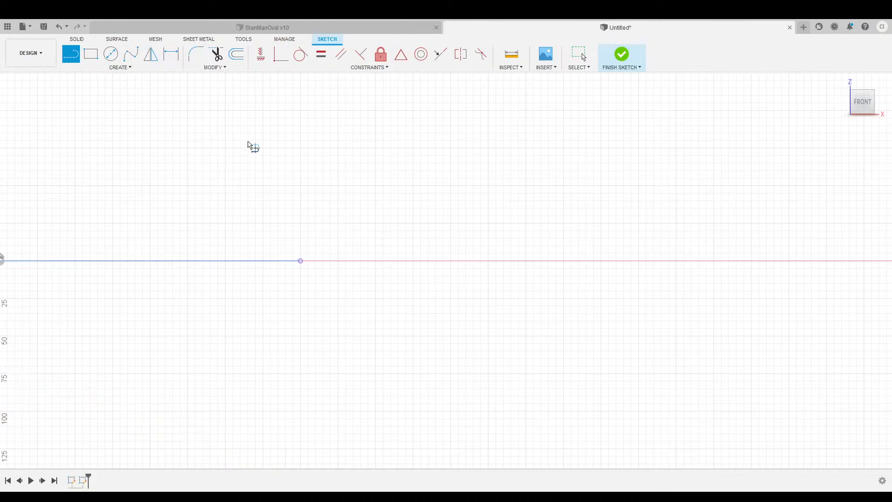
# Draw the 81.50 base line along the X axis and a slanted line from its left end.
pyautogui.click(300, 261)
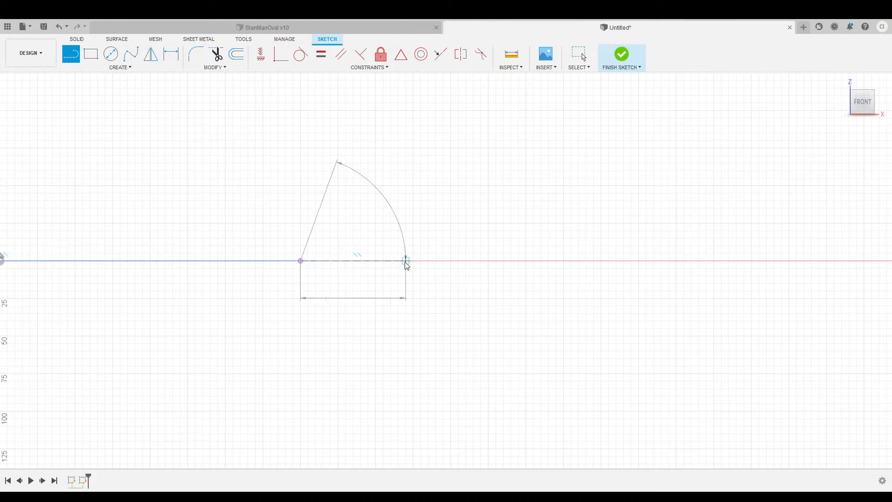
pyautogui.click(500, 265)
pyautogui.scroll(3, 381, 287)
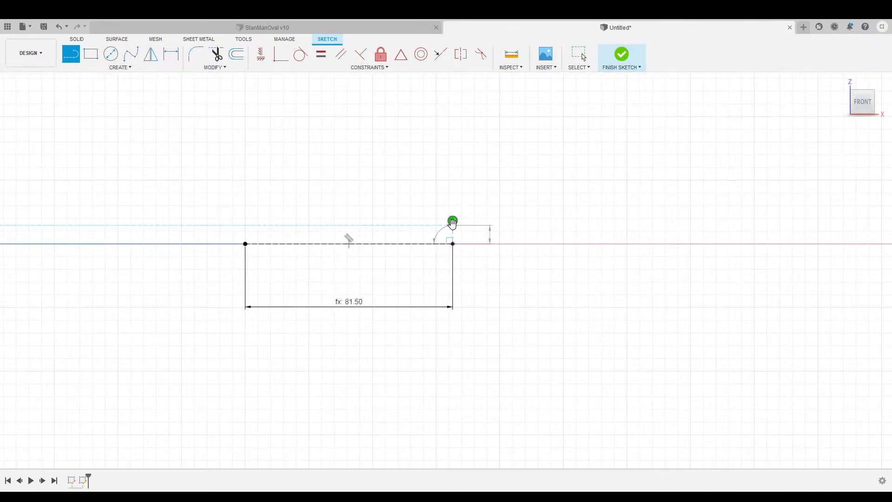
pyautogui.press('Escape')
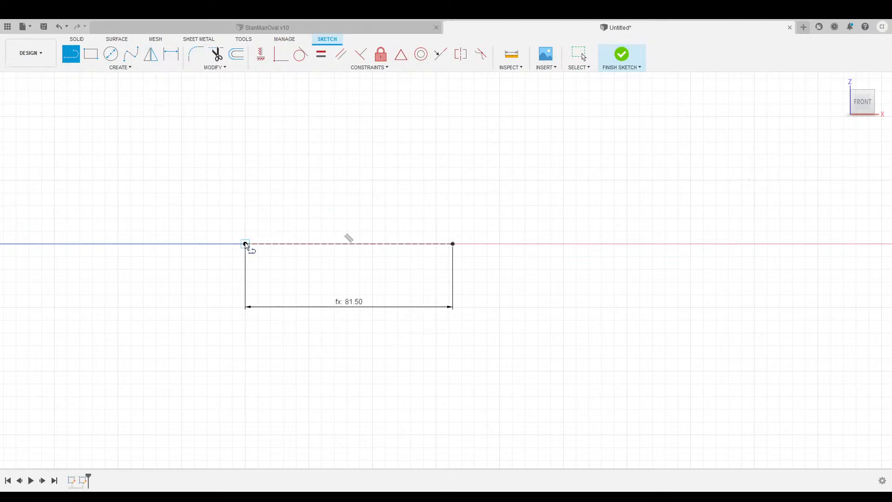
pyautogui.click(245, 243)
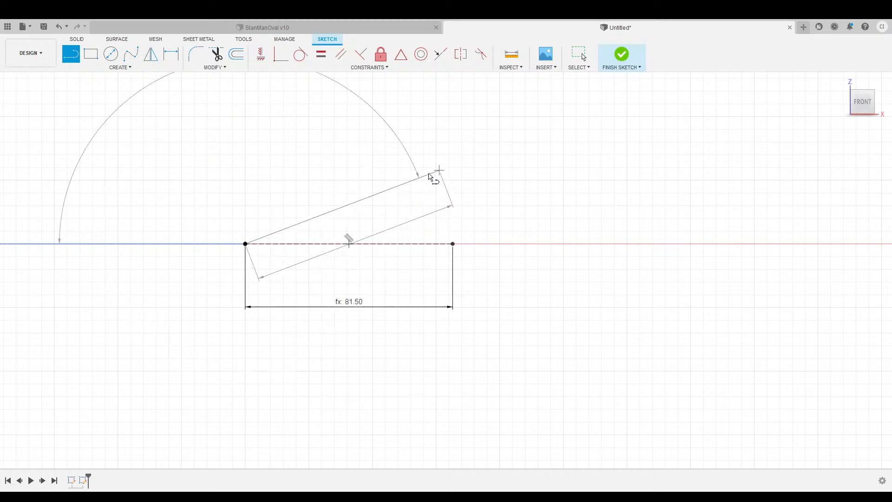
pyautogui.click(437, 166)
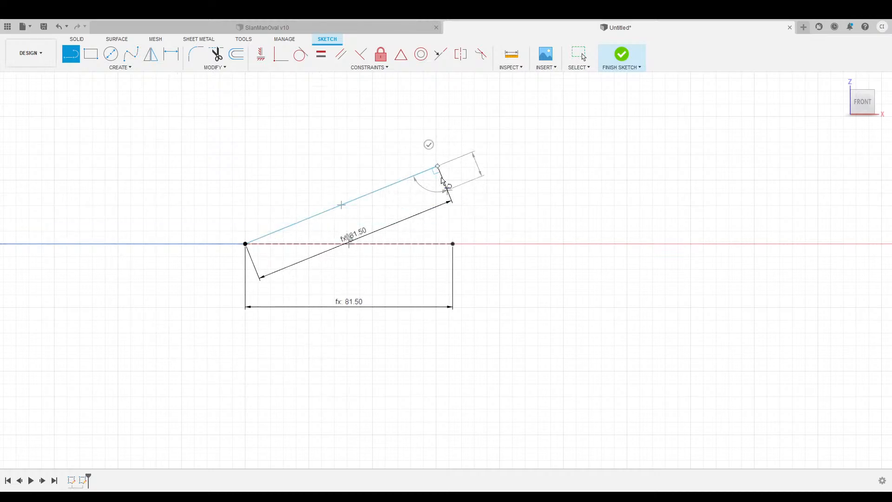
pyautogui.click(429, 144)
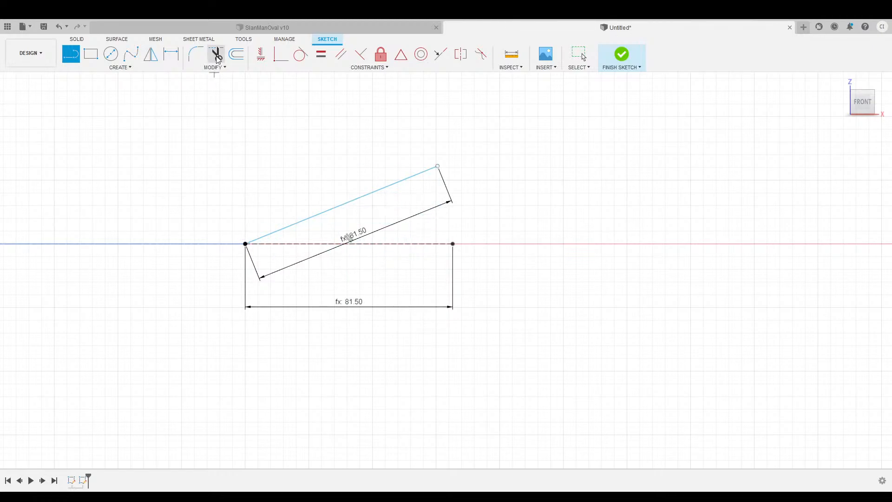
# Dimension the angle between the base and slanted lines to 20.0°.
pyautogui.click(172, 55)
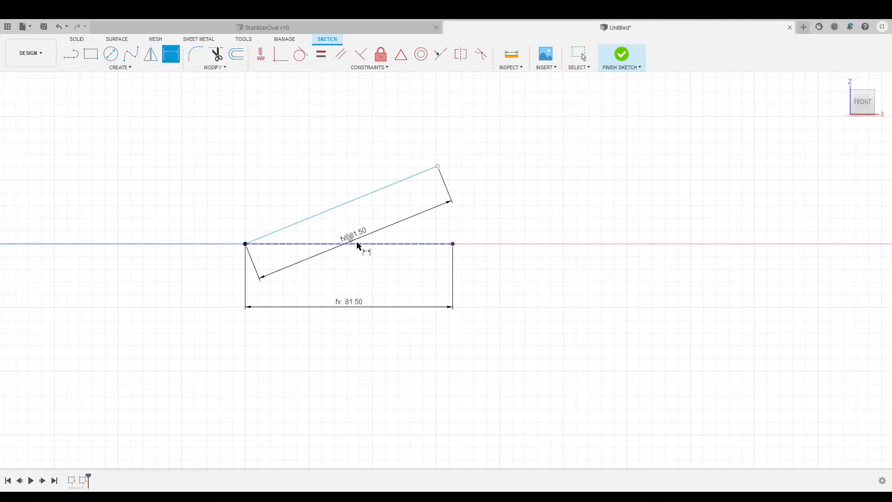
pyautogui.click(360, 244)
pyautogui.click(354, 200)
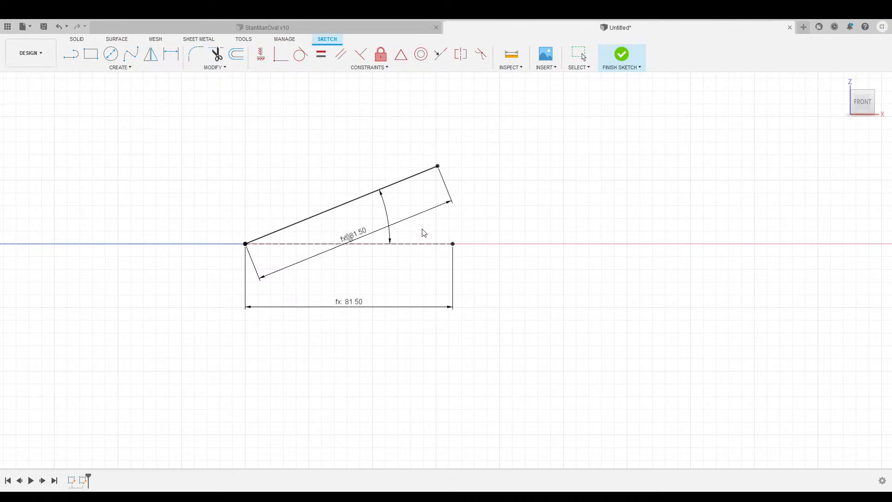
pyautogui.press('Return')
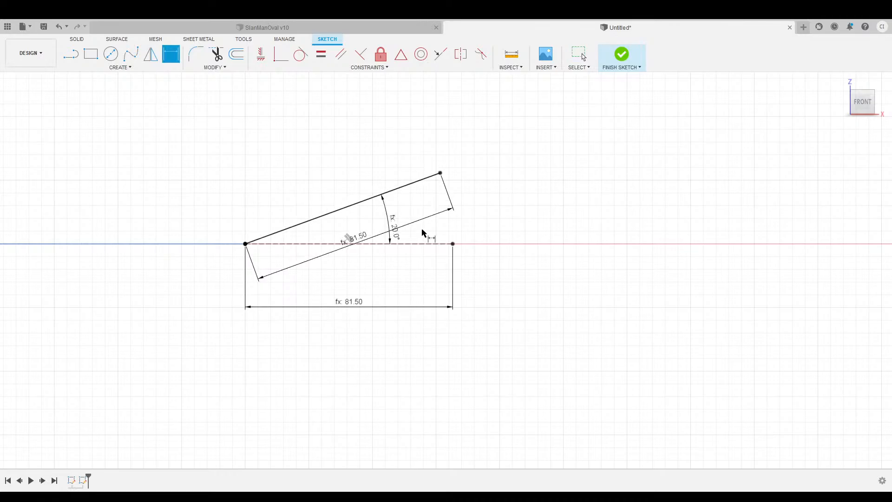
pyautogui.moveTo(328, 143); pyautogui.dragTo(342, 178, button='middle')
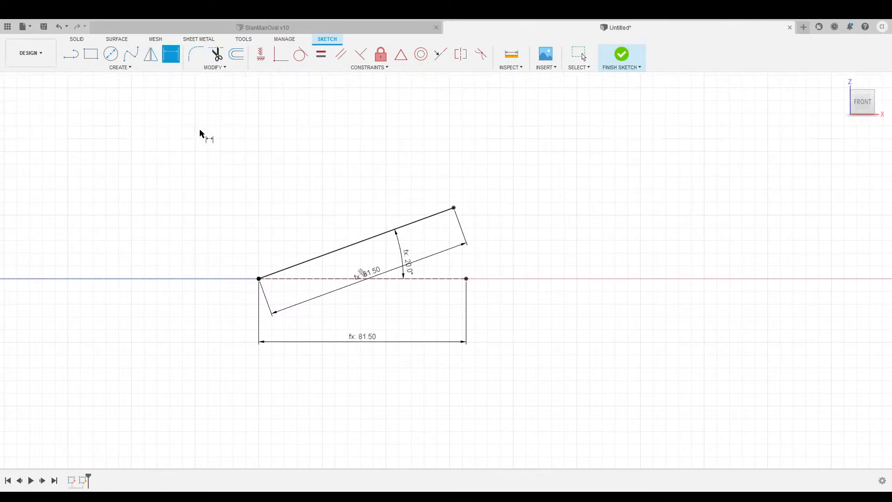
# Draw the 23.50 wall with its 2.25 top, back down, then the 37.00 step along the slope.
pyautogui.click(73, 56)
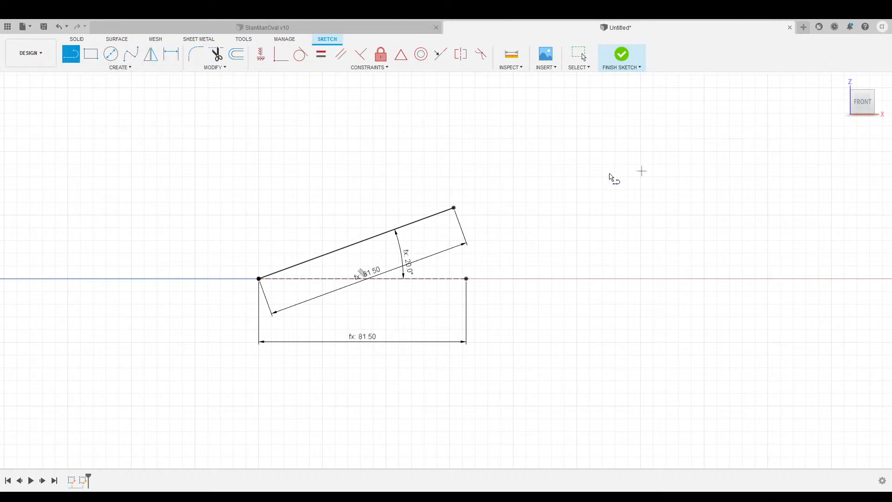
pyautogui.click(453, 207)
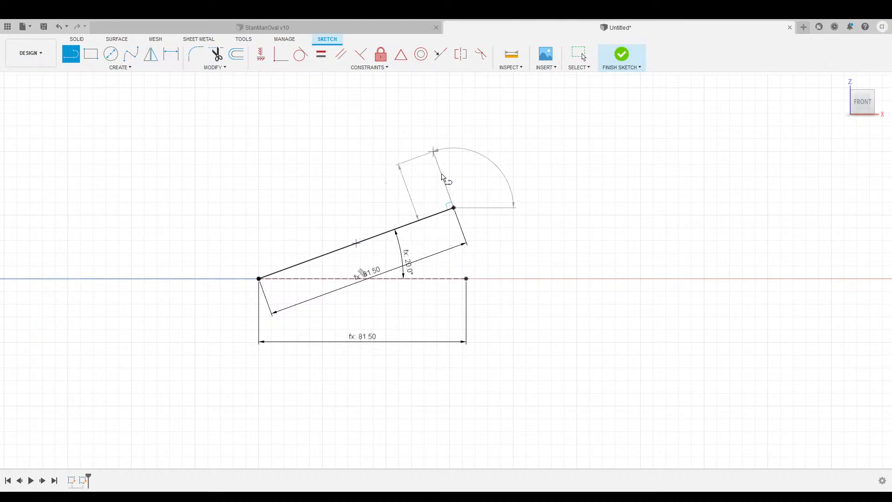
pyautogui.click(441, 175)
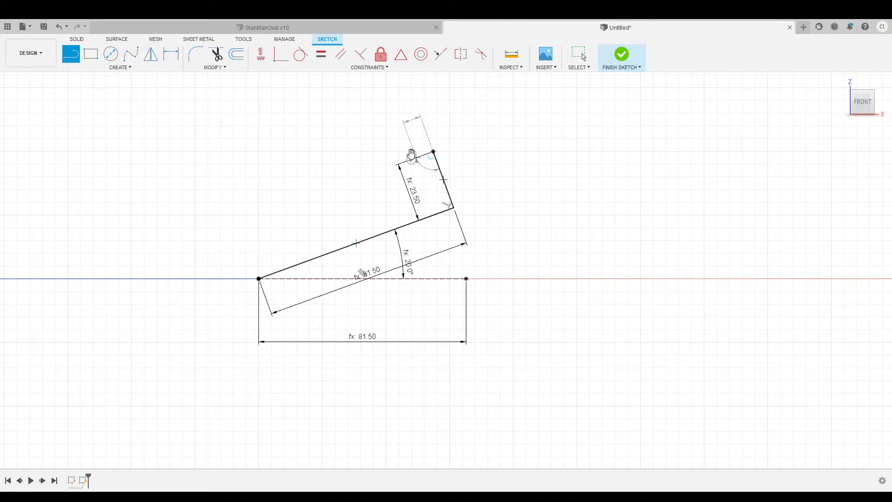
pyautogui.click(428, 154)
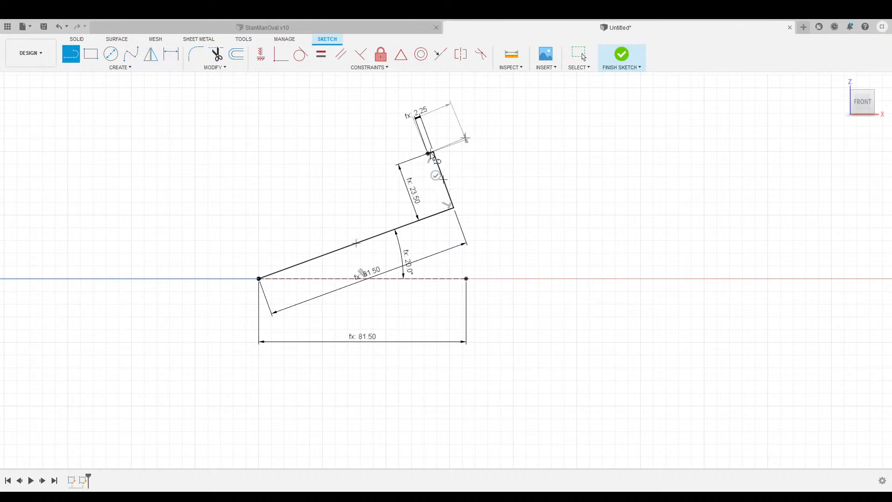
pyautogui.click(441, 192)
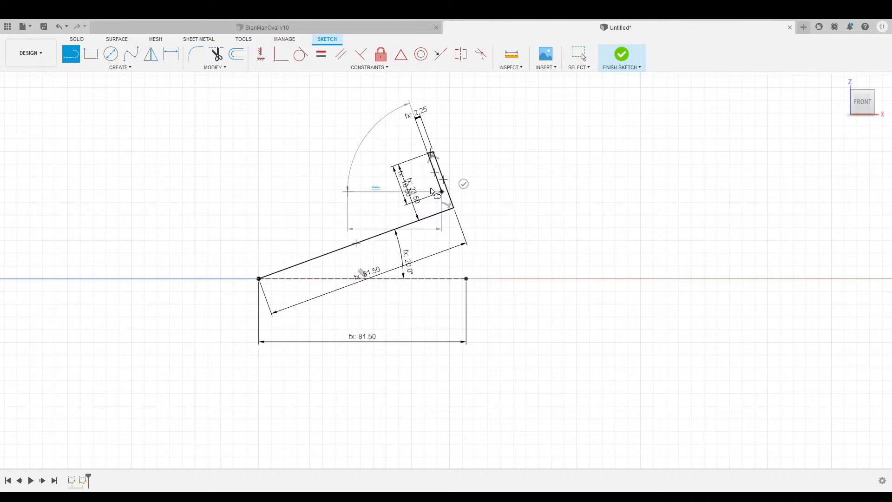
pyautogui.click(353, 223)
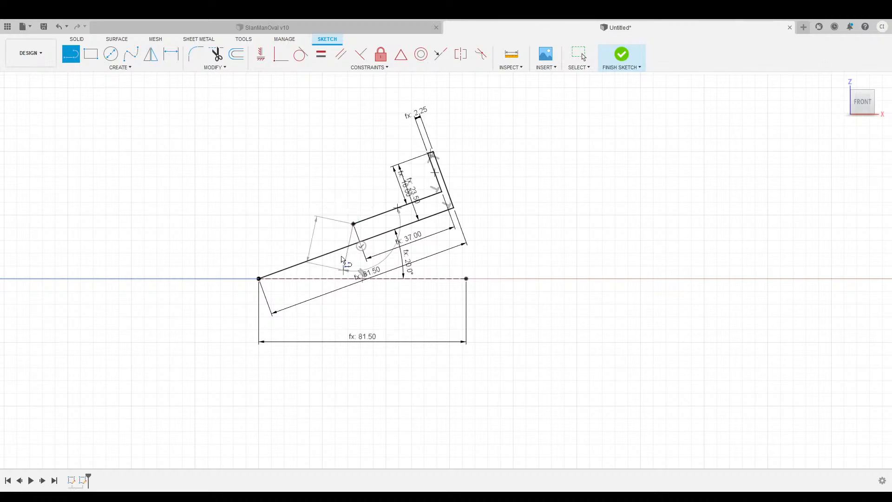
# Draw the 14.00 wall with 3.00 top, second 37.00 step and 8.00 end wall, closing the profile.
pyautogui.click(341, 190)
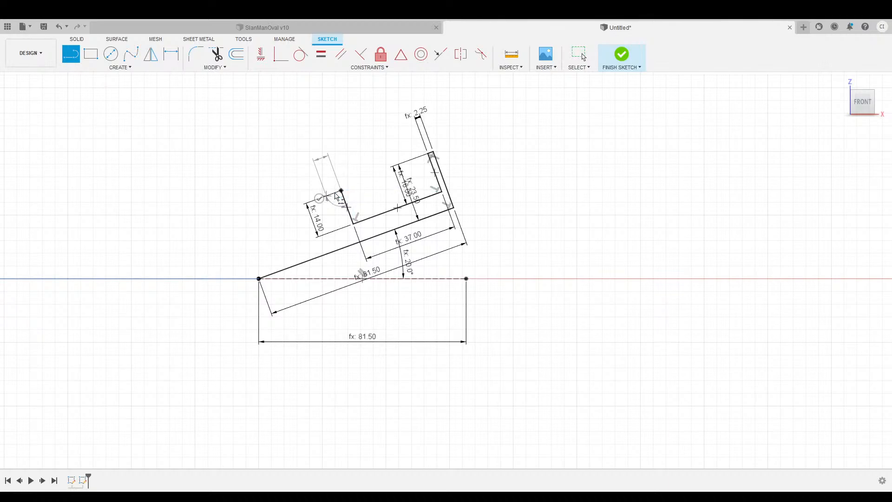
pyautogui.click(334, 192)
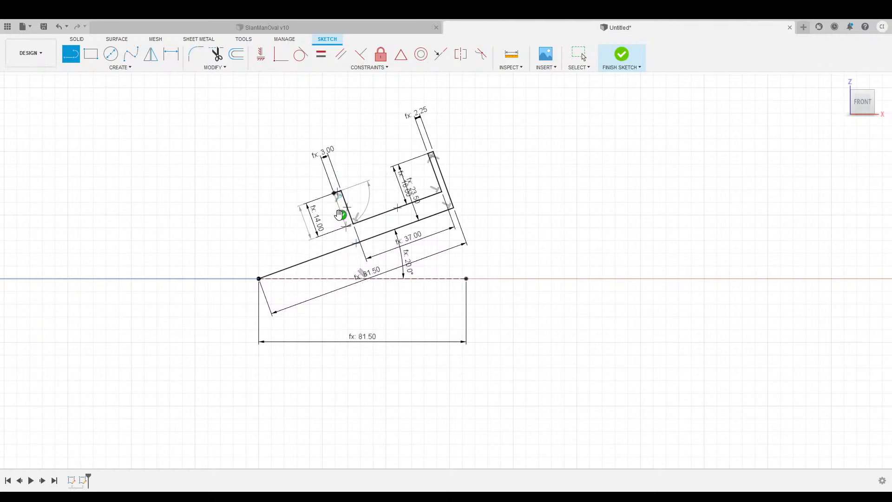
pyautogui.click(346, 228)
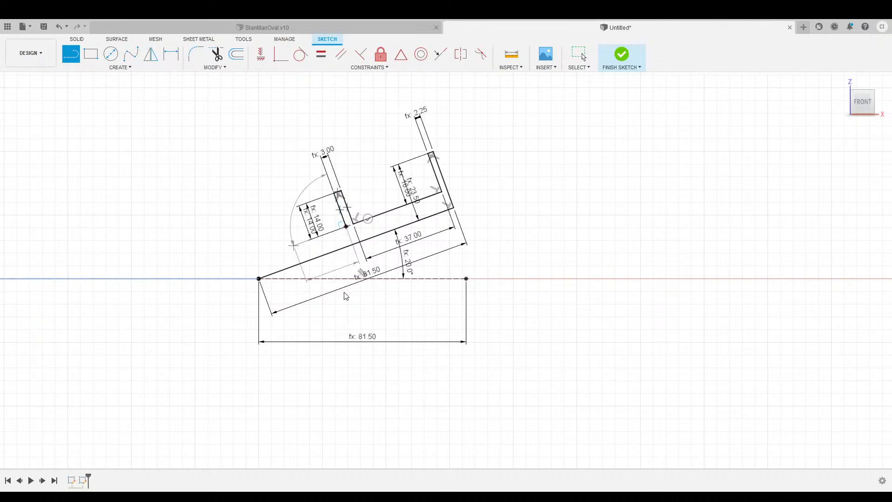
pyautogui.click(272, 254)
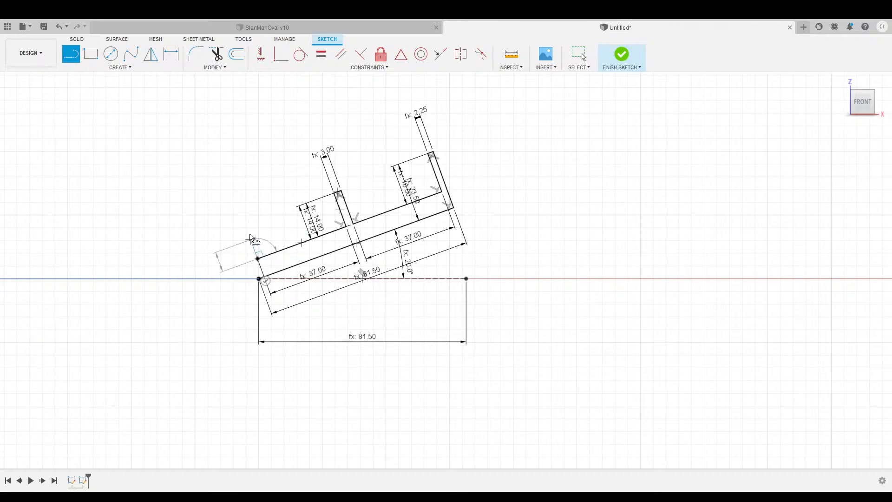
pyautogui.click(250, 239)
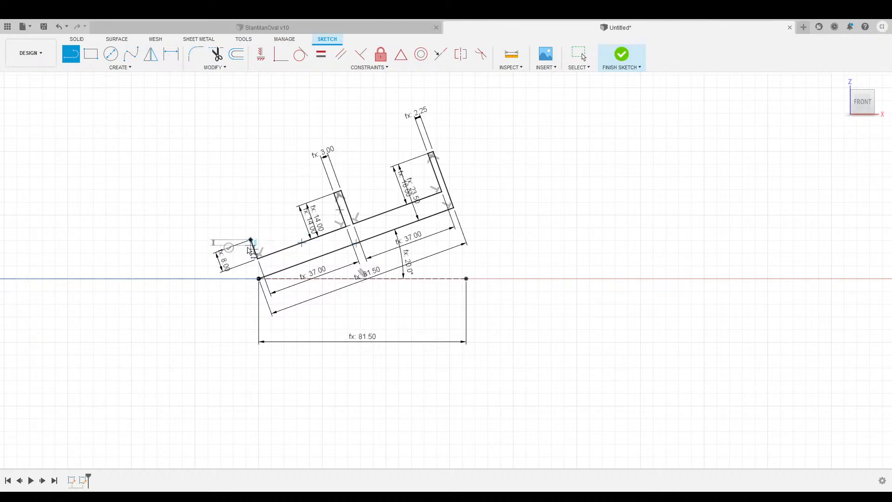
pyautogui.click(252, 263)
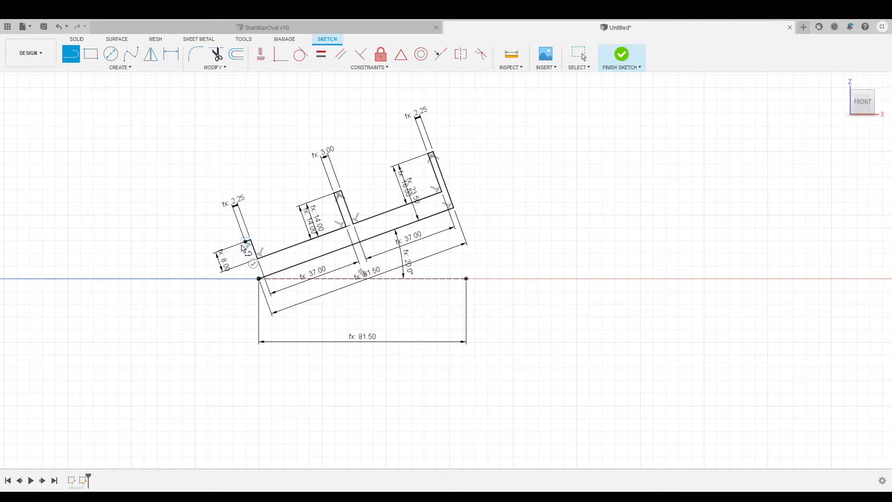
pyautogui.click(259, 278)
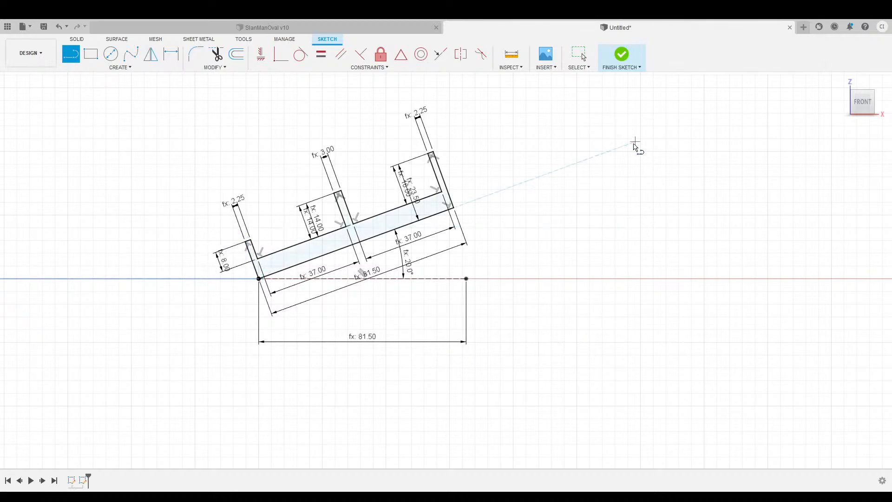
pyautogui.click(622, 55)
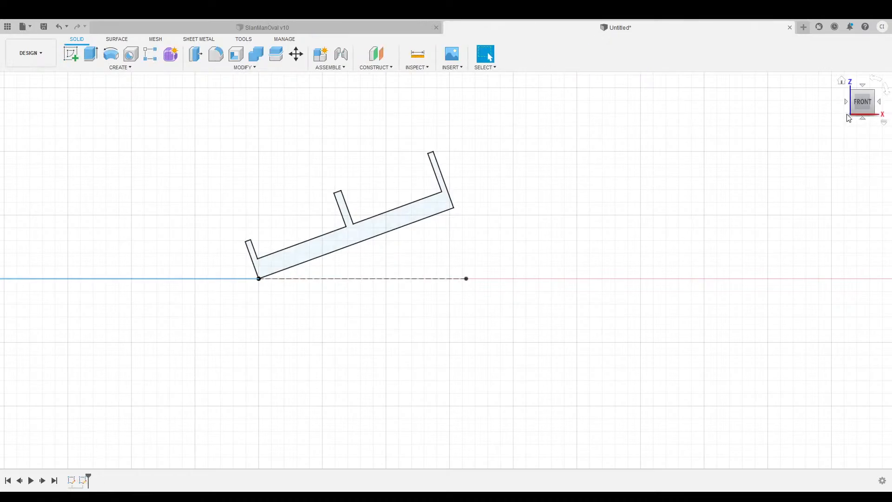
# Return to the home view and toggle the ellipse sketch off and back on to check the profiles.
pyautogui.click(841, 80)
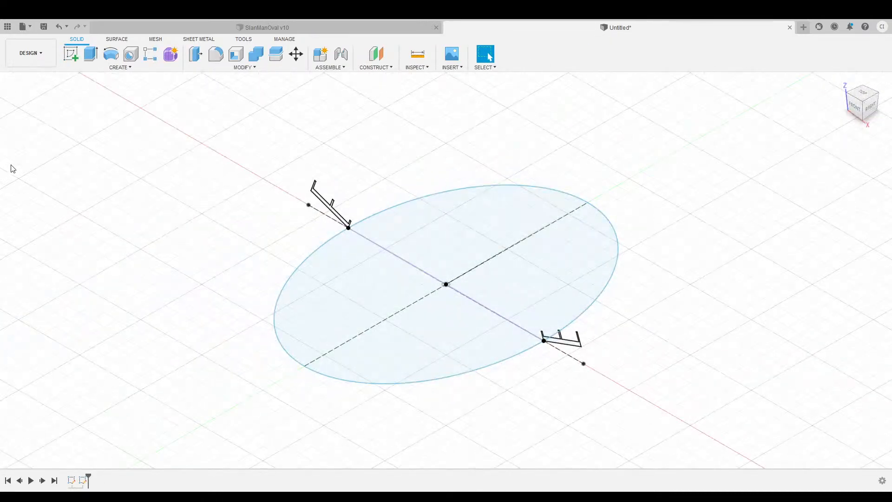
pyautogui.click(47, 172)
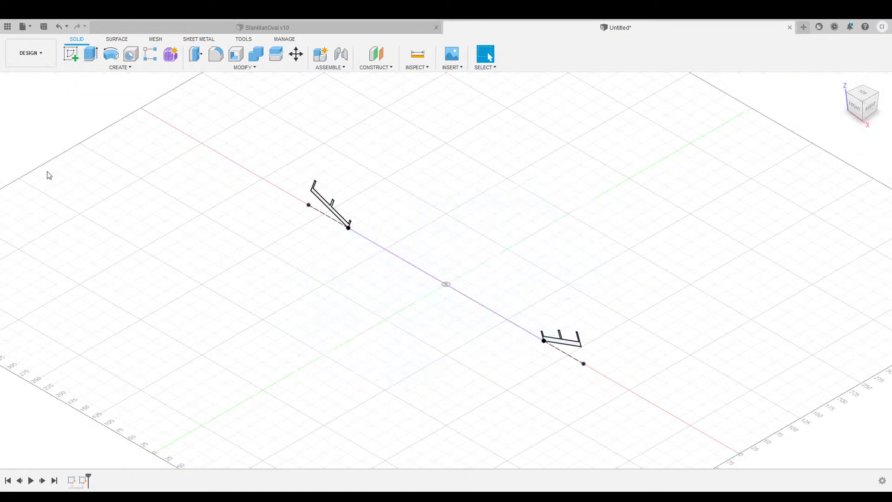
pyautogui.click(51, 176)
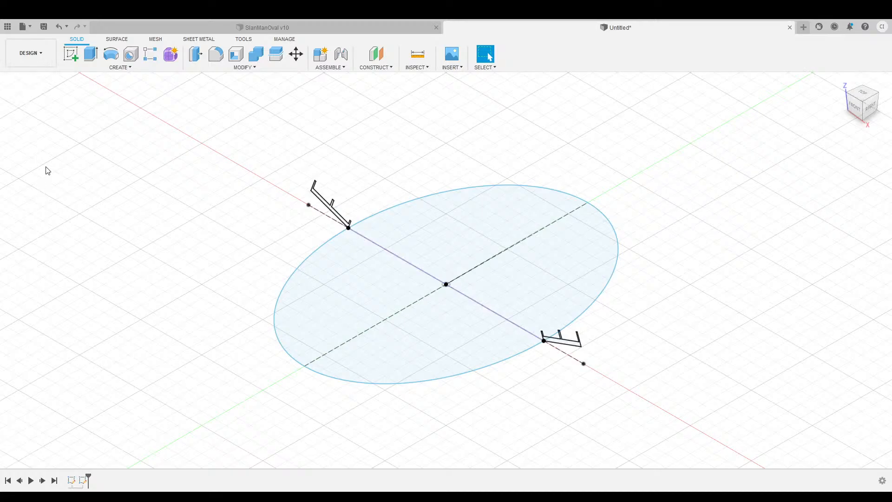
# Orbit to the front-right isometric view and begin a new sketch.
pyautogui.moveTo(854, 106)
pyautogui.mouseDown()
pyautogui.moveTo(886, 111)
pyautogui.moveTo(864, 99)
pyautogui.moveTo(855, 107)
pyautogui.mouseUp()
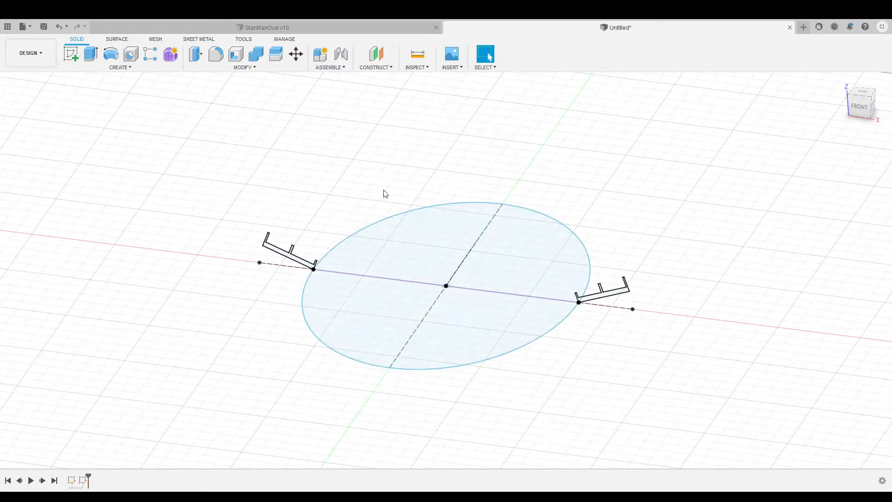
pyautogui.click(857, 113)
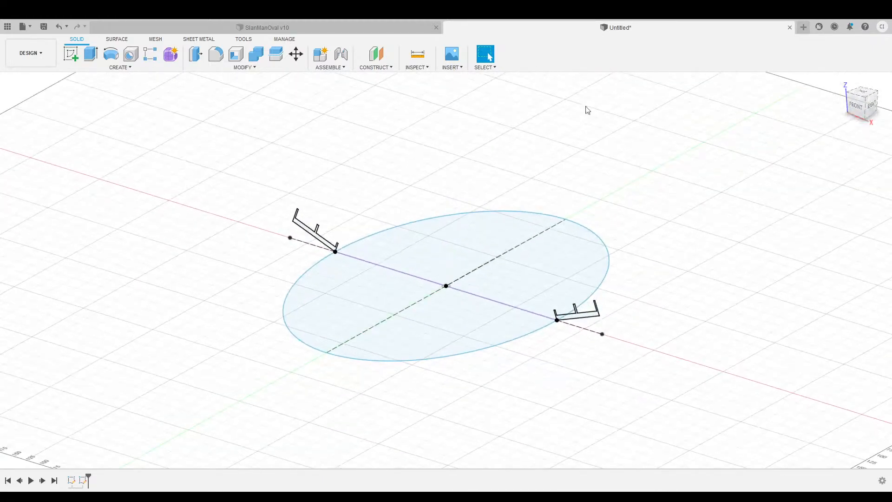
pyautogui.click(70, 57)
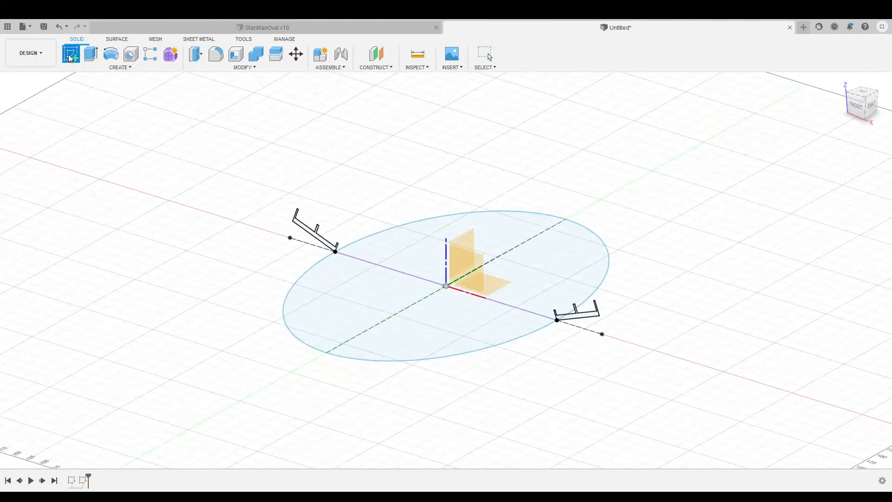
# Place the new sketch on the Right origin plane and centre the view on the origin.
pyautogui.click(471, 234)
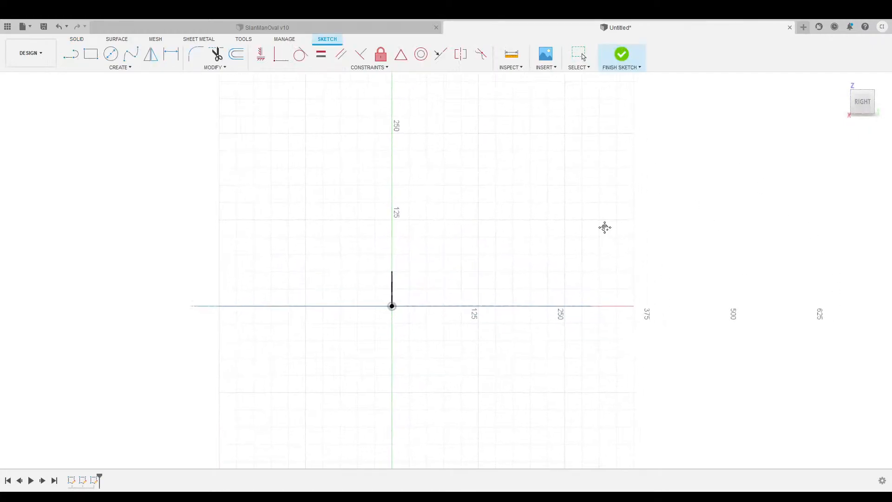
pyautogui.moveTo(604, 227); pyautogui.dragTo(399, 163, button='middle')
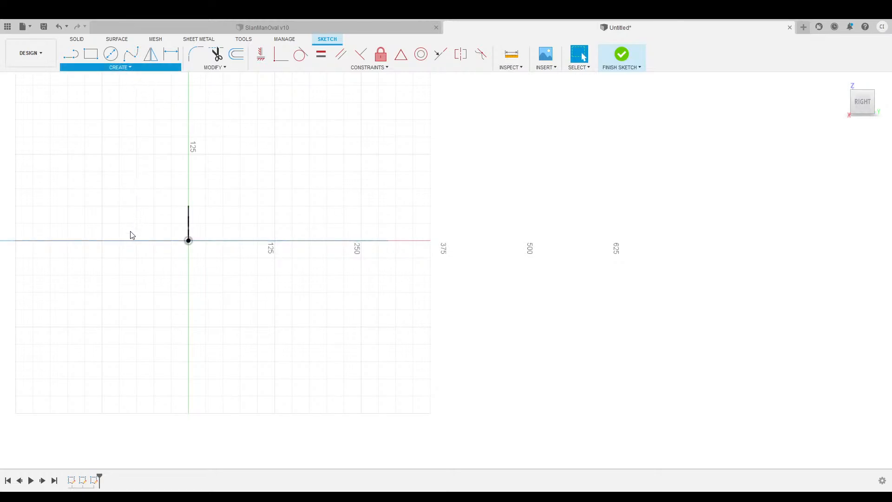
pyautogui.click(366, 241)
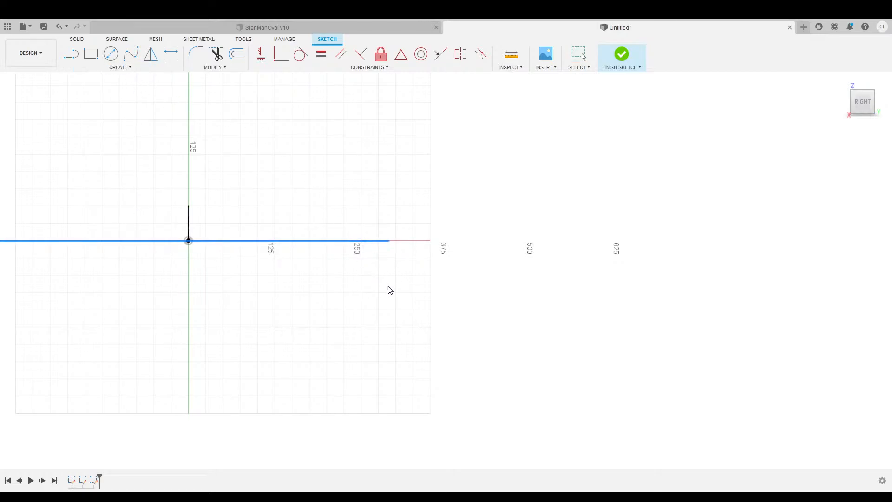
pyautogui.click(711, 194)
pyautogui.scroll(3, 460, 265)
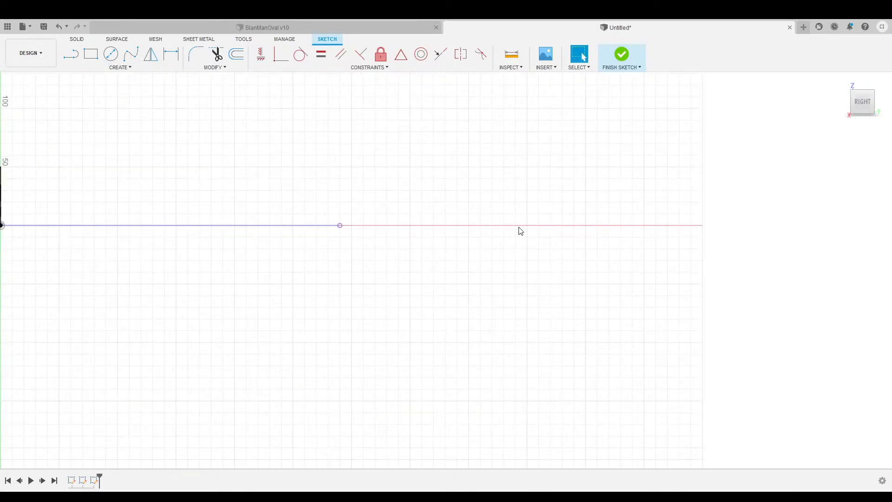
pyautogui.moveTo(517, 230); pyautogui.dragTo(431, 272, button='middle')
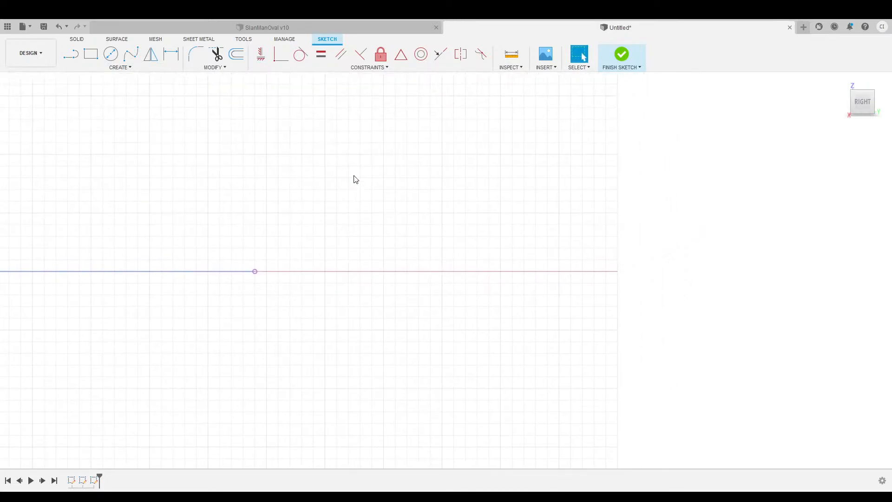
# Draw an 81.50 baseline from the origin and an 81.50 line rising at an angle from it.
pyautogui.click(71, 54)
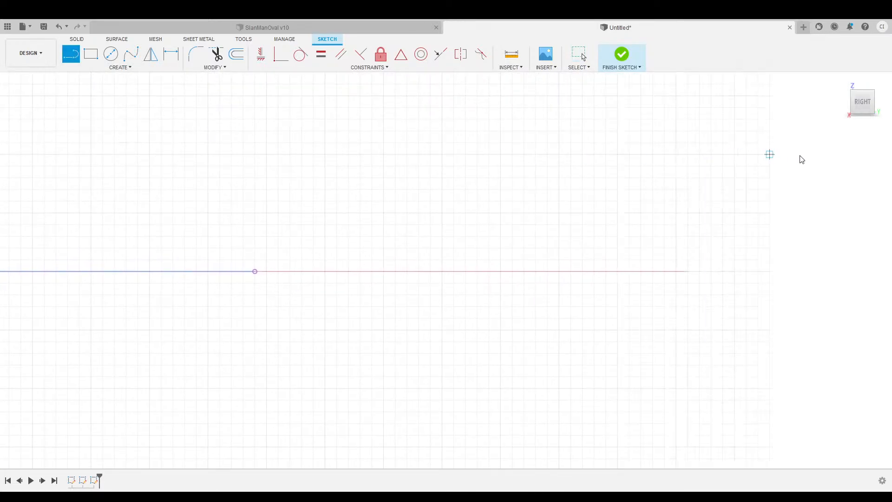
pyautogui.click(255, 271)
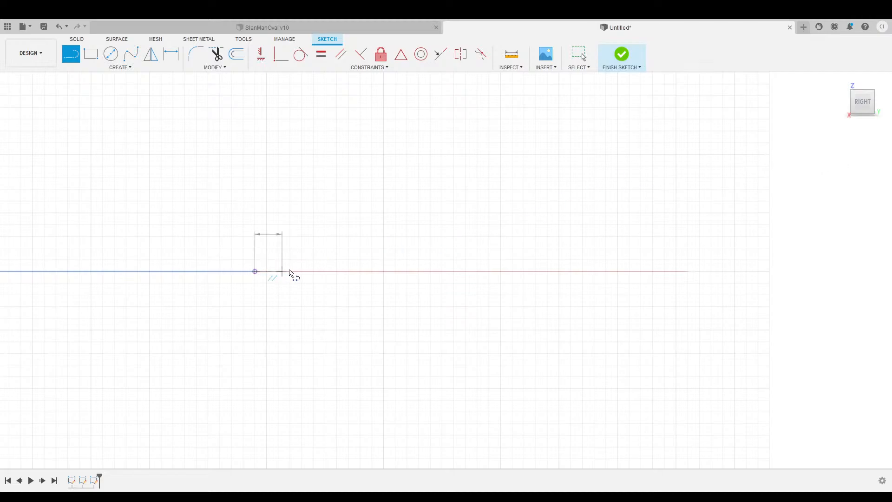
pyautogui.click(341, 271)
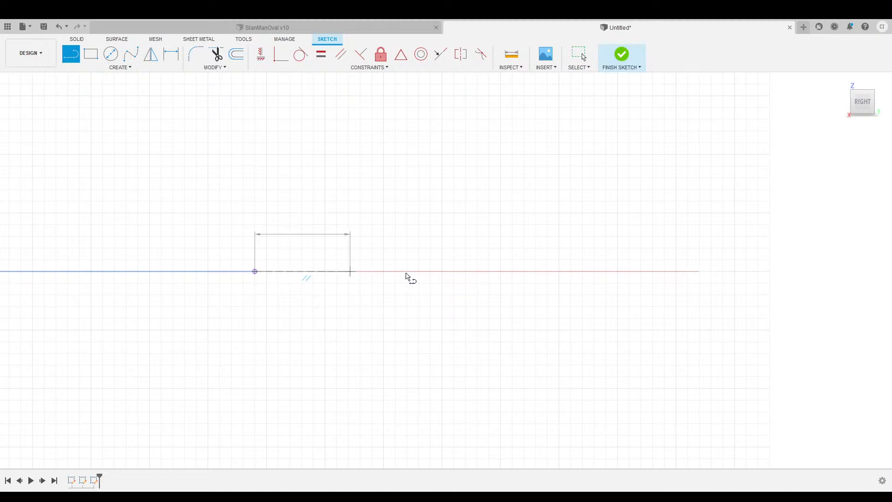
pyautogui.press('Return')
pyautogui.scroll(4, 326, 277)
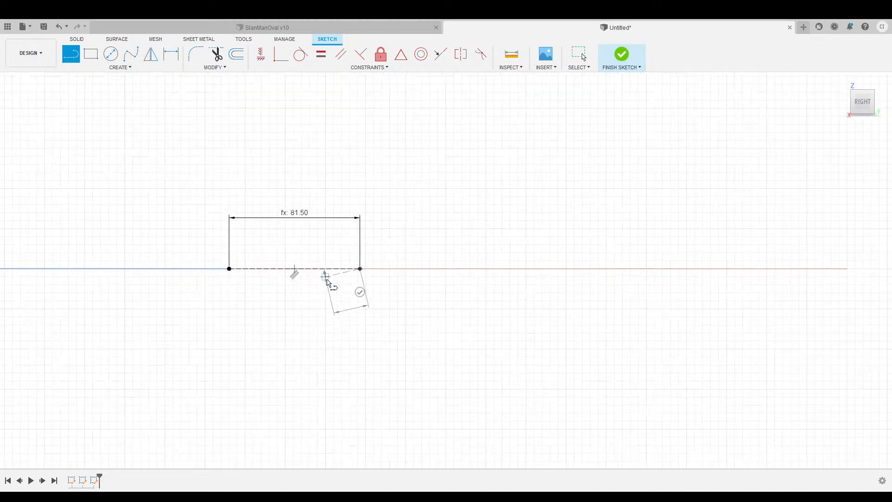
pyautogui.press('Escape')
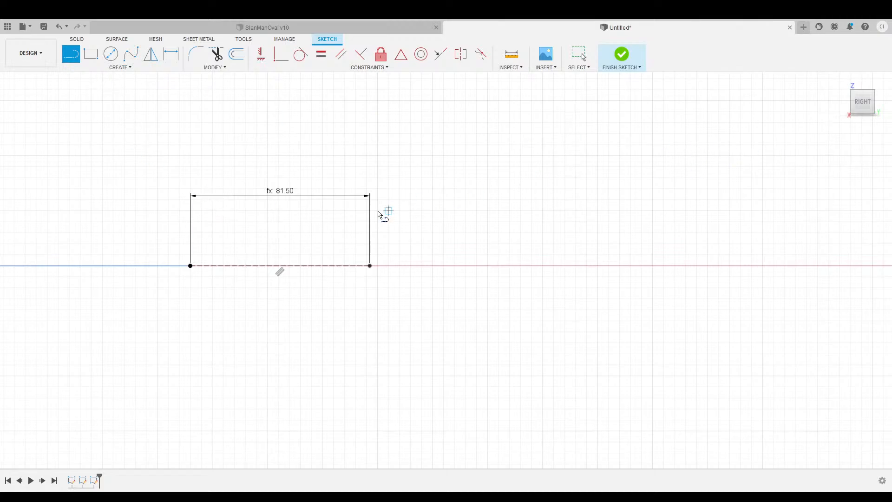
pyautogui.click(190, 266)
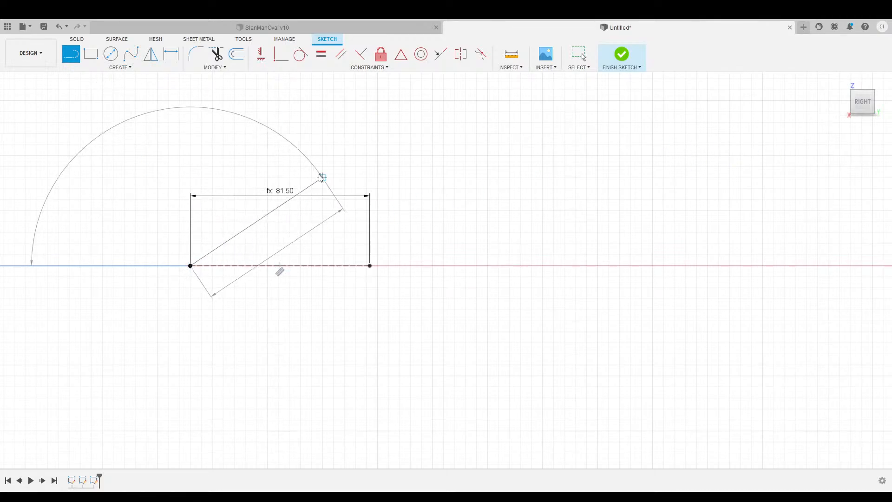
pyautogui.click(285, 333)
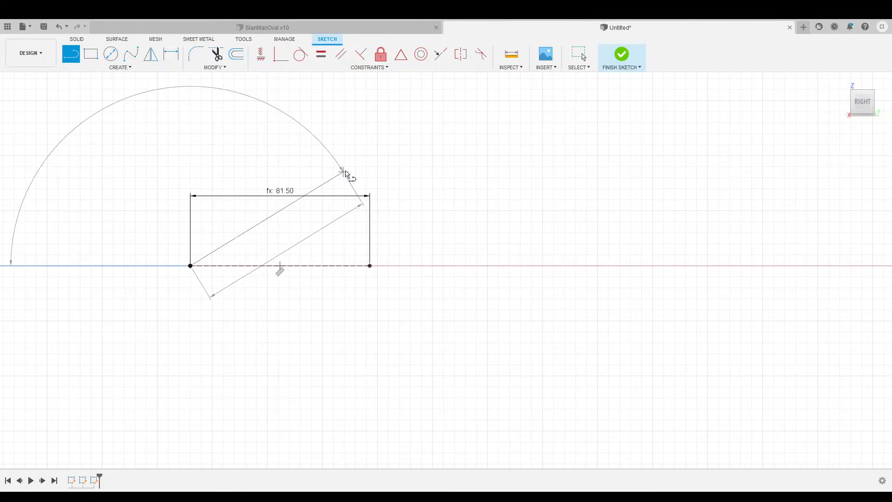
pyautogui.click(344, 166)
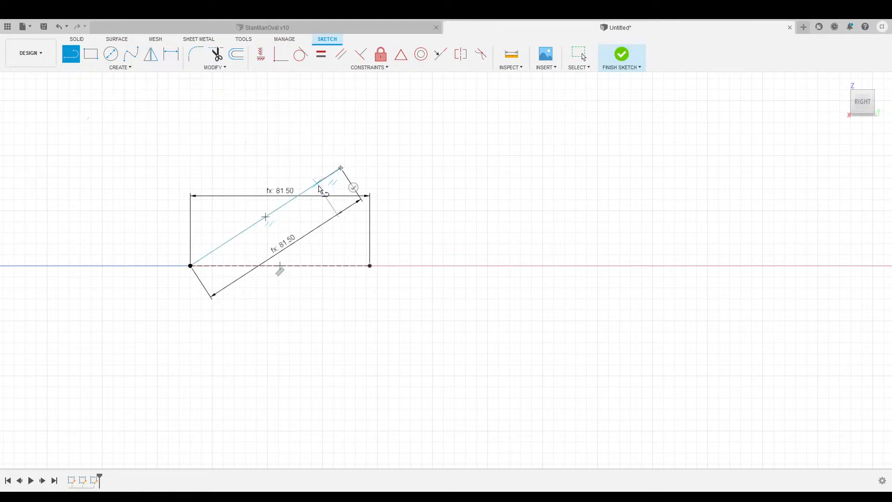
# Dimension the angle between the baseline and the sloped line as 50°.
pyautogui.press('d')
pyautogui.click(295, 266)
pyautogui.click(275, 211)
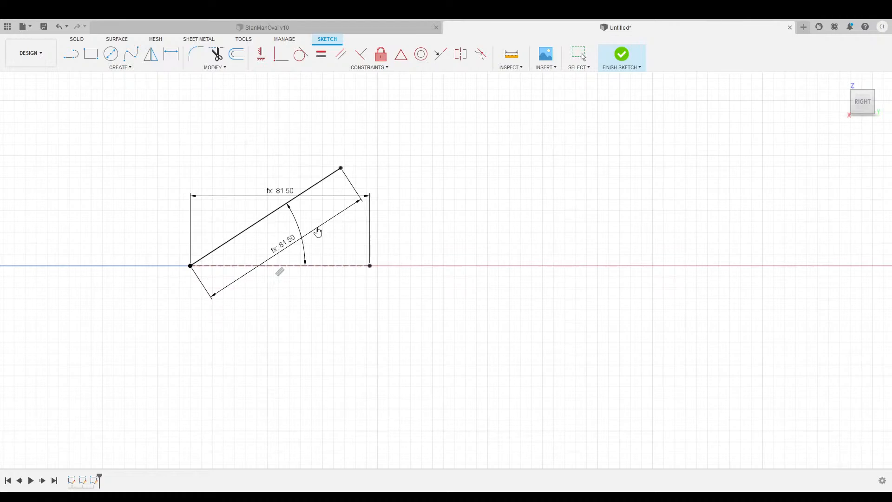
pyautogui.press('Return')
pyautogui.moveTo(355, 176); pyautogui.dragTo(432, 163, button='middle')
pyautogui.click(579, 54)
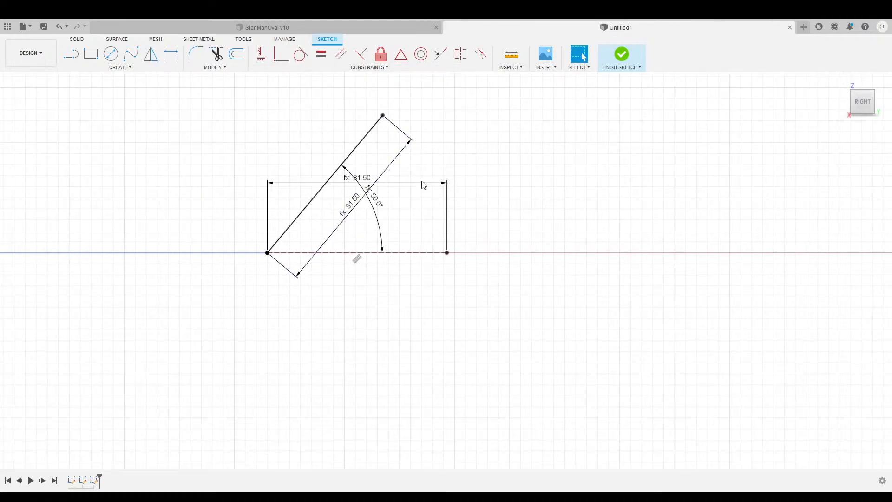
# Move both 81.50 dimensions clear of the sketch and start a line at the sloped line's top end.
pyautogui.moveTo(409, 187); pyautogui.dragTo(418, 299)
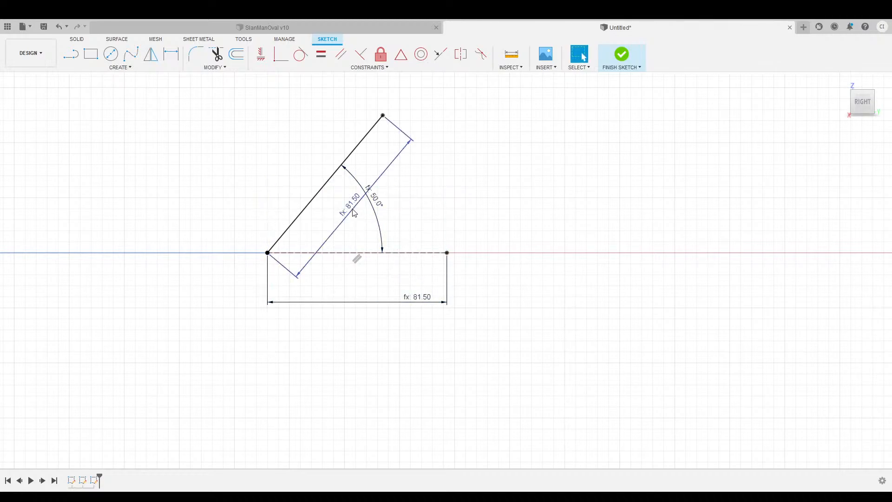
pyautogui.moveTo(354, 212); pyautogui.dragTo(407, 245)
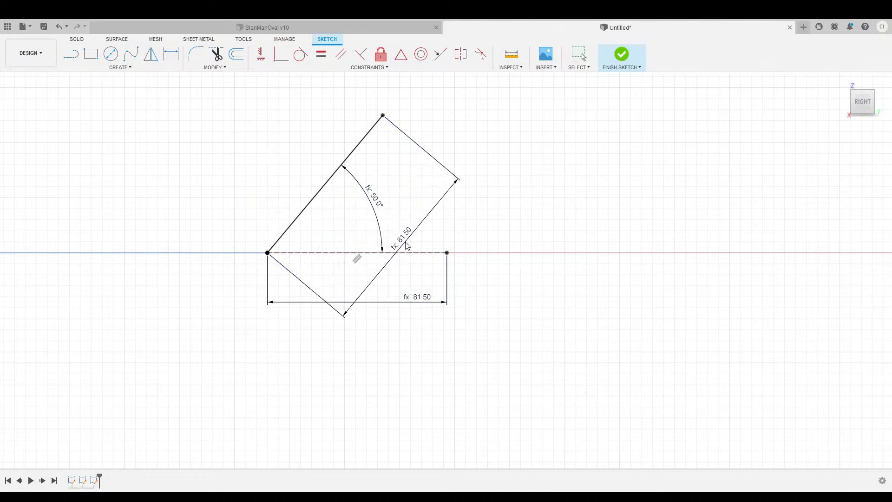
pyautogui.moveTo(473, 136)
pyautogui.mouseDown(button='middle')
pyautogui.moveTo(556, 221)
pyautogui.moveTo(563, 197)
pyautogui.moveTo(555, 199)
pyautogui.mouseUp(button='middle')
pyautogui.scroll(3, 557, 220)
pyautogui.scroll(-4, 567, 217)
pyautogui.scroll(-2, 559, 202)
pyautogui.moveTo(556, 168); pyautogui.dragTo(495, 173, button='middle')
pyautogui.click(71, 57)
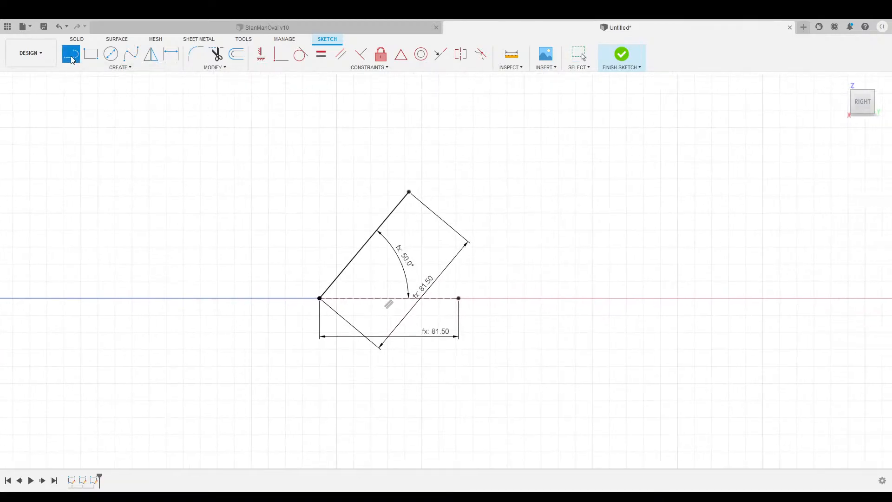
pyautogui.click(409, 192)
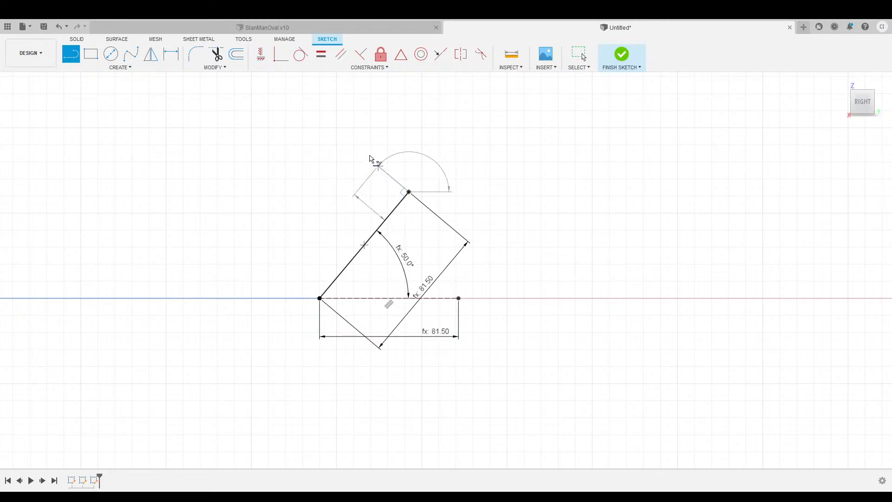
# Draw the 2.25 lip line and the 16.00 line along the rail edge.
pyautogui.click(378, 166)
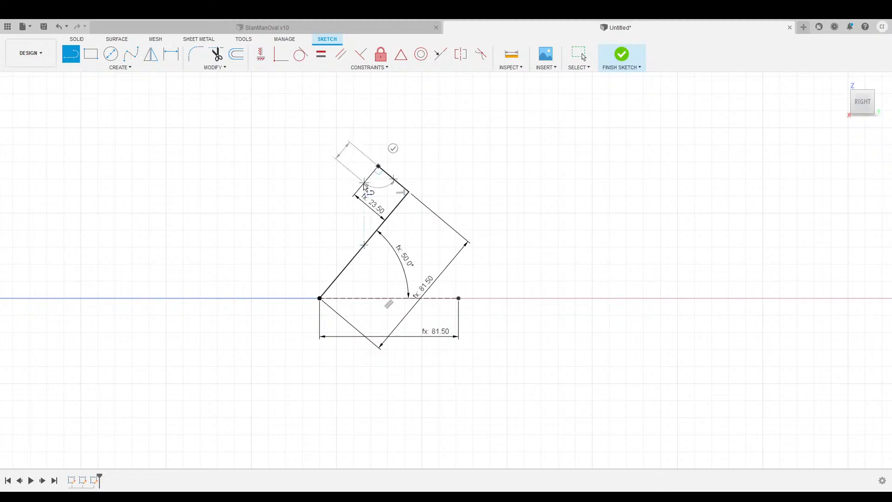
pyautogui.scroll(3, 363, 186)
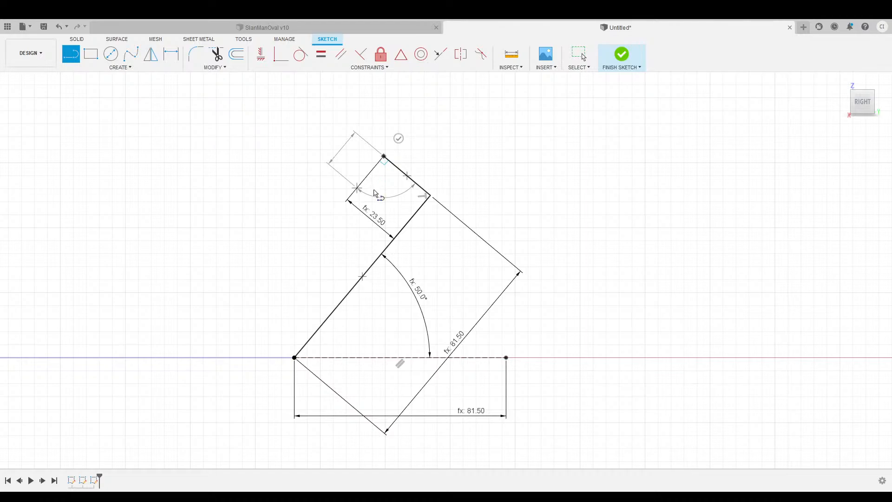
pyautogui.click(381, 159)
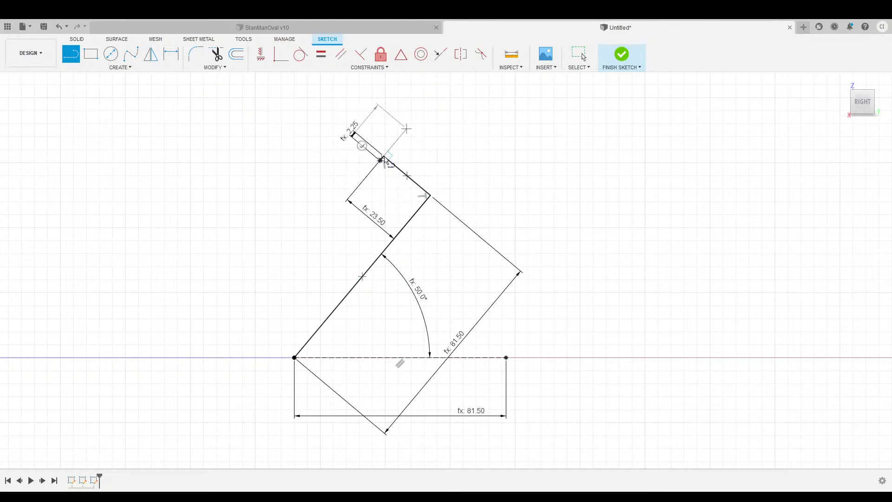
pyautogui.click(411, 187)
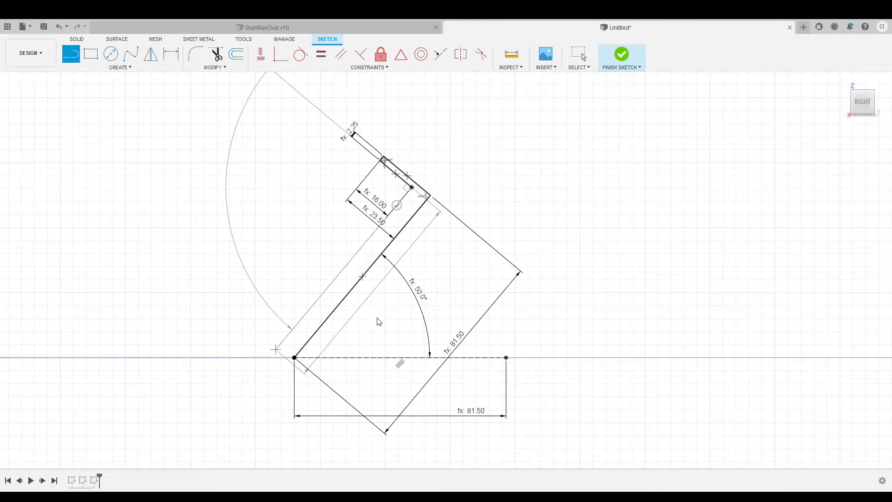
# Draw the 37.00 rail segment and the 14.00 rib with its 3.00 end and return edge.
pyautogui.click(350, 259)
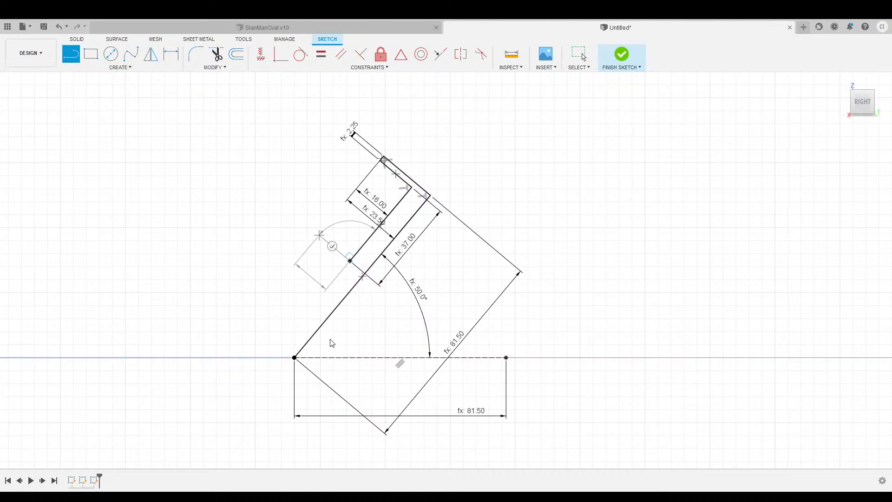
pyautogui.click(322, 237)
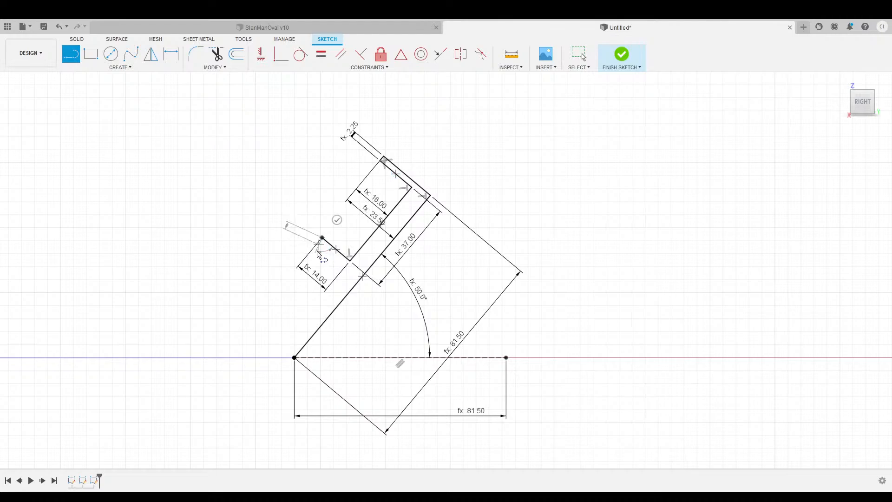
pyautogui.click(317, 243)
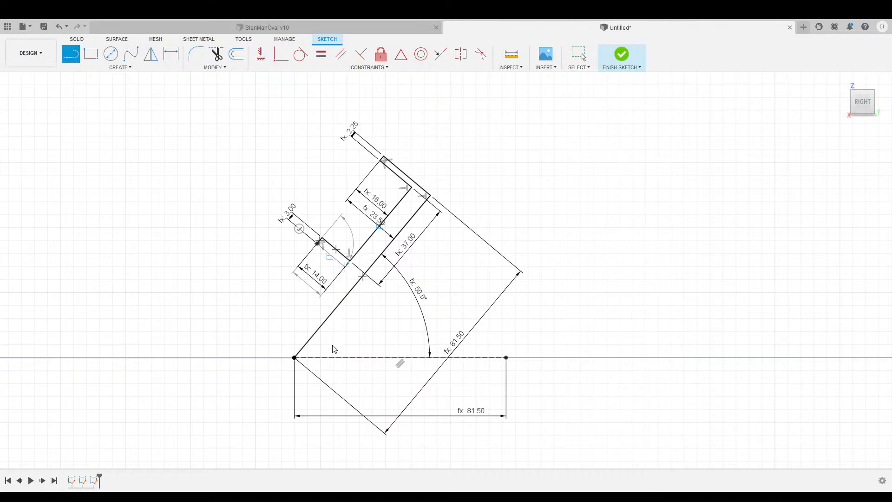
pyautogui.click(332, 263)
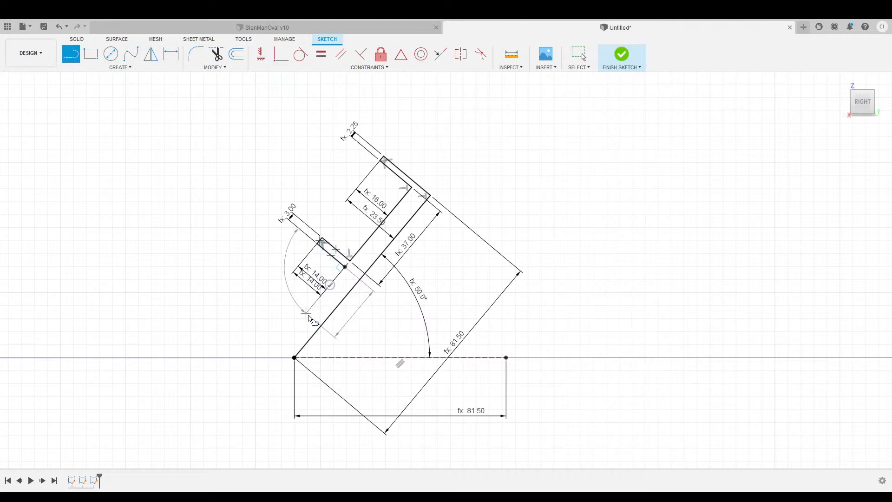
# Add the lower rail line and the 8.00 and 2.25 bottom lip, close the profile and finish the sketch.
pyautogui.click(283, 341)
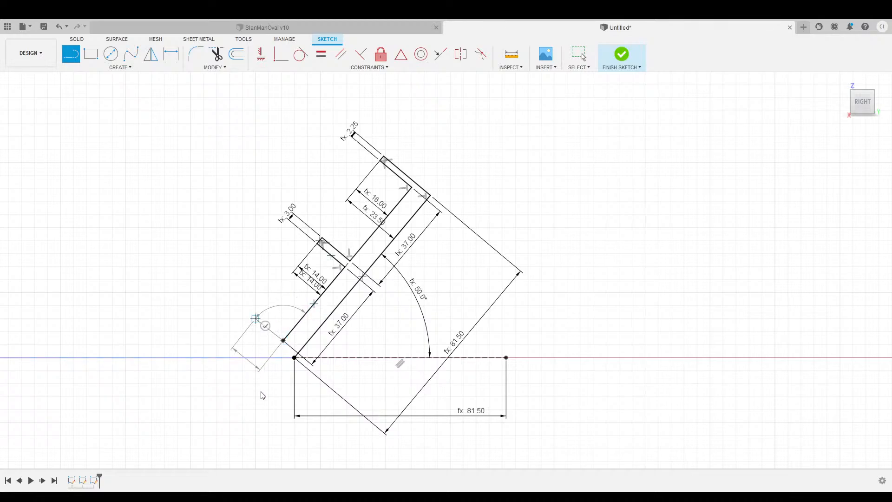
pyautogui.click(265, 413)
pyautogui.click(248, 312)
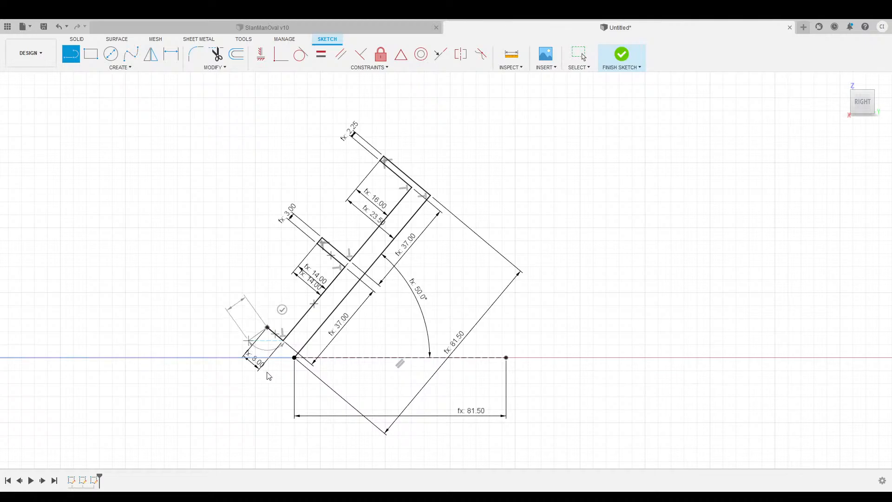
pyautogui.click(263, 331)
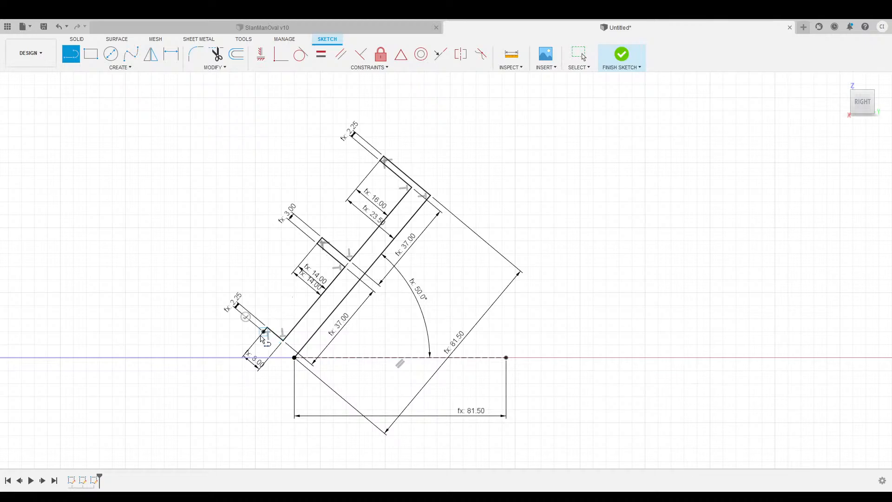
pyautogui.click(294, 358)
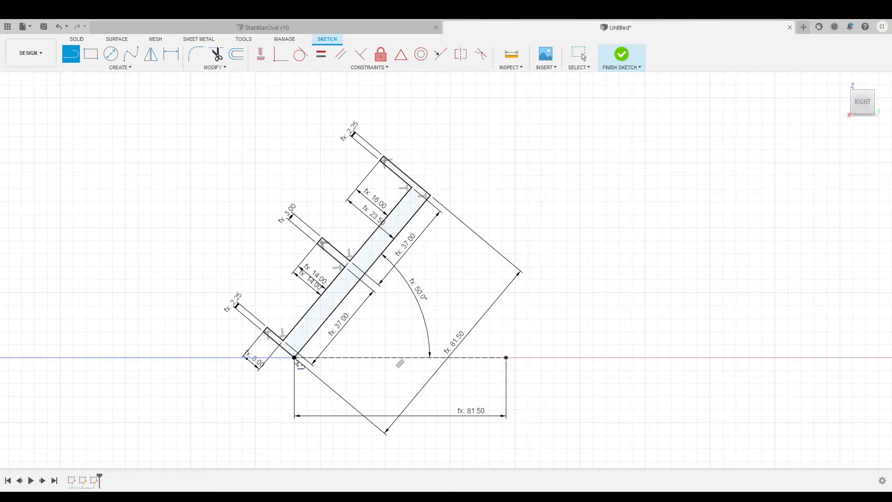
pyautogui.click(623, 57)
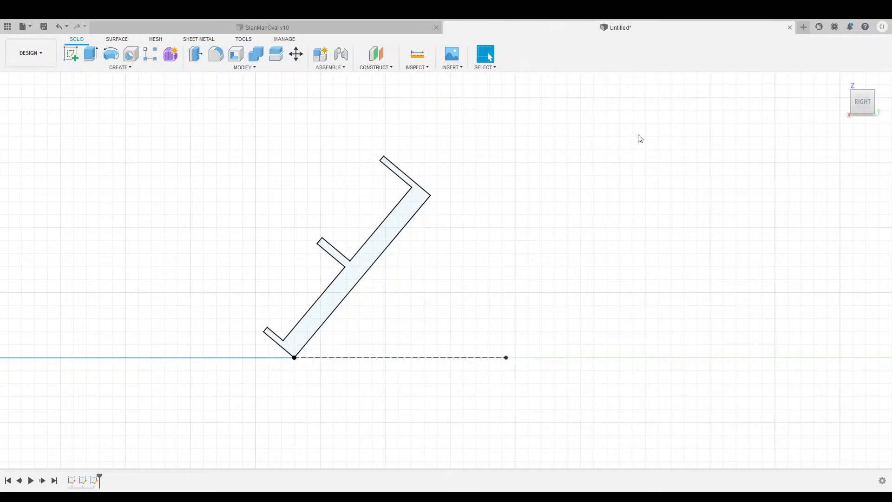
# Return to the home view and select the first rail profile for the loft.
pyautogui.click(836, 82)
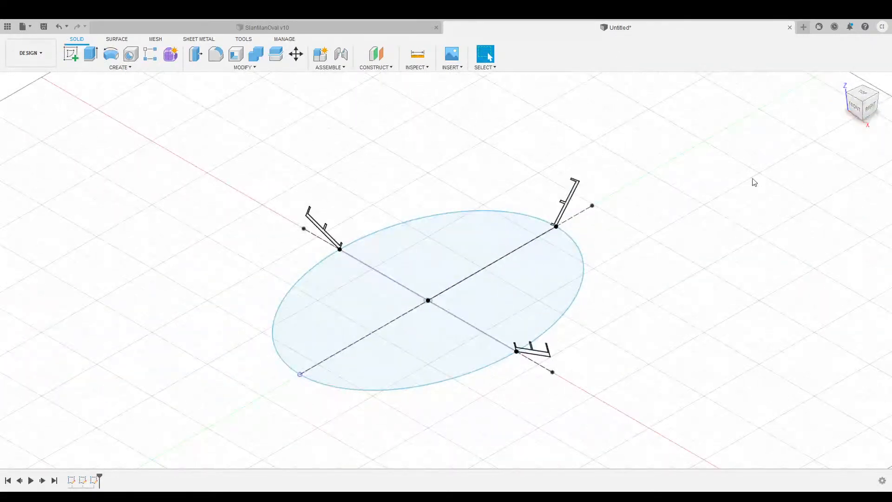
pyautogui.moveTo(862, 115)
pyautogui.mouseDown()
pyautogui.moveTo(886, 108)
pyautogui.moveTo(868, 113)
pyautogui.mouseUp()
pyautogui.scroll(3, 291, 247)
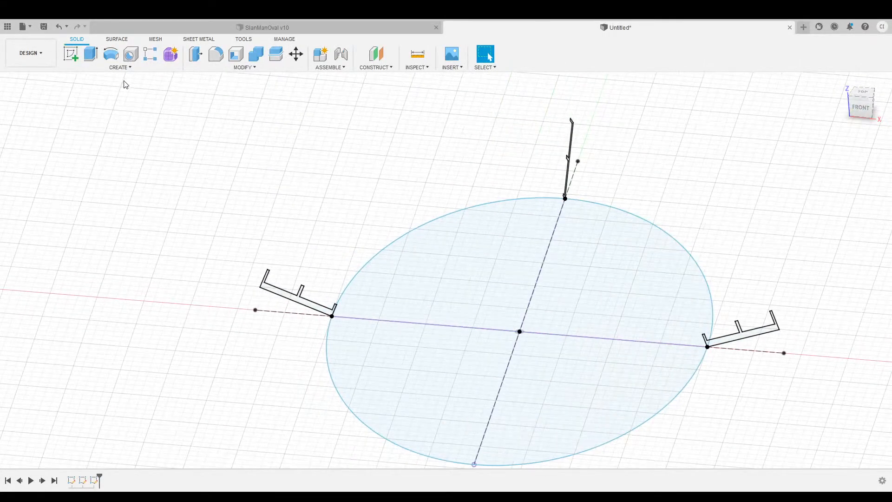
pyautogui.moveTo(345, 180); pyautogui.dragTo(283, 167, button='middle')
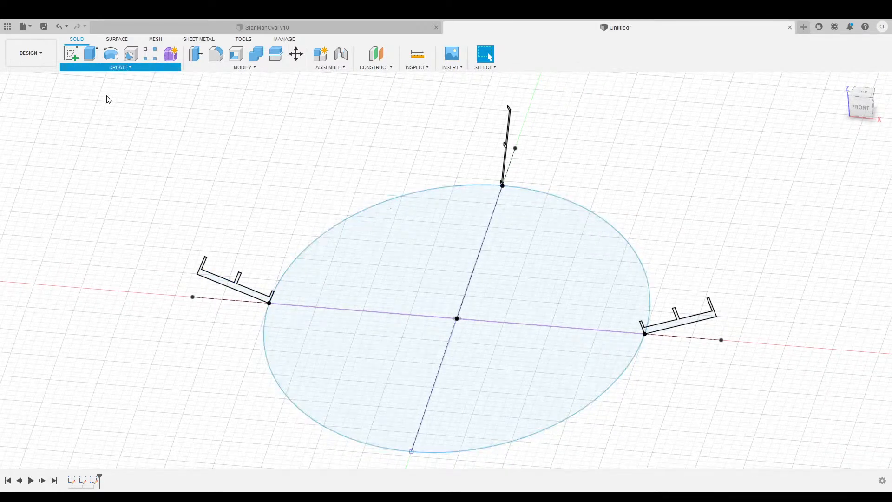
pyautogui.scroll(5, 218, 312)
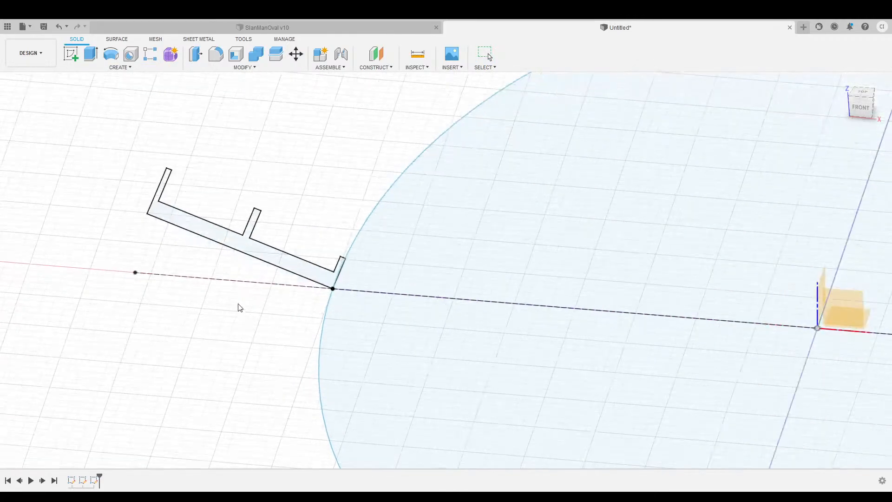
pyautogui.click(241, 244)
# Reframe the oval and pick the adjacent rail profile as the loft's second section.
pyautogui.moveTo(345, 156); pyautogui.dragTo(221, 302, button='middle')
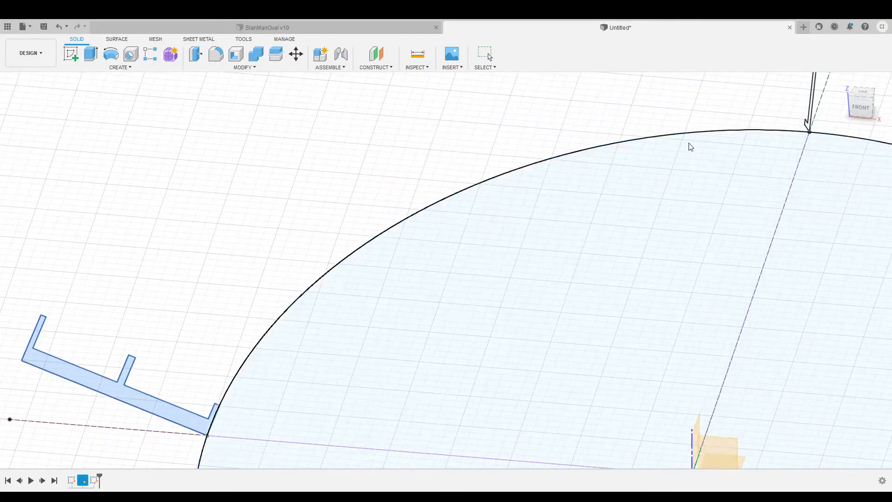
pyautogui.moveTo(191, 255); pyautogui.dragTo(241, 117, button='middle')
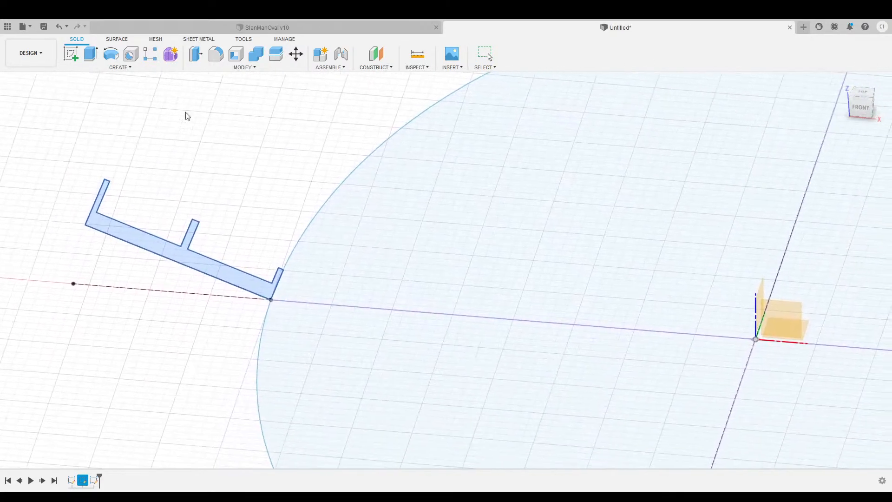
pyautogui.scroll(3, 250, 165)
pyautogui.scroll(-5, 262, 152)
pyautogui.moveTo(307, 127); pyautogui.dragTo(259, 205, button='middle')
pyautogui.scroll(-2, 265, 200)
pyautogui.scroll(-2, 266, 200)
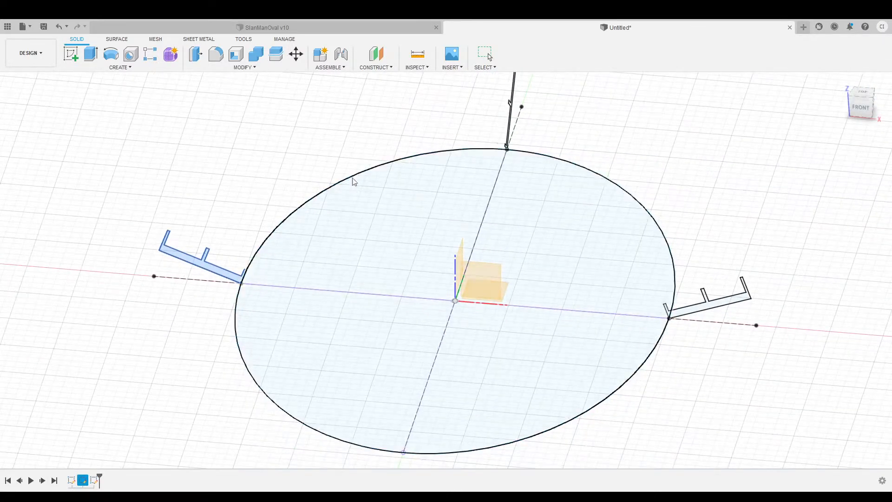
pyautogui.moveTo(277, 163); pyautogui.dragTo(227, 203, button='middle')
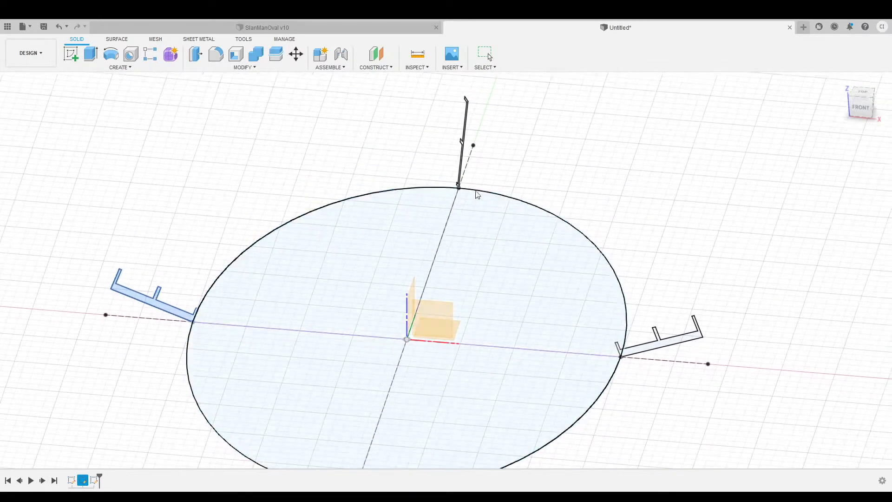
pyautogui.moveTo(226, 183); pyautogui.dragTo(241, 186, button='middle')
pyautogui.moveTo(860, 101)
pyautogui.mouseDown()
pyautogui.moveTo(4, 103)
pyautogui.moveTo(871, 88)
pyautogui.moveTo(868, 100)
pyautogui.mouseUp()
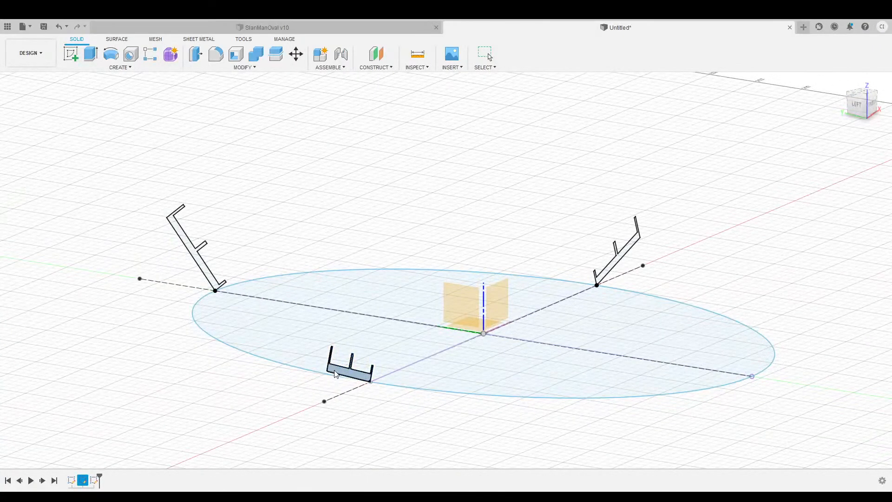
pyautogui.click(192, 253)
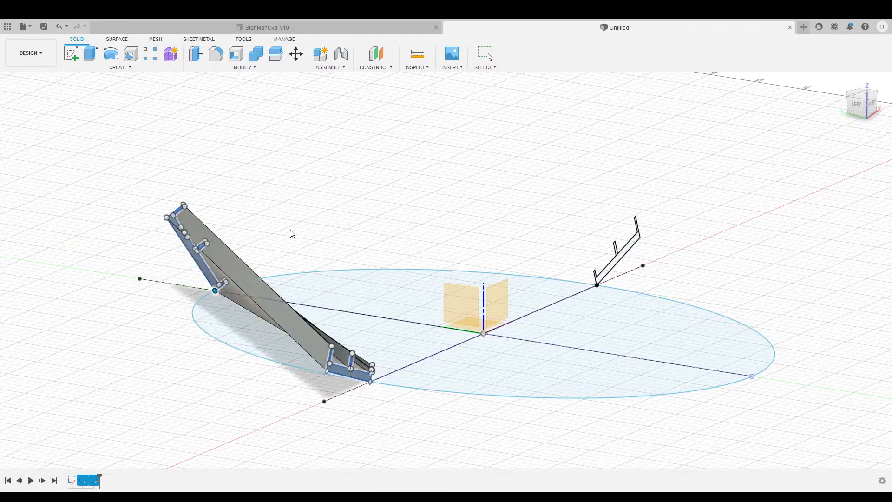
pyautogui.moveTo(858, 112)
pyautogui.mouseDown()
pyautogui.moveTo(818, 112)
pyautogui.moveTo(819, 140)
pyautogui.moveTo(831, 118)
pyautogui.mouseUp()
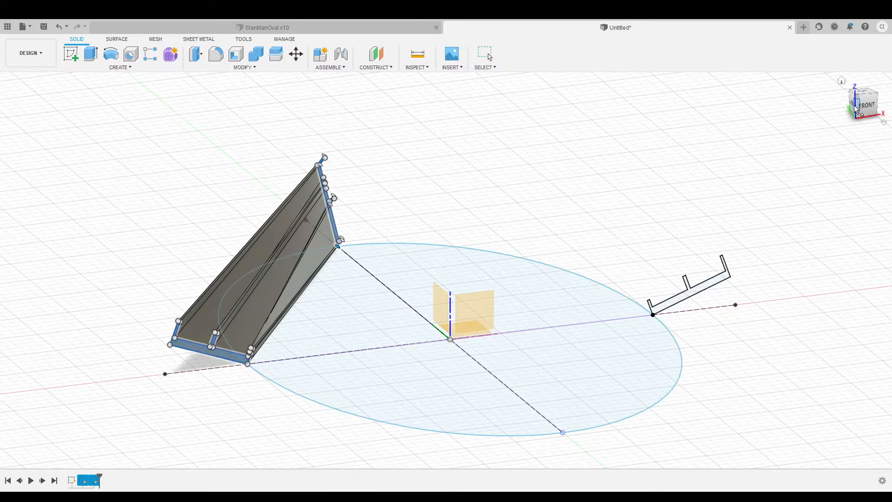
pyautogui.moveTo(853, 109); pyautogui.dragTo(807, 113)
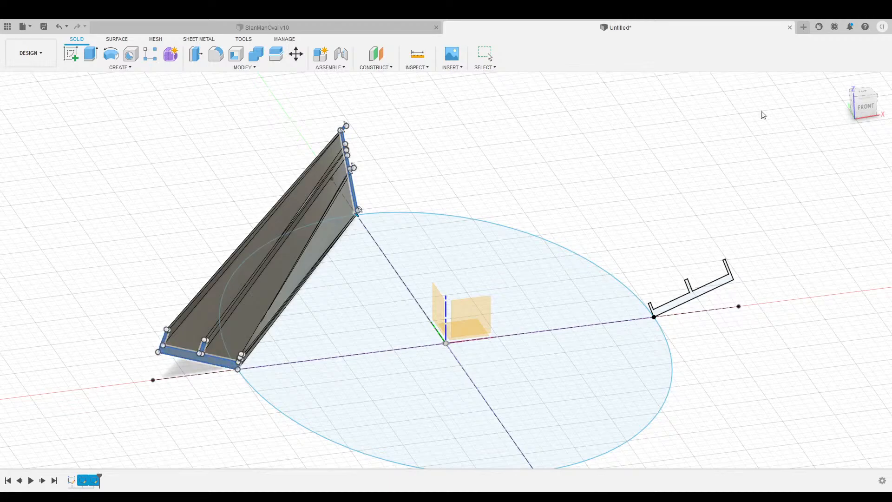
pyautogui.click(854, 104)
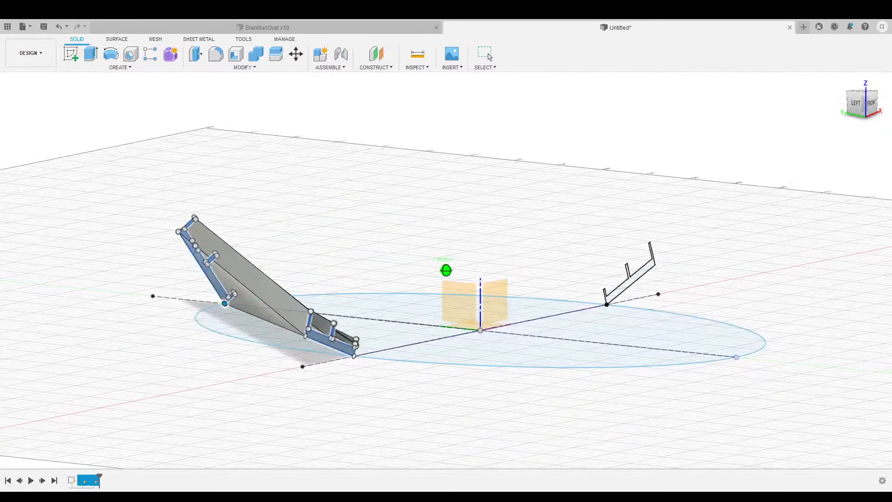
pyautogui.moveTo(864, 101)
pyautogui.mouseDown()
pyautogui.moveTo(851, 110)
pyautogui.moveTo(858, 105)
pyautogui.mouseUp()
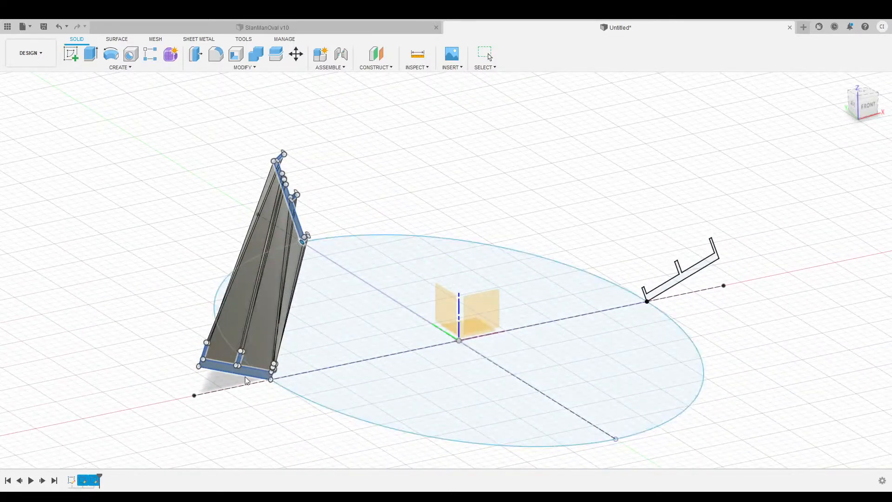
pyautogui.click(212, 370)
pyautogui.moveTo(867, 106); pyautogui.dragTo(827, 110)
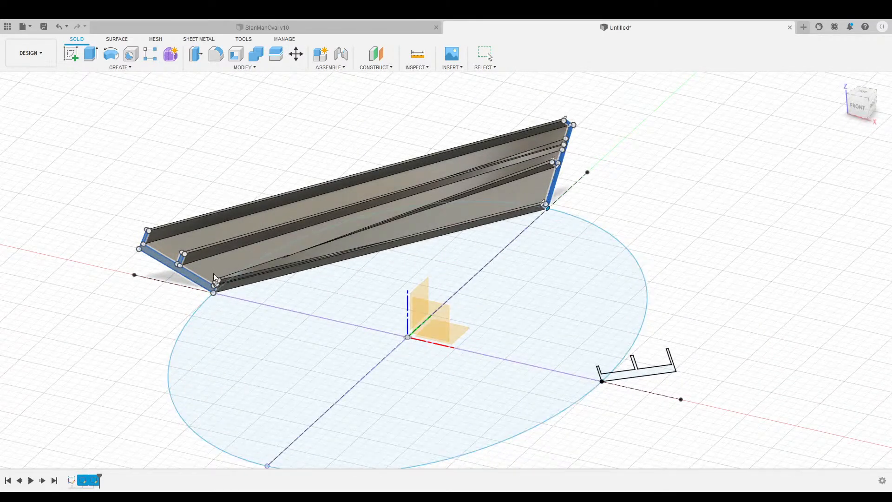
pyautogui.click(644, 379)
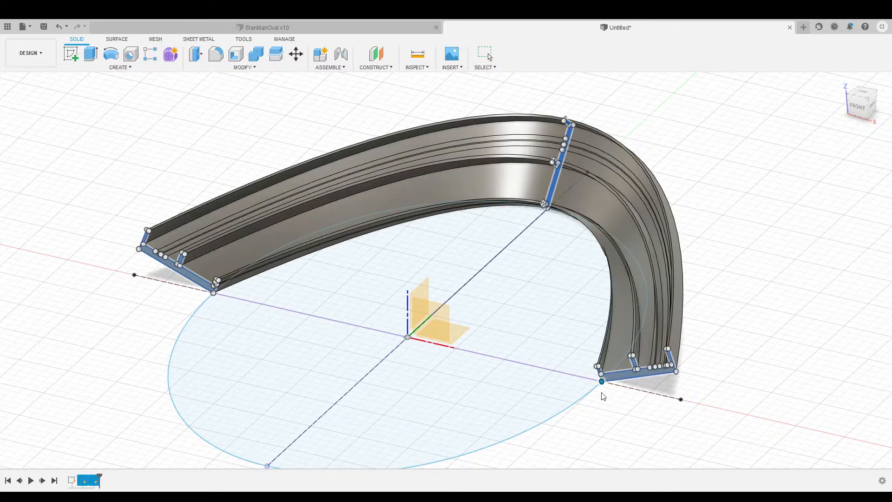
# Remove the ellipse as the loft's guide rail, then add it back.
pyautogui.moveTo(865, 108); pyautogui.dragTo(855, 125)
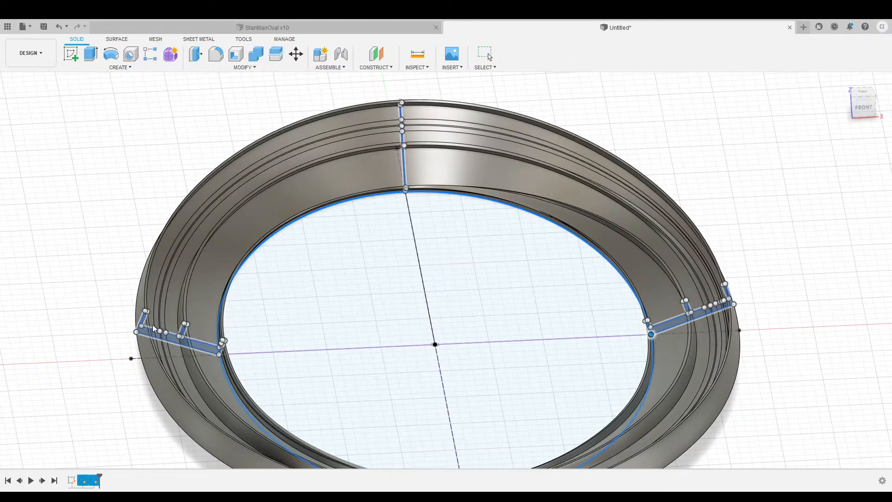
pyautogui.click(770, 223)
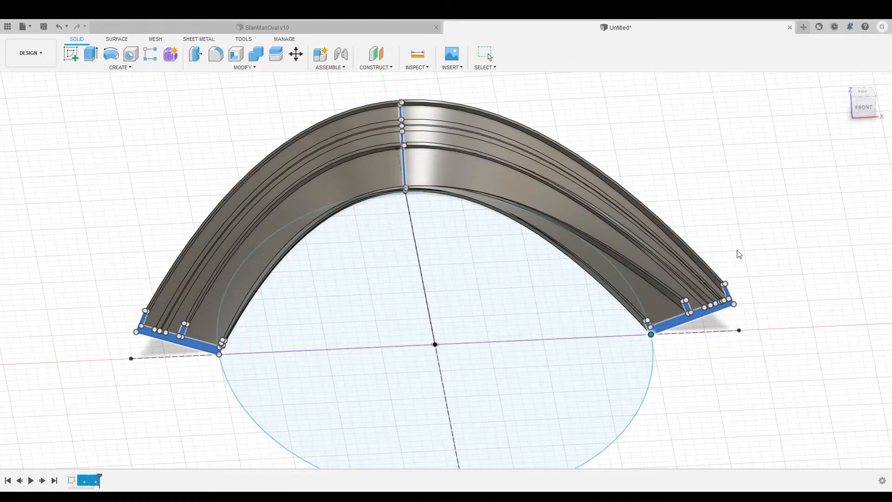
pyautogui.click(286, 226)
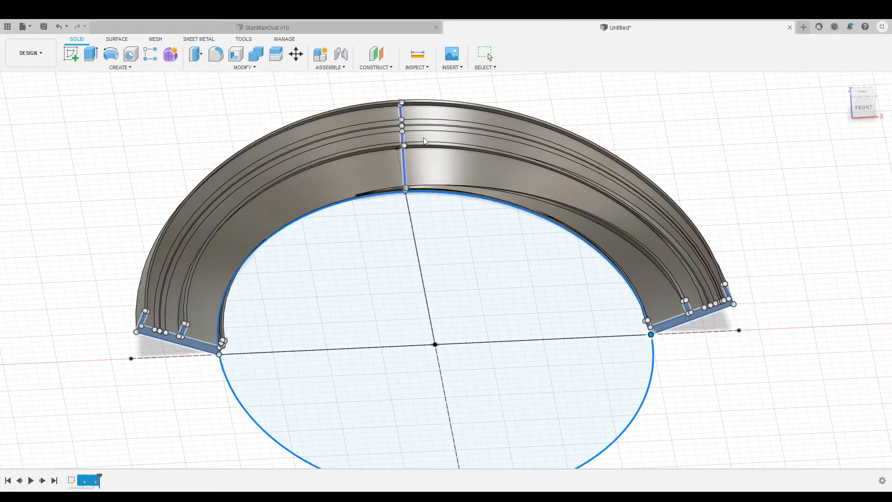
# Orbit around the lofted half-ring rail to inspect it from below and above.
pyautogui.moveTo(863, 110)
pyautogui.mouseDown()
pyautogui.moveTo(829, 80)
pyautogui.moveTo(790, 91)
pyautogui.moveTo(874, 110)
pyautogui.mouseUp()
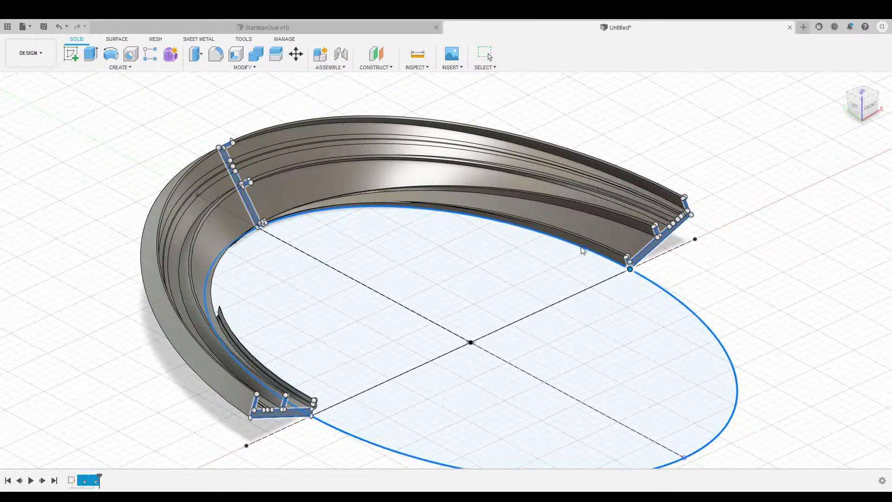
pyautogui.moveTo(863, 109); pyautogui.dragTo(822, 132)
pyautogui.scroll(-3, 479, 267)
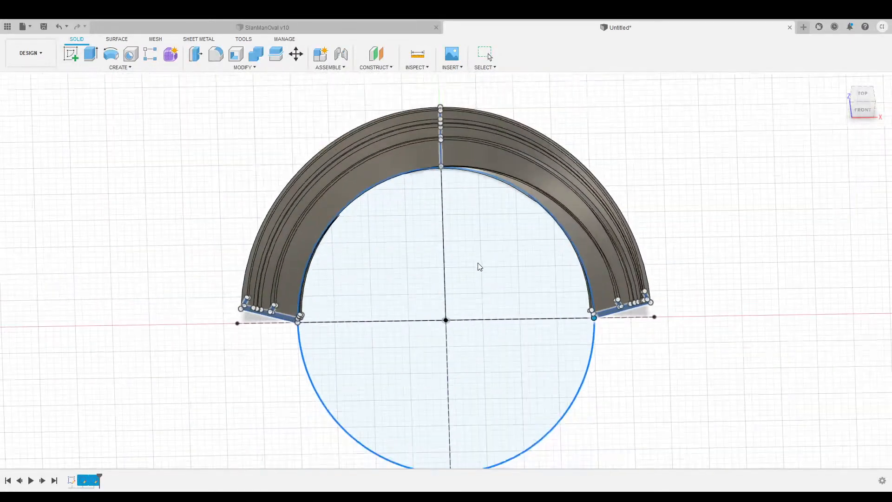
pyautogui.moveTo(629, 139); pyautogui.dragTo(590, 166, button='middle')
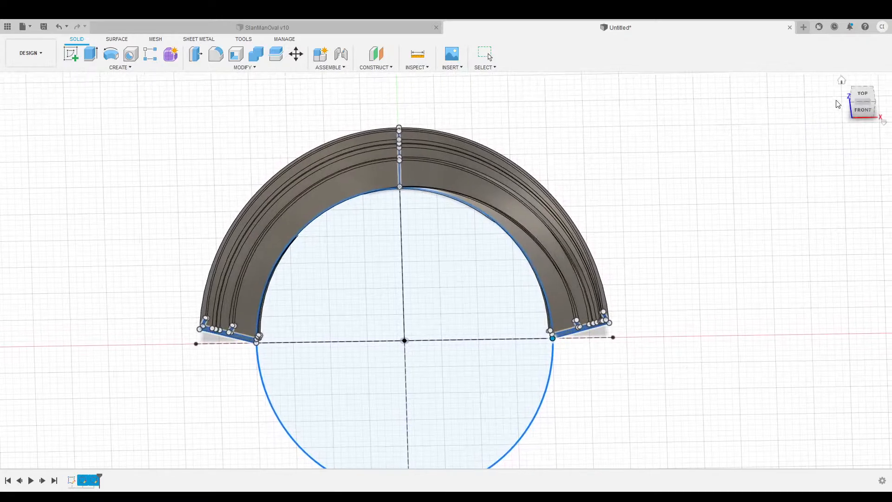
pyautogui.moveTo(862, 112); pyautogui.dragTo(876, 84)
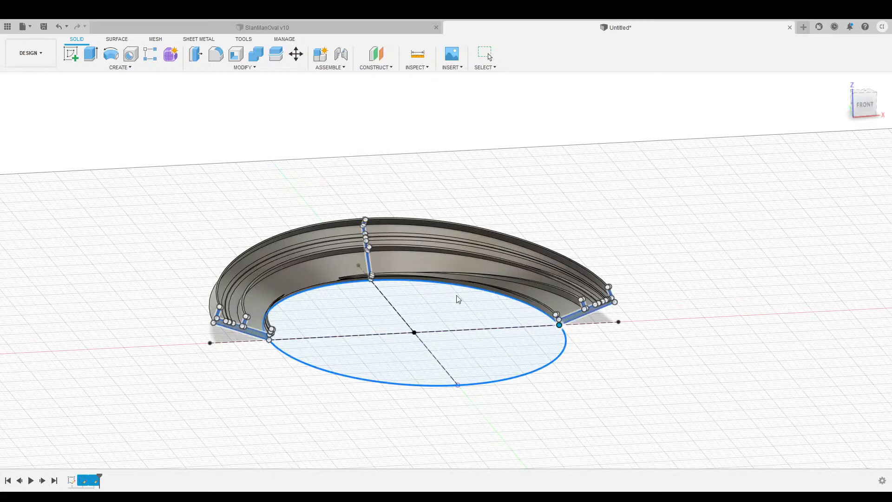
pyautogui.keyDown('shift'); pyautogui.moveTo(446, 268); pyautogui.dragTo(483, 278, button='middle'); pyautogui.keyUp('shift')
pyautogui.keyDown('shift'); pyautogui.moveTo(711, 114); pyautogui.dragTo(639, 158, button='middle'); pyautogui.keyUp('shift')
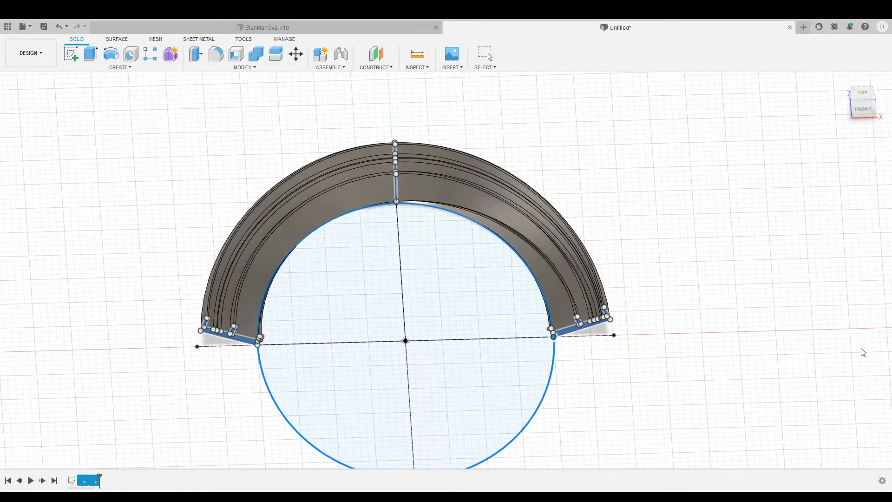
# Cancel the loft and tilt the remaining sketches to a top-front view.
pyautogui.press('Escape')
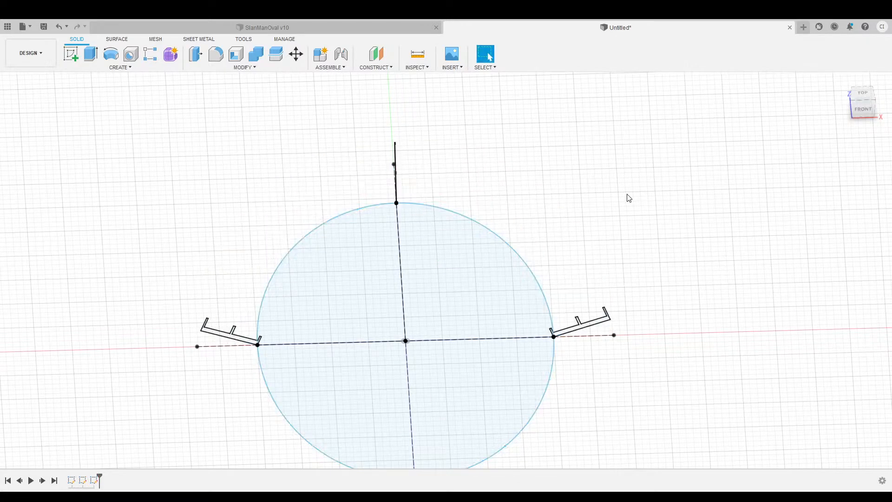
pyautogui.moveTo(518, 199); pyautogui.dragTo(539, 173, button='middle')
pyautogui.moveTo(832, 115)
pyautogui.keyDown('shift'); pyautogui.mouseDown(button='middle')
pyautogui.moveTo(781, 145)
pyautogui.moveTo(720, 139)
pyautogui.moveTo(709, 216)
pyautogui.moveTo(711, 140)
pyautogui.moveTo(622, 140)
pyautogui.moveTo(711, 135)
pyautogui.moveTo(651, 139)
pyautogui.moveTo(723, 181)
pyautogui.mouseUp(button='middle'); pyautogui.keyUp('shift')
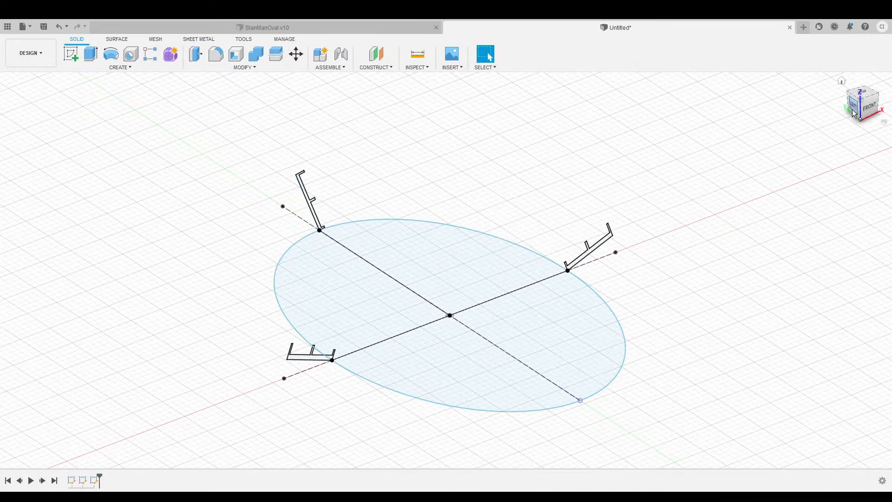
# Start a Plane Along Path on the ellipse's upper-left edge.
pyautogui.moveTo(860, 111); pyautogui.dragTo(831, 120)
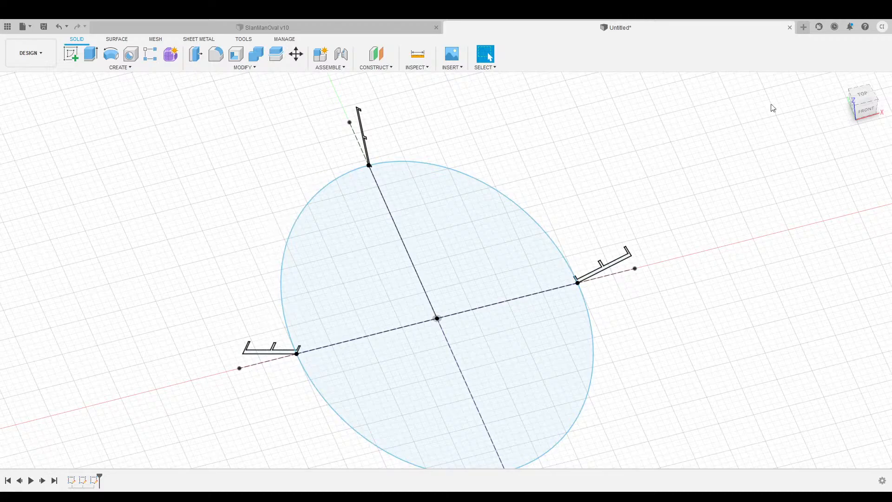
pyautogui.moveTo(865, 107)
pyautogui.mouseDown()
pyautogui.moveTo(843, 78)
pyautogui.moveTo(843, 114)
pyautogui.moveTo(865, 107)
pyautogui.mouseUp()
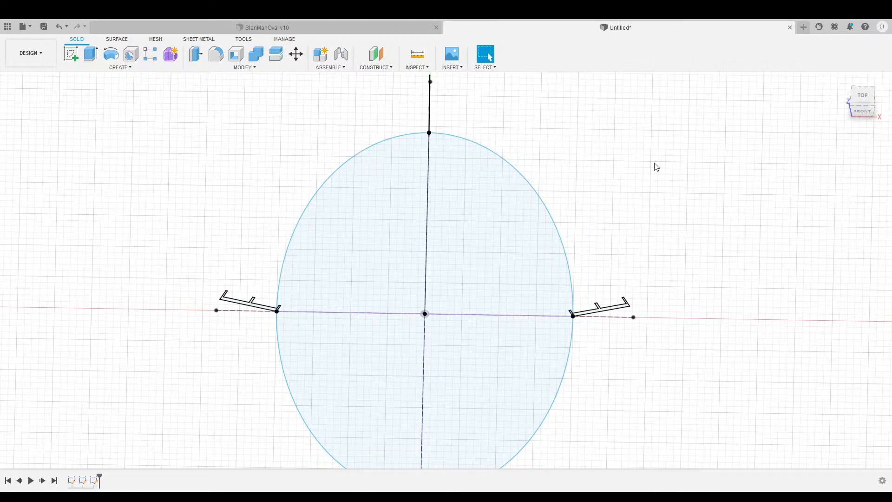
pyautogui.moveTo(861, 115); pyautogui.dragTo(833, 96)
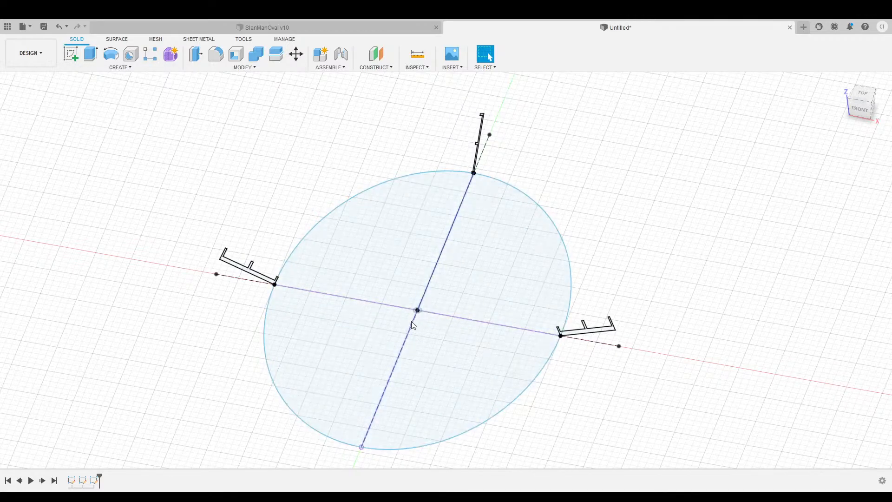
pyautogui.click(385, 67)
pyautogui.click(350, 196)
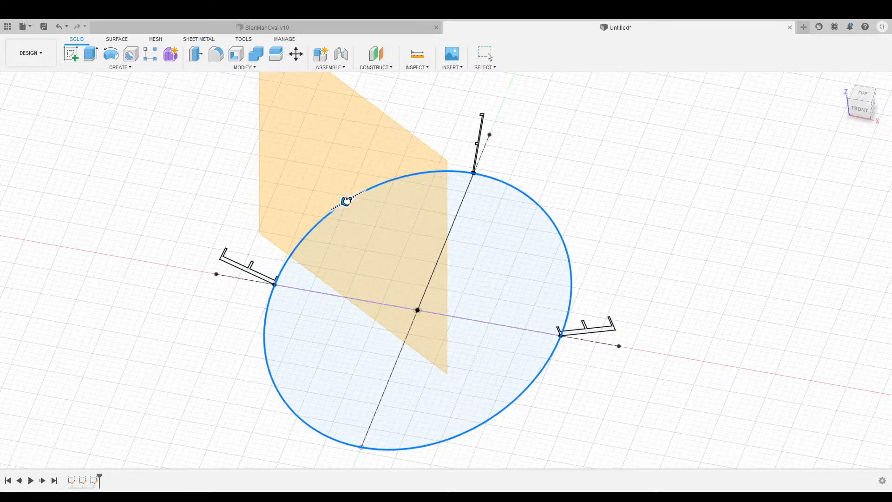
# Slide the path plane toward the ellipse's top end and commit it.
pyautogui.moveTo(346, 201); pyautogui.dragTo(398, 177)
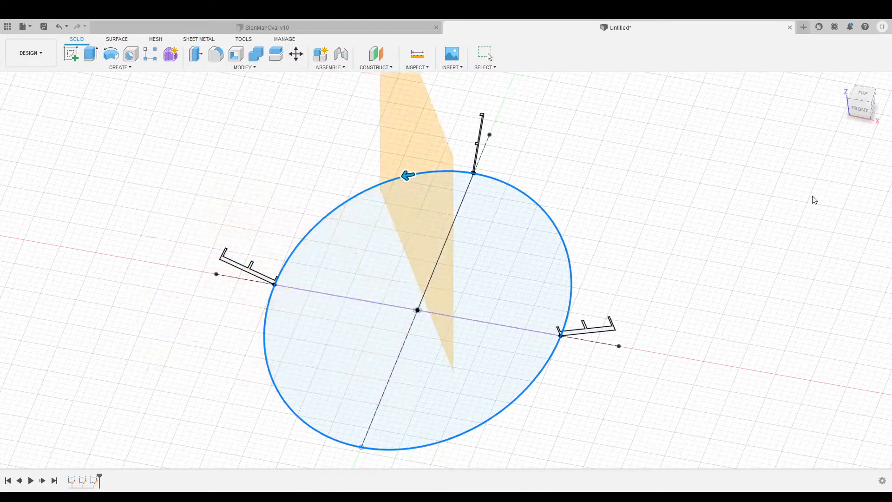
pyautogui.click(841, 209)
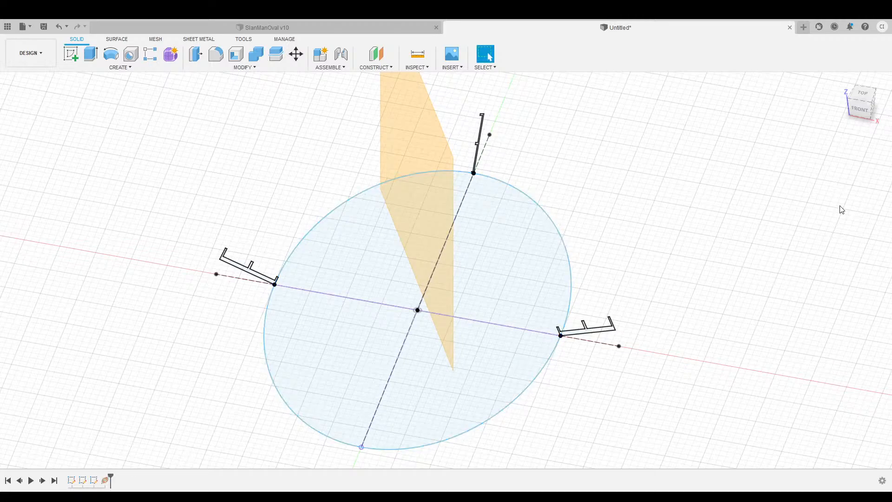
# Edit the first path plane so it sits at 0.1 along the ellipse.
pyautogui.click(866, 94)
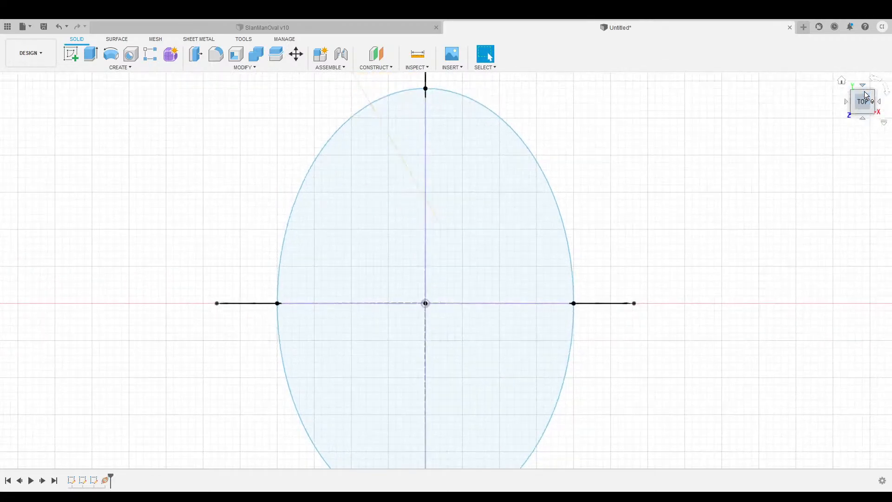
pyautogui.moveTo(711, 142); pyautogui.dragTo(647, 187, button='middle')
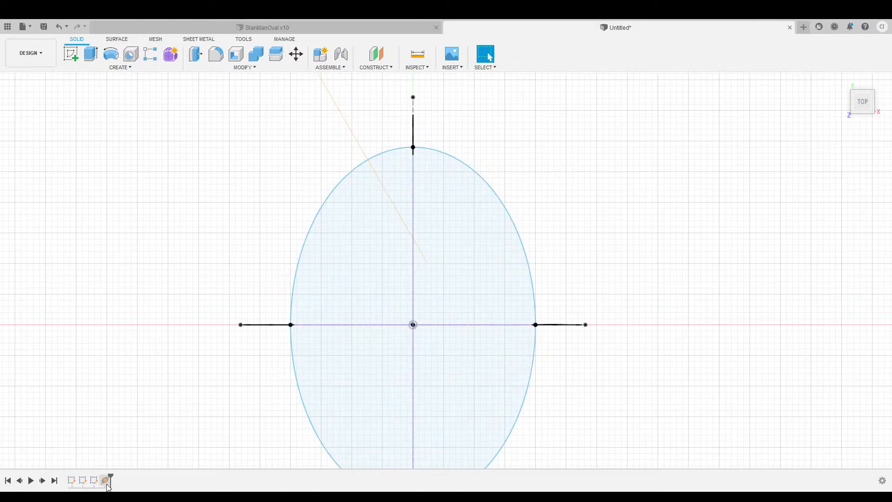
pyautogui.click(106, 483)
pyautogui.click(133, 398)
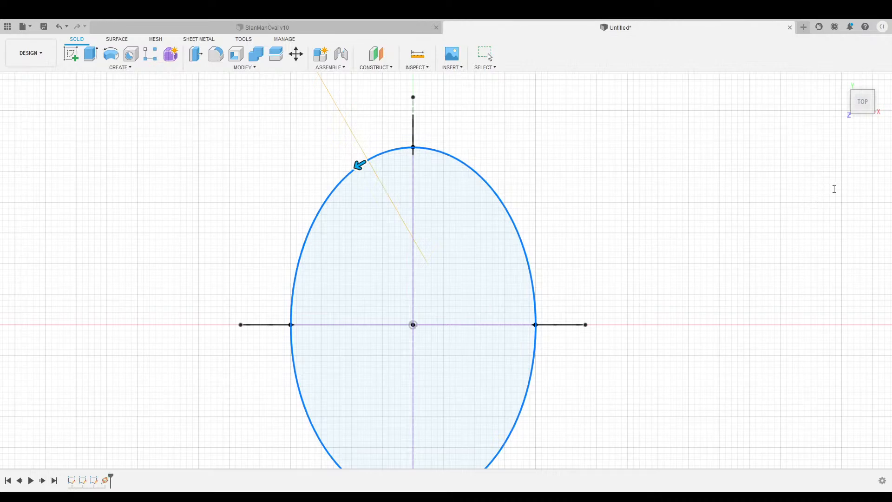
pyautogui.write('0.1')
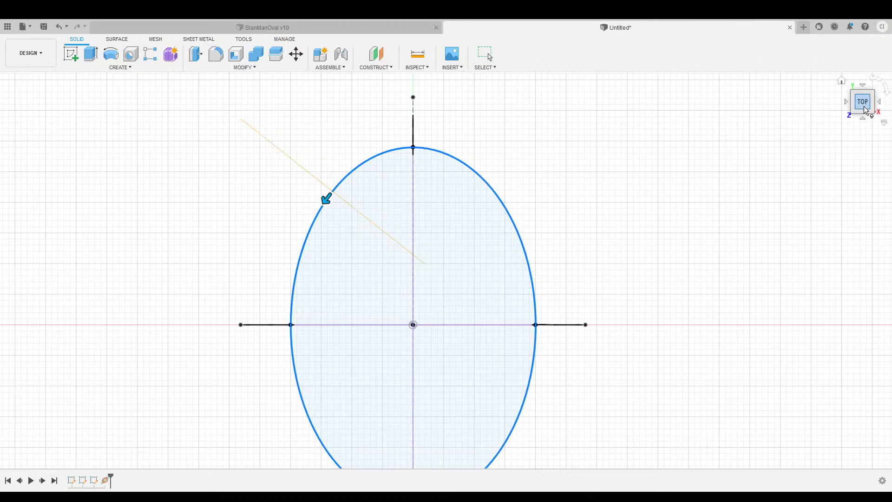
pyautogui.moveTo(865, 109); pyautogui.dragTo(865, 76)
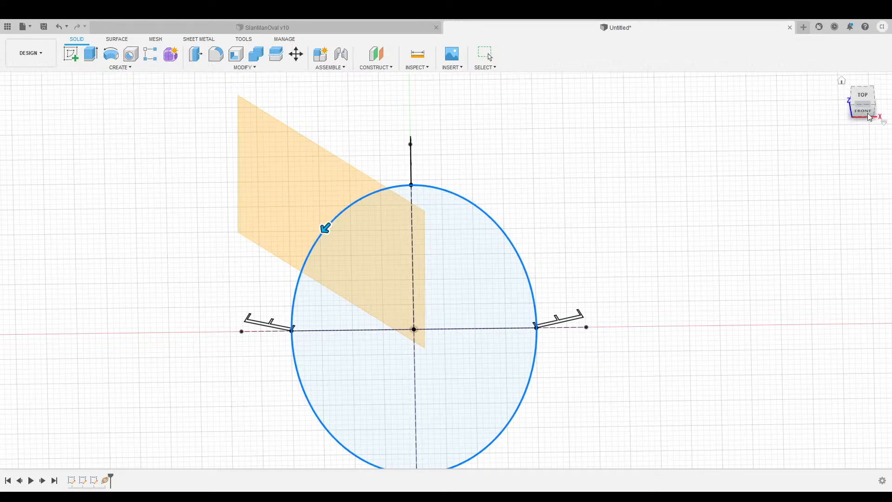
pyautogui.click(863, 99)
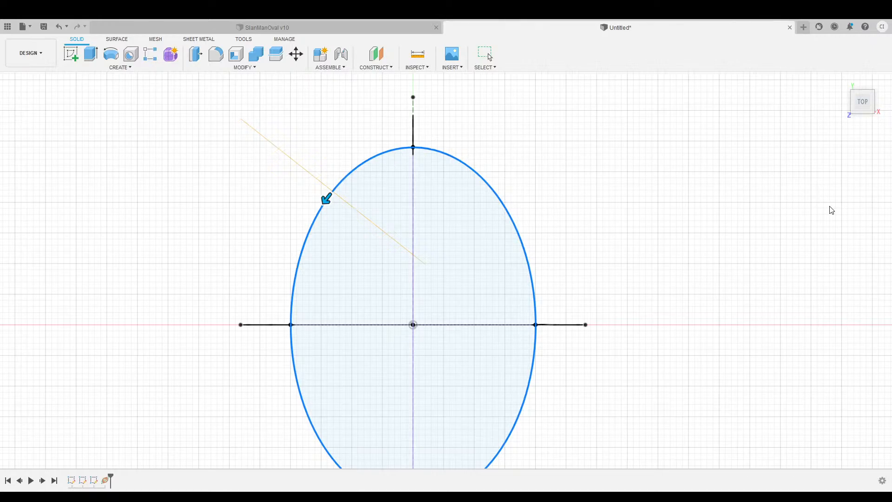
pyautogui.press('Escape')
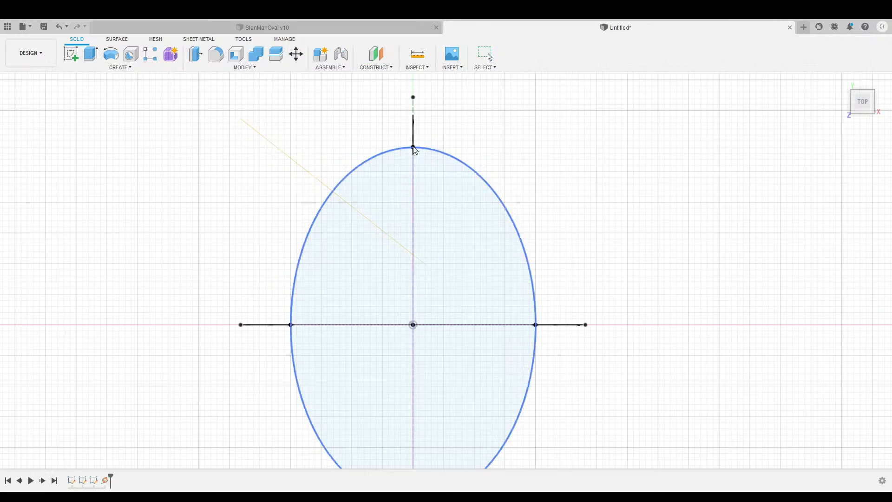
# Add a second plane along the ellipse at 0.9.
pyautogui.click(490, 184)
pyautogui.moveTo(484, 178)
pyautogui.mouseDown()
pyautogui.moveTo(472, 169)
pyautogui.moveTo(479, 175)
pyautogui.mouseUp()
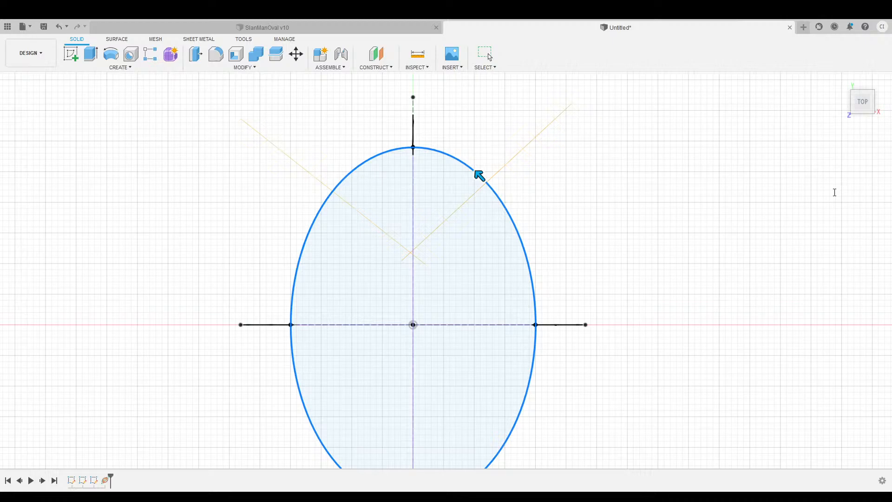
pyautogui.write('.9')
pyautogui.press('Return')
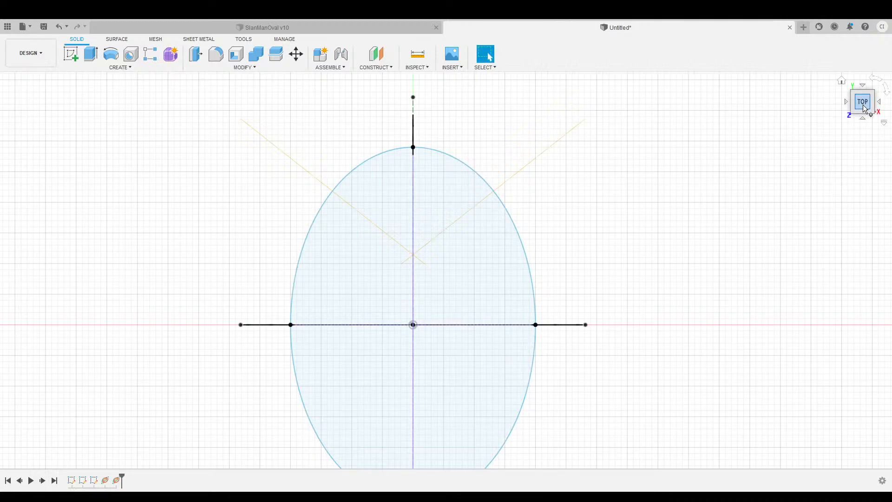
# Inspect both ellipse-path planes from above and tilted, then begin a new sketch.
pyautogui.moveTo(864, 107); pyautogui.dragTo(877, 79)
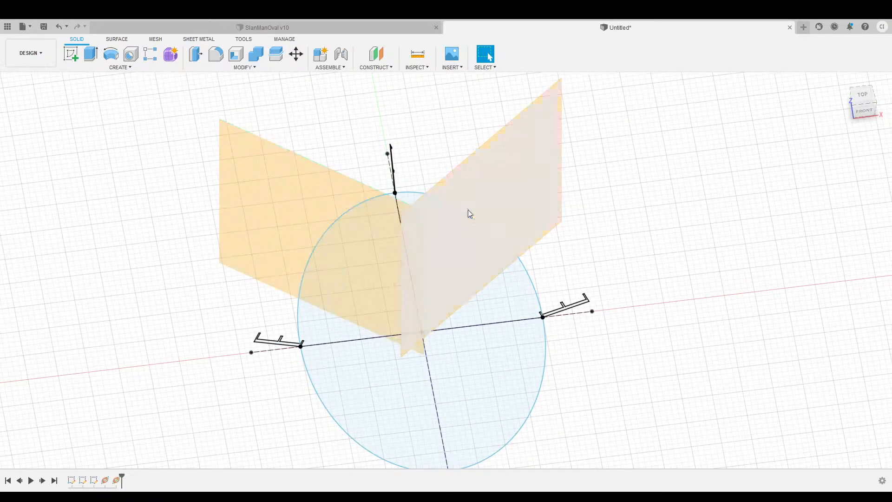
pyautogui.click(860, 96)
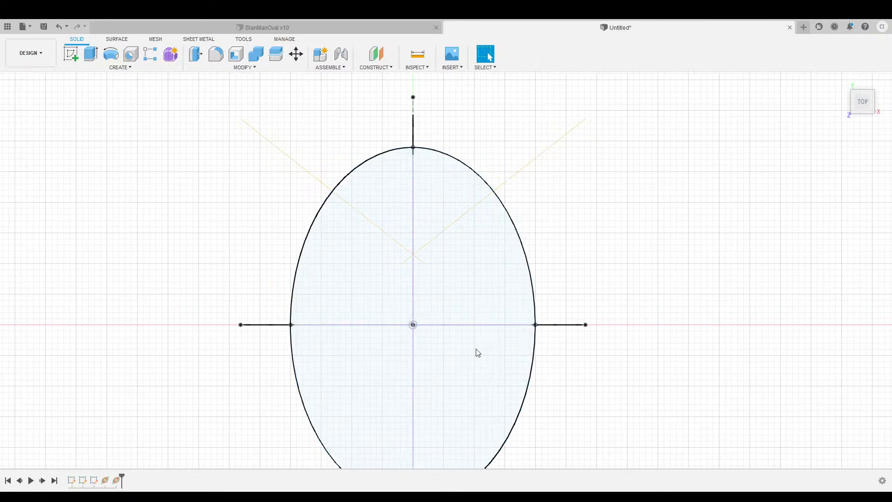
pyautogui.moveTo(862, 110); pyautogui.dragTo(864, 97)
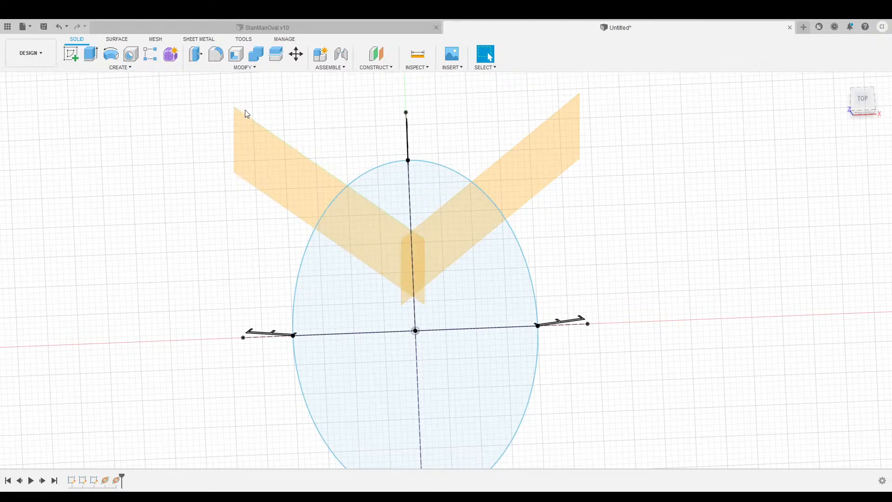
pyautogui.click(70, 54)
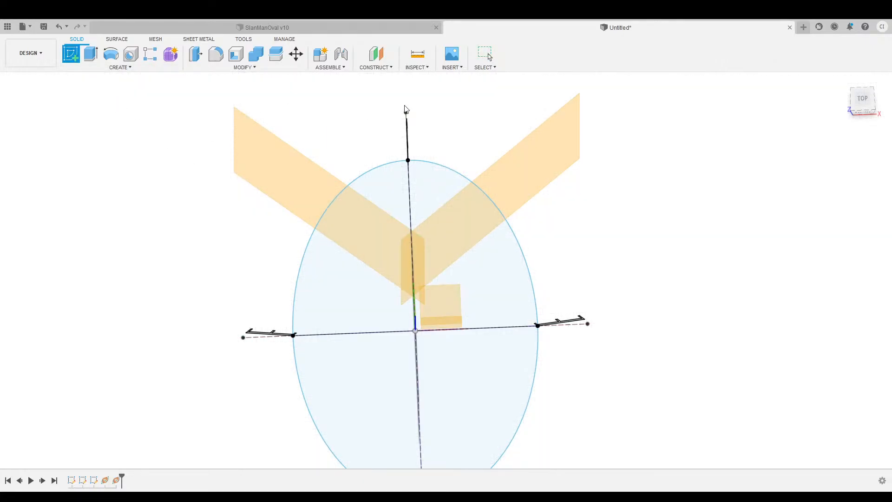
# Place the new sketch on the front XZ origin plane and frame the origin.
pyautogui.click(263, 156)
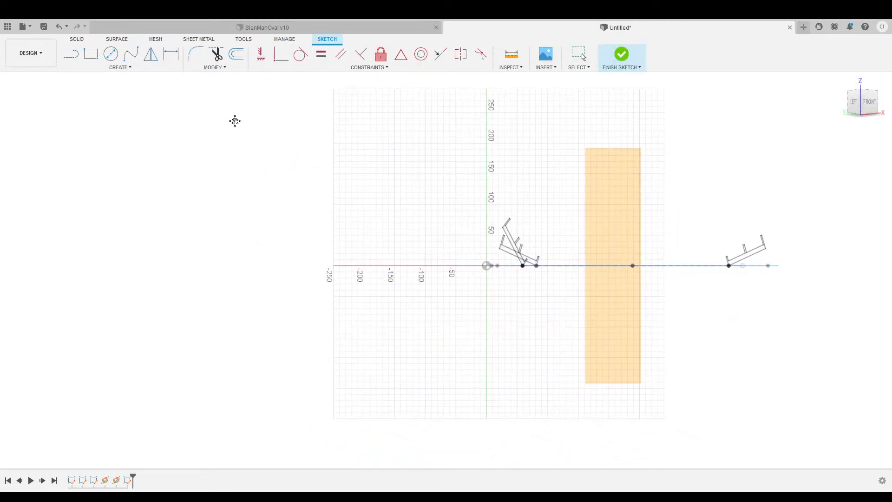
pyautogui.scroll(3, 297, 209)
pyautogui.moveTo(315, 195)
pyautogui.mouseDown(button='middle')
pyautogui.moveTo(184, 152)
pyautogui.moveTo(159, 163)
pyautogui.mouseUp(button='middle')
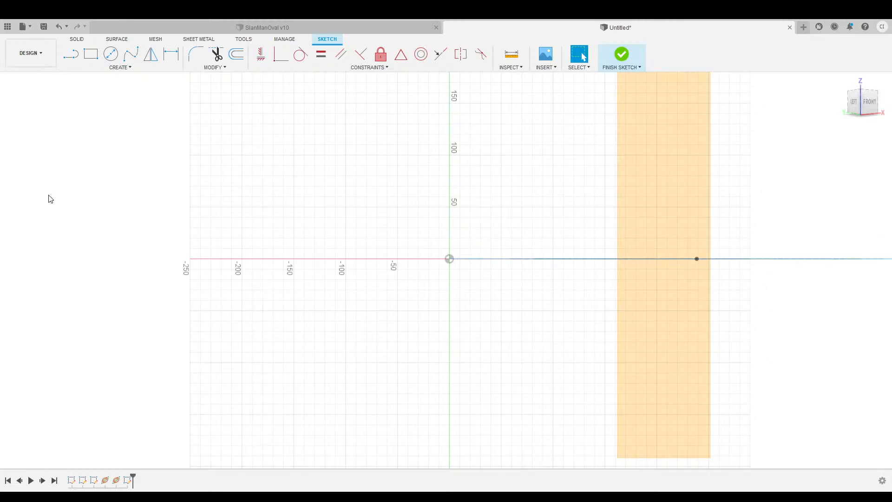
pyautogui.moveTo(163, 175); pyautogui.dragTo(136, 183, button='middle')
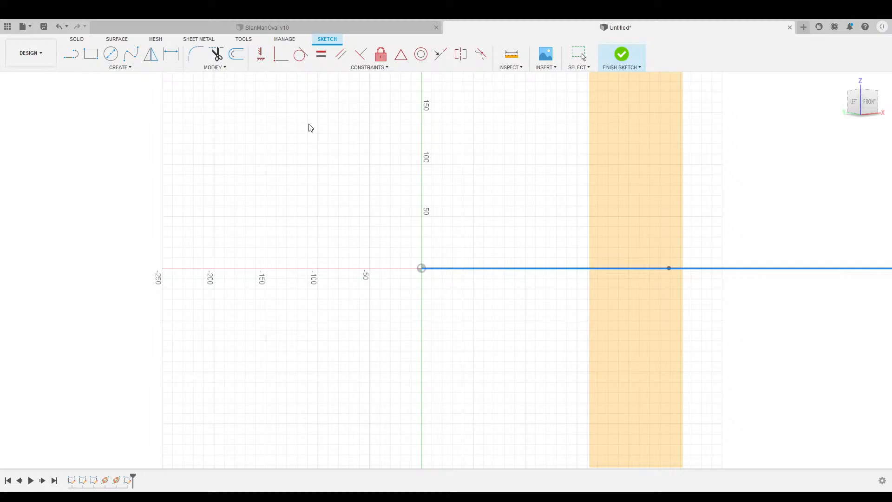
# Draw the 81.50 line running left from the origin.
pyautogui.click(74, 54)
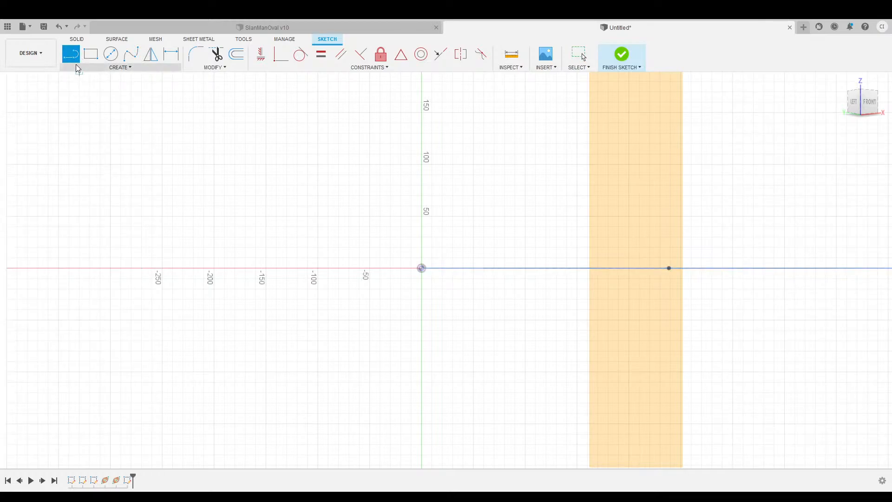
pyautogui.click(421, 268)
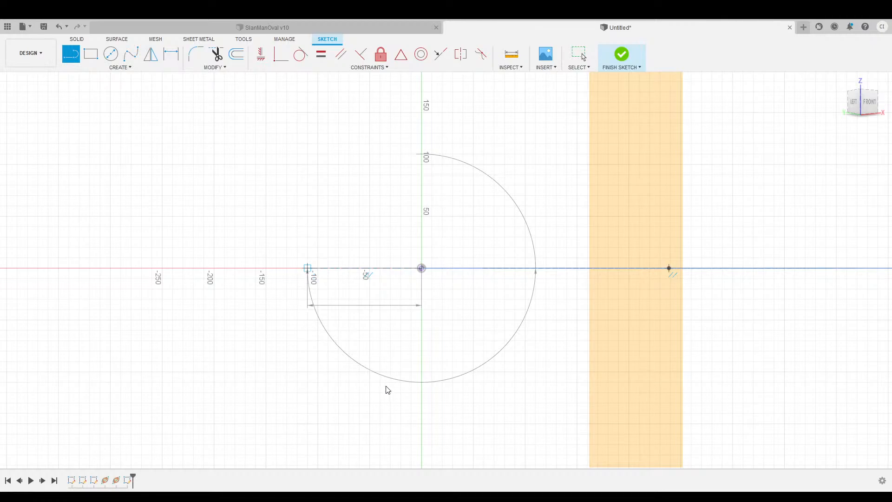
pyautogui.moveTo(385, 389)
pyautogui.mouseDown()
pyautogui.moveTo(385, 368)
pyautogui.moveTo(328, 273)
pyautogui.moveTo(334, 246)
pyautogui.mouseUp()
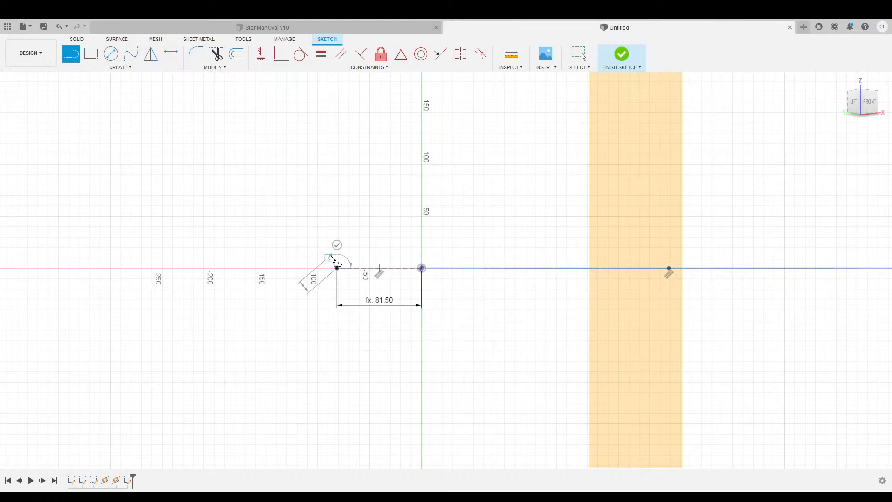
pyautogui.scroll(3, 339, 253)
pyautogui.scroll(2, 357, 259)
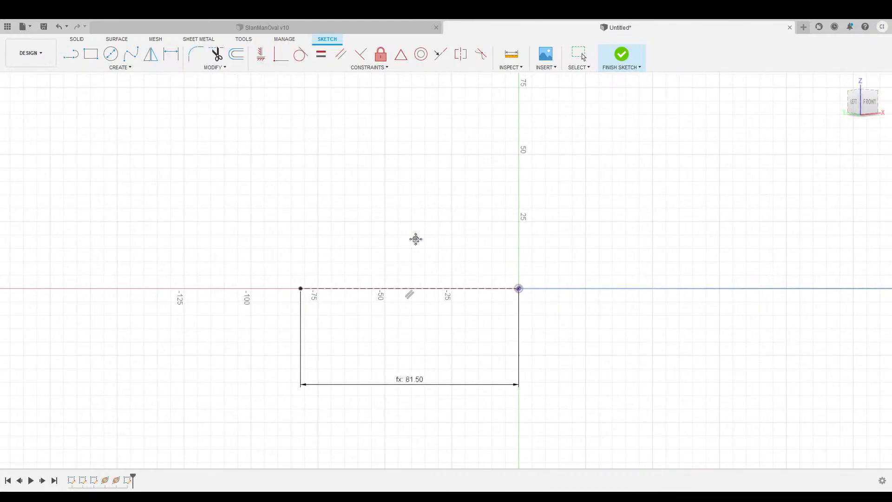
pyautogui.moveTo(414, 239); pyautogui.dragTo(353, 237, button='middle')
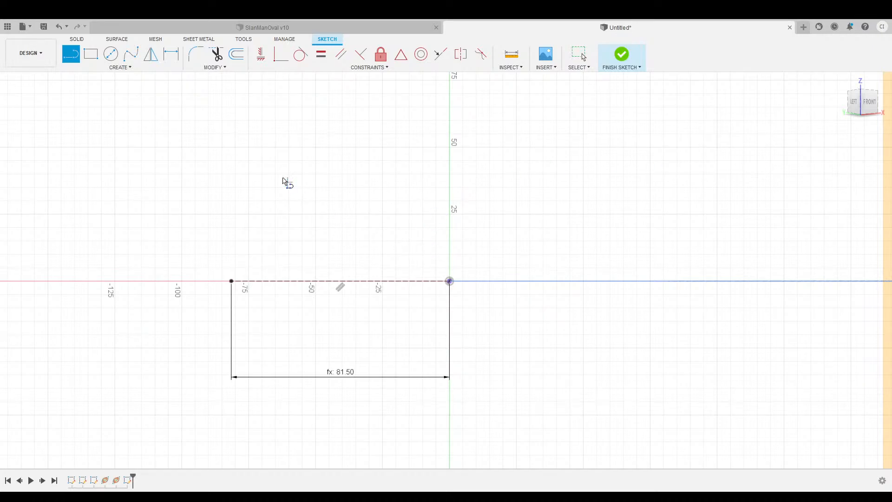
# Draw an 81.50 line slanting up-left from the origin.
pyautogui.click(449, 281)
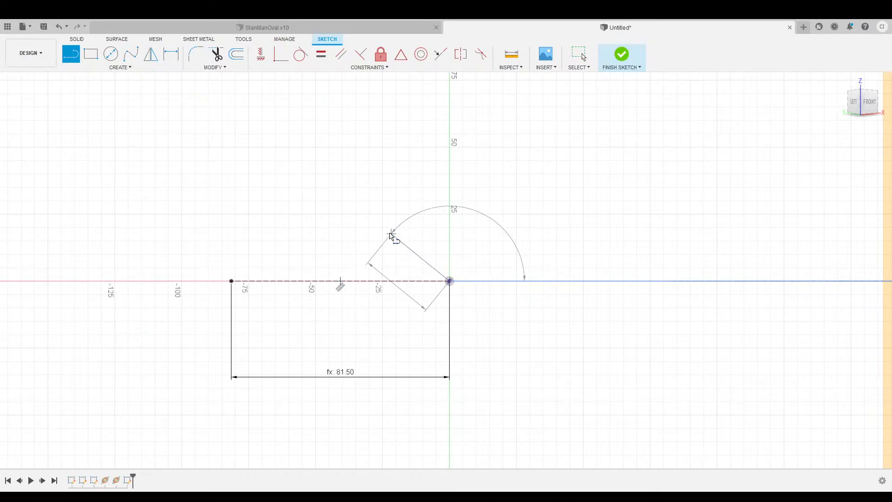
pyautogui.click(351, 222)
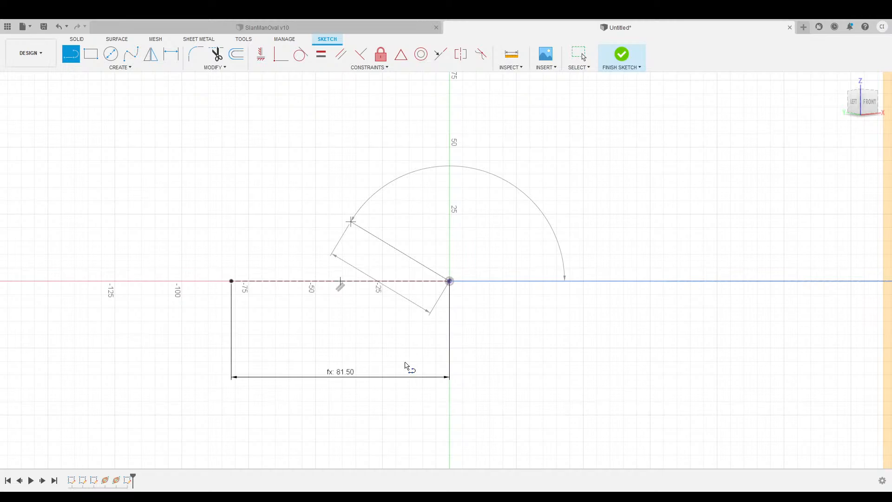
pyautogui.click(405, 362)
pyautogui.click(321, 222)
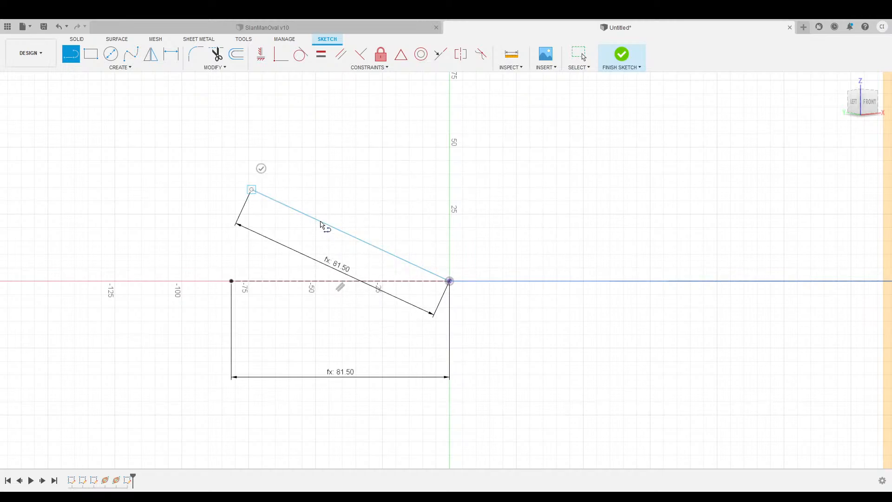
pyautogui.click(261, 169)
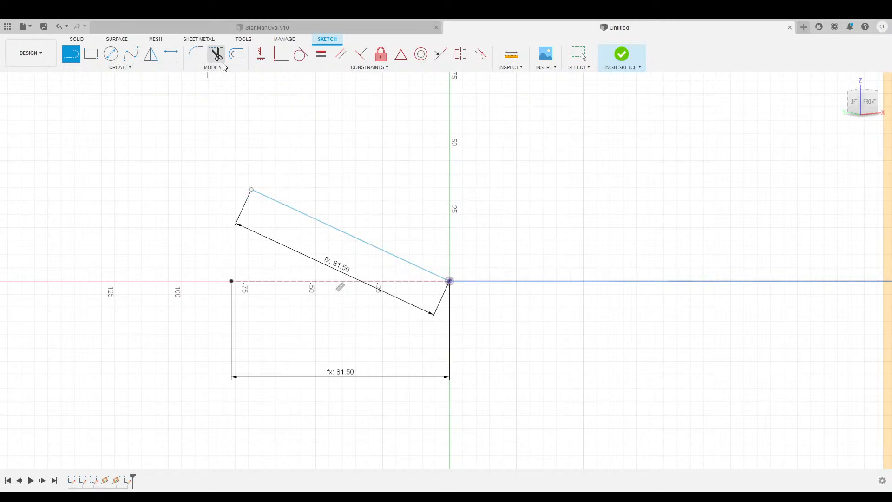
pyautogui.click(171, 54)
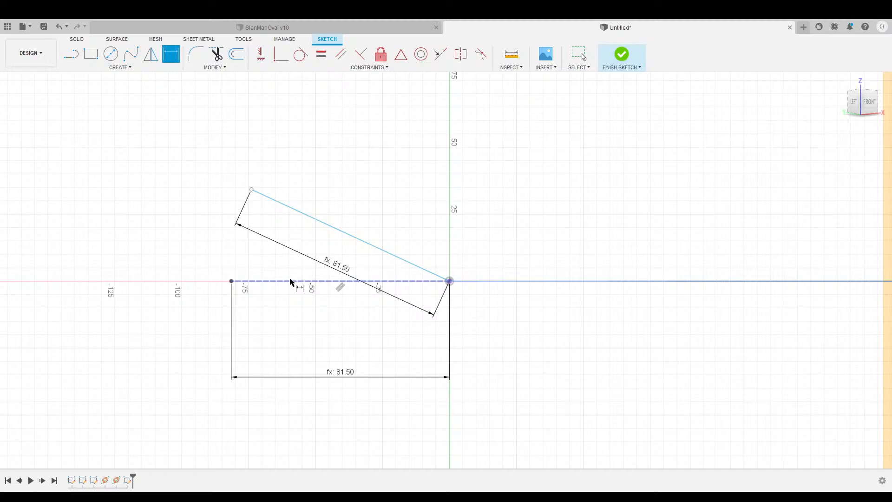
pyautogui.click(319, 220)
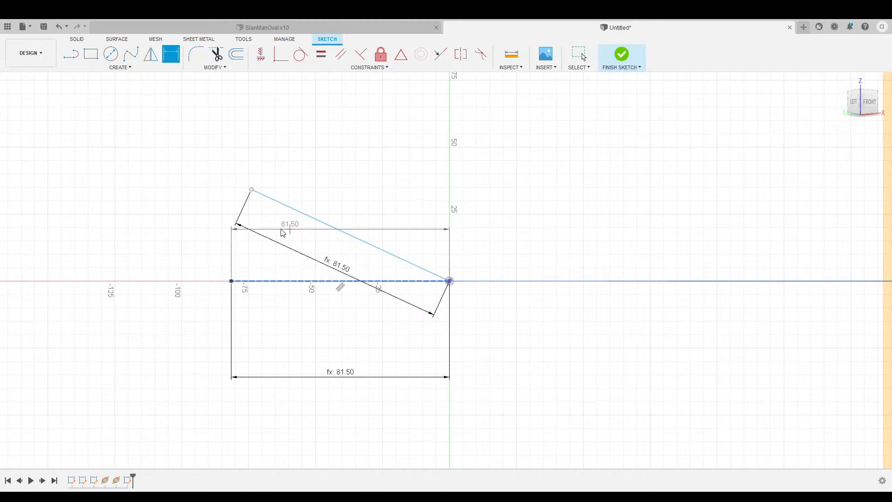
# Clear the stray dimension and set the angle between the two lines to 35°.
pyautogui.press('Escape')
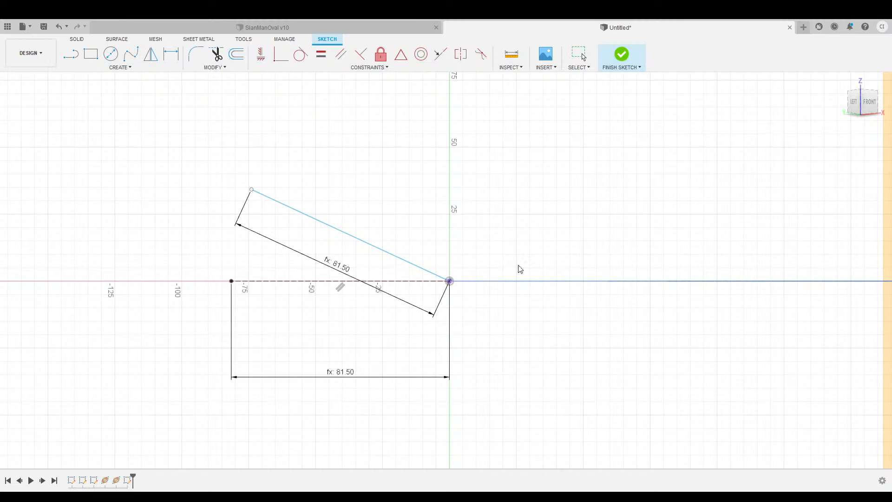
pyautogui.press('Escape')
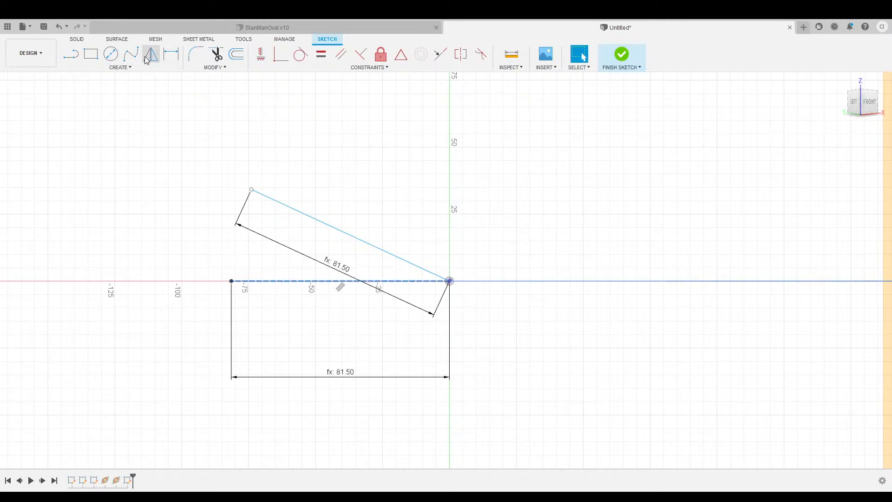
pyautogui.click(169, 56)
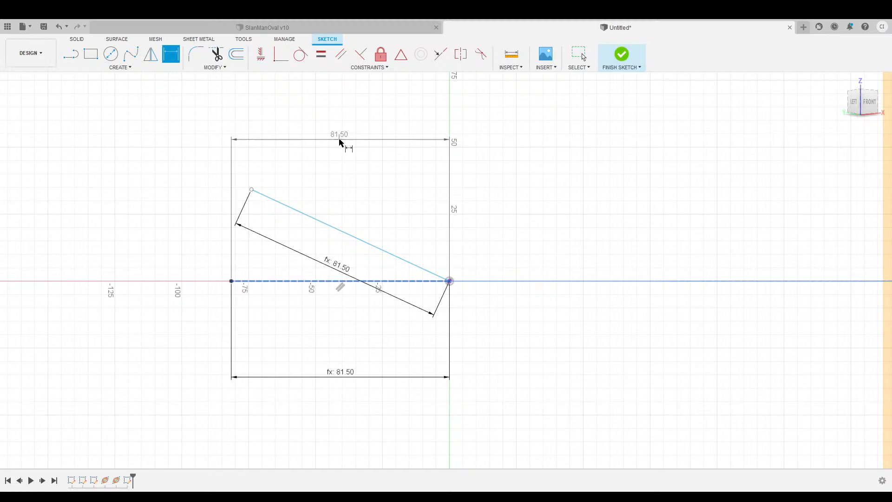
pyautogui.press('Escape')
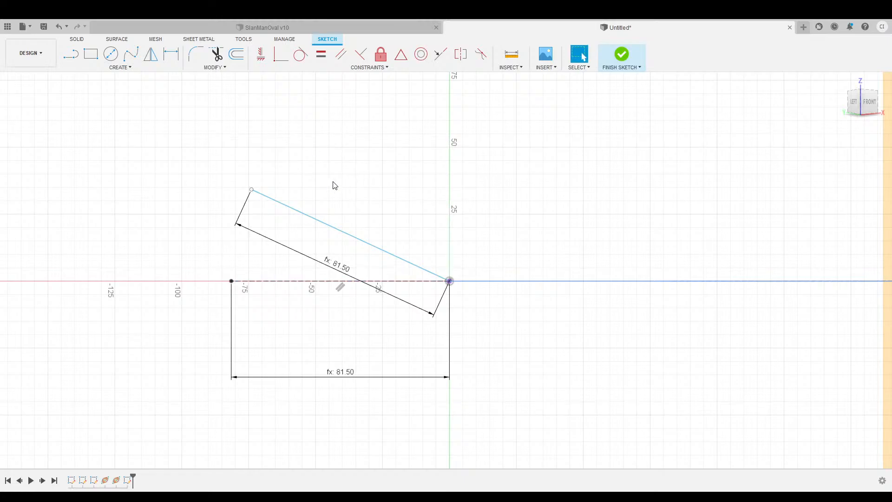
pyautogui.scroll(-3, 343, 186)
pyautogui.scroll(2, 403, 211)
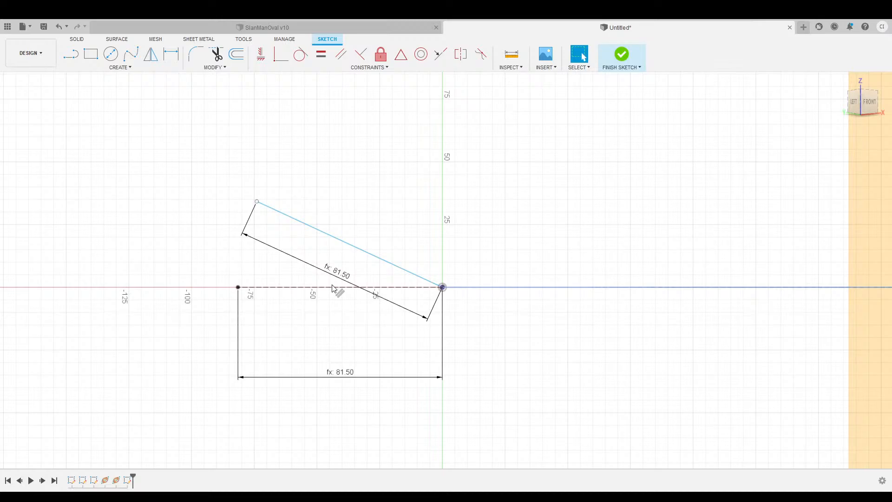
pyautogui.scroll(1, 314, 297)
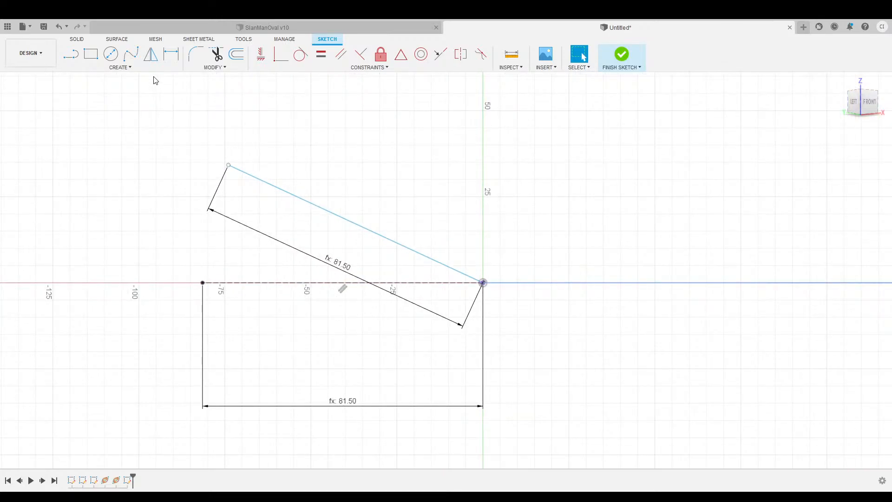
pyautogui.click(172, 55)
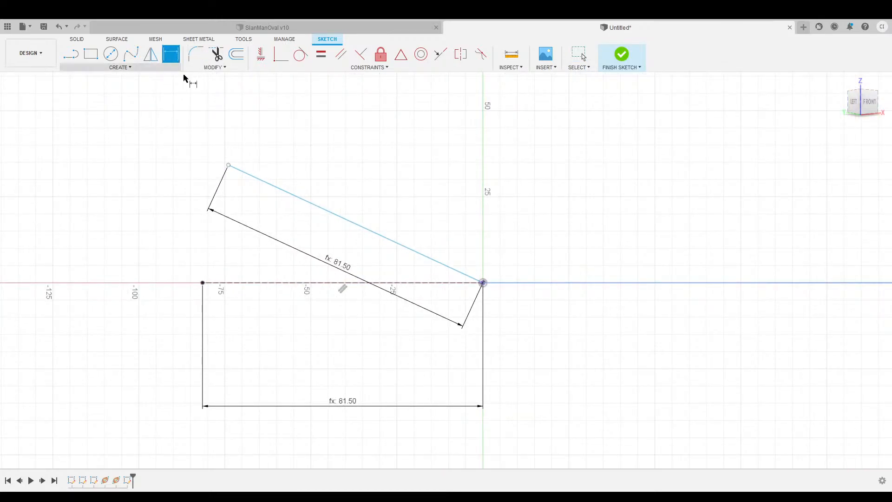
pyautogui.click(319, 283)
pyautogui.click(336, 215)
pyautogui.click(301, 232)
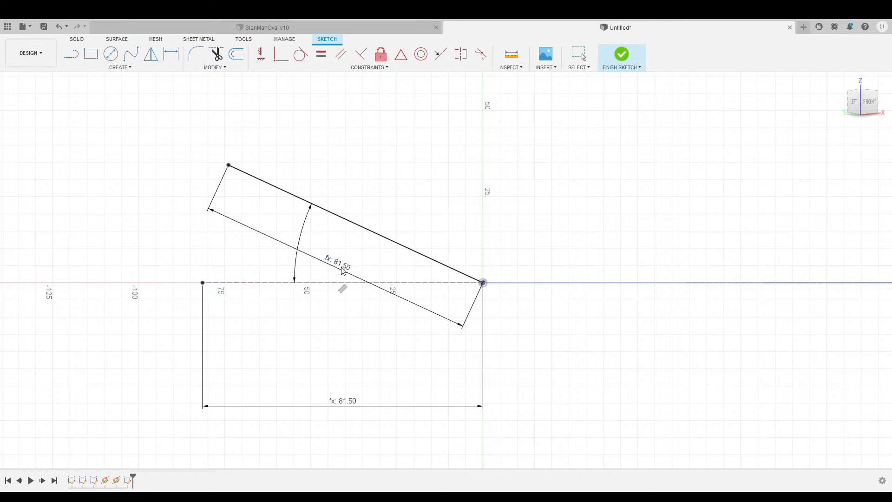
pyautogui.press('Return')
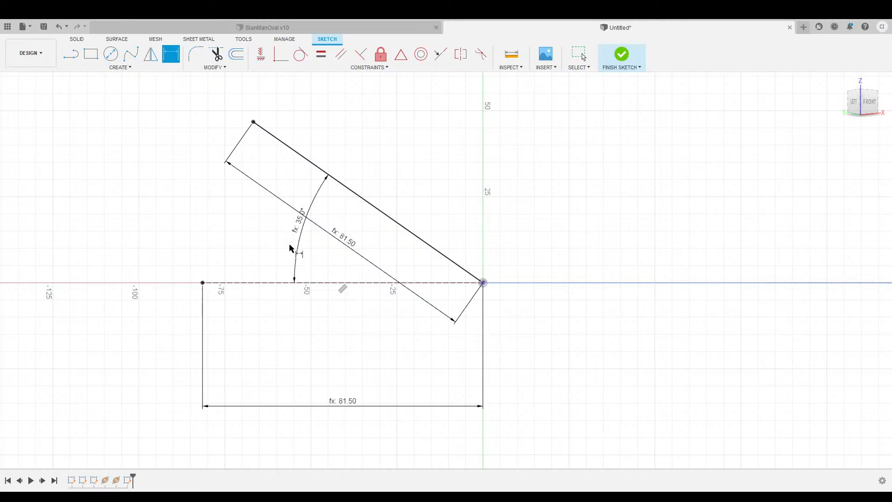
pyautogui.press('Escape')
# Draw the 23.50 line from the slanted line's upper end.
pyautogui.moveTo(393, 160); pyautogui.dragTo(313, 253, button='middle')
pyautogui.press('d')
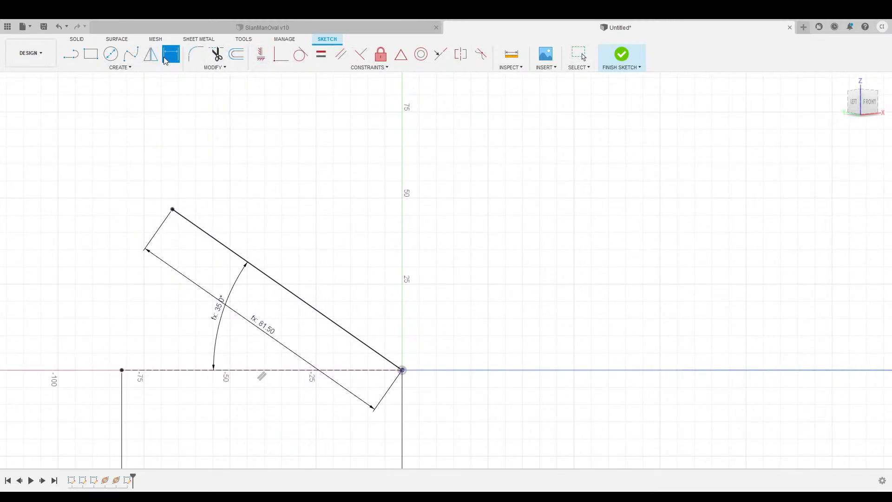
pyautogui.click(68, 56)
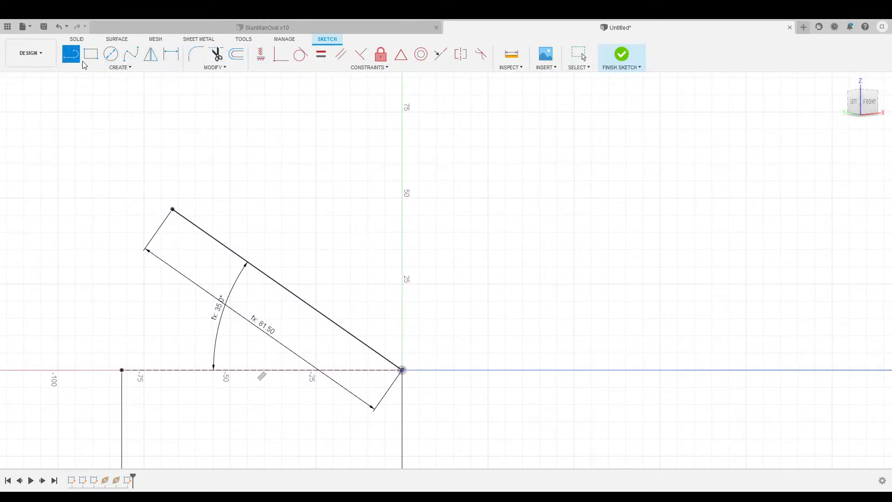
pyautogui.click(172, 210)
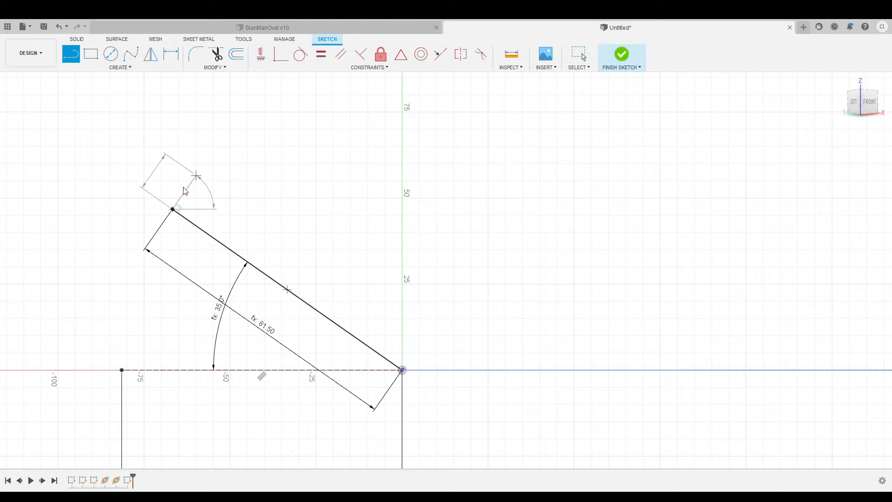
pyautogui.press('Return')
pyautogui.press('Escape')
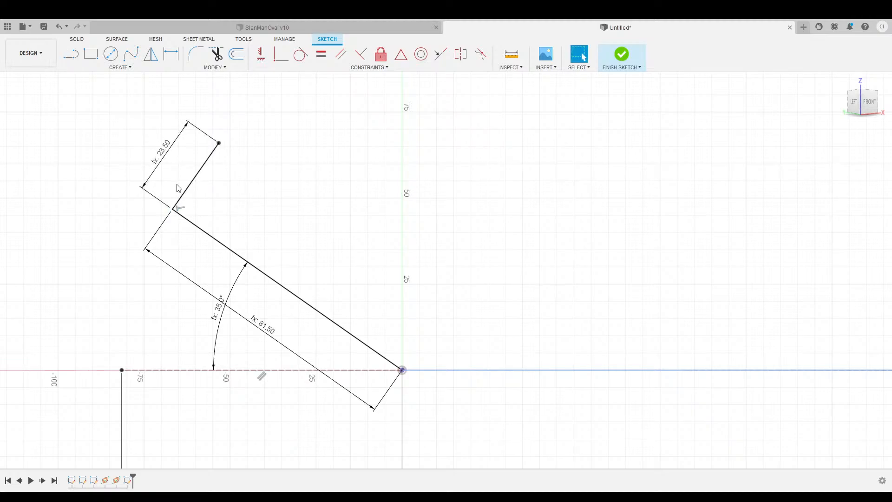
# Draw the short lip, the first 37 mm floor edge and the 14 mm rib with 3 mm top.
pyautogui.press('l')
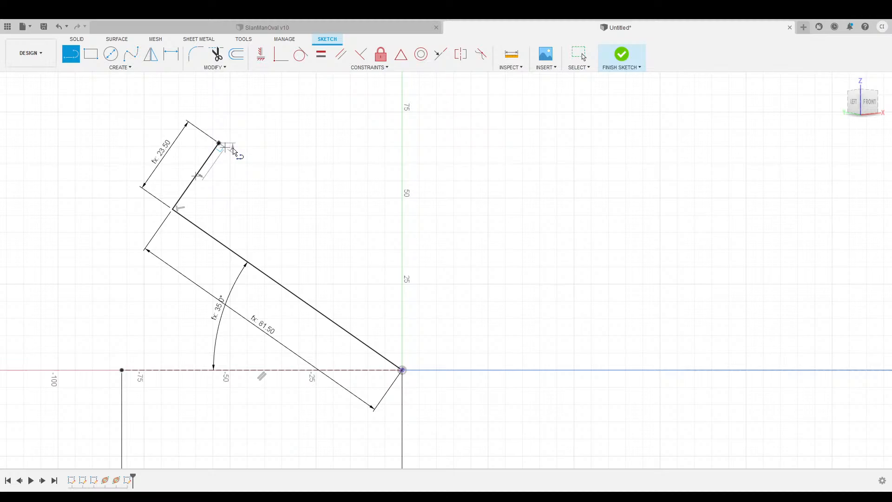
pyautogui.moveTo(233, 148); pyautogui.dragTo(192, 200)
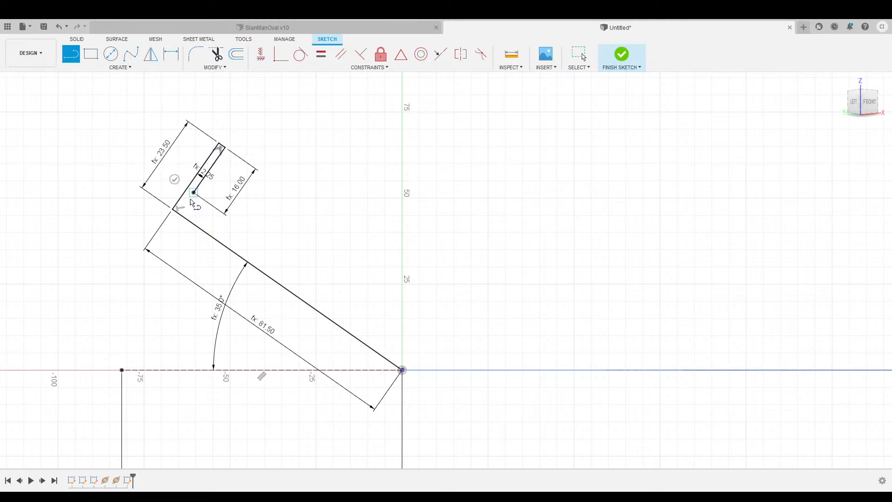
pyautogui.click(193, 192)
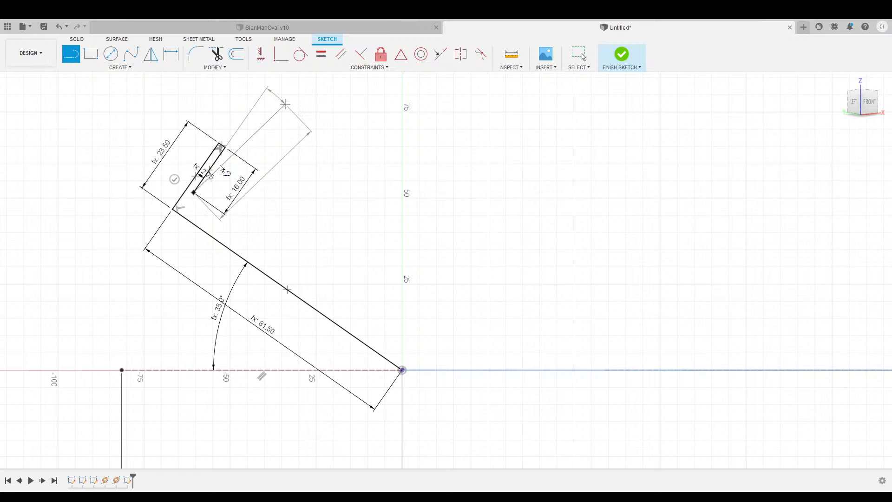
pyautogui.click(283, 251)
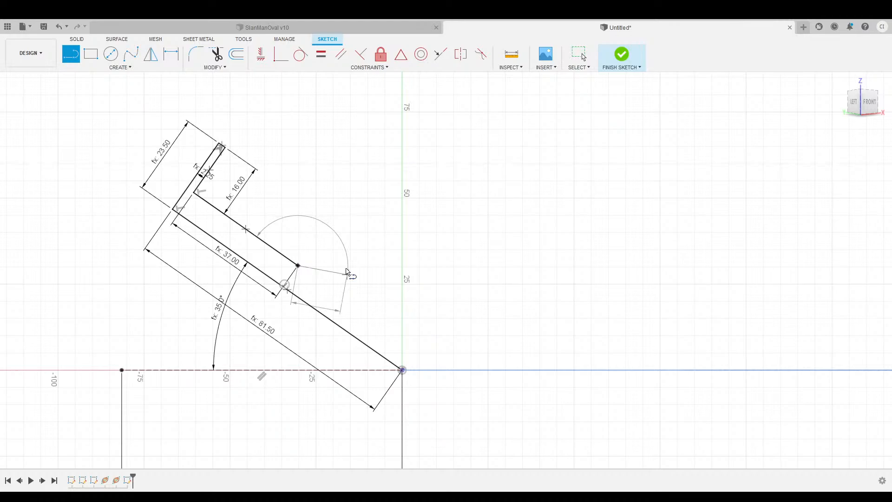
pyautogui.click(325, 226)
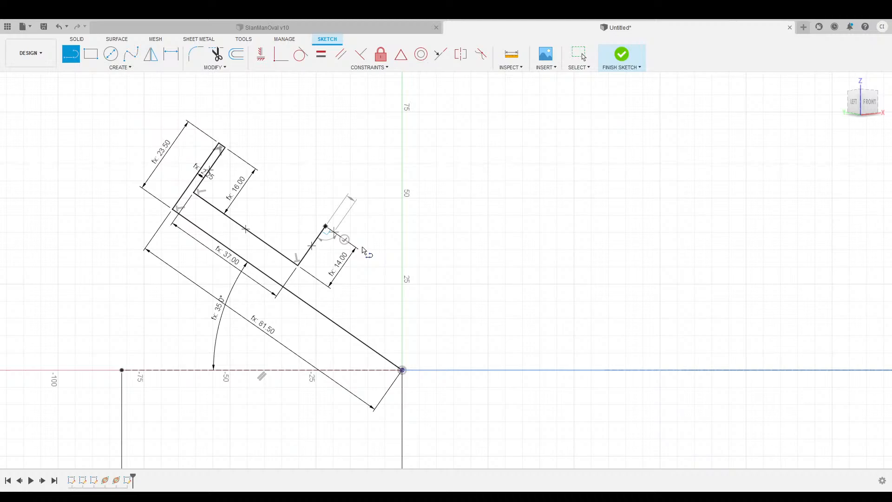
pyautogui.click(333, 231)
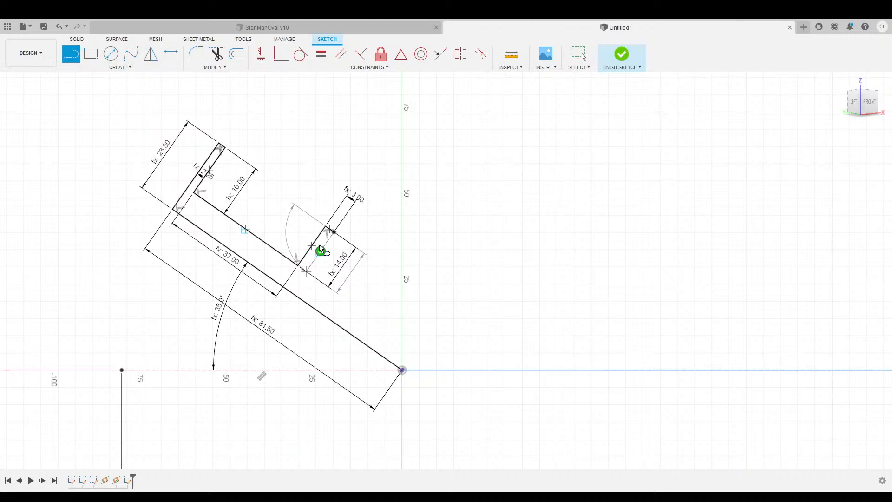
pyautogui.click(306, 270)
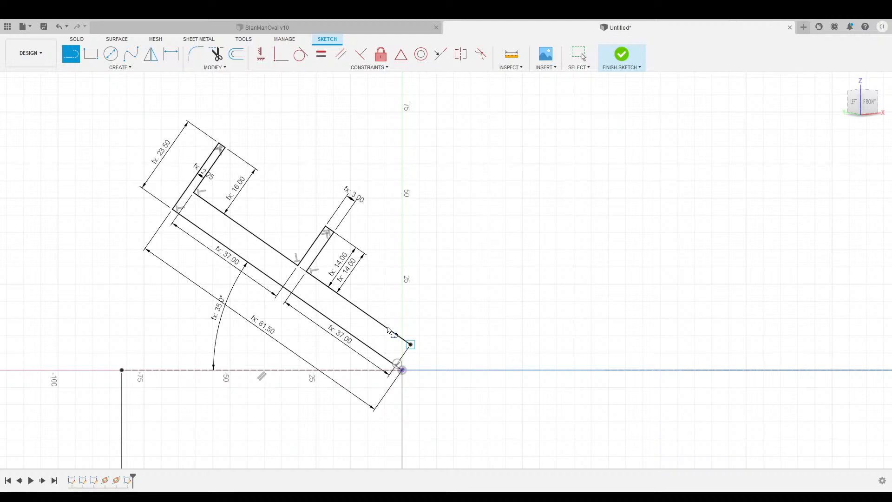
# Draw the second 37 mm floor edge and the 8 mm by 2.25 mm flange, closing at the origin.
pyautogui.click(410, 345)
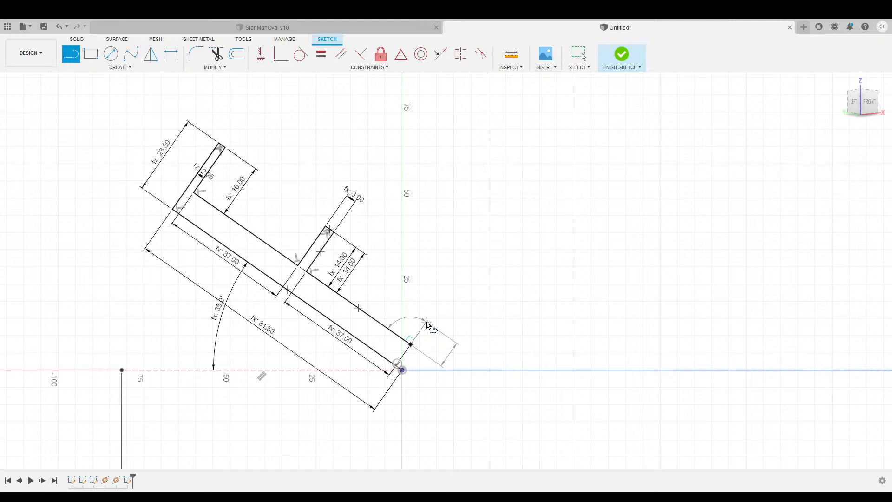
pyautogui.click(426, 323)
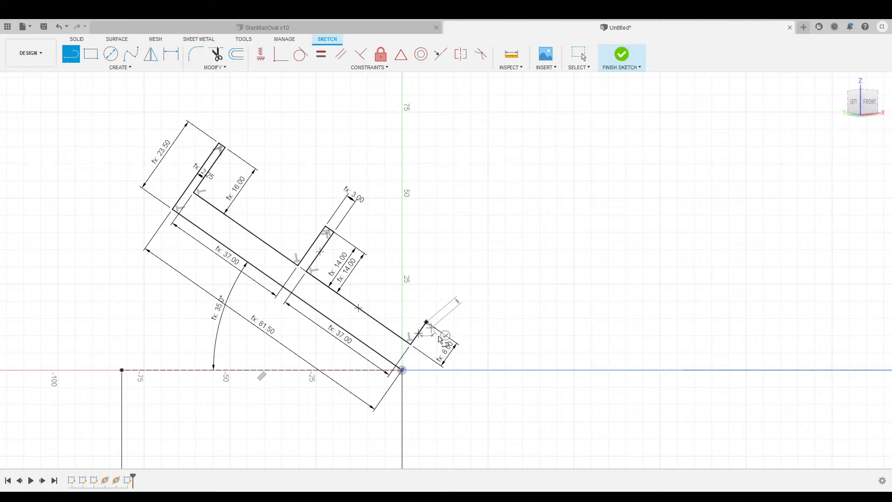
pyautogui.click(432, 326)
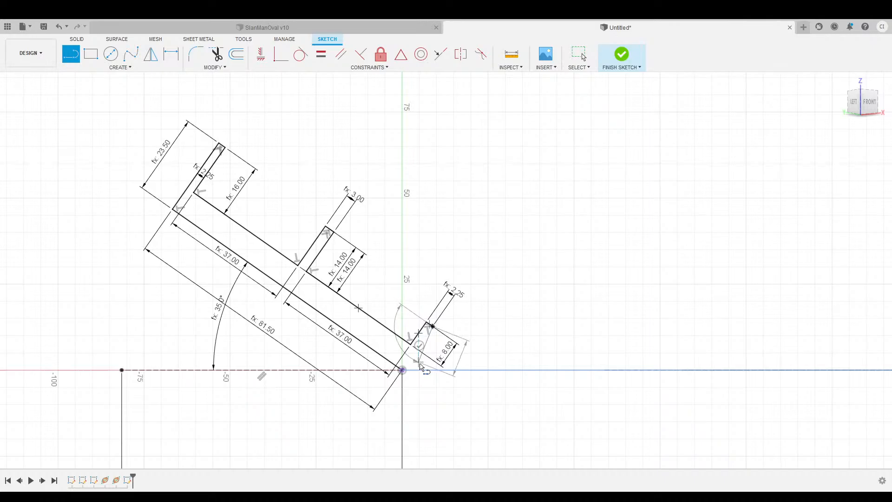
pyautogui.click(402, 370)
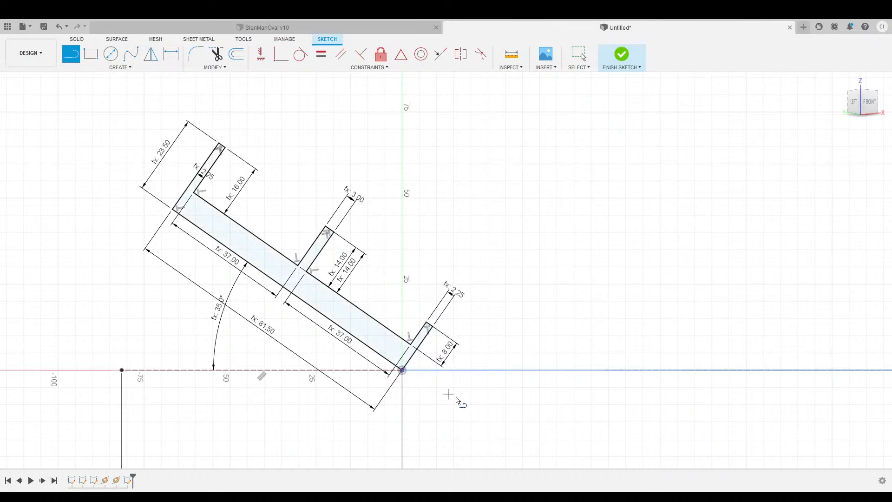
pyautogui.scroll(-2, 578, 390)
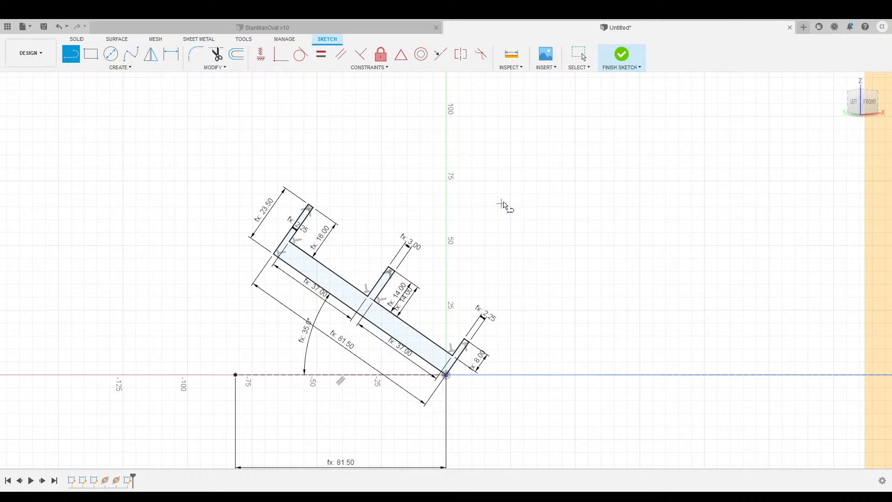
# Finish the tilted rail-profile sketch and view the oval with its four profiles in 3D.
pyautogui.click(623, 56)
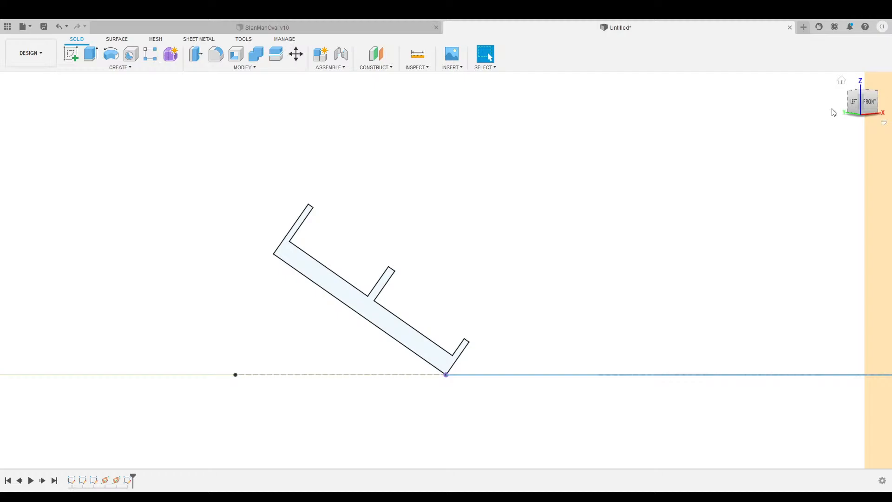
pyautogui.click(841, 81)
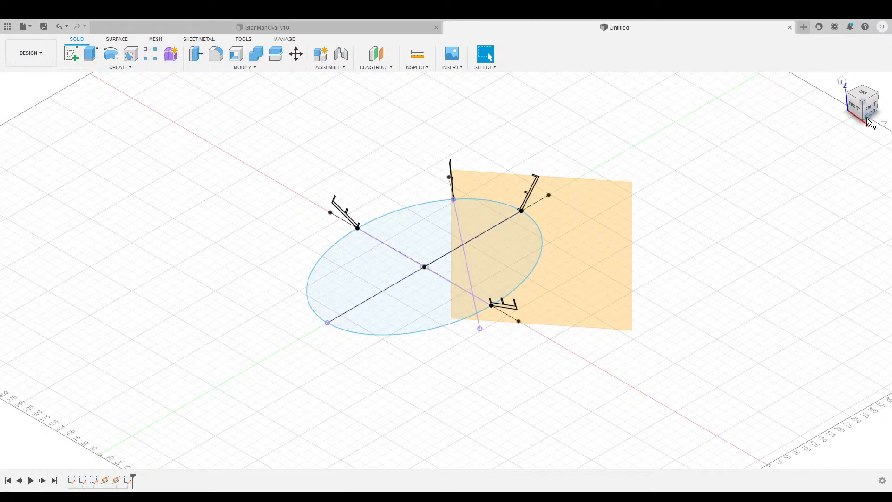
pyautogui.moveTo(861, 111); pyautogui.dragTo(890, 110)
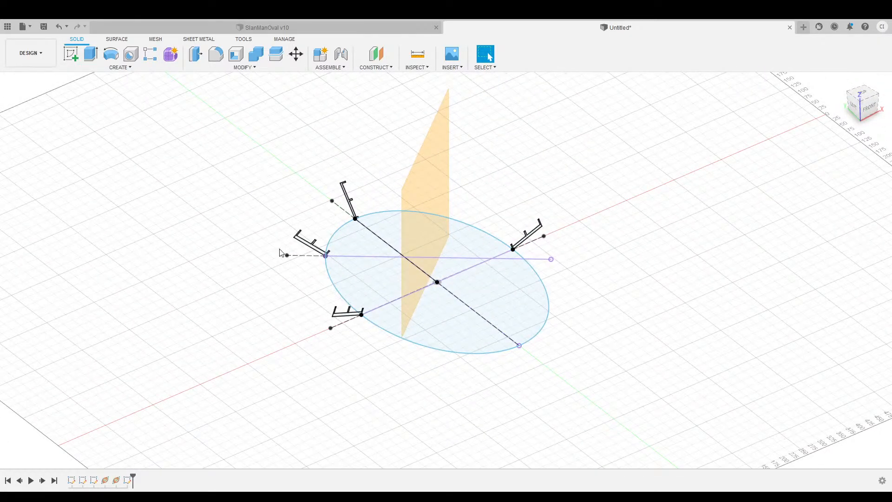
pyautogui.scroll(3, 277, 265)
# Loft the lower-left, upper-left and upper lane profiles with the ellipse as the guide rail.
pyautogui.click(129, 68)
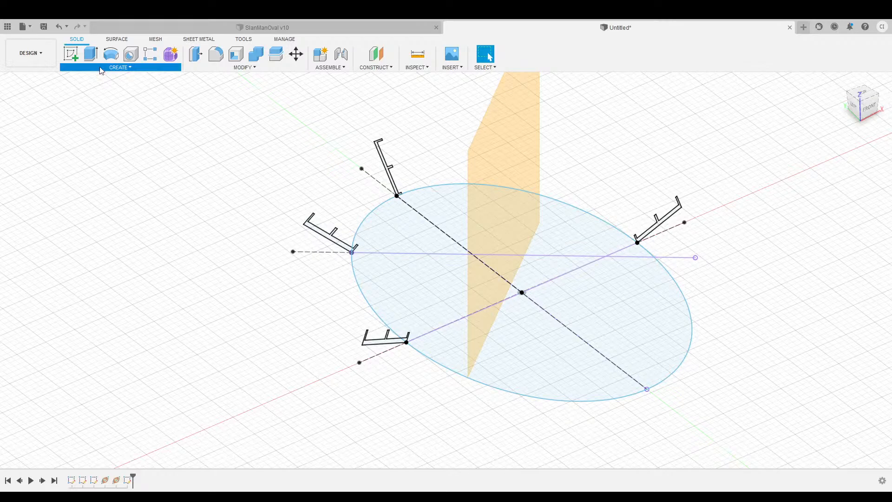
pyautogui.click(89, 150)
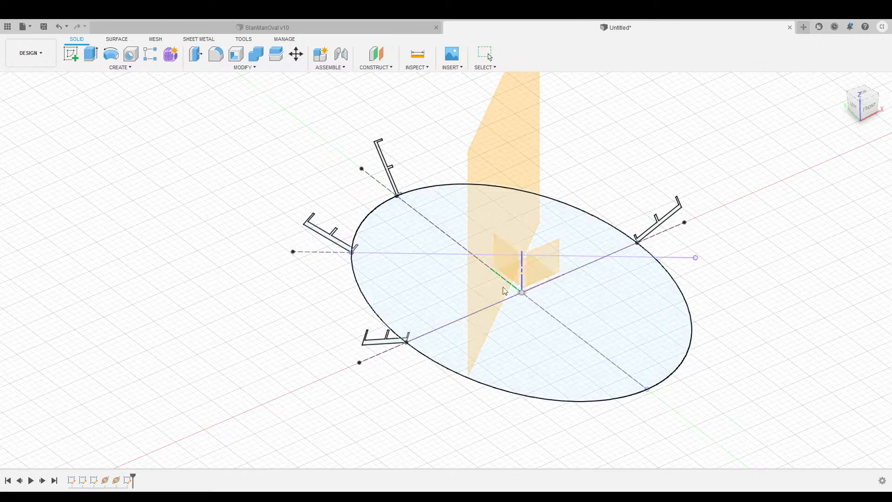
pyautogui.scroll(3, 488, 307)
pyautogui.click(295, 373)
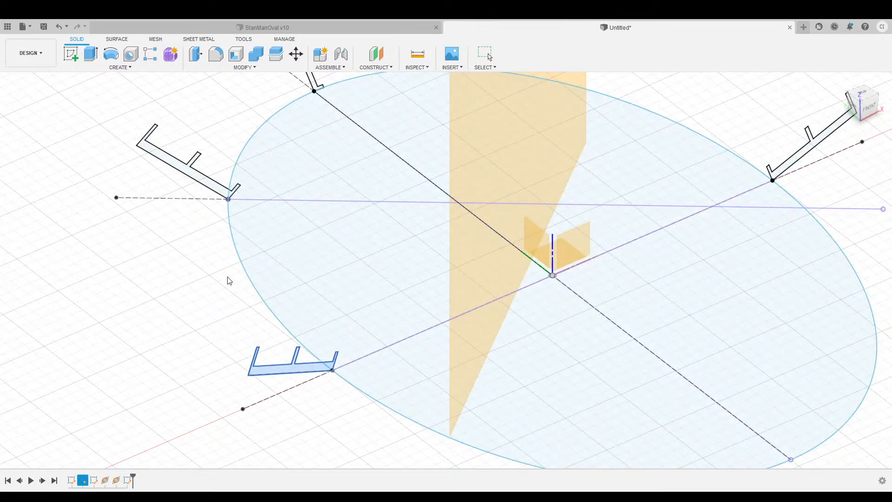
pyautogui.click(186, 173)
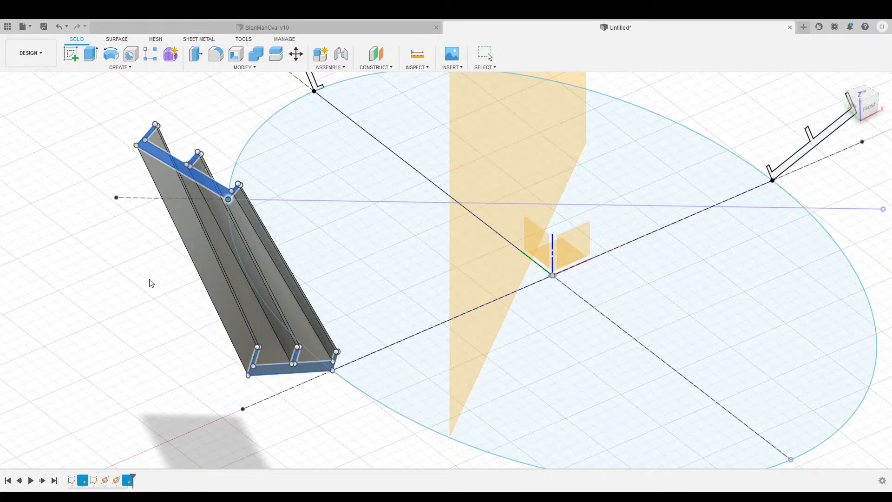
pyautogui.moveTo(151, 282); pyautogui.dragTo(198, 371, button='middle')
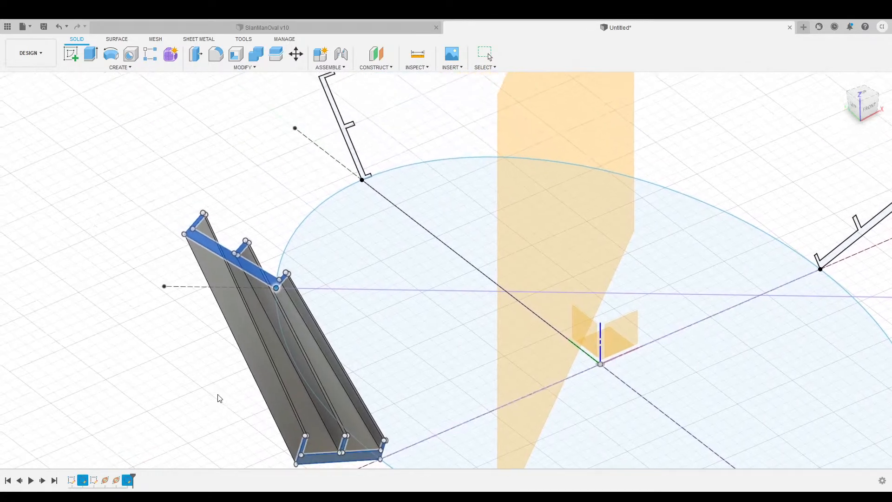
pyautogui.click(339, 126)
pyautogui.keyDown('shift'); pyautogui.moveTo(310, 172); pyautogui.dragTo(311, 230, button='middle'); pyautogui.keyUp('shift')
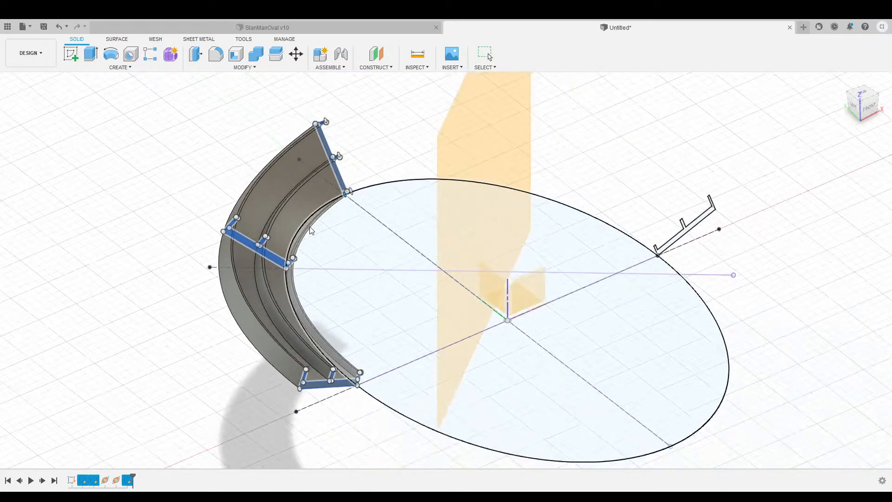
pyautogui.moveTo(866, 108); pyautogui.dragTo(841, 105)
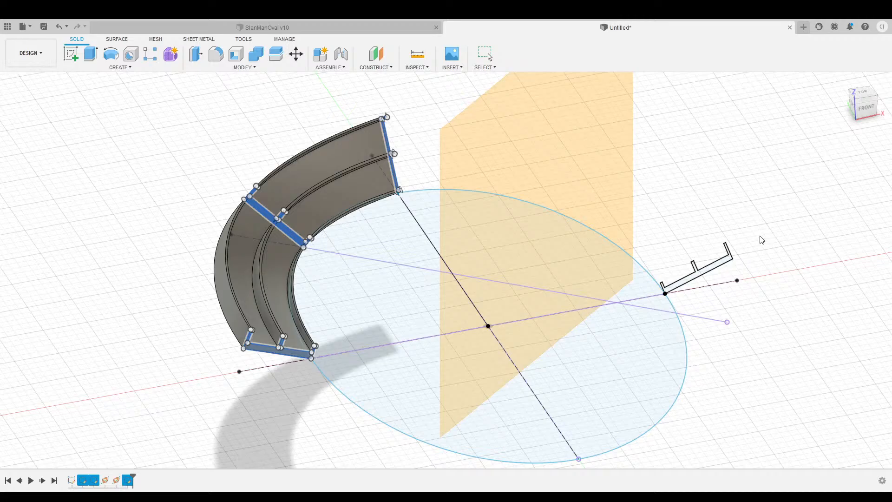
pyautogui.click(291, 286)
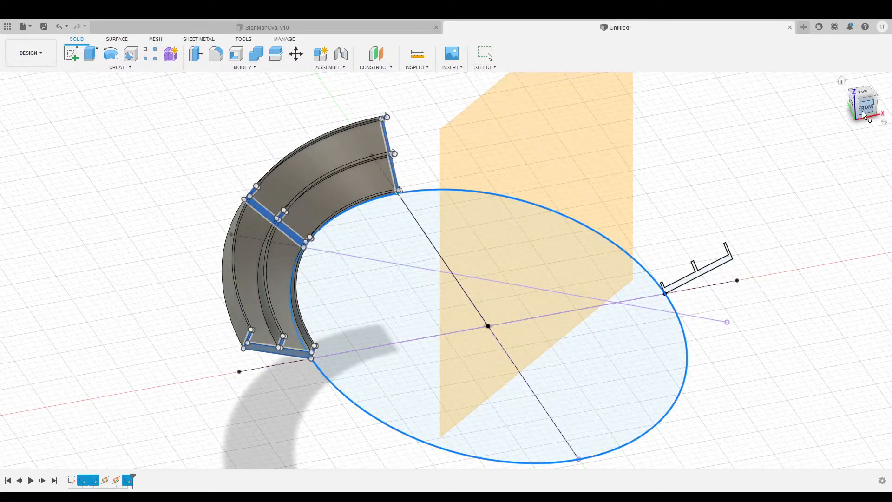
pyautogui.moveTo(865, 111); pyautogui.dragTo(818, 77)
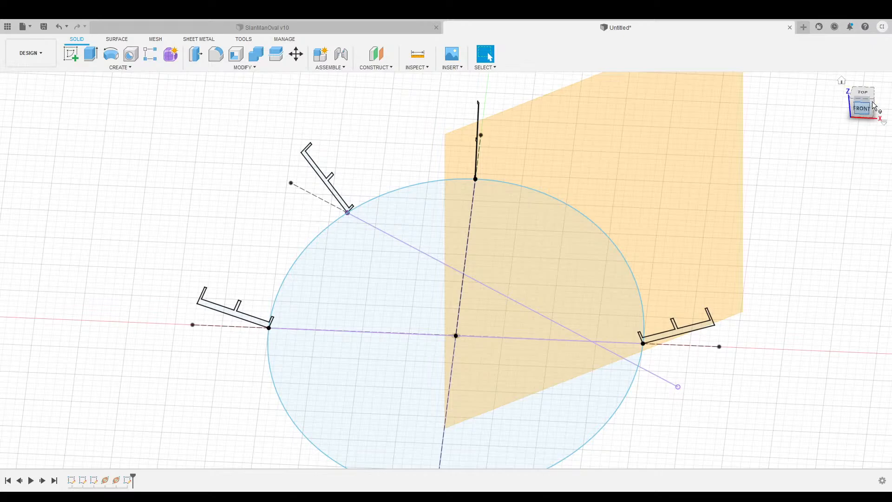
# Face the model from the front and start a new sketch on the front origin plane.
pyautogui.moveTo(858, 112)
pyautogui.mouseDown()
pyautogui.moveTo(887, 104)
pyautogui.moveTo(868, 110)
pyautogui.mouseUp()
pyautogui.click(865, 108)
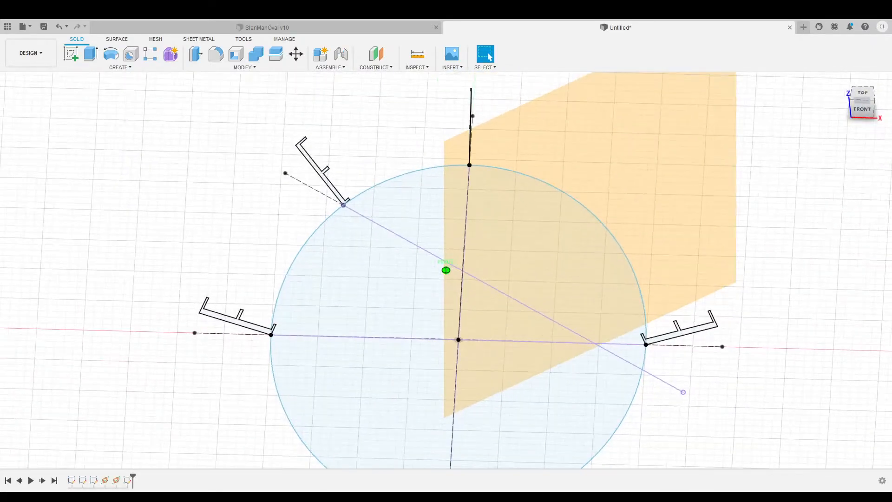
pyautogui.moveTo(743, 131); pyautogui.dragTo(682, 134, button='middle')
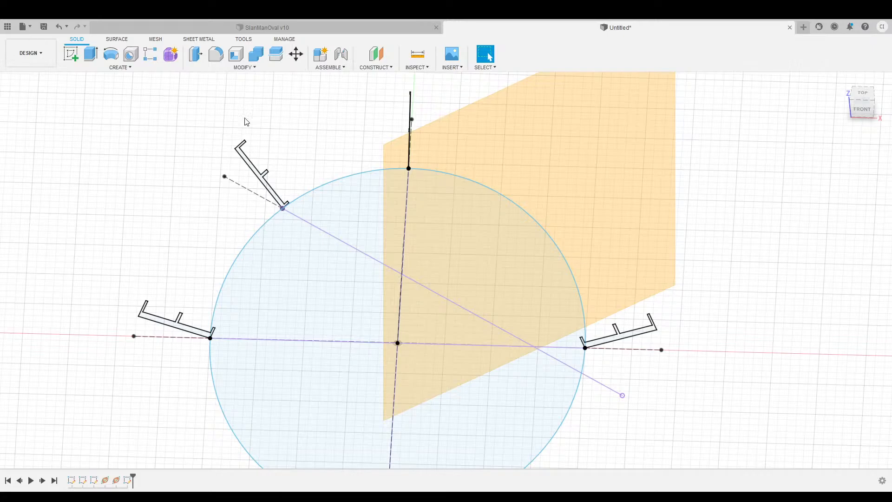
pyautogui.click(71, 54)
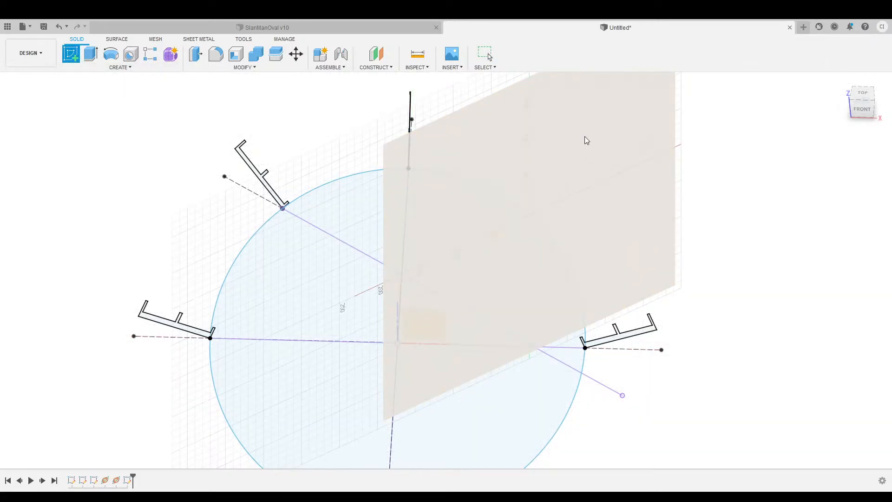
pyautogui.click(584, 137)
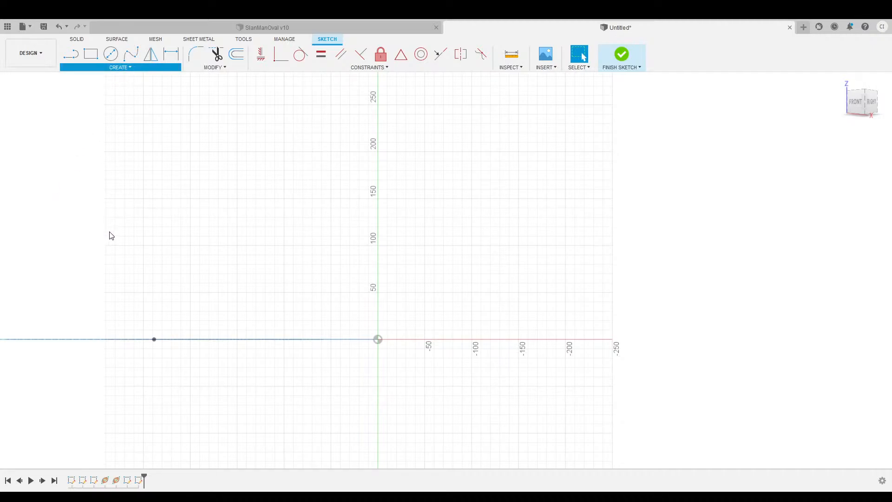
# Draw an 81.50 horizontal construction line from the sketch origin along the X axis.
pyautogui.click(356, 341)
pyautogui.click(719, 192)
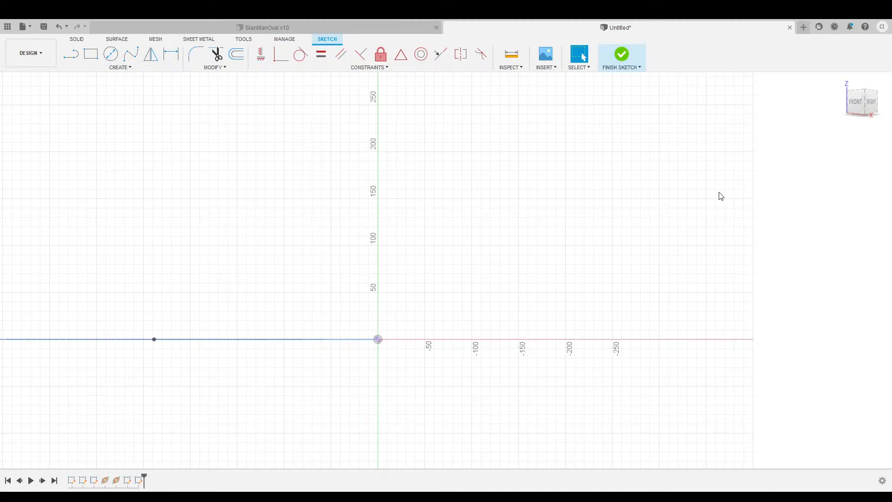
pyautogui.scroll(4, 530, 312)
pyautogui.moveTo(527, 315); pyautogui.dragTo(465, 231, button='middle')
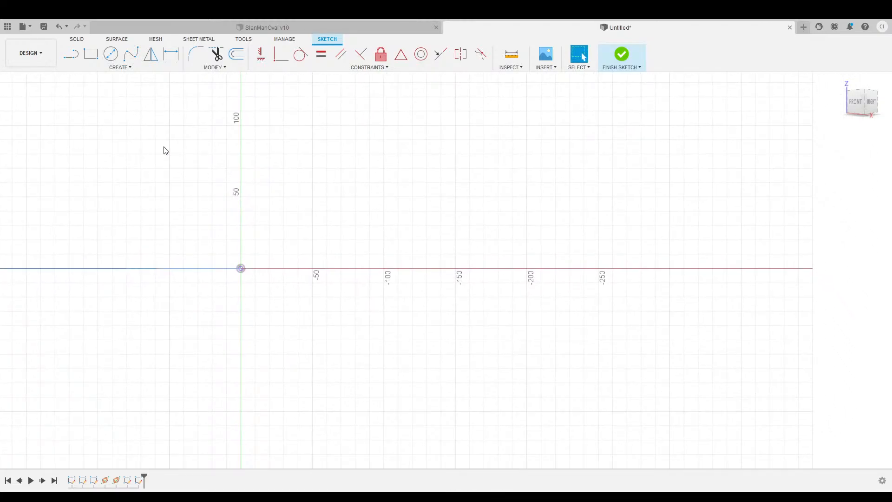
pyautogui.press('l')
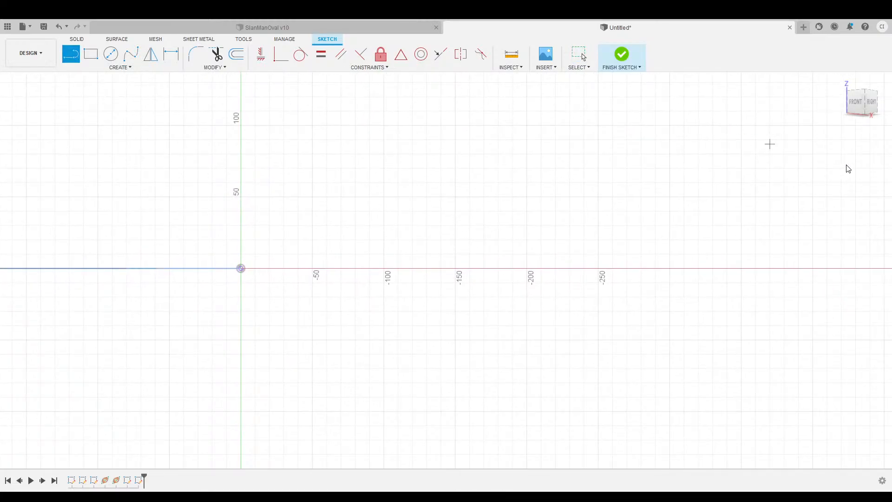
pyautogui.click(240, 269)
pyautogui.click(241, 268)
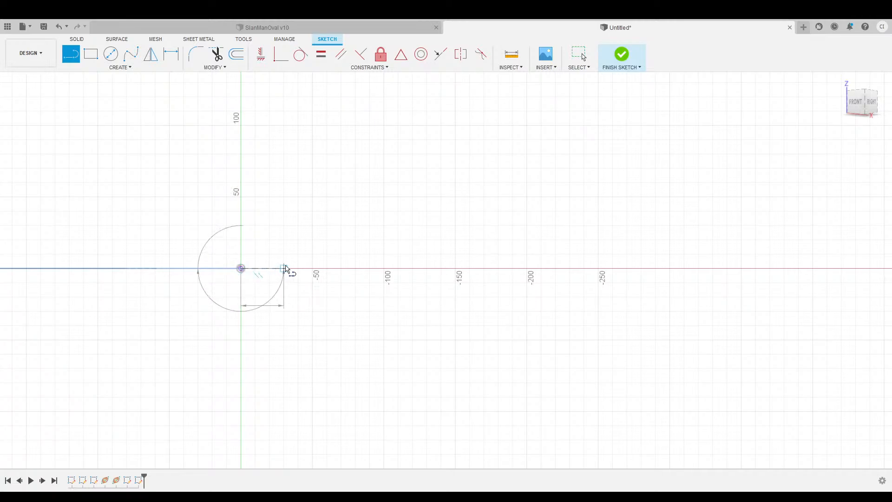
pyautogui.click(348, 268)
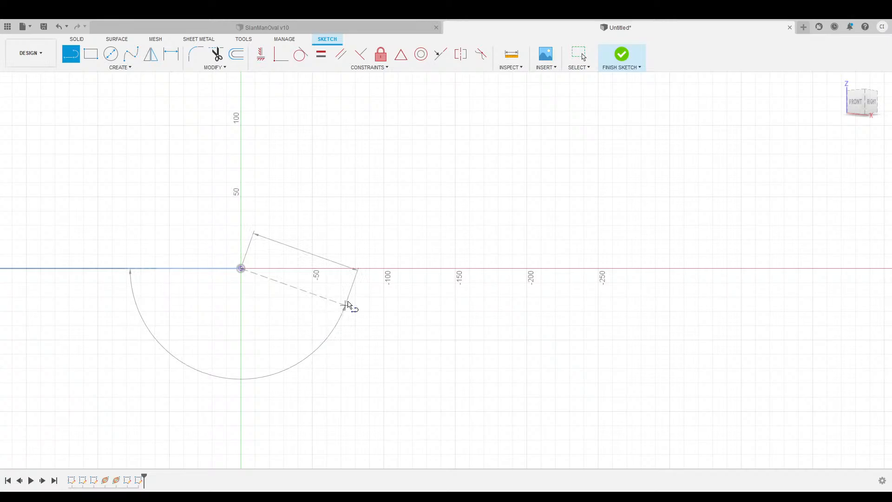
pyautogui.click(357, 268)
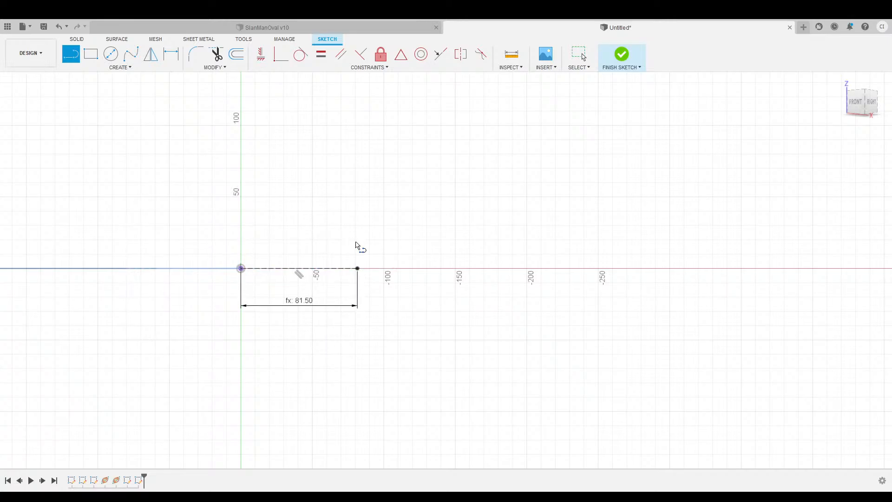
pyautogui.scroll(3, 341, 252)
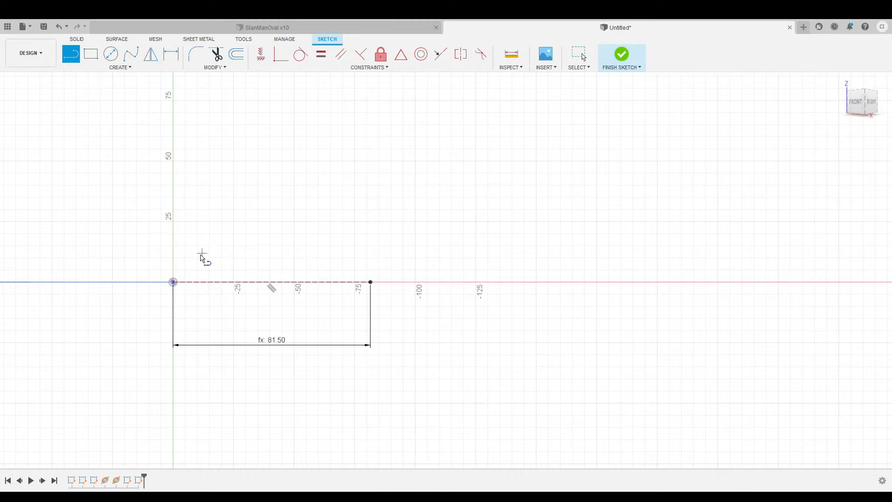
# Draw an 81.50 line from the origin and dimension it 35° above the horizontal line.
pyautogui.click(172, 282)
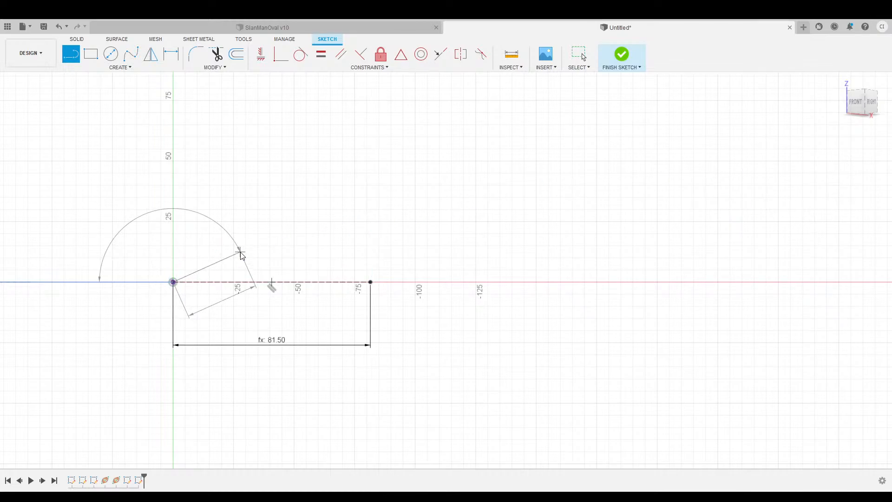
pyautogui.hotkey('ctrl', 'v')
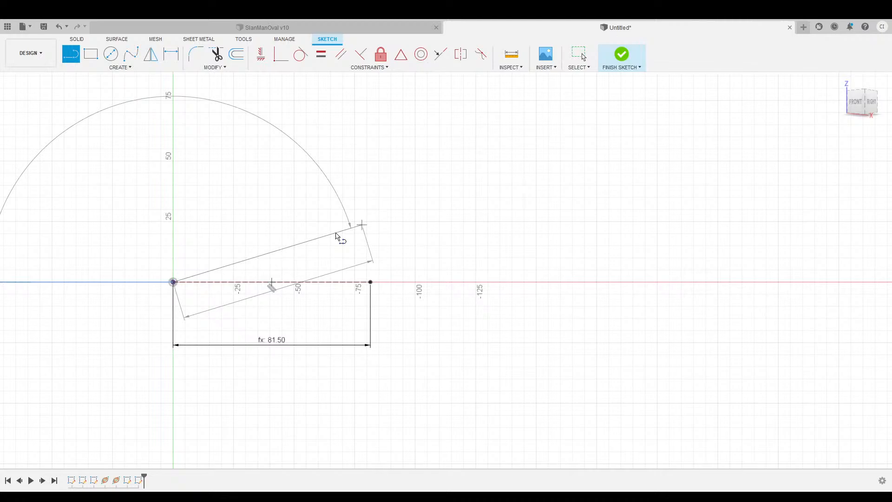
pyautogui.click(338, 225)
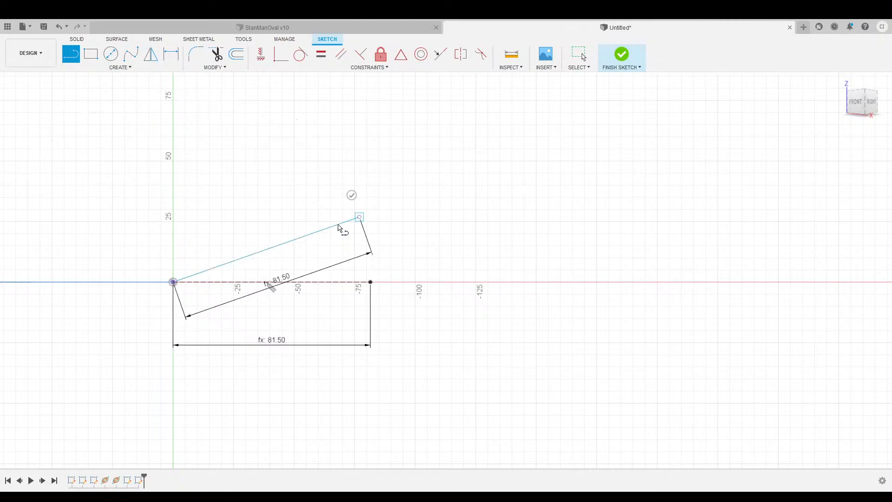
pyautogui.click(351, 194)
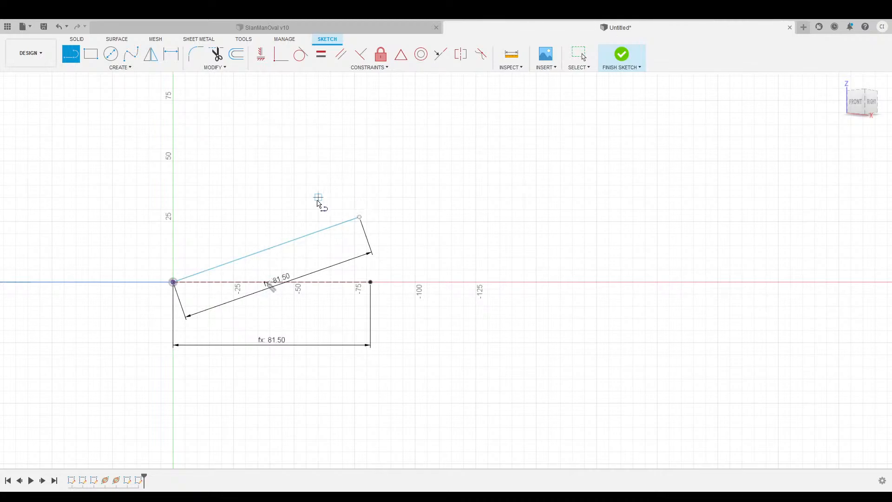
pyautogui.click(172, 54)
pyautogui.click(311, 281)
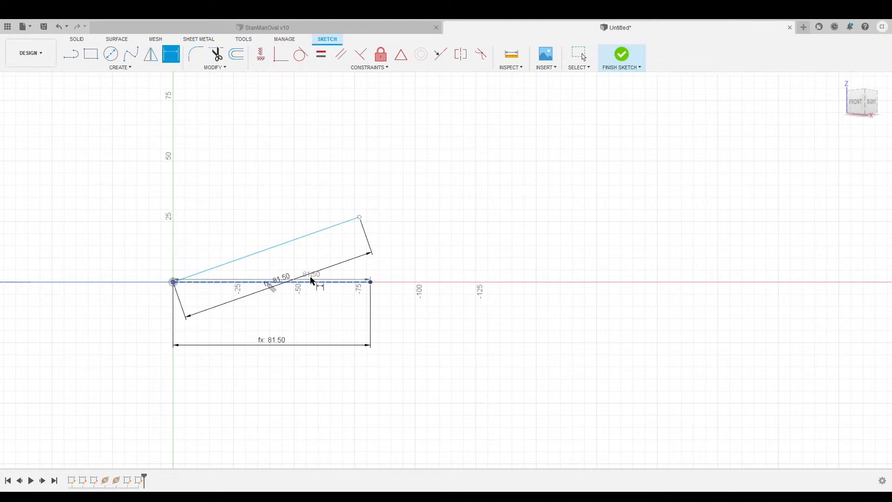
pyautogui.click(300, 238)
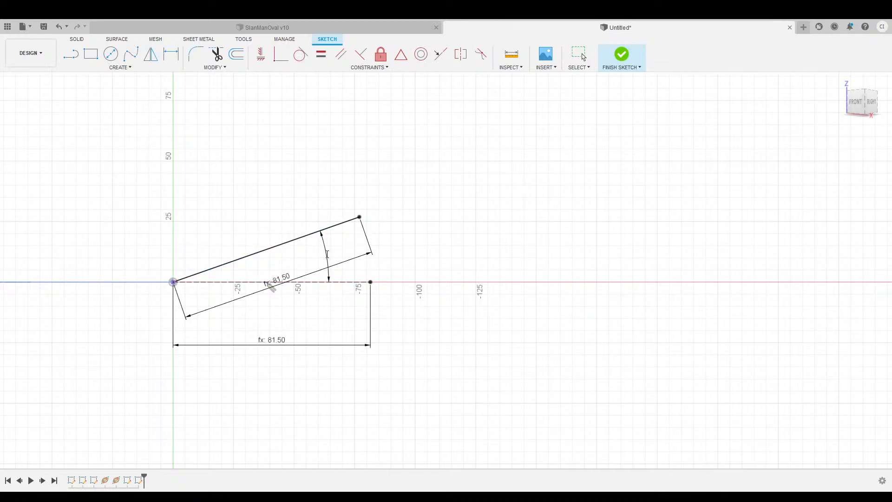
pyautogui.click(327, 254)
pyautogui.write('35')
pyautogui.press('Return')
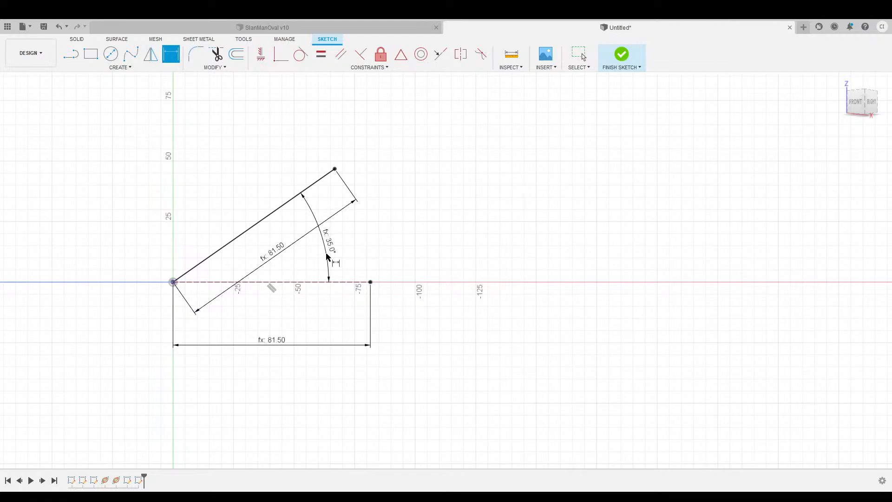
# Trace the flange from the angled line's end: 23.50, 2.25 thick, 16.00 back, 37.00 base.
pyautogui.moveTo(244, 147); pyautogui.dragTo(328, 199, button='middle')
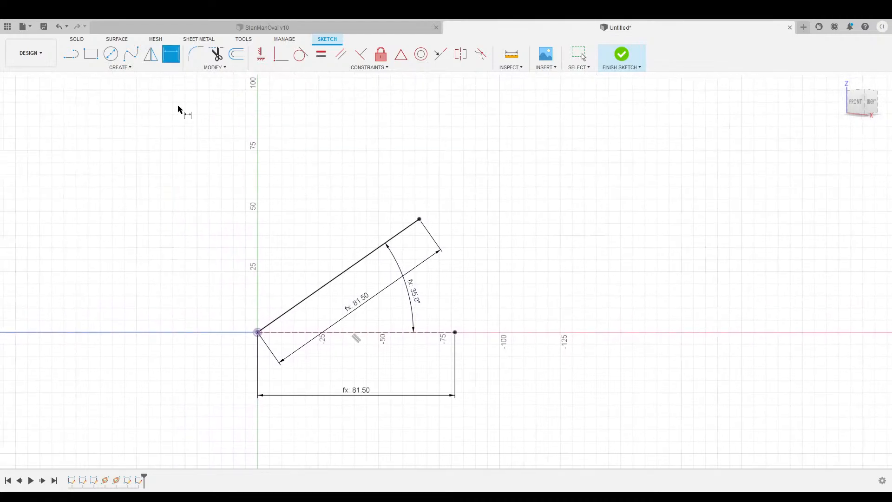
pyautogui.click(72, 55)
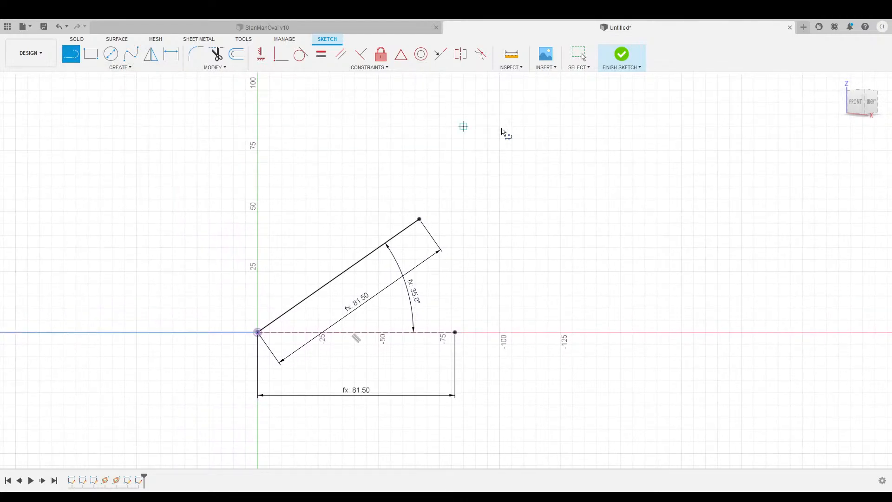
pyautogui.click(418, 219)
pyautogui.click(387, 172)
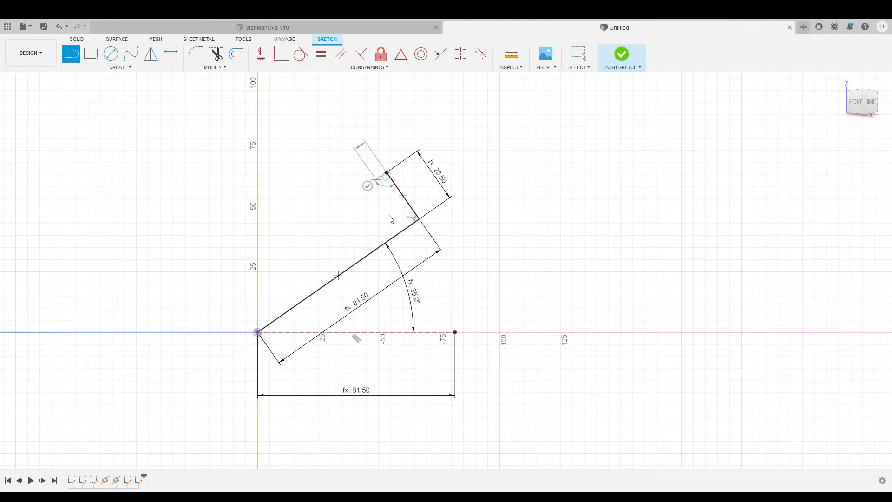
pyautogui.click(382, 175)
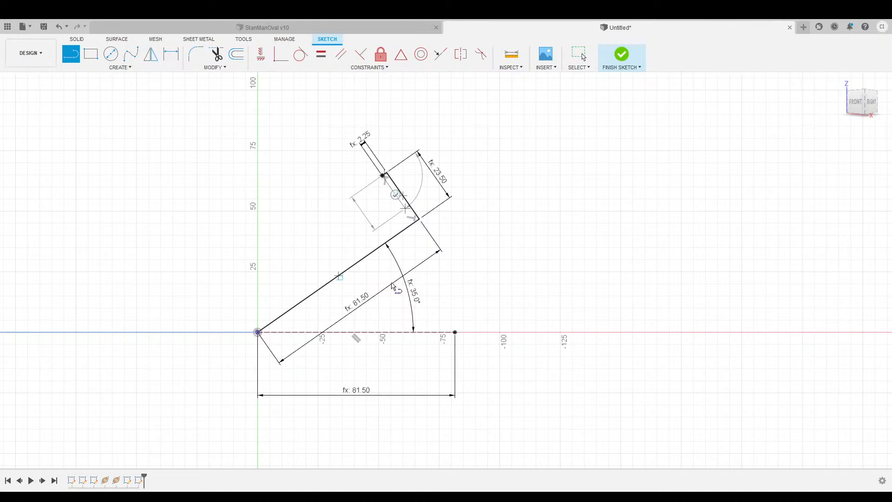
pyautogui.click(390, 186)
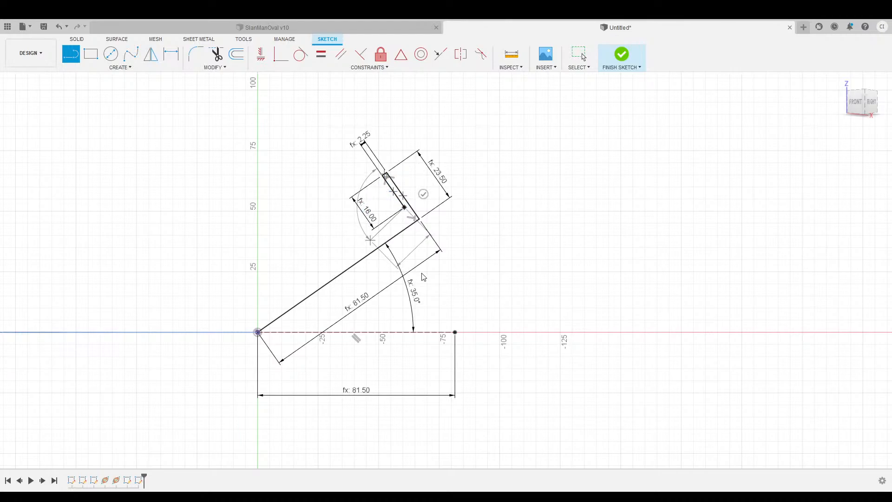
pyautogui.click(344, 249)
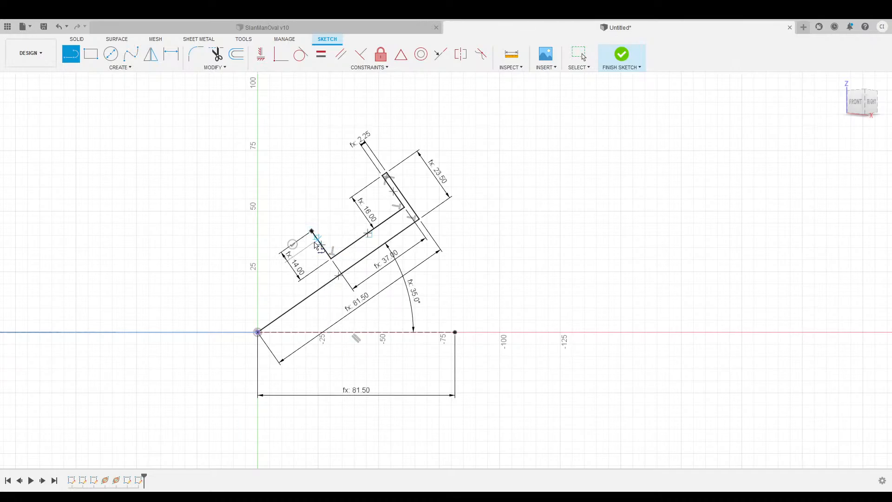
# Add the 14.00 × 3.00 rib, second 37.00 base and 2.25 end flange, close at origin, finish.
pyautogui.click(311, 231)
pyautogui.click(306, 235)
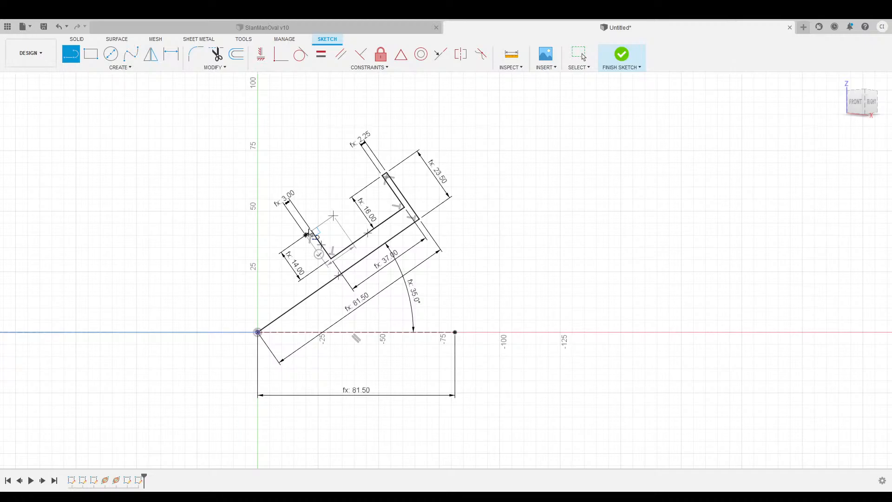
pyautogui.click(325, 262)
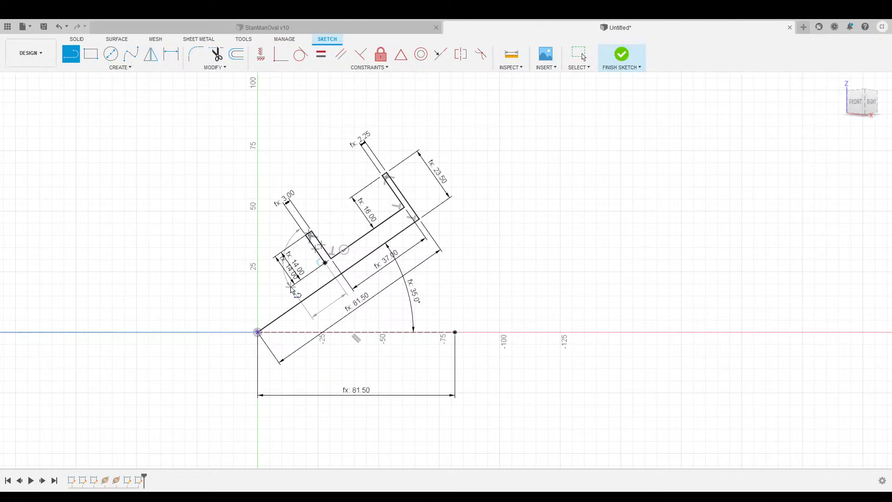
pyautogui.click(252, 314)
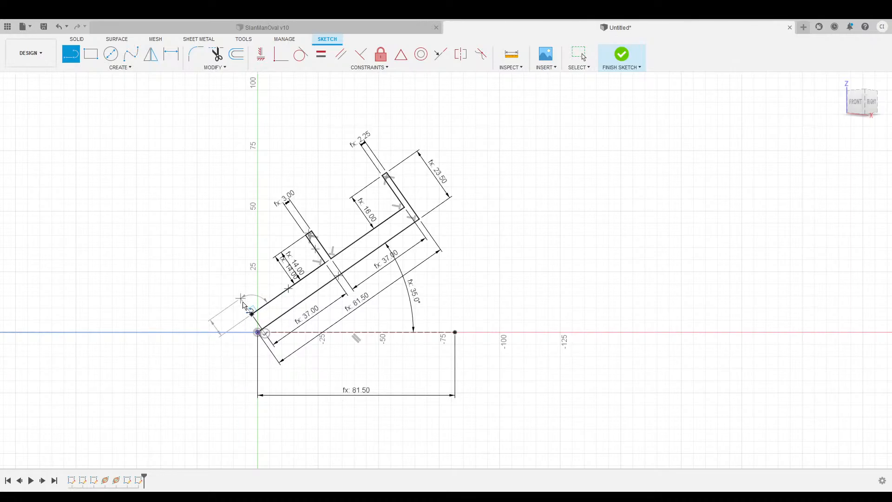
pyautogui.click(241, 298)
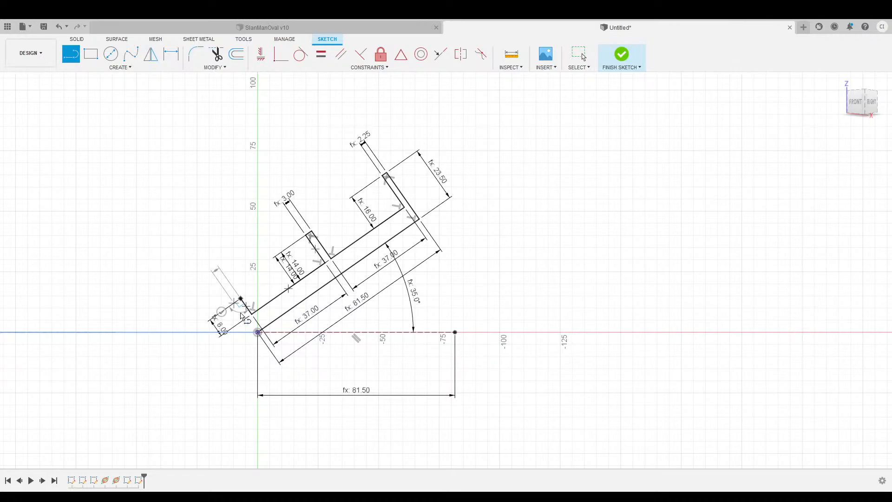
pyautogui.click(237, 302)
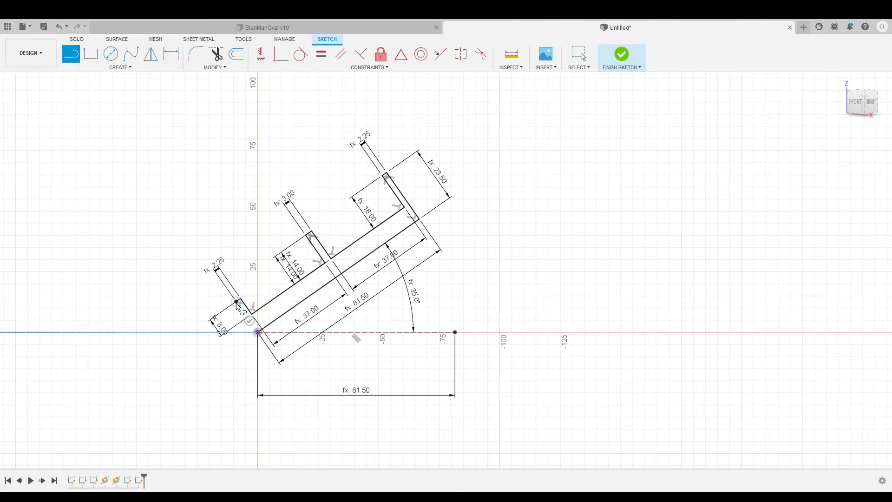
pyautogui.click(257, 331)
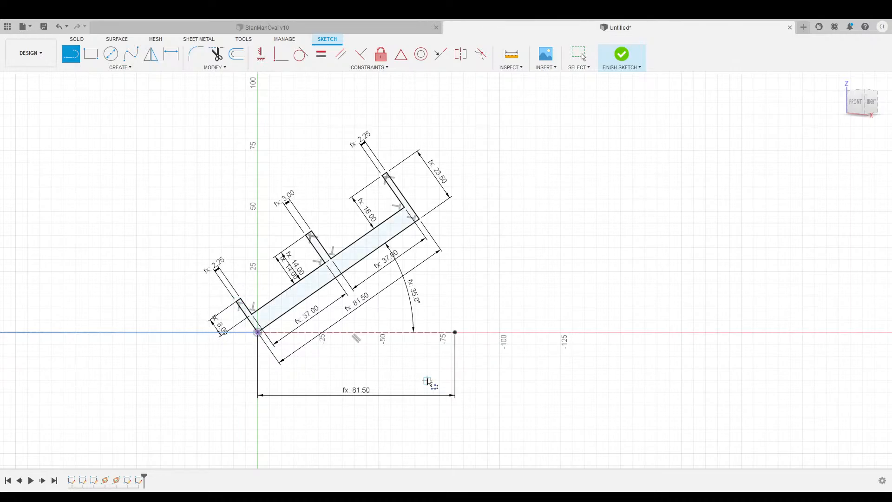
pyautogui.click(621, 55)
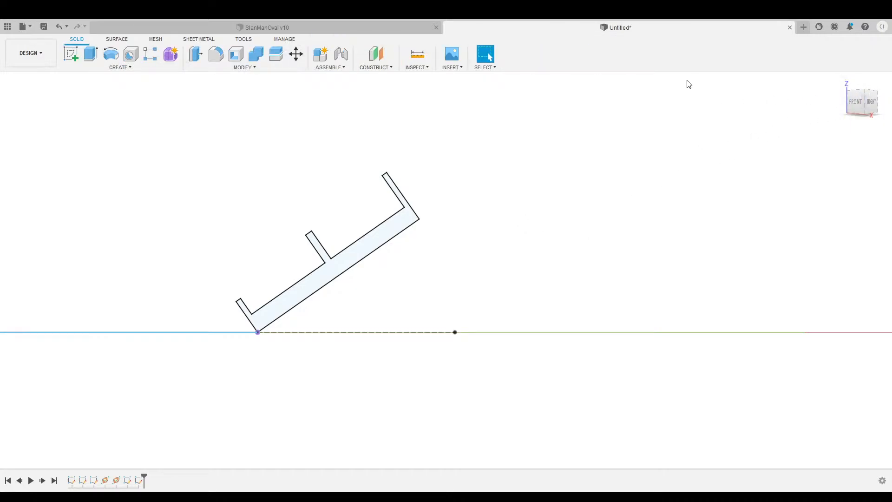
# Frame the profiles from the home view and select the new flanged lane profile.
pyautogui.click(840, 79)
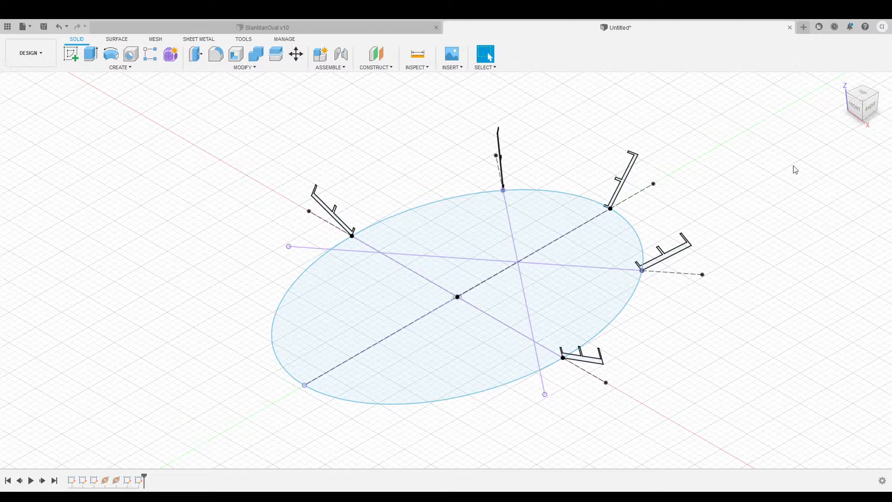
pyautogui.click(842, 81)
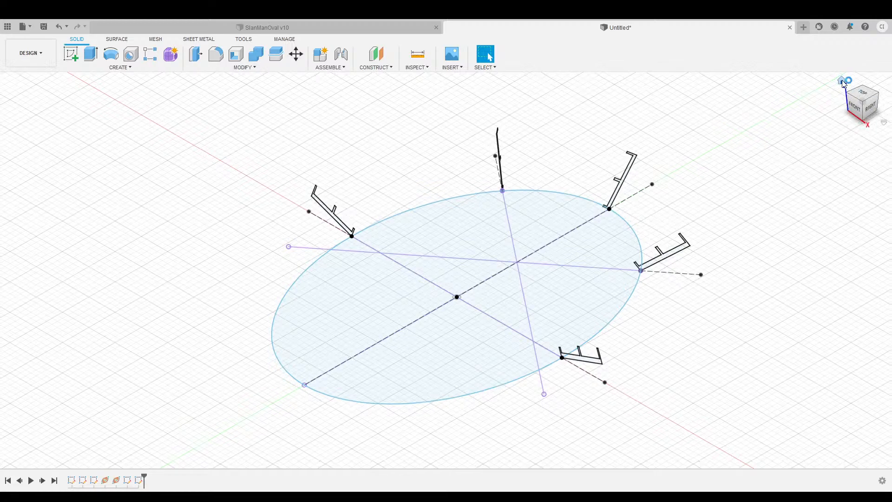
pyautogui.click(858, 111)
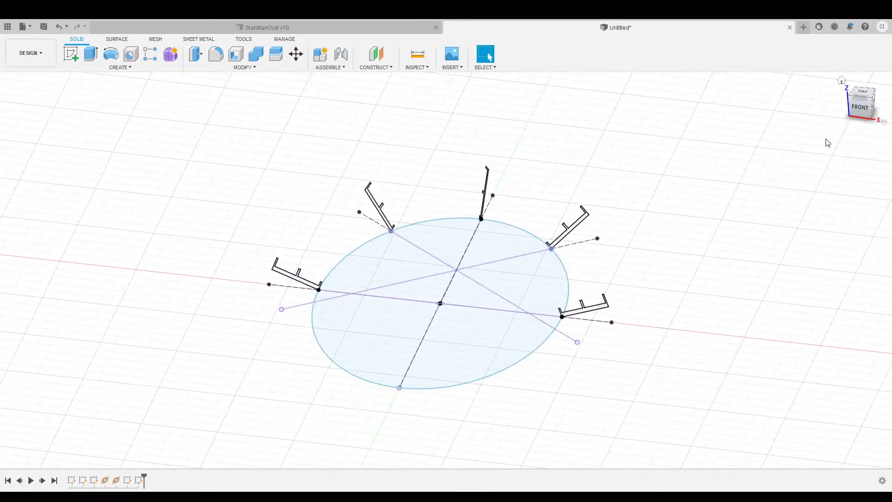
pyautogui.scroll(3, 297, 231)
pyautogui.scroll(-2, 298, 231)
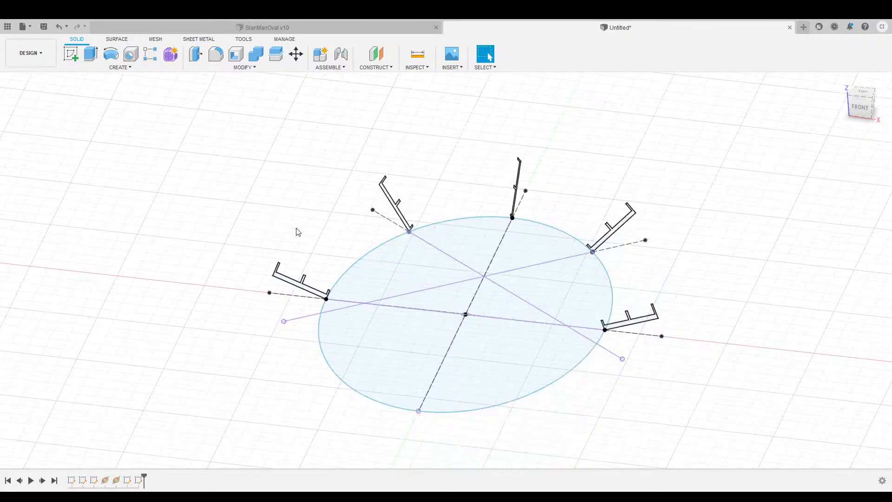
pyautogui.moveTo(283, 201); pyautogui.dragTo(205, 192, button='middle')
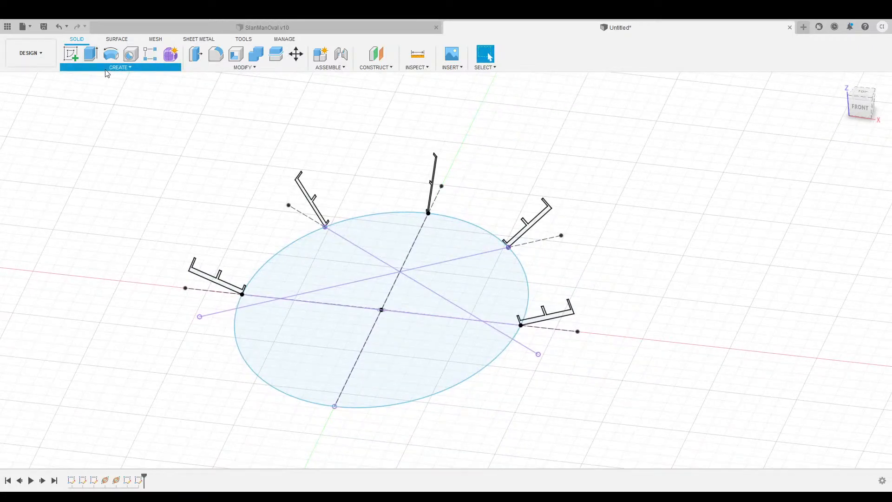
pyautogui.scroll(4, 221, 307)
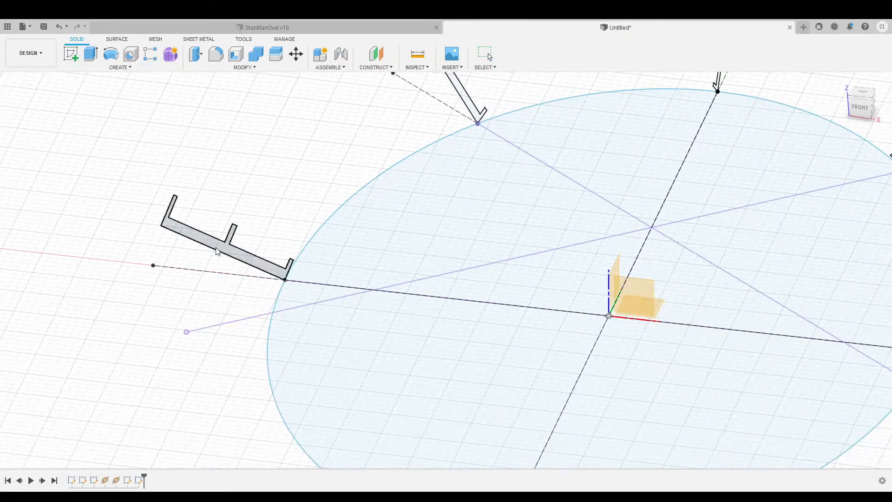
pyautogui.click(217, 251)
pyautogui.moveTo(231, 151); pyautogui.dragTo(160, 261, button='middle')
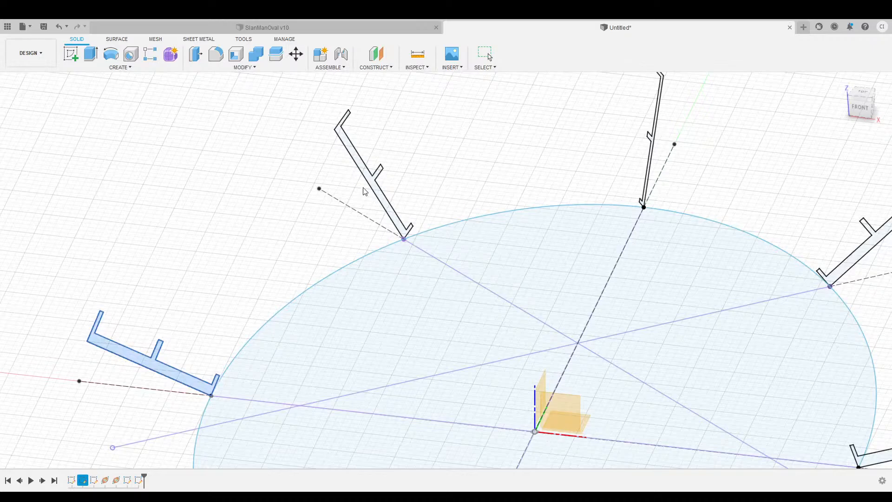
pyautogui.scroll(2, 370, 186)
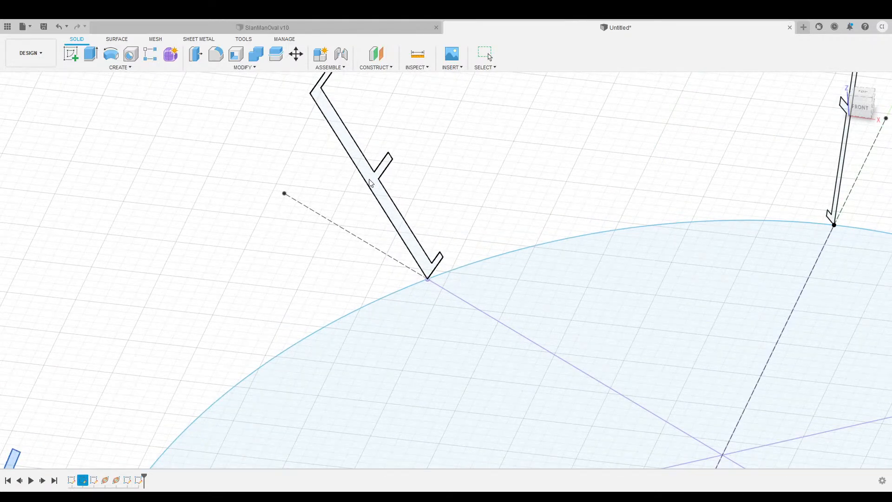
# Add the remaining track profiles in order around the oval and set the ellipse as the rail.
pyautogui.click(369, 180)
pyautogui.moveTo(544, 154)
pyautogui.mouseDown(button='middle')
pyautogui.moveTo(321, 199)
pyautogui.moveTo(182, 208)
pyautogui.mouseUp(button='middle')
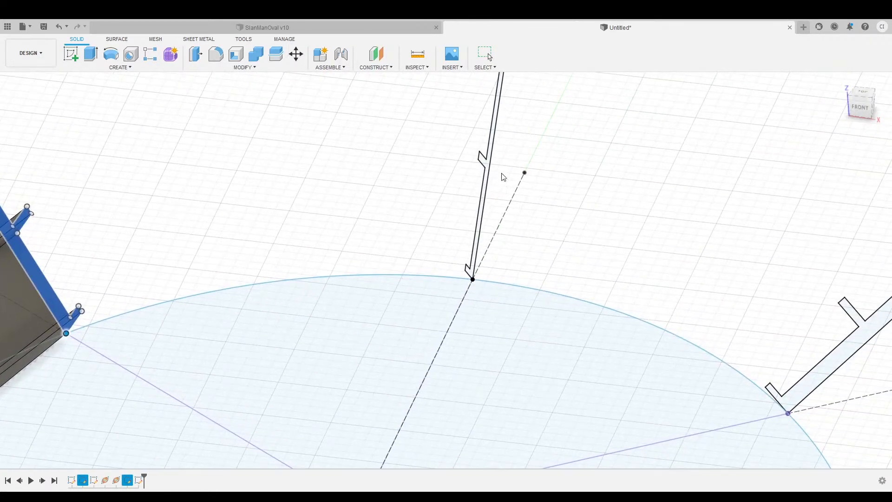
pyautogui.keyDown('shift'); pyautogui.moveTo(853, 109); pyautogui.dragTo(737, 110, button='middle'); pyautogui.keyUp('shift')
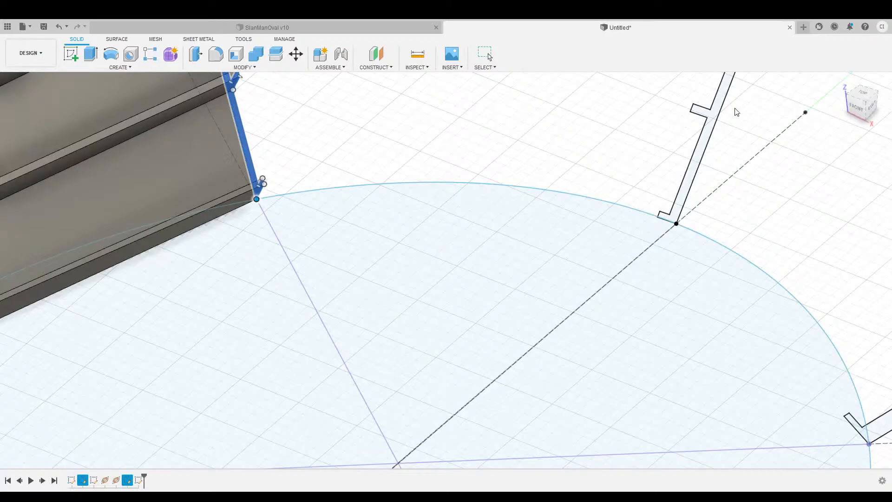
pyautogui.click(713, 119)
pyautogui.scroll(-3, 698, 123)
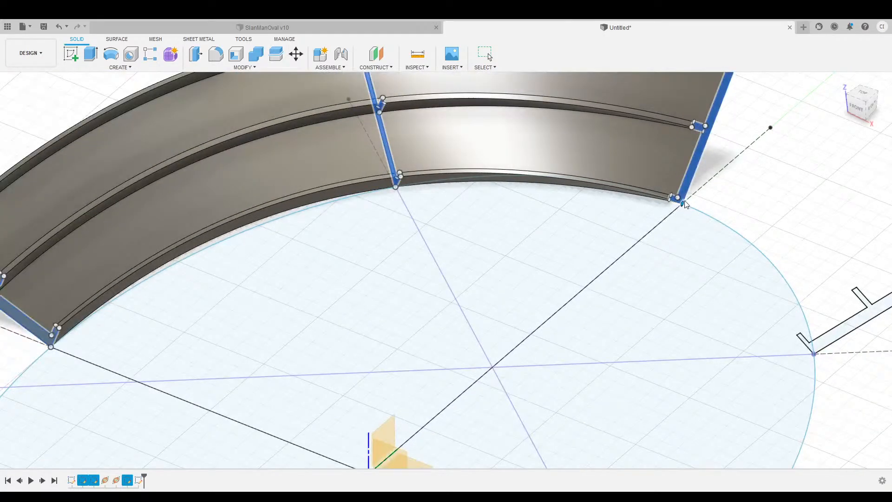
pyautogui.moveTo(793, 108); pyautogui.dragTo(545, 88, button='middle')
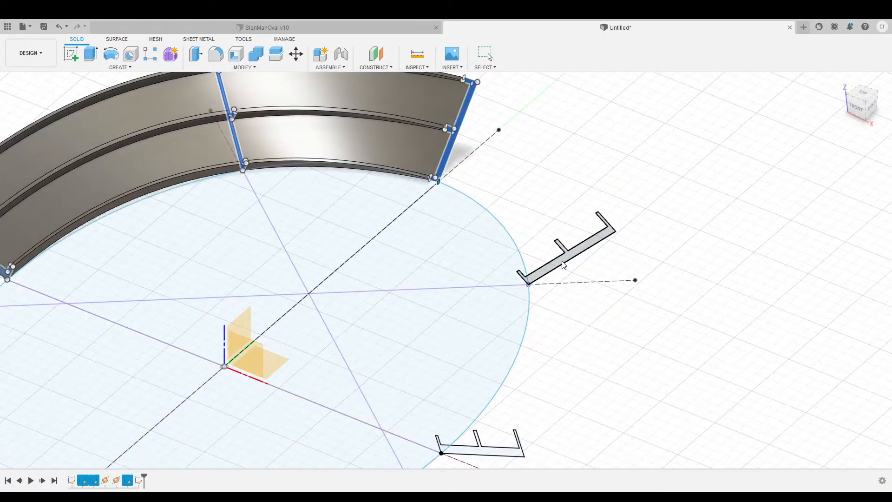
pyautogui.click(562, 263)
pyautogui.moveTo(563, 278); pyautogui.dragTo(579, 347, button='middle')
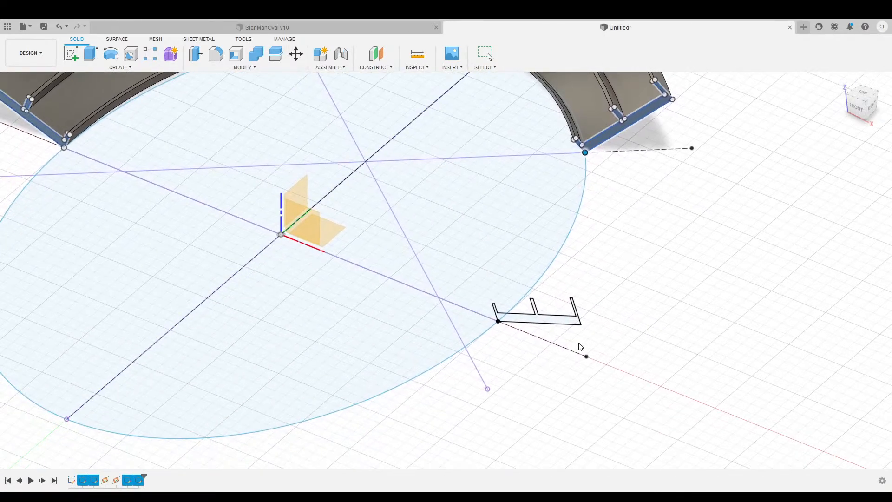
pyautogui.click(534, 322)
pyautogui.scroll(-3, 529, 394)
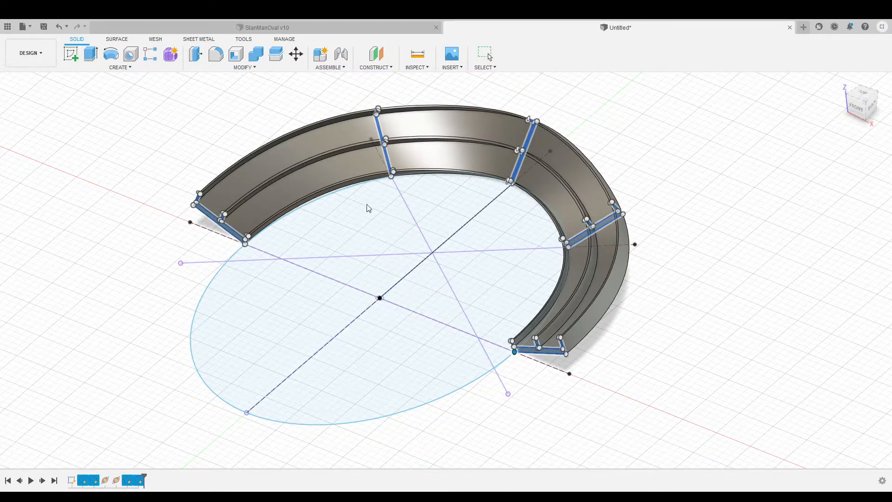
pyautogui.click(332, 193)
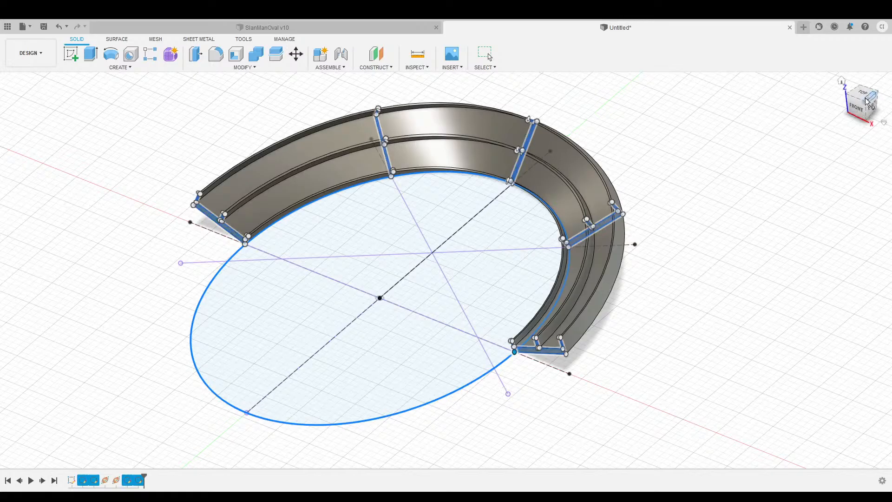
# Orbit and pan around the lofted track preview to check it from the side.
pyautogui.moveTo(857, 113)
pyautogui.mouseDown()
pyautogui.moveTo(871, 108)
pyautogui.moveTo(874, 94)
pyautogui.moveTo(869, 114)
pyautogui.moveTo(855, 110)
pyautogui.moveTo(871, 113)
pyautogui.mouseUp()
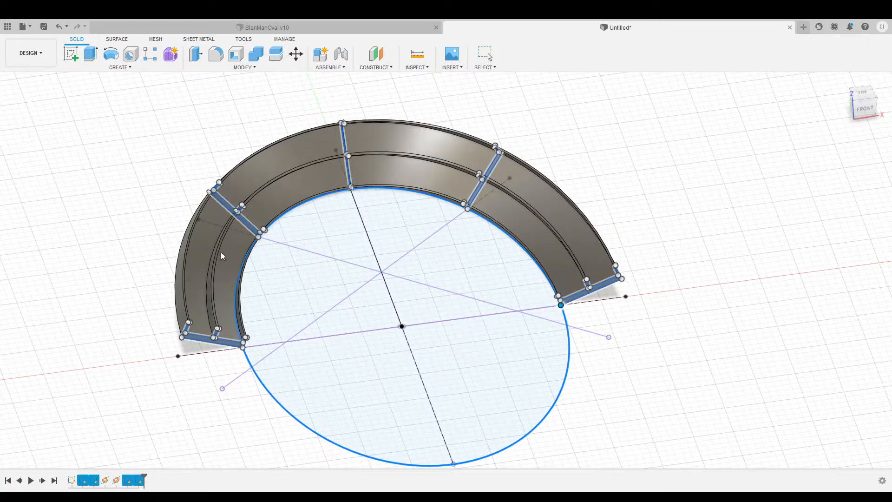
pyautogui.moveTo(563, 143); pyautogui.dragTo(637, 137, button='middle')
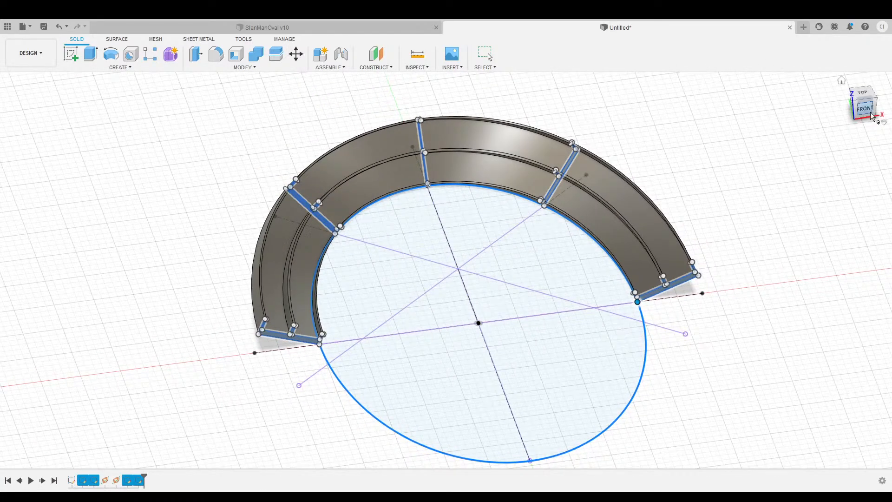
pyautogui.moveTo(869, 116); pyautogui.dragTo(850, 112)
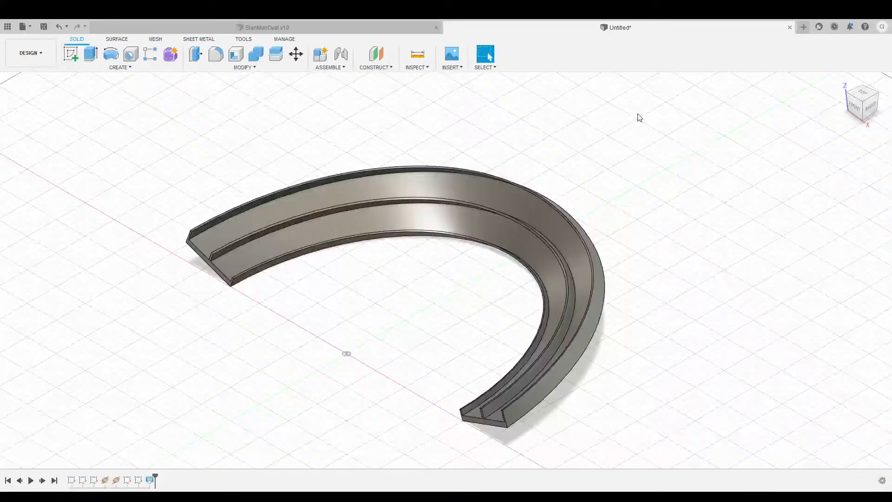
pyautogui.moveTo(859, 108); pyautogui.dragTo(872, 116)
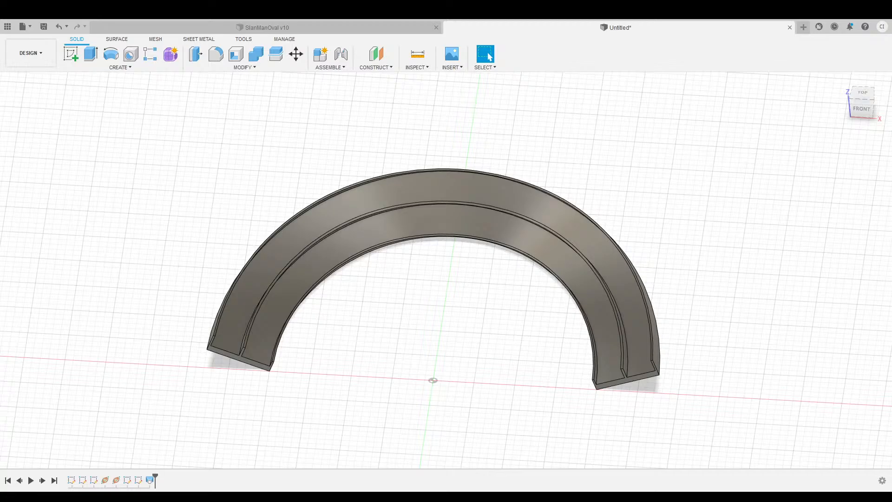
pyautogui.moveTo(862, 105)
pyautogui.mouseDown()
pyautogui.moveTo(872, 111)
pyautogui.moveTo(882, 98)
pyautogui.moveTo(865, 103)
pyautogui.mouseUp()
pyautogui.scroll(-3, 352, 336)
pyautogui.scroll(6, 358, 335)
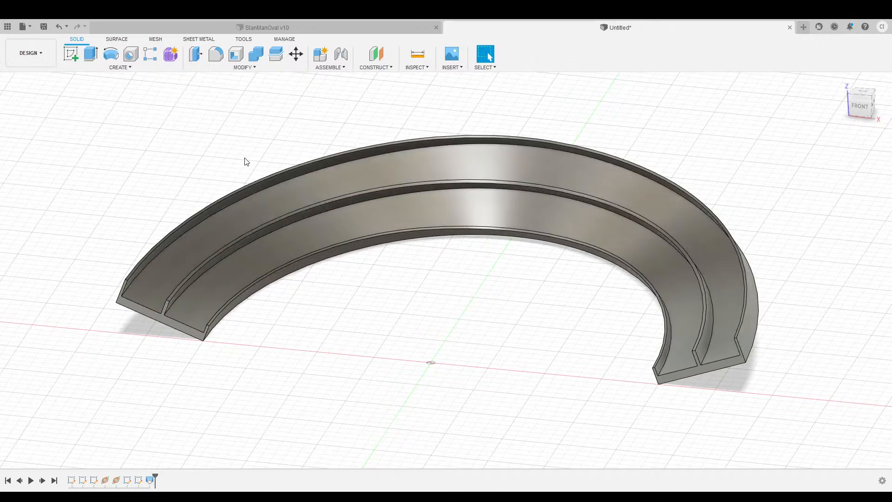
pyautogui.click(228, 65)
pyautogui.click(863, 420)
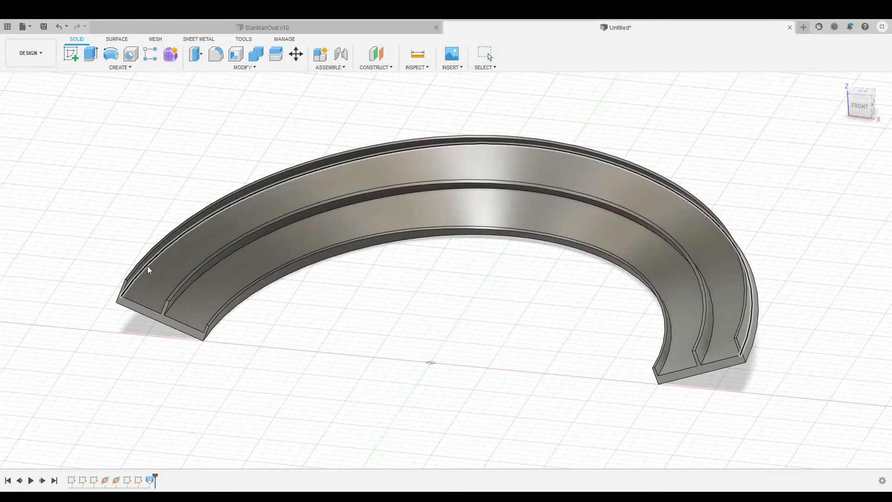
# Select the outer rim and inner rib top edges and enter chamfer distances 5 and 1.
pyautogui.click(148, 266)
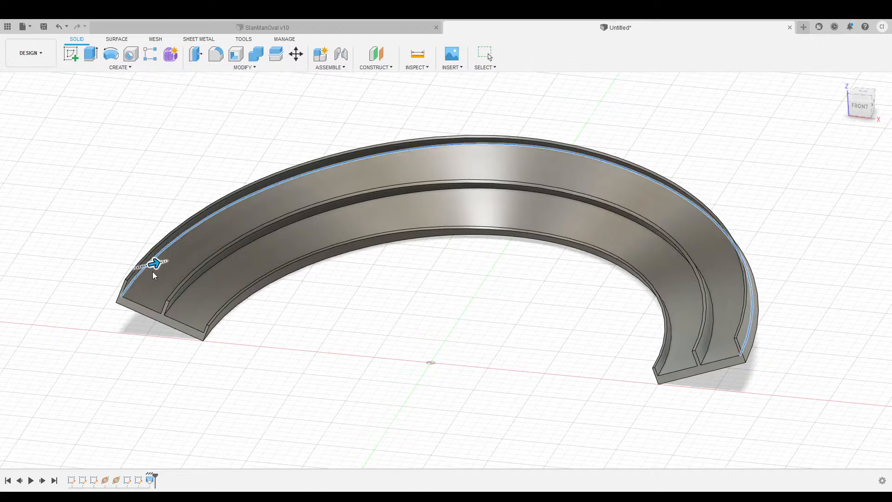
pyautogui.click(180, 299)
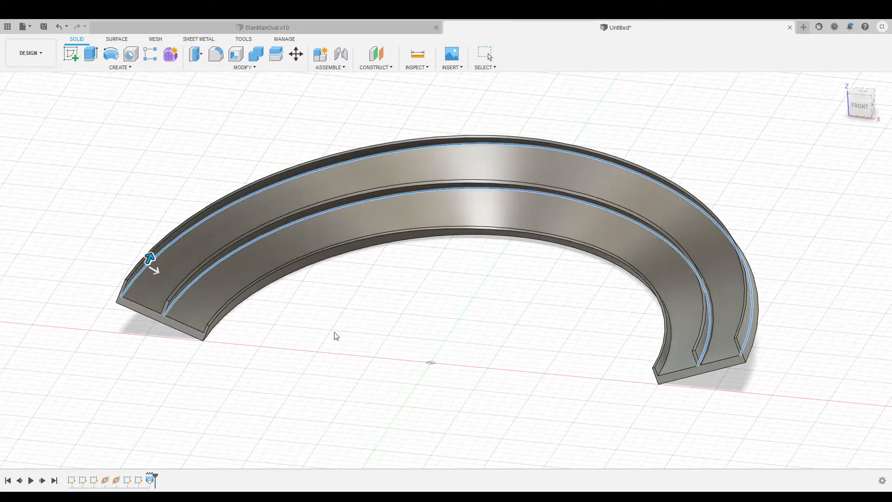
pyautogui.write('5')
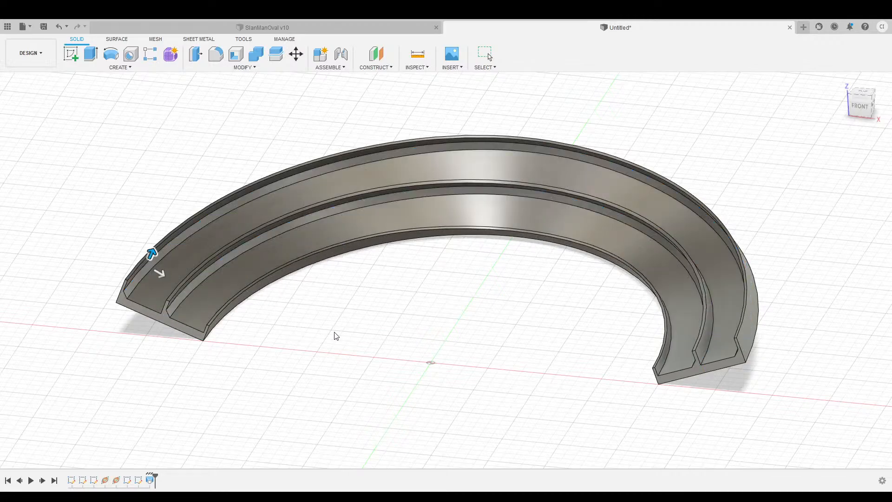
pyautogui.press('Tab')
pyautogui.write('1')
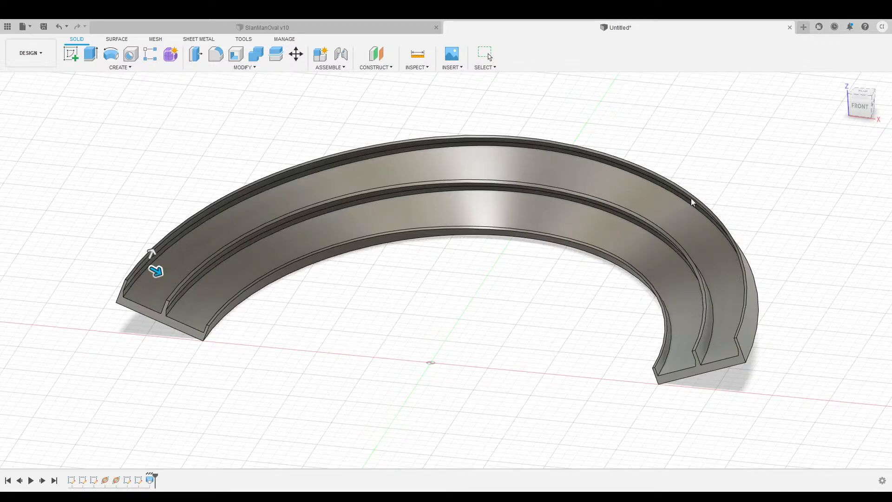
pyautogui.press('Escape')
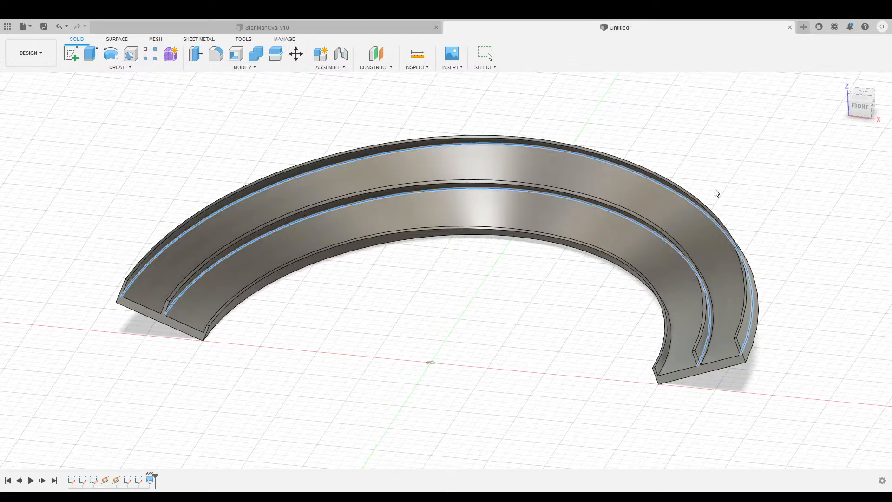
# Add the inner rib groove and inner bottom edges, apply the chamfer, and review from home.
pyautogui.moveTo(857, 104); pyautogui.dragTo(880, 103)
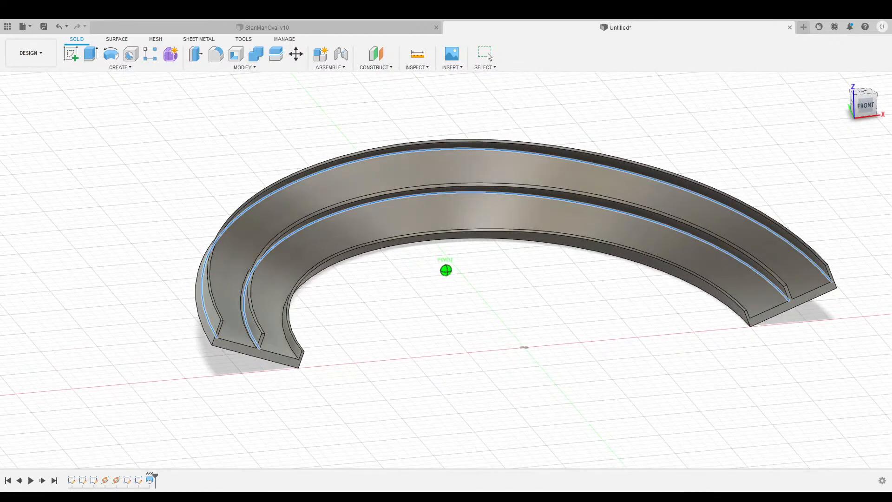
pyautogui.click(240, 306)
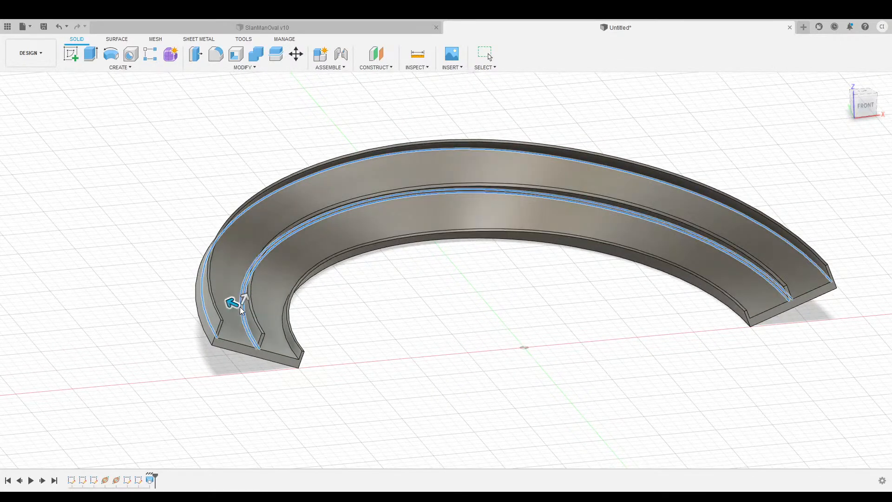
pyautogui.click(283, 335)
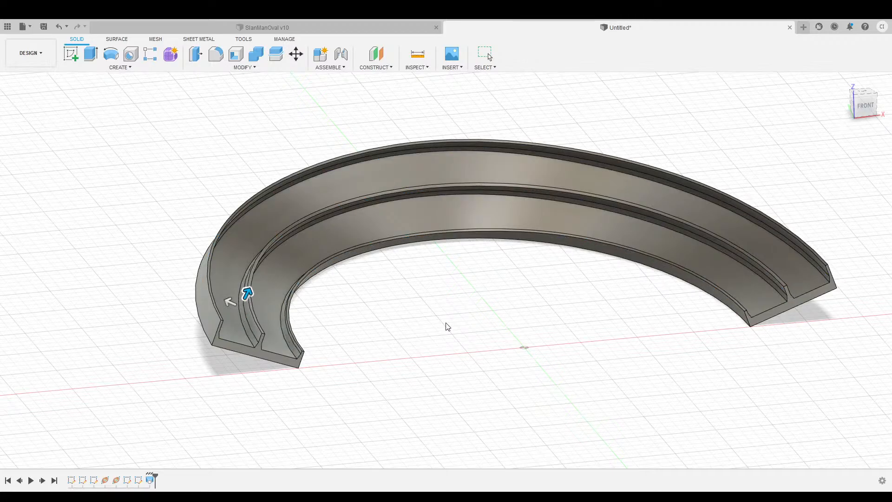
pyautogui.press('Return')
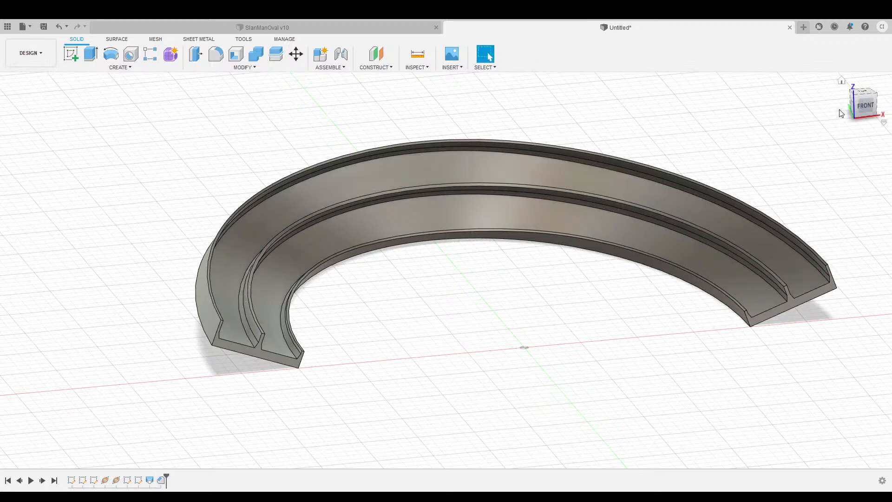
pyautogui.click(843, 88)
pyautogui.scroll(2, 234, 301)
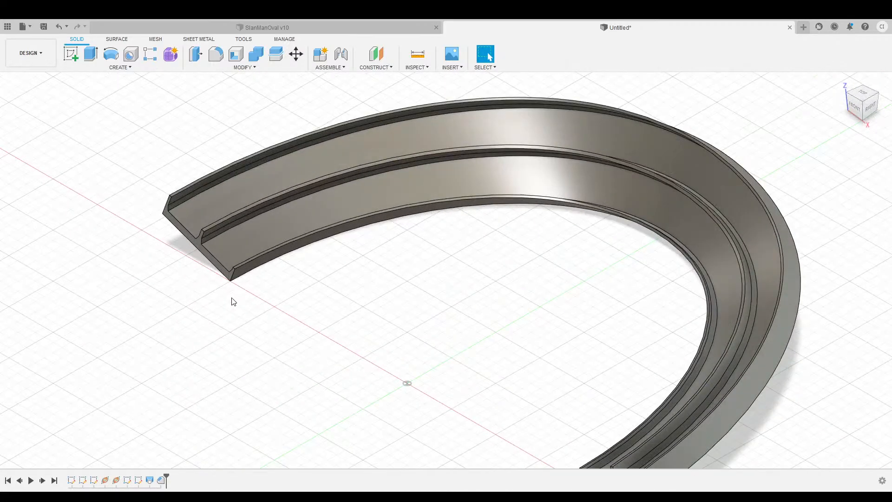
pyautogui.scroll(2, 263, 300)
pyautogui.scroll(-4, 348, 294)
pyautogui.scroll(4, 350, 297)
pyautogui.scroll(-2, 351, 297)
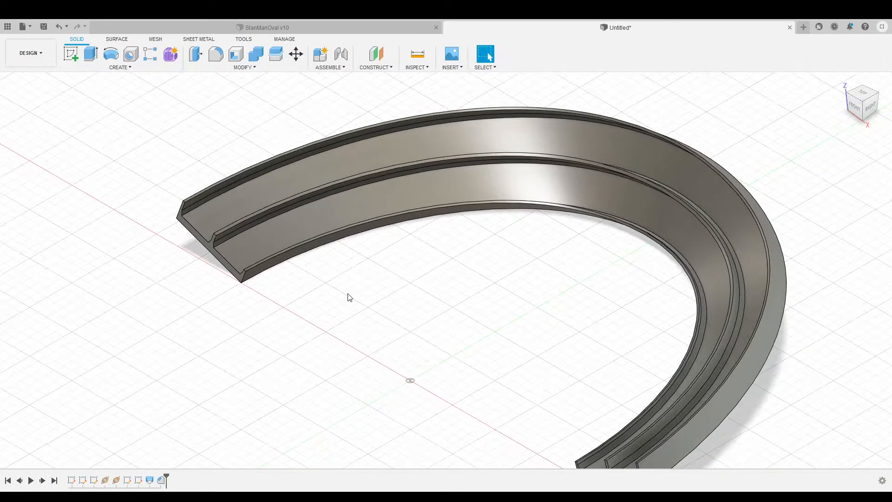
pyautogui.moveTo(854, 110); pyautogui.dragTo(871, 107)
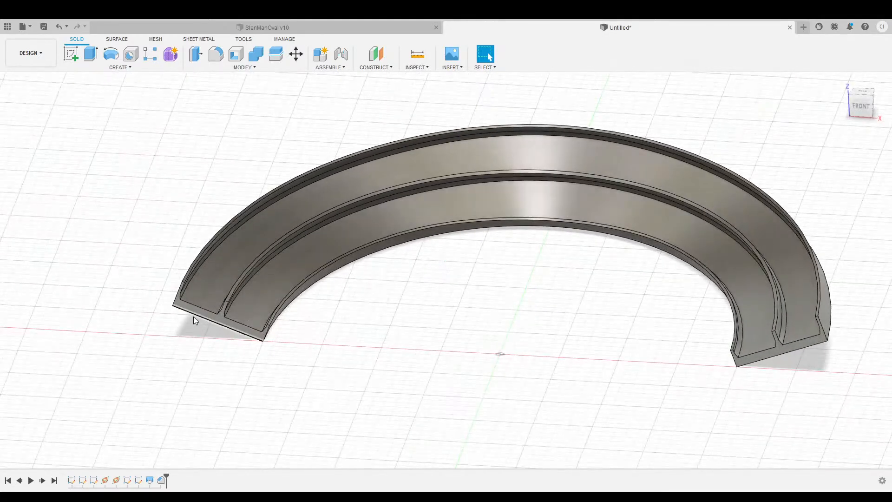
pyautogui.scroll(3, 172, 310)
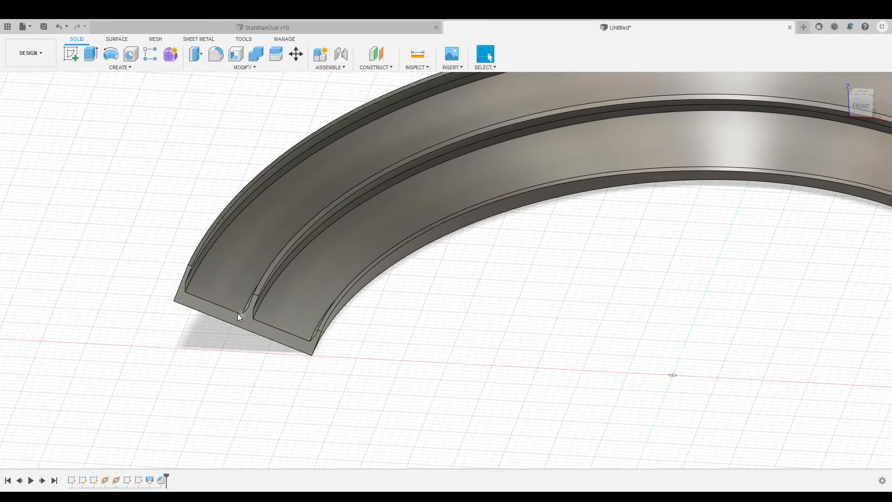
# Bring the track's left end into front view and select its end face.
pyautogui.moveTo(729, 249); pyautogui.dragTo(630, 215, button='middle')
pyautogui.moveTo(415, 251); pyautogui.dragTo(488, 284, button='middle')
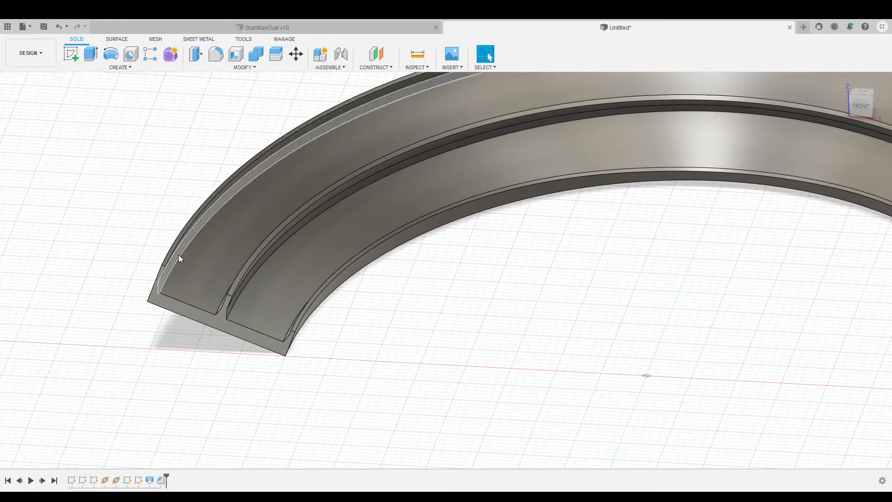
pyautogui.scroll(-4, 531, 316)
pyautogui.moveTo(667, 313); pyautogui.dragTo(501, 304, button='middle')
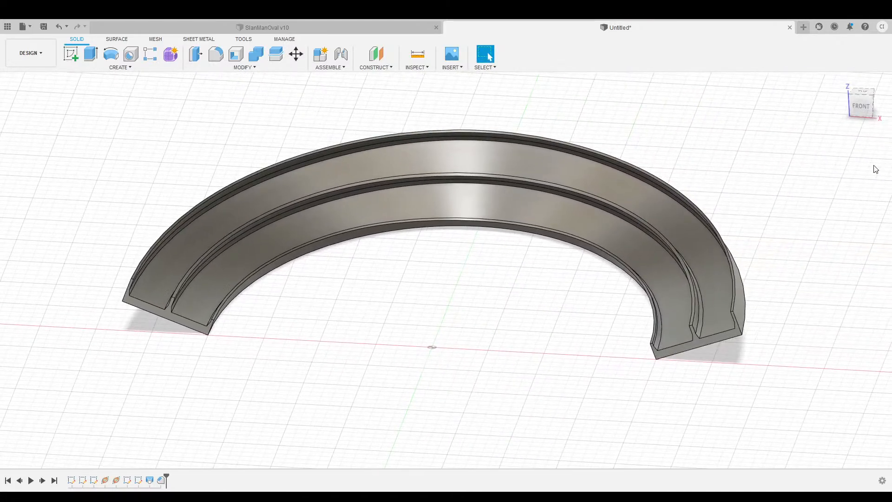
pyautogui.click(843, 82)
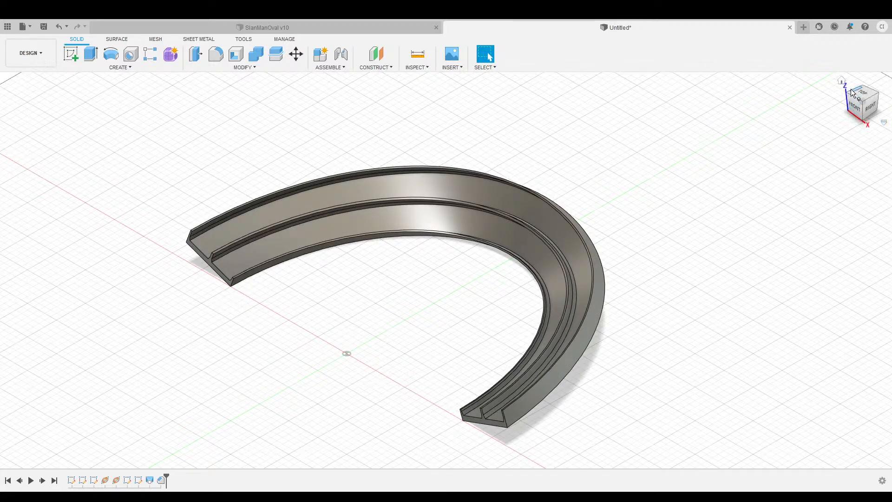
pyautogui.click(854, 108)
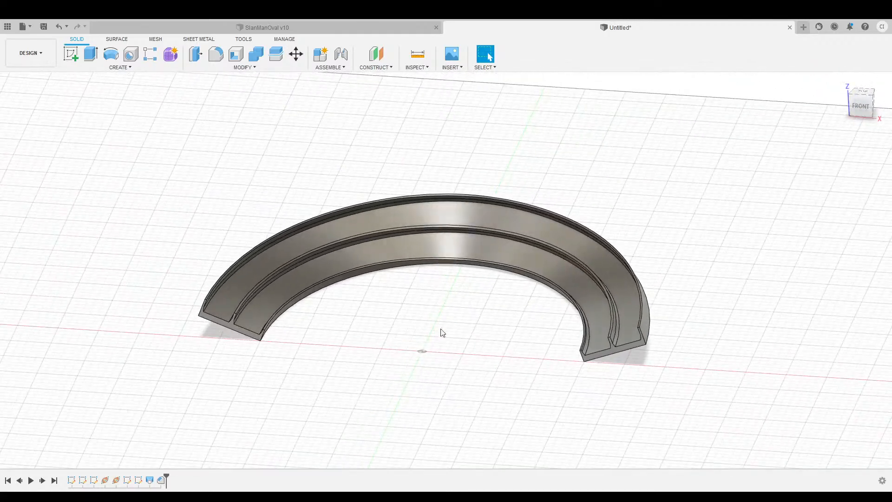
pyautogui.scroll(3, 316, 350)
pyautogui.moveTo(385, 343); pyautogui.dragTo(372, 305, button='middle')
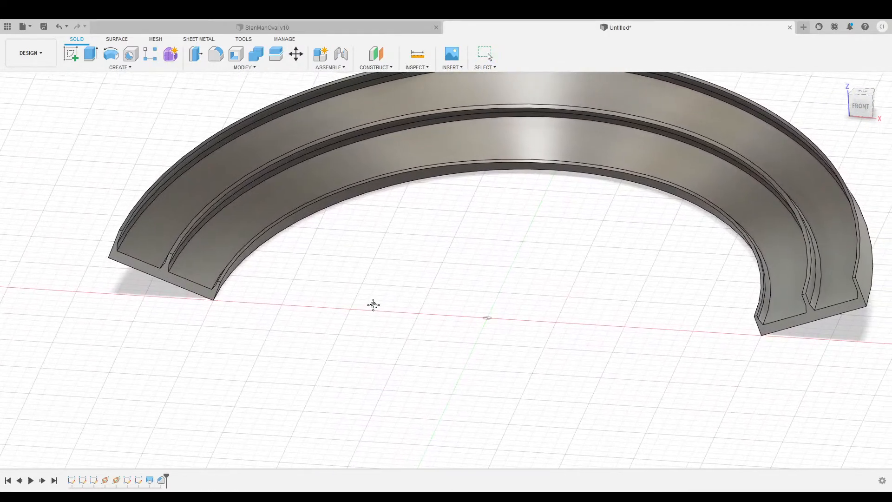
pyautogui.click(190, 287)
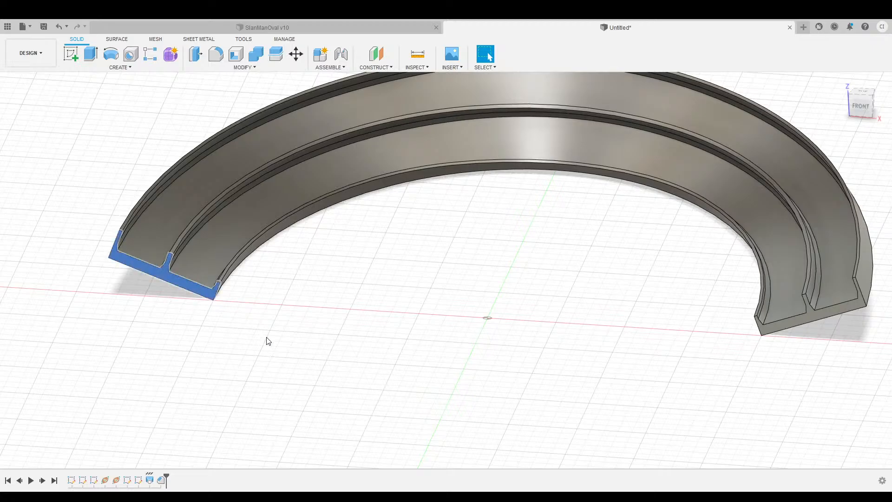
# Sketch a 25 × 2 rectangle from the end face's bottom corner and finish the sketch.
pyautogui.click(71, 54)
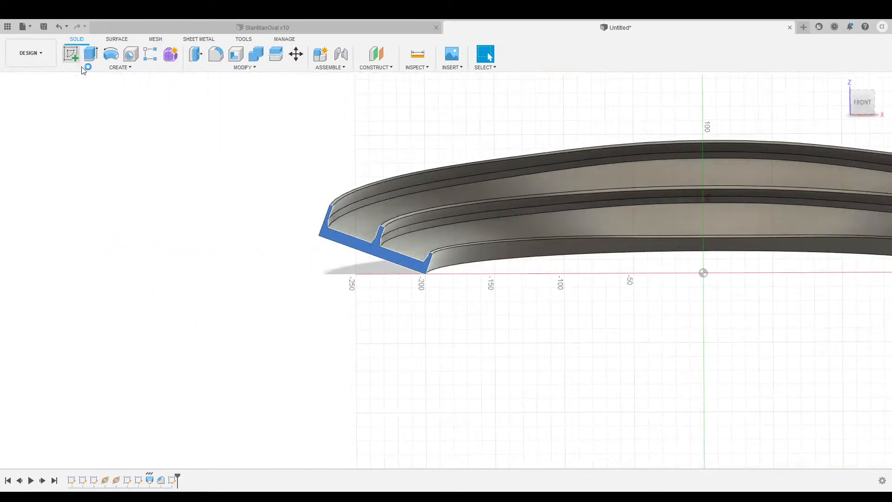
pyautogui.scroll(3, 520, 313)
pyautogui.moveTo(516, 283); pyautogui.dragTo(383, 301, button='middle')
pyautogui.moveTo(334, 285); pyautogui.dragTo(313, 289, button='middle')
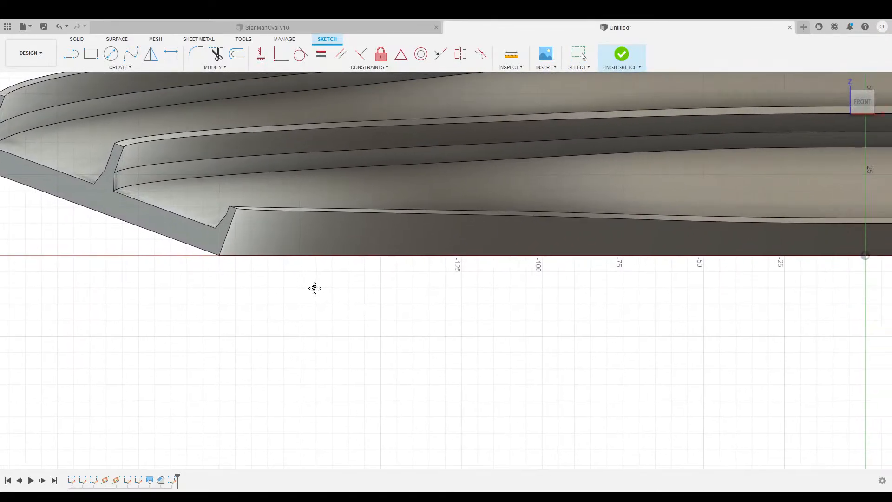
pyautogui.click(91, 58)
pyautogui.scroll(2, 226, 239)
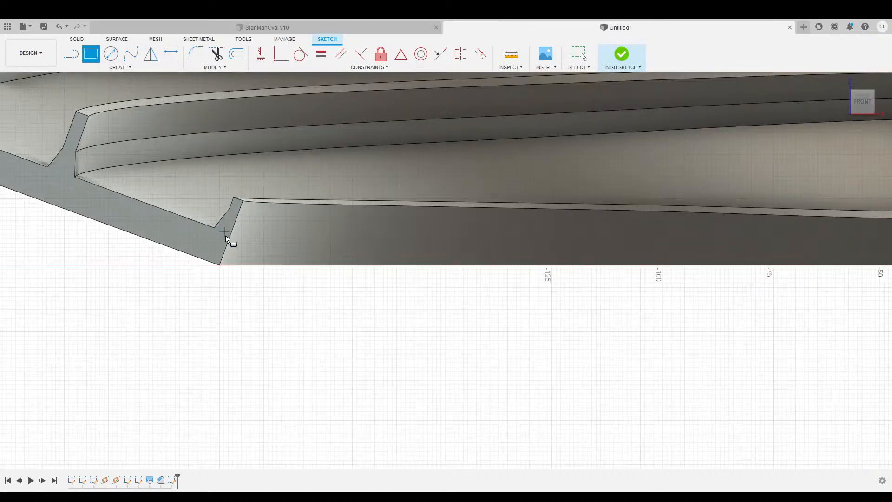
pyautogui.scroll(2, 226, 238)
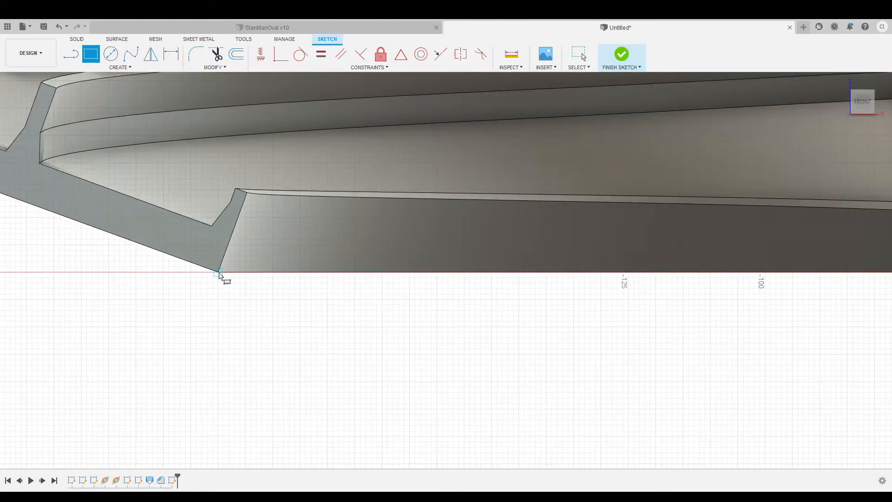
pyautogui.click(219, 272)
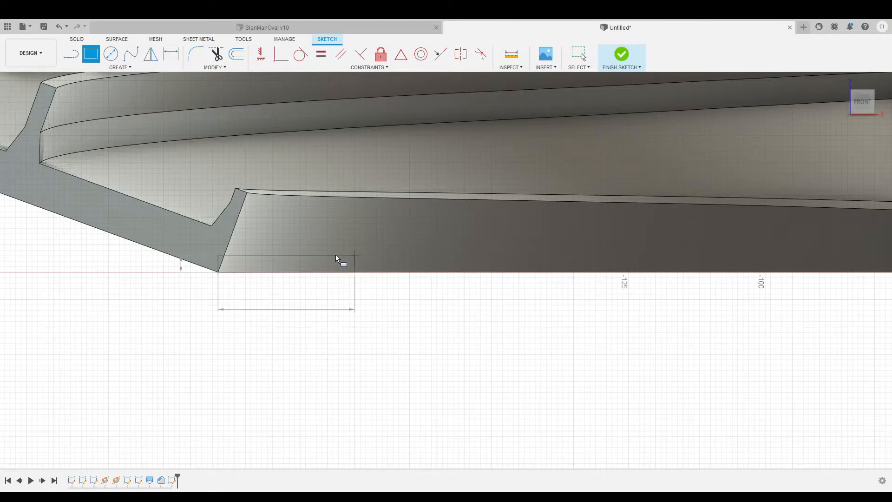
pyautogui.press('Return')
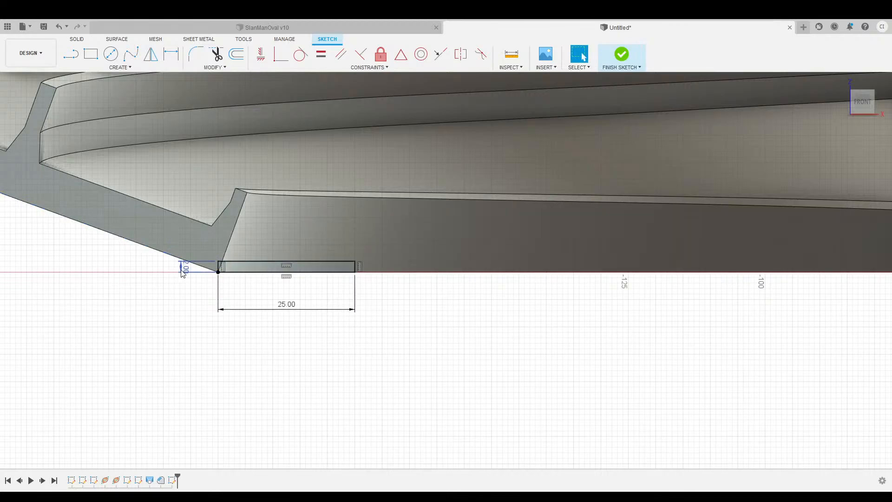
pyautogui.click(874, 324)
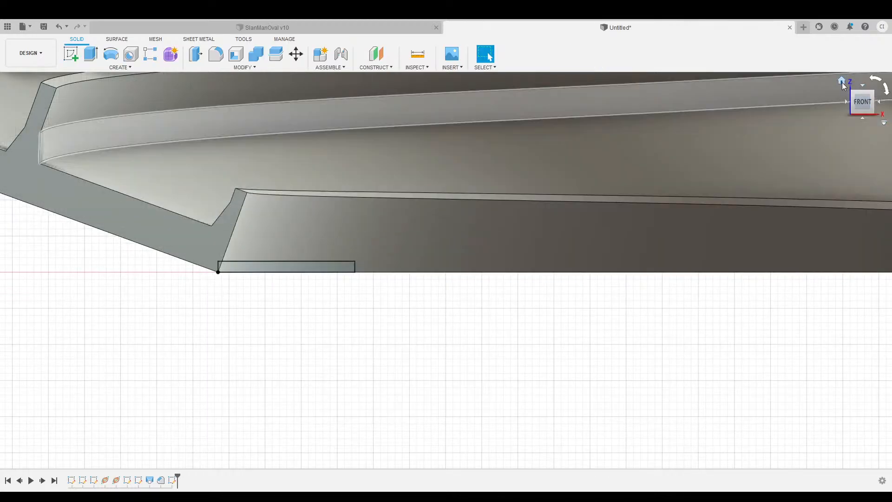
pyautogui.click(841, 81)
# Sweep the end rectangle along the inner bottom edge to form a 25-wide flat flange.
pyautogui.scroll(5, 226, 311)
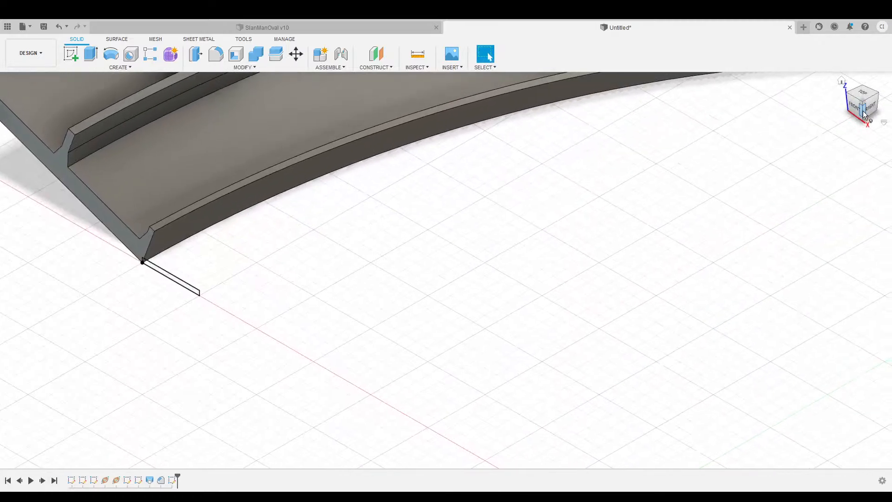
pyautogui.moveTo(855, 109); pyautogui.dragTo(844, 118)
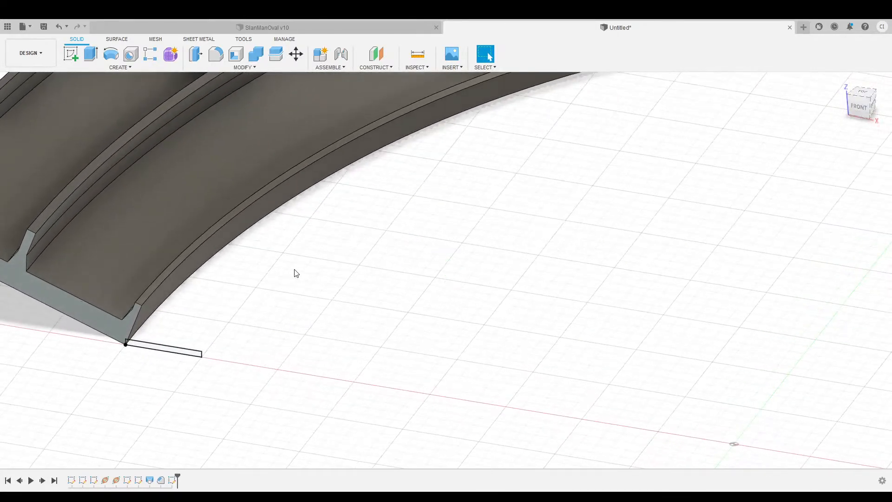
pyautogui.moveTo(295, 269); pyautogui.dragTo(334, 253, button='middle')
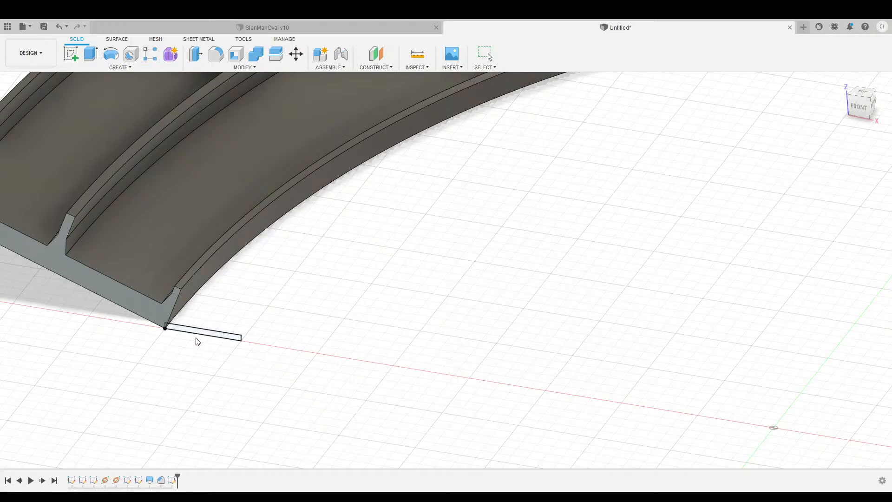
pyautogui.scroll(5, 199, 335)
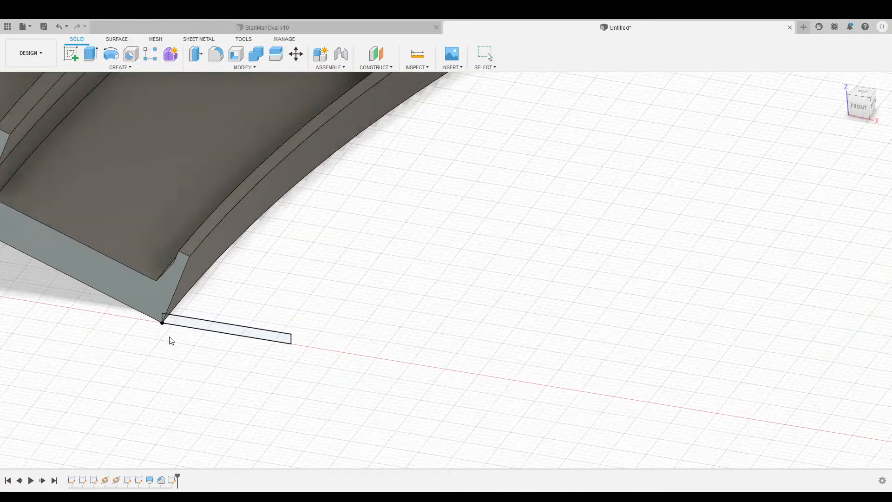
pyautogui.click(166, 307)
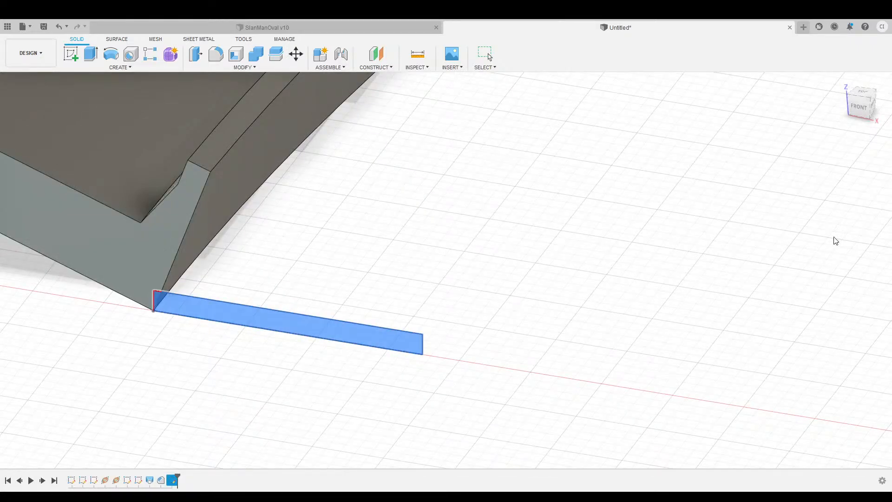
pyautogui.click(284, 168)
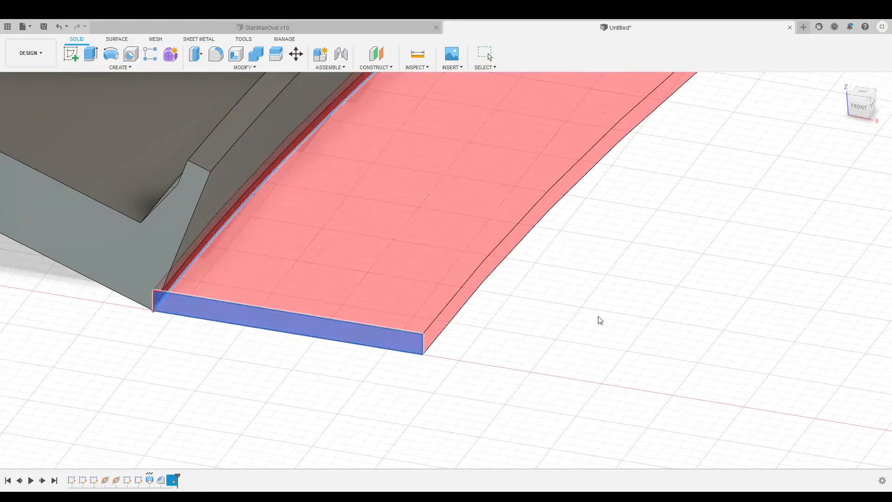
pyautogui.scroll(-8, 599, 321)
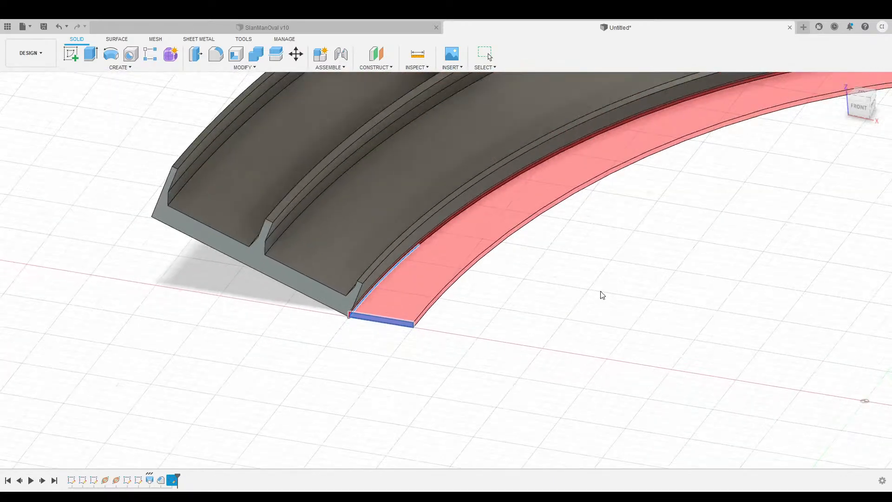
pyautogui.moveTo(602, 295); pyautogui.dragTo(228, 248, button='middle')
pyautogui.scroll(-3, 515, 255)
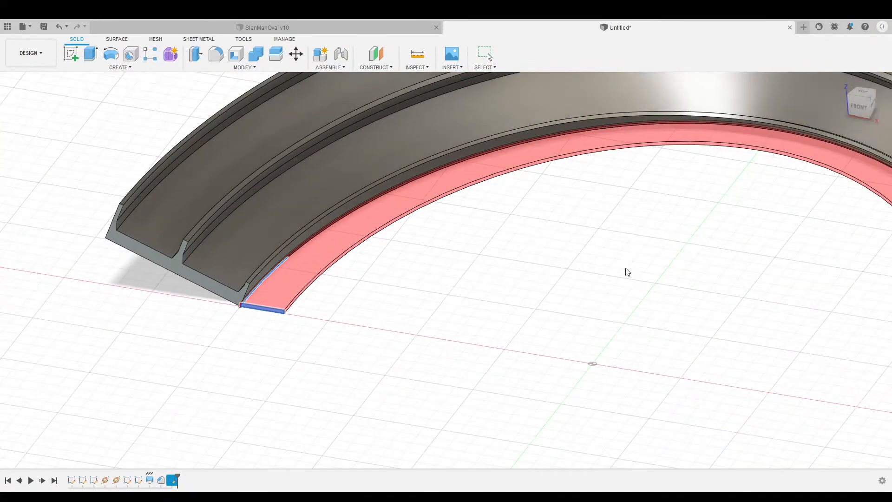
pyautogui.moveTo(643, 269); pyautogui.dragTo(420, 265, button='middle')
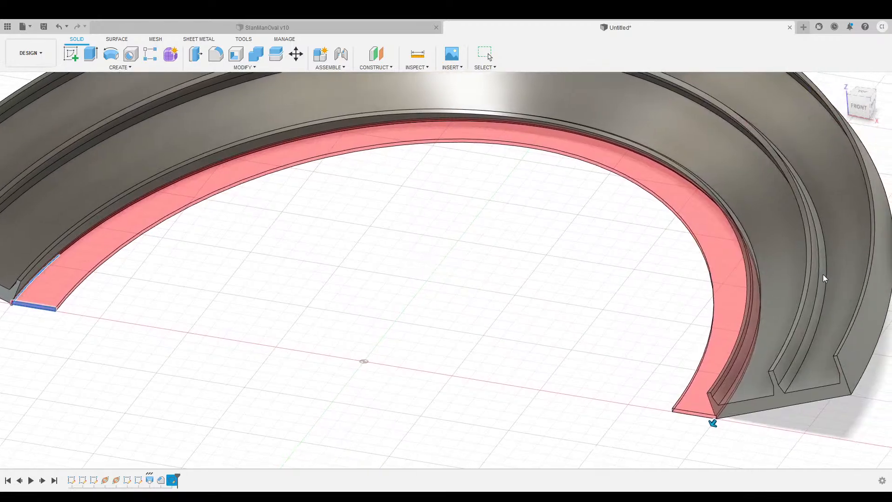
pyautogui.press('Return')
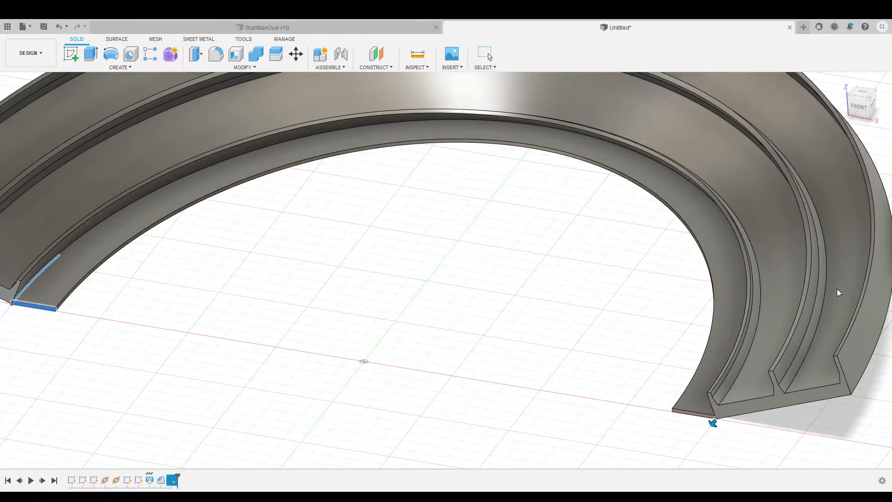
pyautogui.scroll(-3, 397, 310)
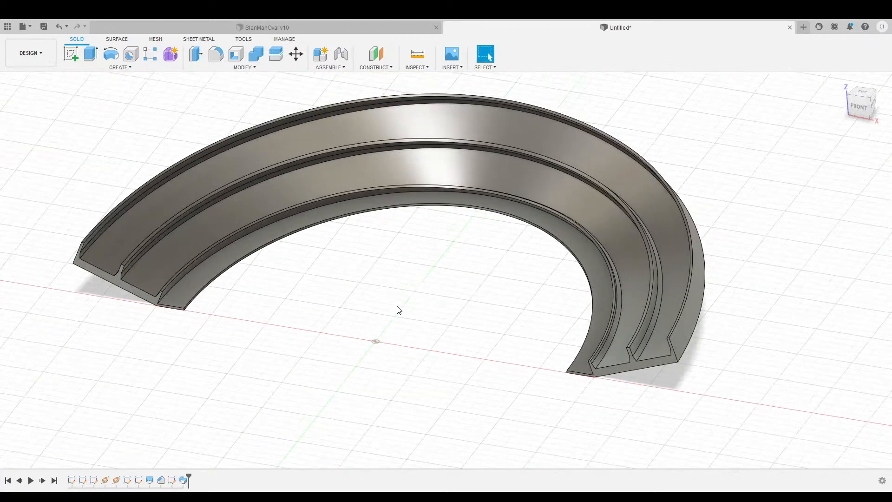
pyautogui.moveTo(328, 270); pyautogui.dragTo(382, 270, button='middle')
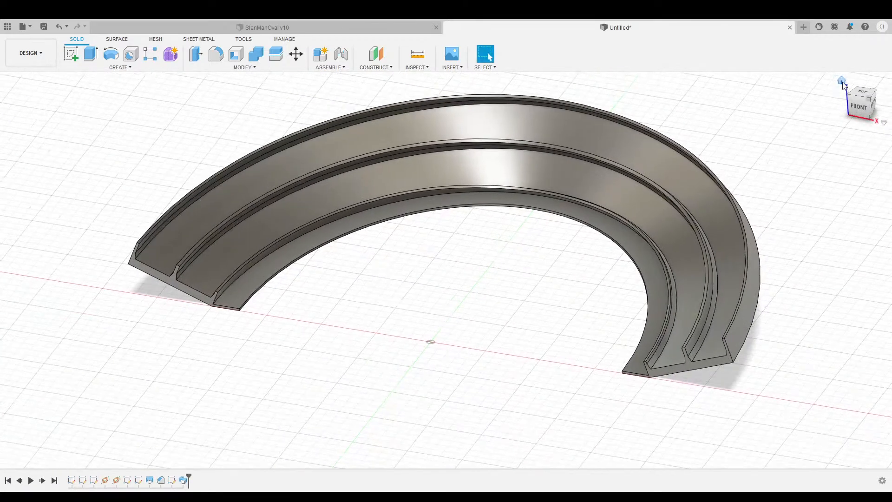
pyautogui.click(842, 82)
pyautogui.click(853, 106)
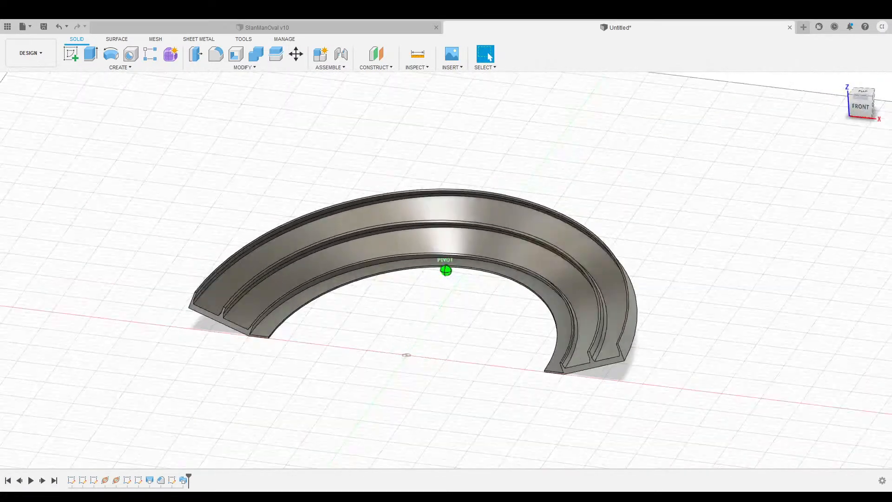
pyautogui.scroll(5, 294, 355)
pyautogui.scroll(2, 293, 355)
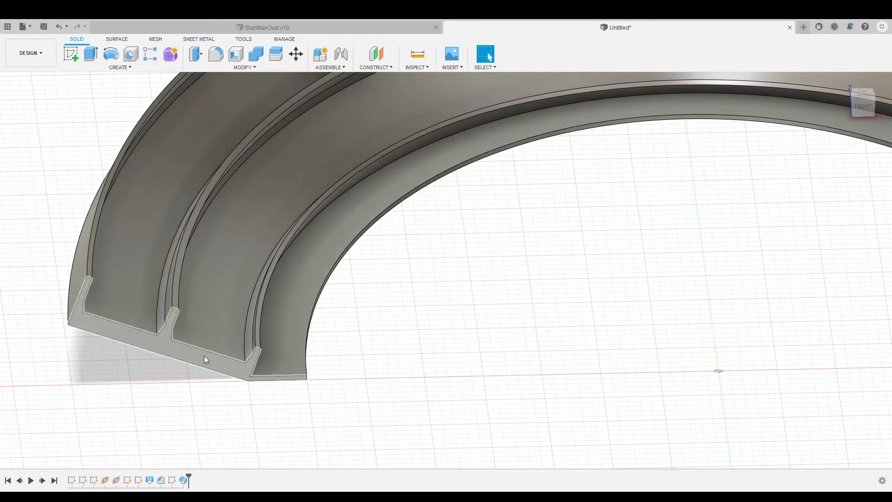
pyautogui.scroll(-3, 418, 285)
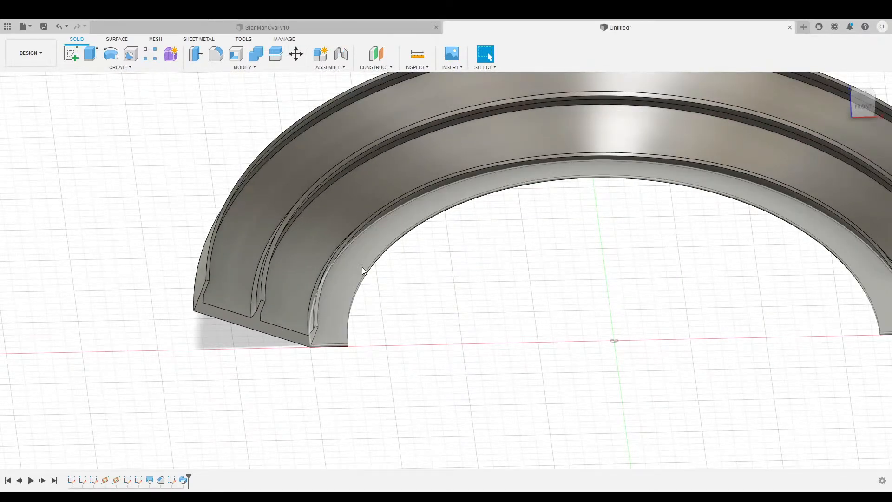
pyautogui.scroll(-2, 366, 311)
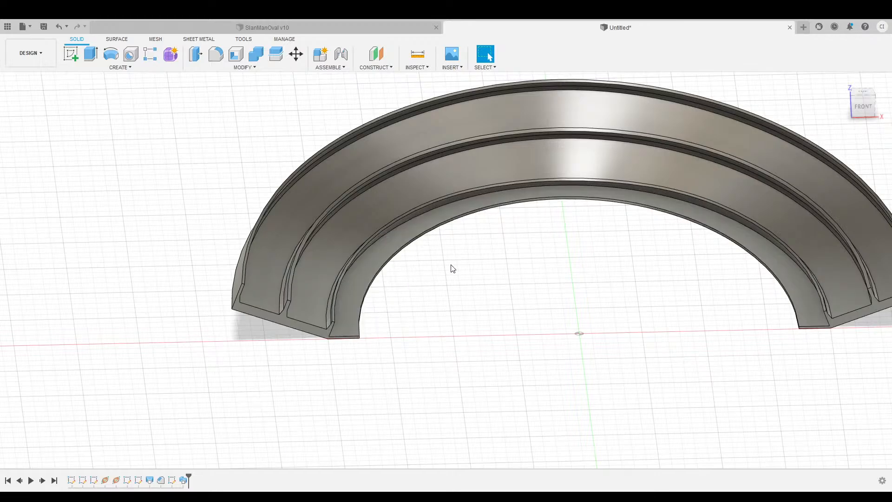
pyautogui.scroll(4, 333, 360)
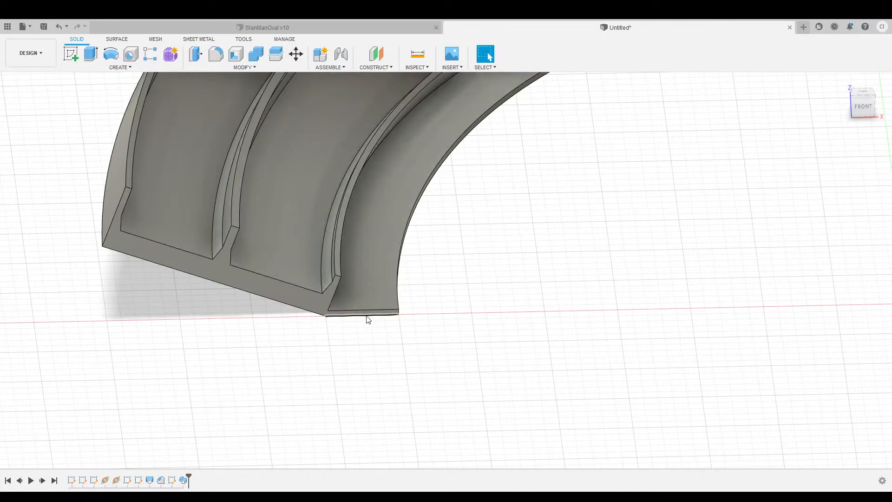
pyautogui.scroll(-3, 444, 355)
pyautogui.scroll(-4, 446, 355)
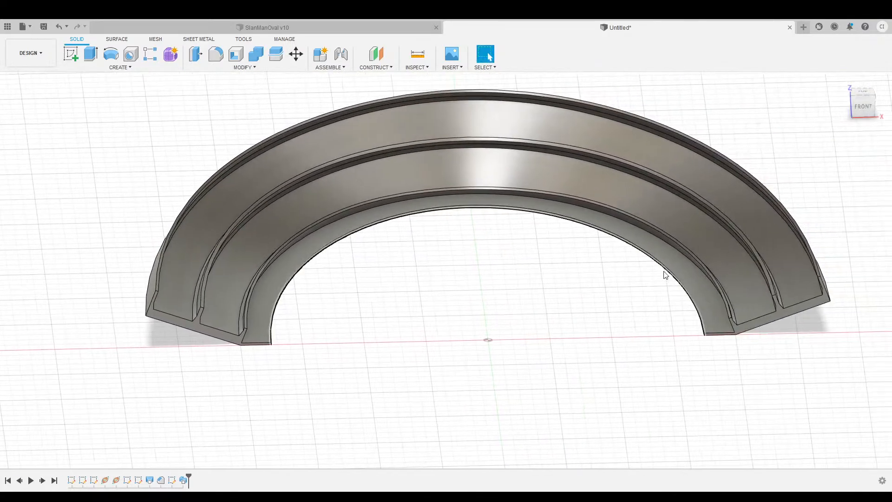
pyautogui.moveTo(862, 111)
pyautogui.mouseDown()
pyautogui.moveTo(861, 151)
pyautogui.moveTo(862, 110)
pyautogui.mouseUp()
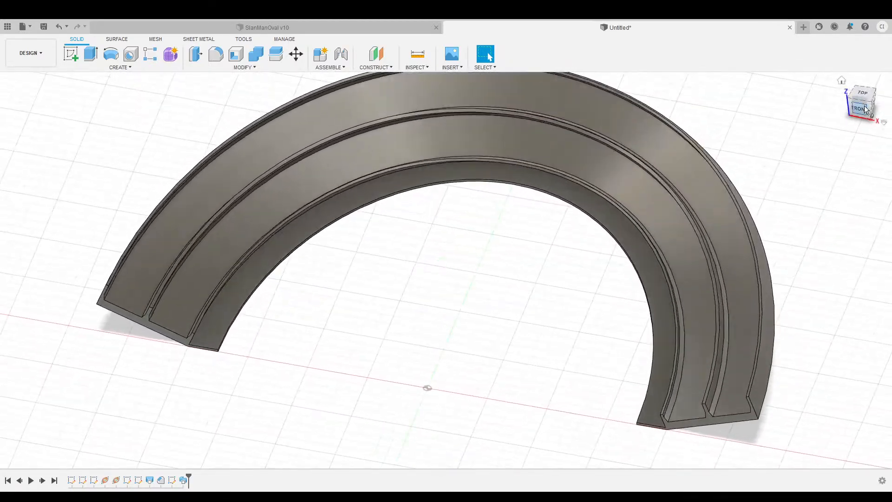
pyautogui.click(842, 82)
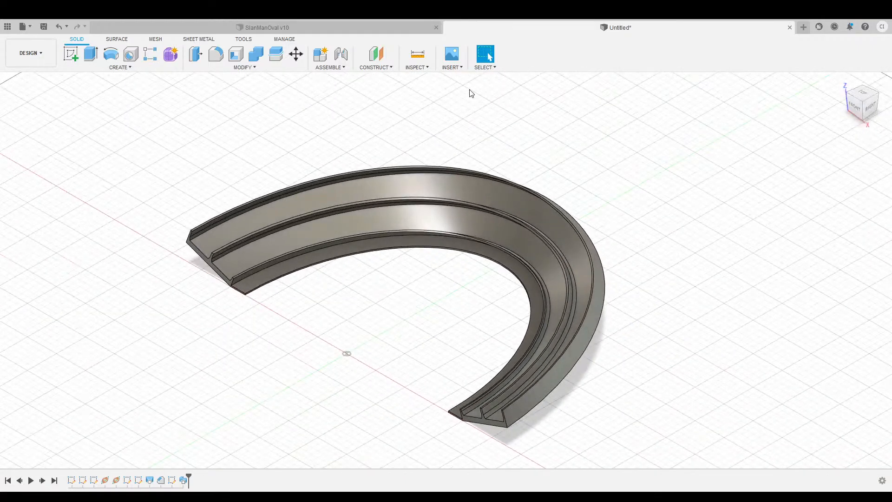
# View the SlanManOval v10 design, then return to the Untitled unlettered track design.
pyautogui.click(281, 29)
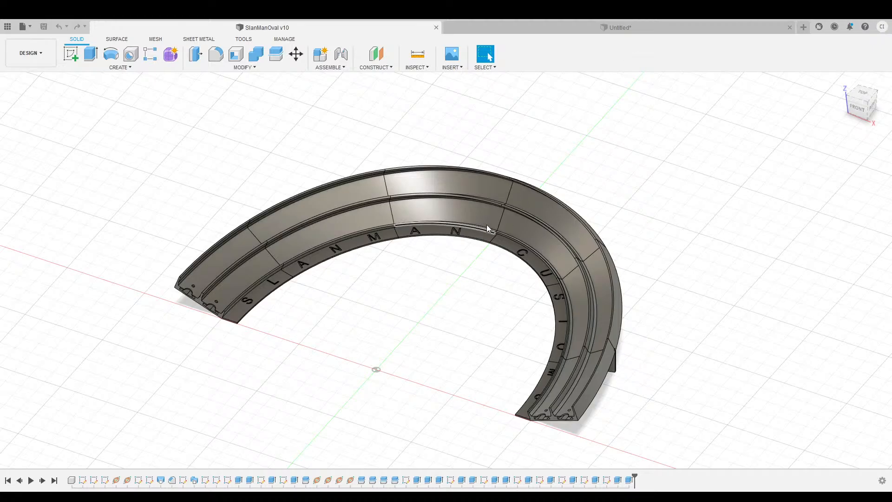
pyautogui.click(616, 30)
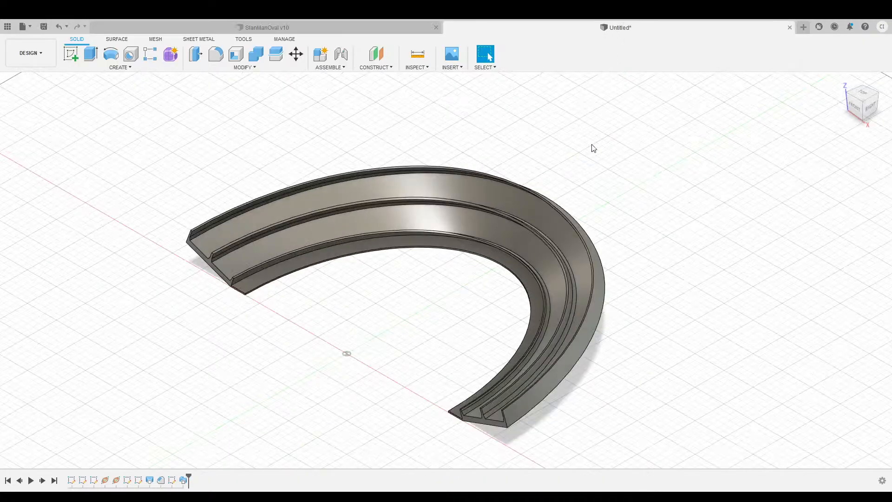
pyautogui.moveTo(856, 106)
pyautogui.mouseDown()
pyautogui.moveTo(881, 103)
pyautogui.moveTo(884, 122)
pyautogui.moveTo(872, 101)
pyautogui.moveTo(863, 111)
pyautogui.mouseUp()
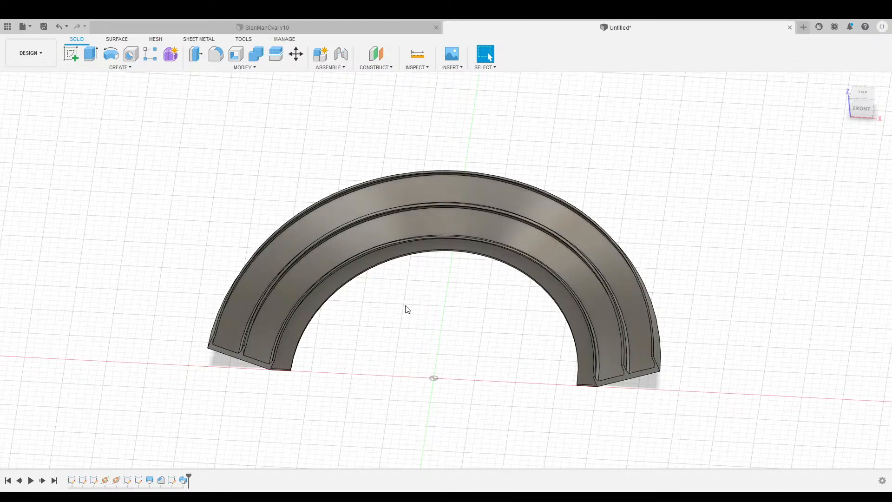
pyautogui.moveTo(862, 108); pyautogui.dragTo(860, 124)
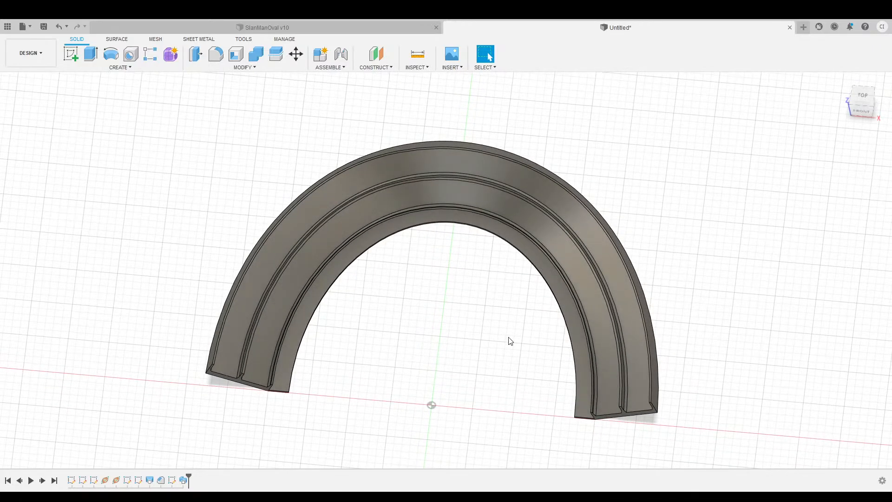
pyautogui.scroll(3, 348, 386)
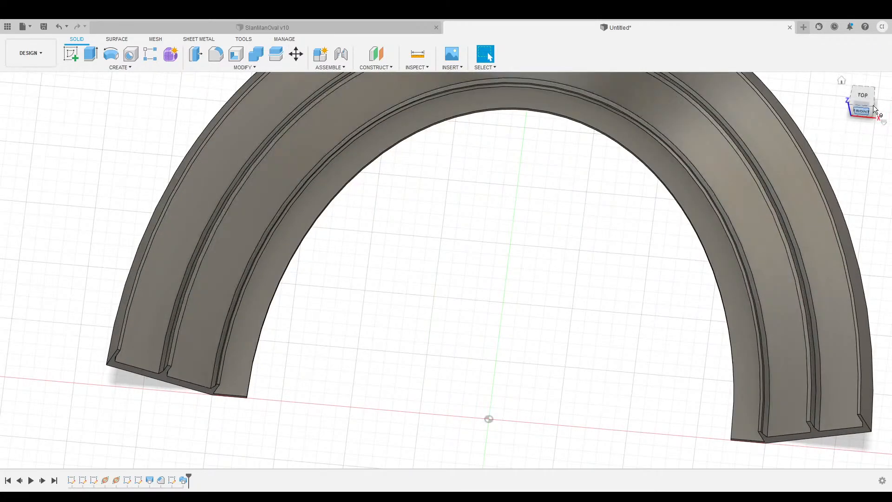
pyautogui.moveTo(872, 109); pyautogui.dragTo(848, 93)
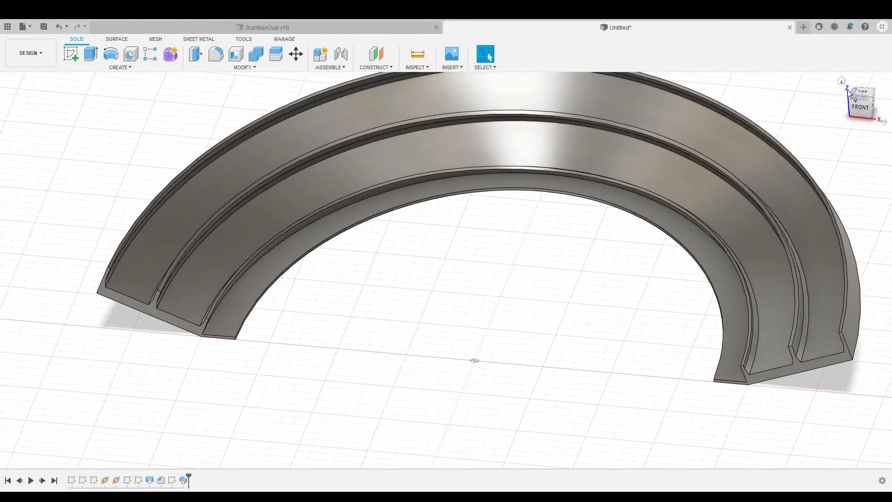
# Start a sketch on the track's face and try placing text, then cancel it.
pyautogui.click(72, 54)
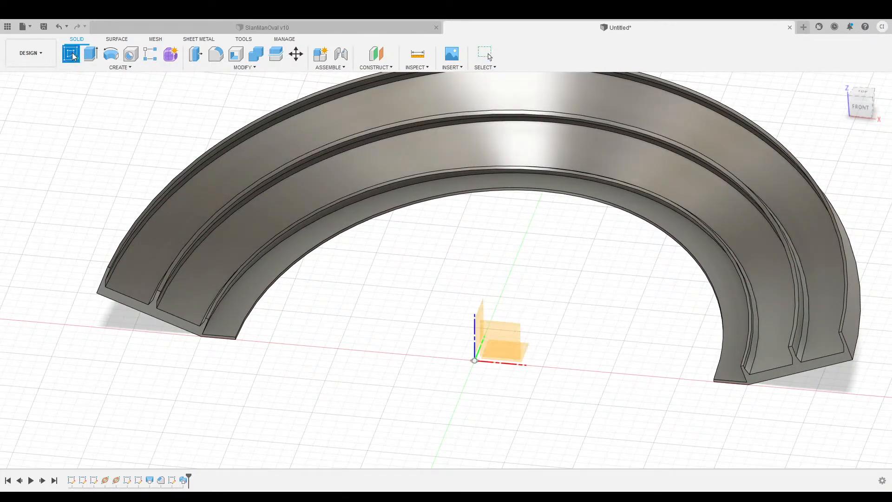
pyautogui.click(274, 267)
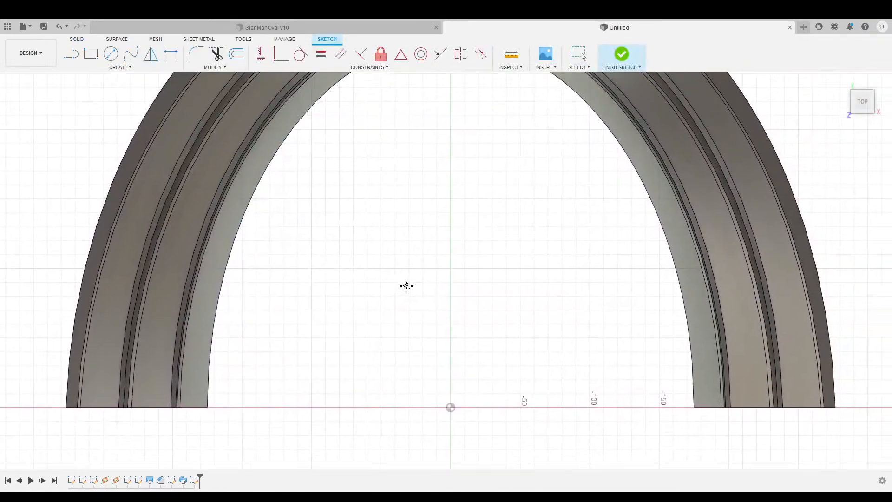
pyautogui.click(116, 68)
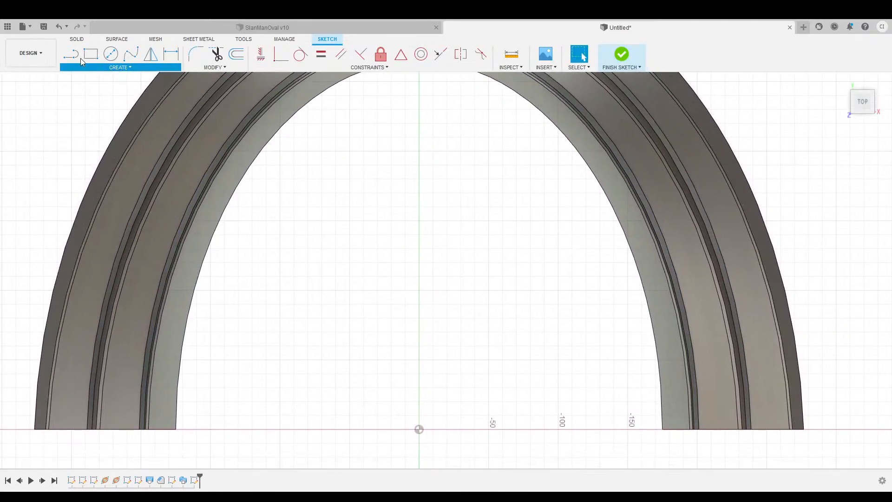
pyautogui.click(79, 182)
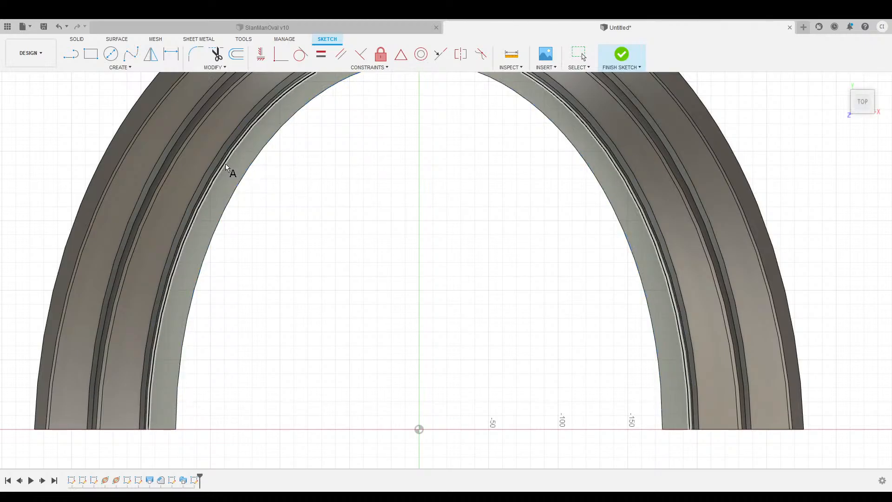
pyautogui.moveTo(271, 255); pyautogui.dragTo(337, 181, button='middle')
pyautogui.moveTo(423, 186)
pyautogui.mouseDown(button='middle')
pyautogui.moveTo(363, 311)
pyautogui.moveTo(379, 258)
pyautogui.mouseUp(button='middle')
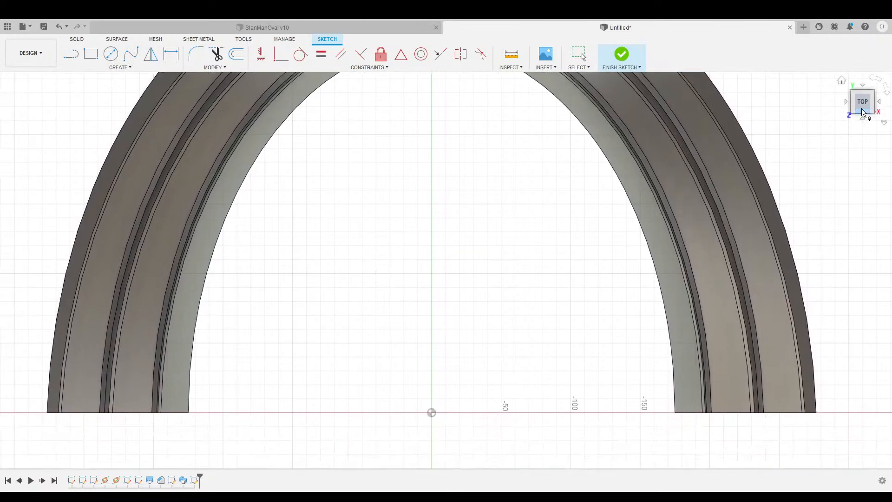
pyautogui.moveTo(861, 101); pyautogui.dragTo(862, 101)
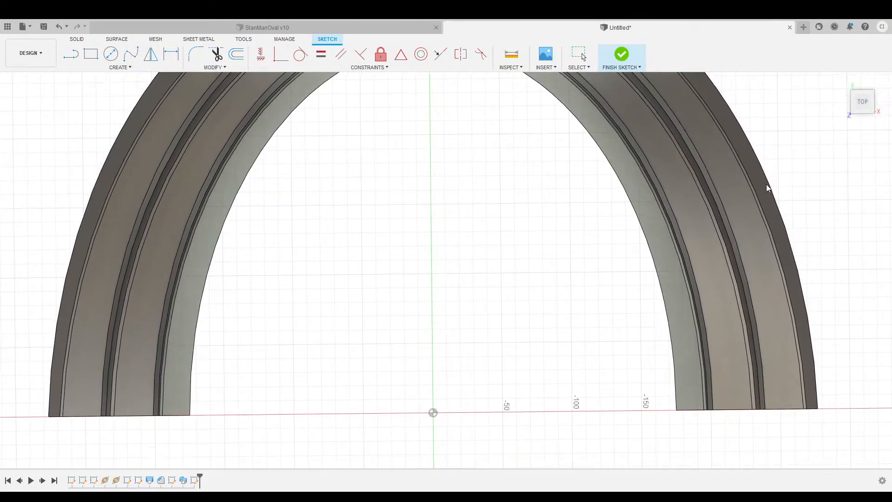
pyautogui.press('Escape')
# Set a flat top-down view of the arch and start Text on Path.
pyautogui.moveTo(863, 109); pyautogui.dragTo(861, 65)
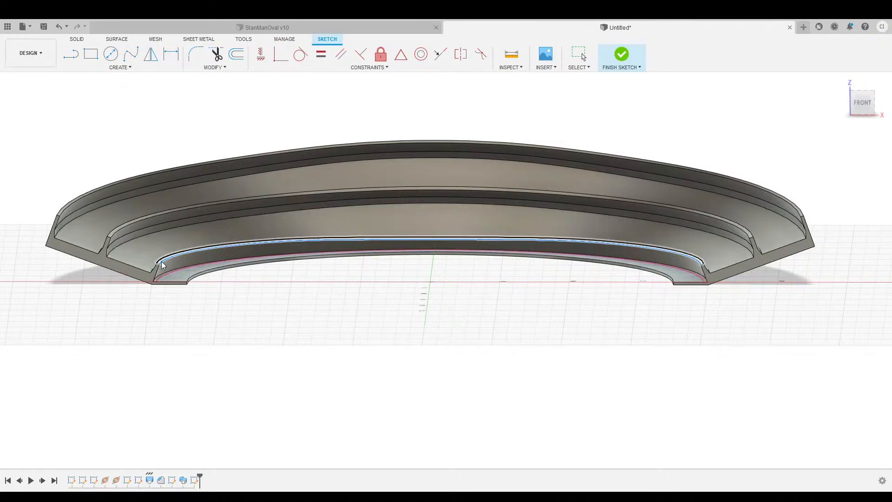
pyautogui.click(862, 91)
pyautogui.click(861, 93)
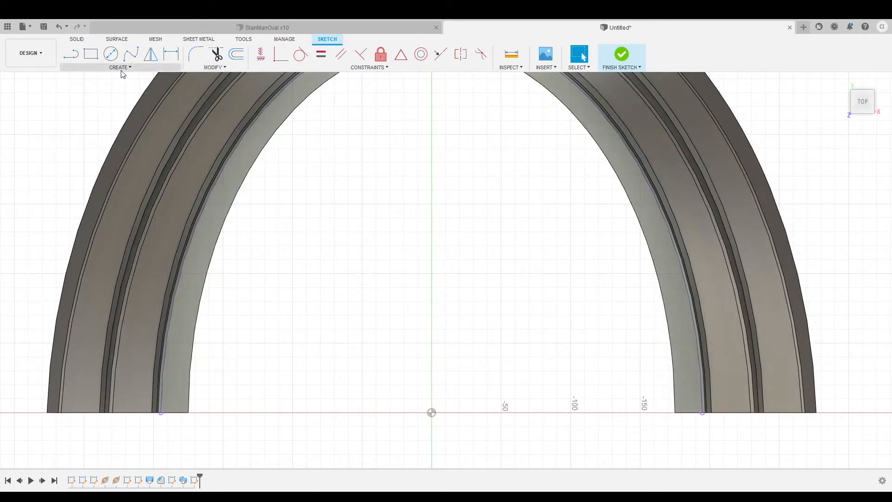
pyautogui.click(80, 179)
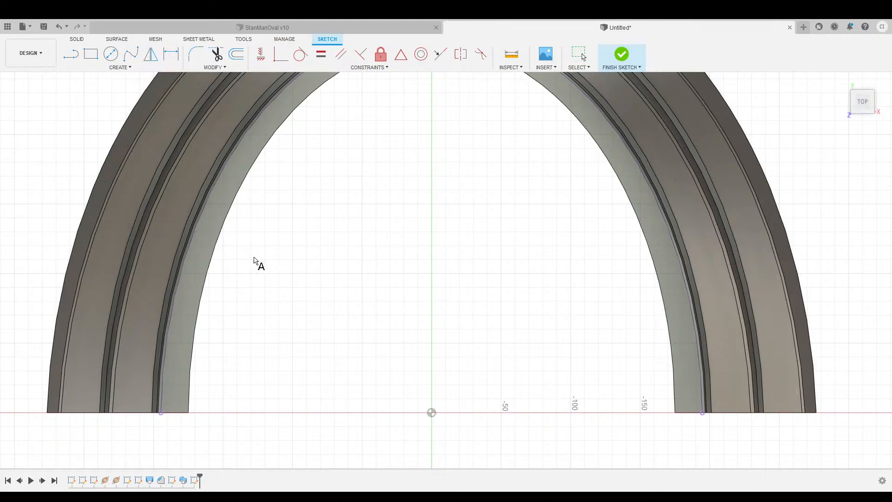
# Run 'SLANMAN CUSTOMS' along the arch's inner curve with centre alignment.
pyautogui.click(191, 244)
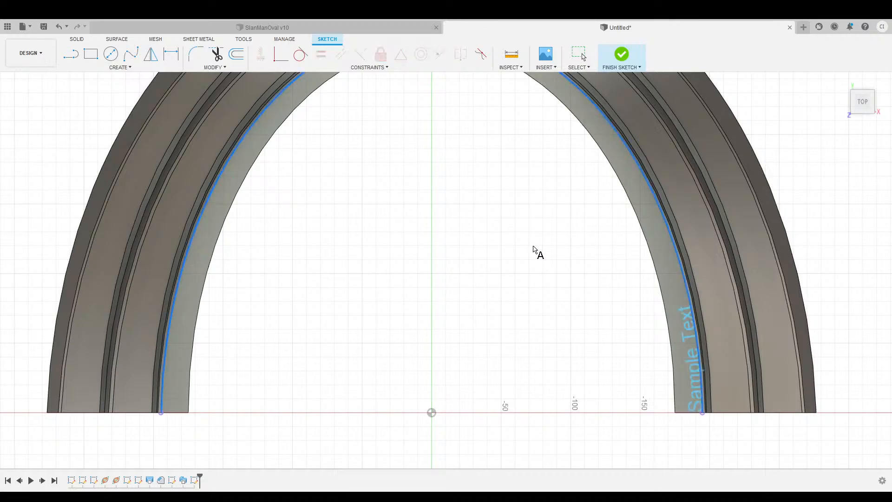
pyautogui.scroll(-3, 461, 237)
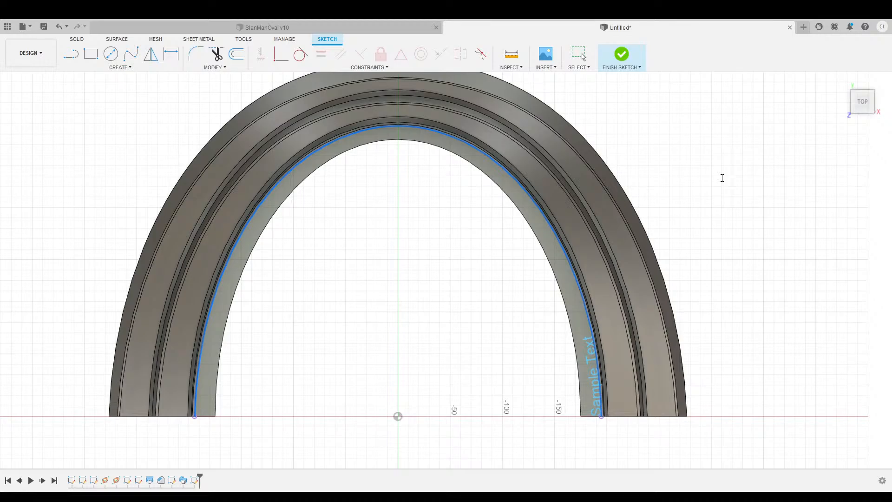
pyautogui.write('SLANMAN CUSTOMS')
pyautogui.click(705, 320)
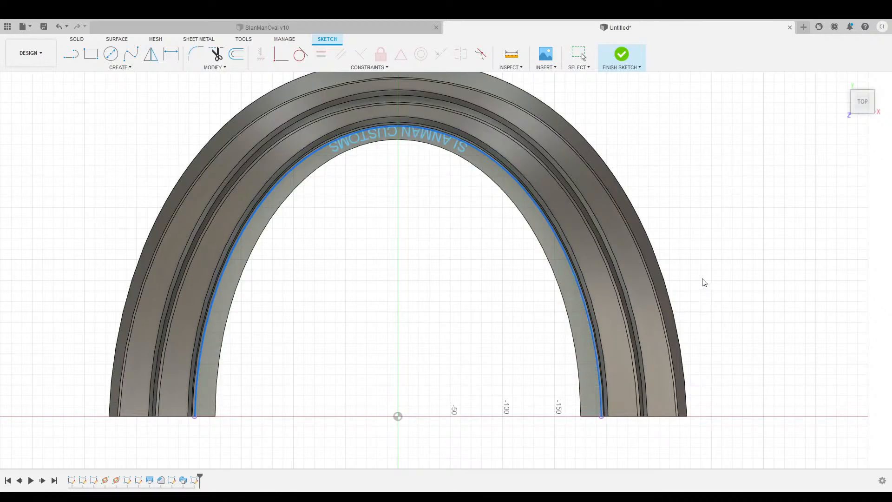
# Toggle the flip and above/below options until the text reads upright at the arch's top centre.
pyautogui.click(700, 301)
pyautogui.click(687, 303)
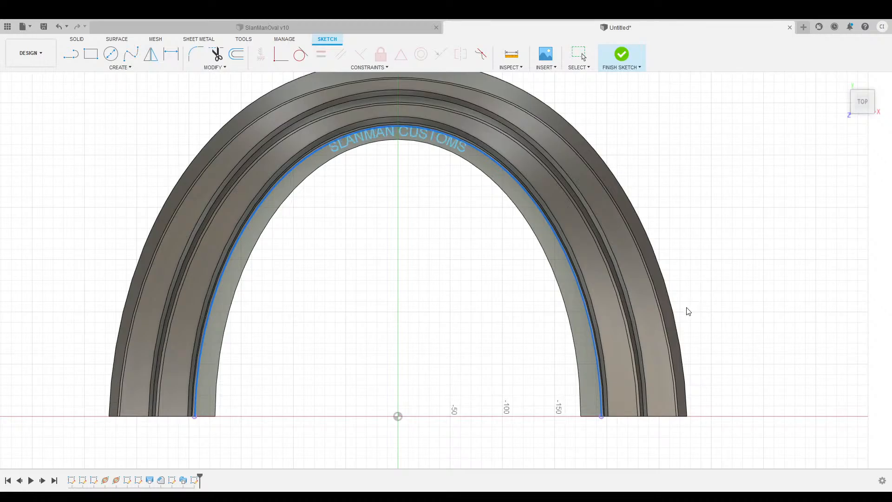
pyautogui.click(704, 277)
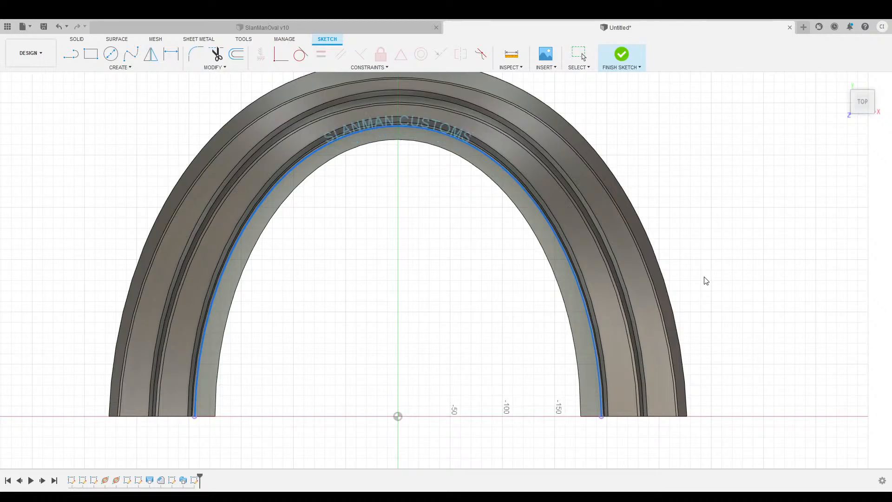
pyautogui.click(690, 306)
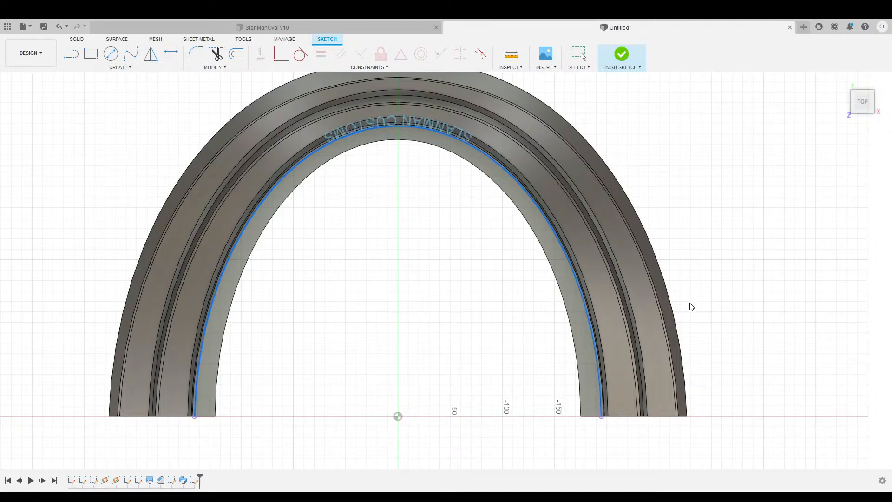
pyautogui.click(691, 306)
pyautogui.click(690, 304)
pyautogui.click(701, 302)
pyautogui.click(691, 304)
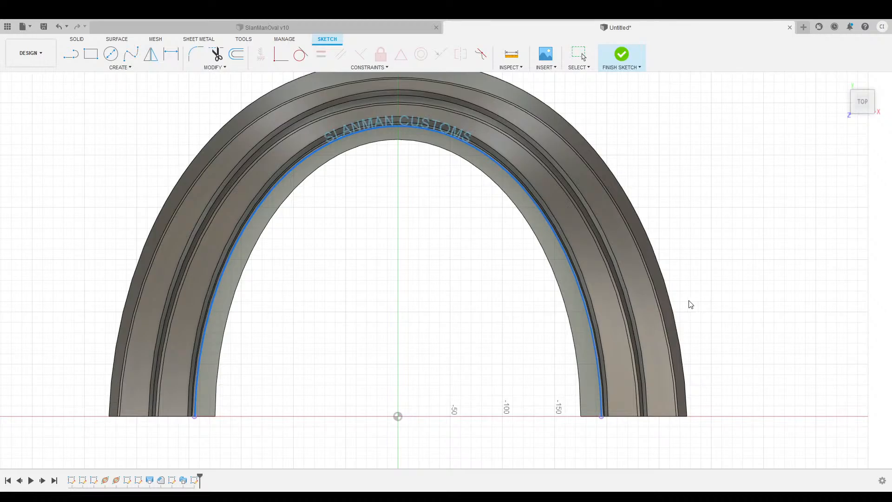
pyautogui.click(693, 279)
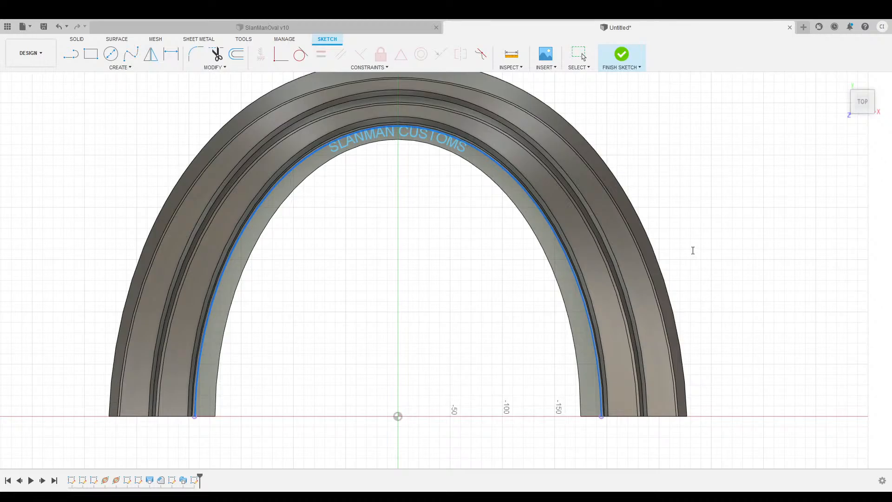
pyautogui.click(690, 288)
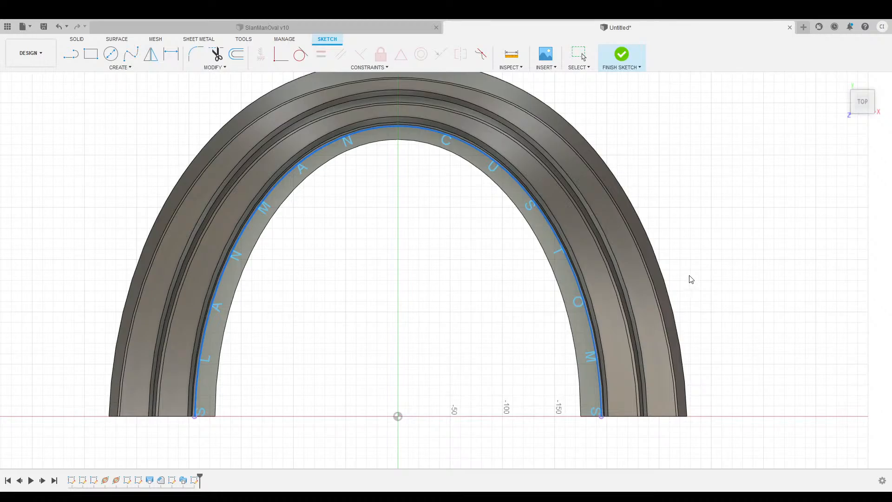
pyautogui.click(689, 276)
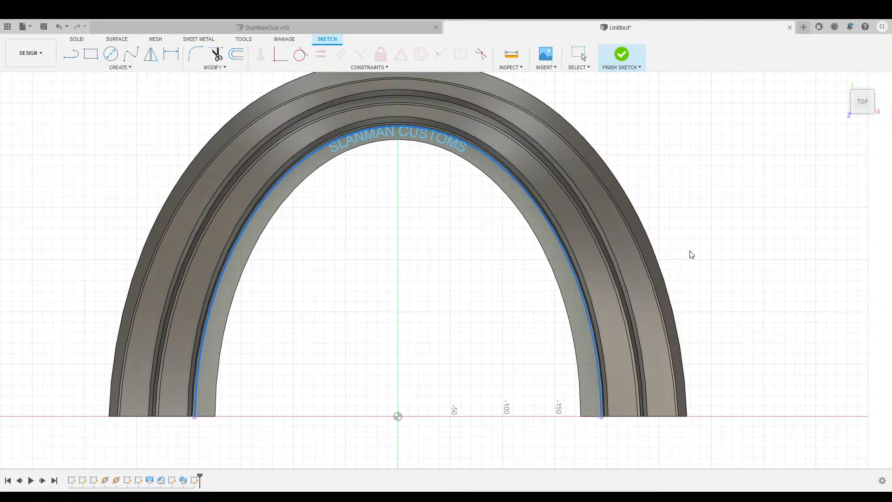
# Set the text character spacing to 50 and confirm.
pyautogui.scroll(-3, 511, 154)
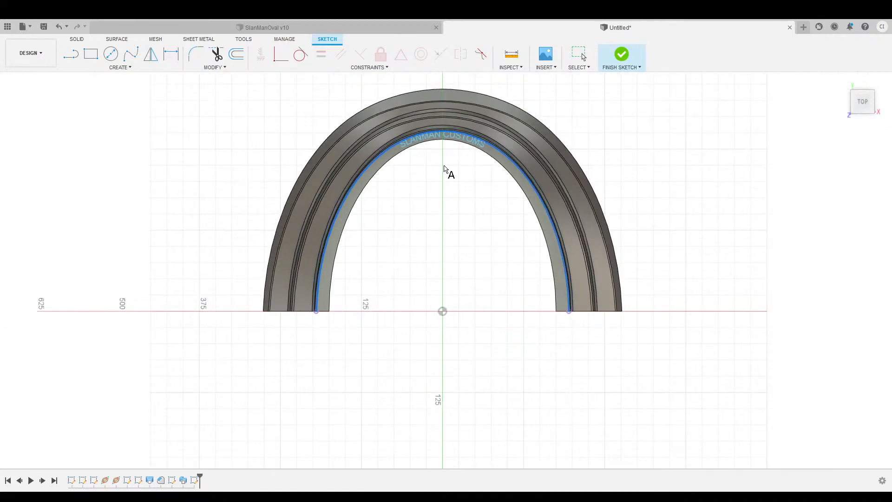
pyautogui.scroll(6, 454, 168)
pyautogui.scroll(-4, 454, 168)
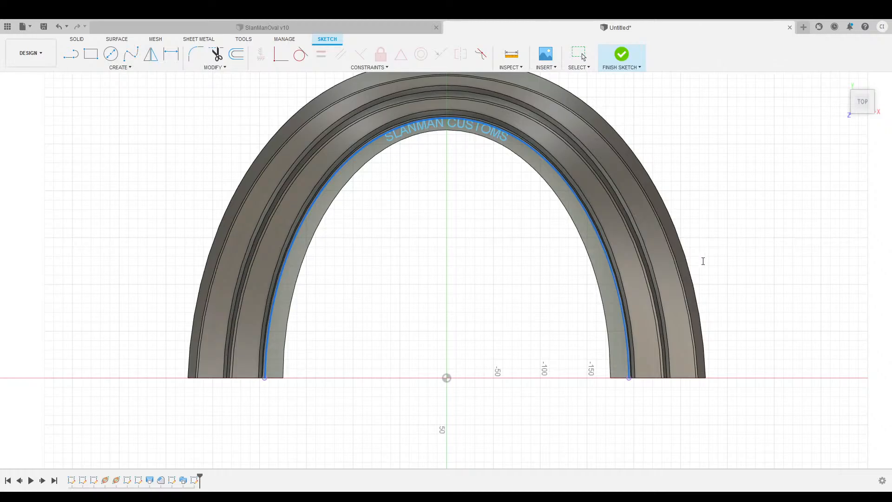
pyautogui.write('50')
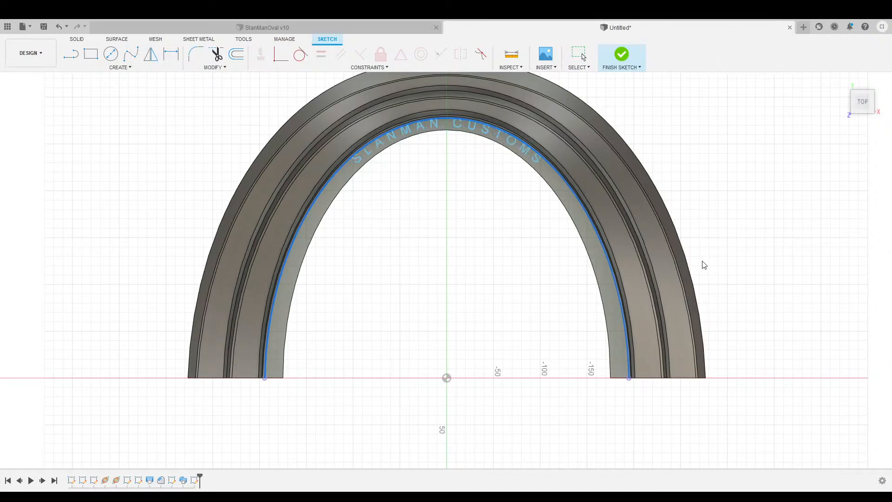
pyautogui.press('Return')
# Reopen the SLANMAN CUSTOMS arc text and change its Text dialog value to 6.
pyautogui.scroll(2, 411, 168)
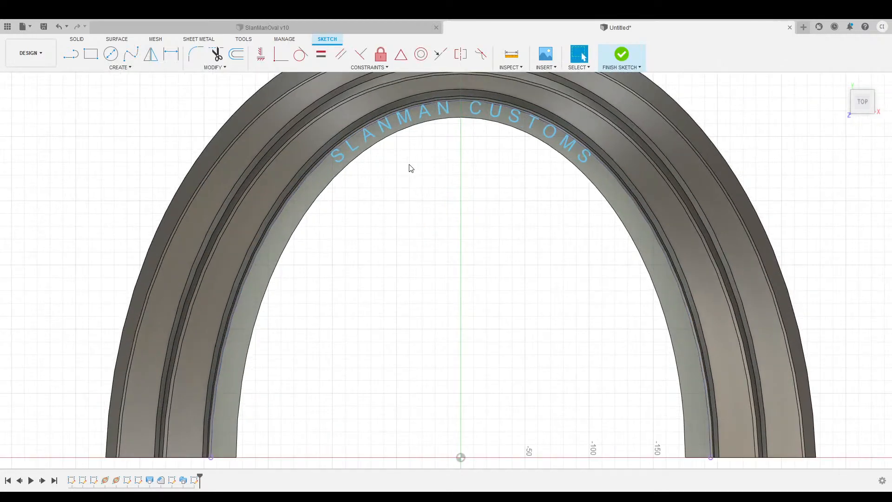
pyautogui.scroll(1, 410, 168)
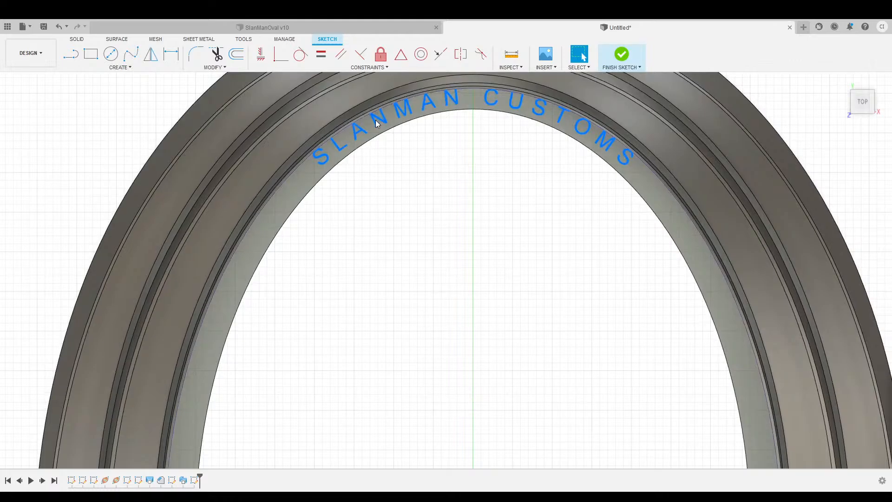
pyautogui.rightClick(370, 120)
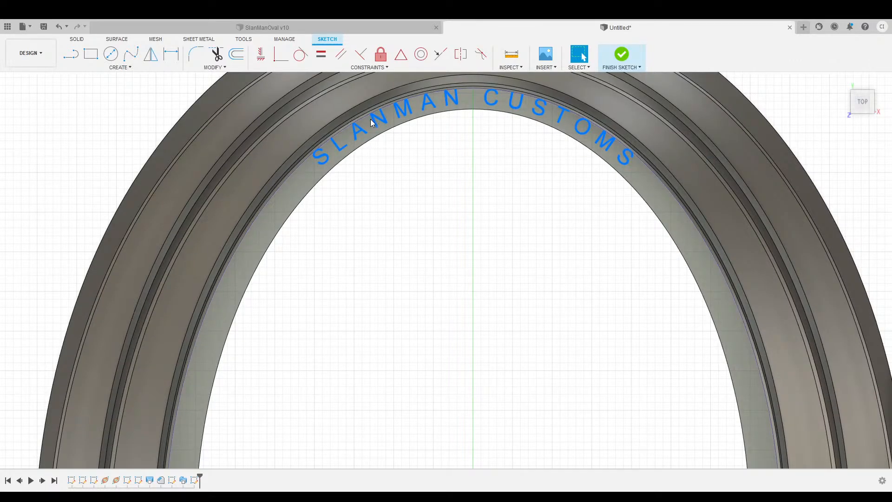
pyautogui.click(371, 174)
pyautogui.scroll(-3, 513, 250)
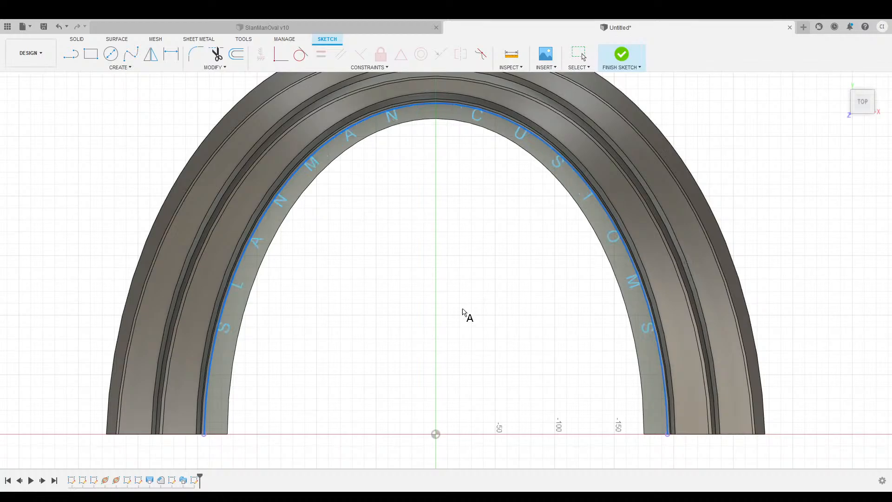
pyautogui.scroll(1, 464, 314)
pyautogui.scroll(-2, 446, 318)
pyautogui.moveTo(455, 310); pyautogui.dragTo(422, 319, button='middle')
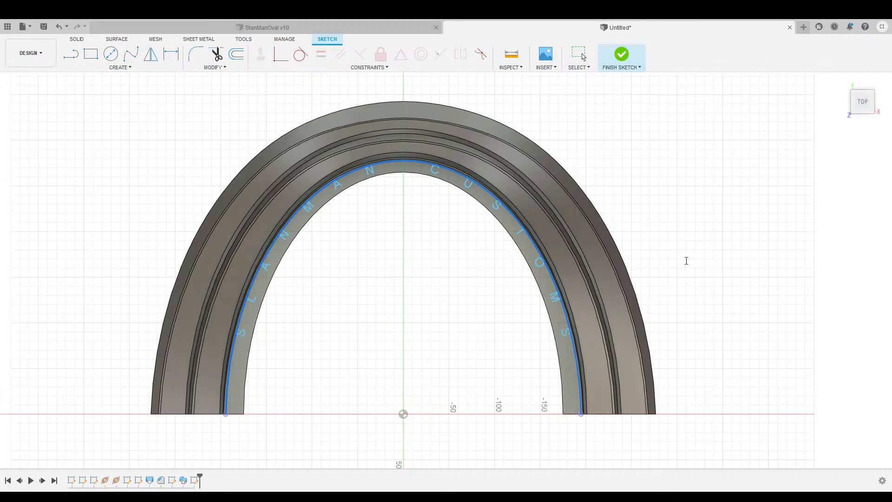
pyautogui.write('6')
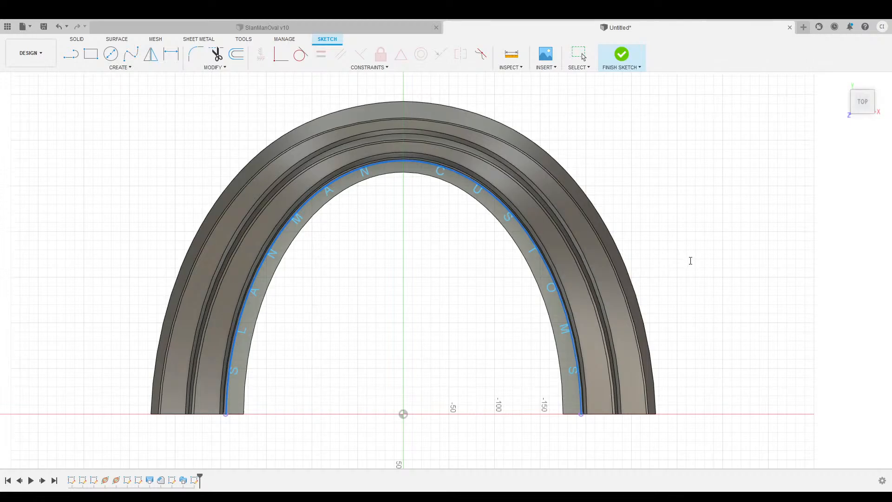
# Orbit around the arch to check the lettering spacing, then finish the sketch.
pyautogui.scroll(3, 693, 261)
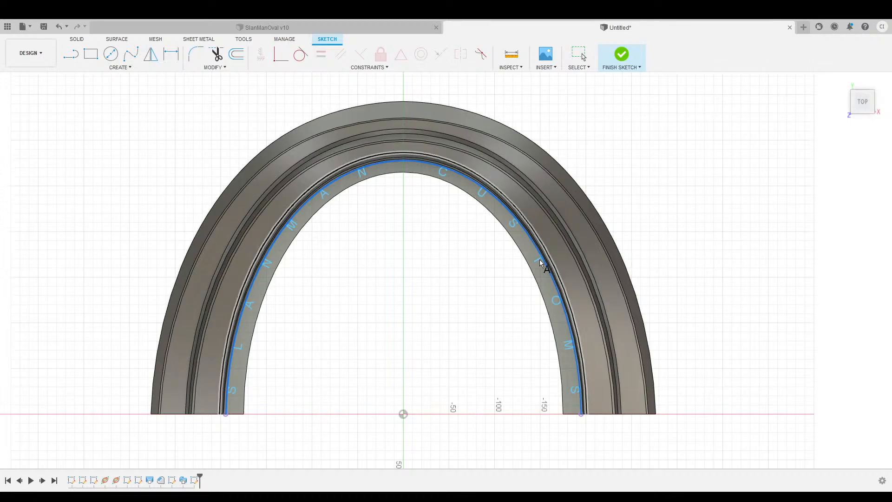
pyautogui.keyDown('shift'); pyautogui.moveTo(446, 269); pyautogui.dragTo(743, 193, button='middle'); pyautogui.keyUp('shift')
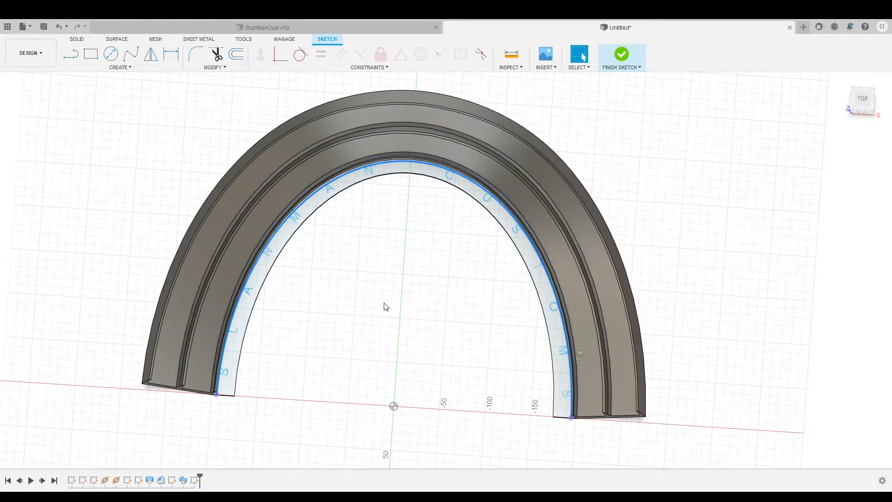
pyautogui.moveTo(384, 290); pyautogui.dragTo(334, 263, button='middle')
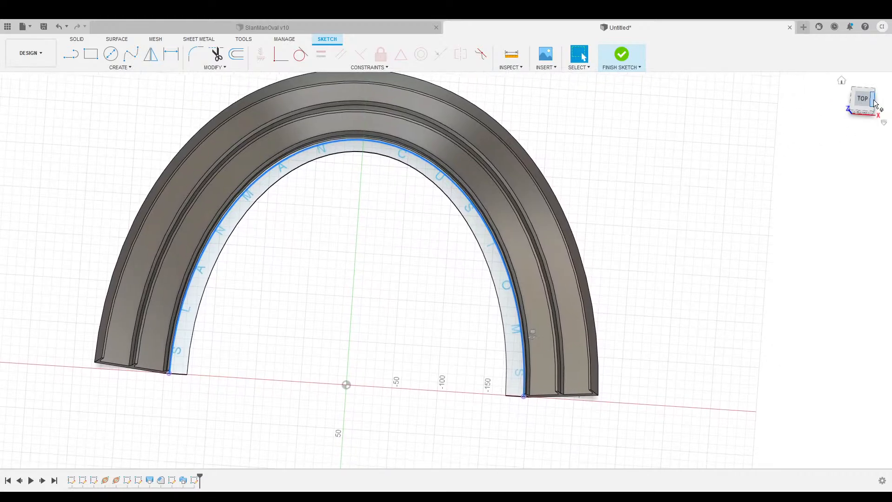
pyautogui.moveTo(863, 92); pyautogui.dragTo(866, 86)
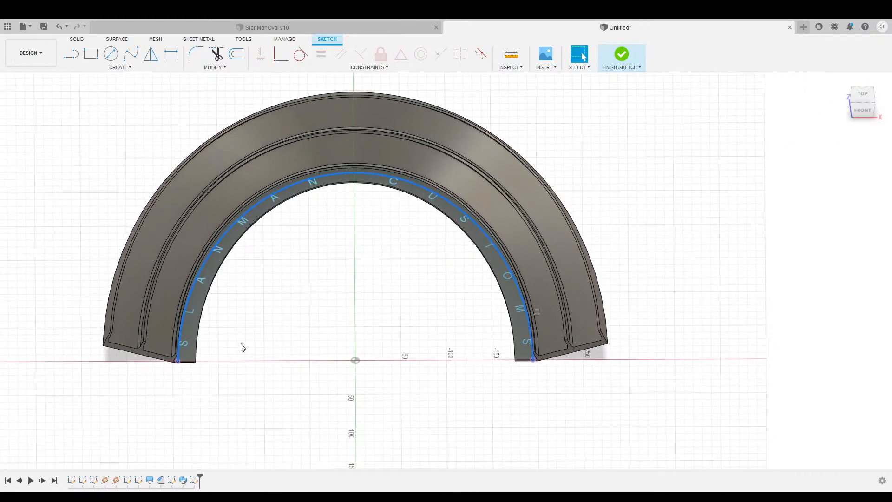
pyautogui.scroll(5, 234, 343)
pyautogui.scroll(-3, 415, 291)
pyautogui.scroll(-2, 418, 289)
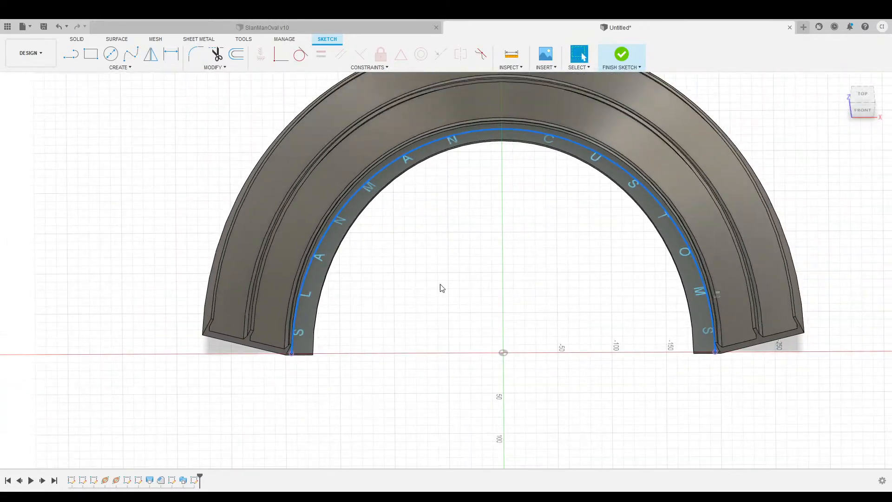
pyautogui.moveTo(504, 247); pyautogui.dragTo(487, 258, button='middle')
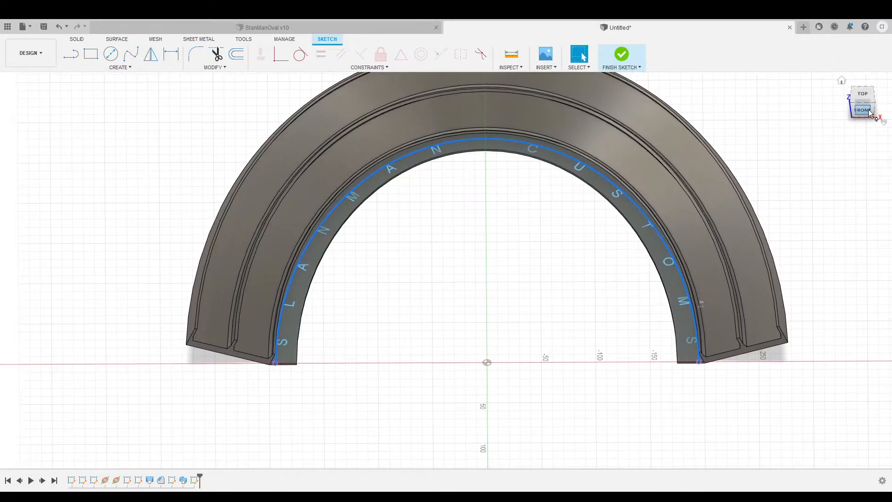
pyautogui.moveTo(867, 112); pyautogui.dragTo(861, 107)
pyautogui.scroll(3, 338, 287)
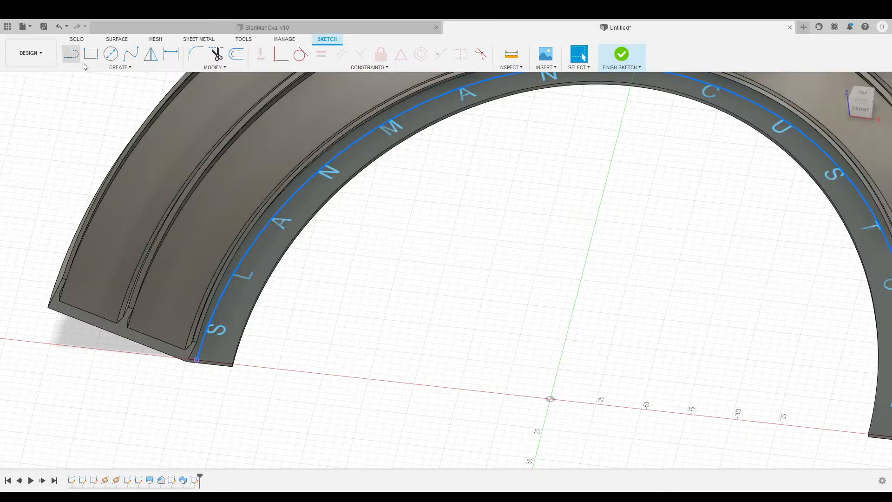
pyautogui.click(622, 55)
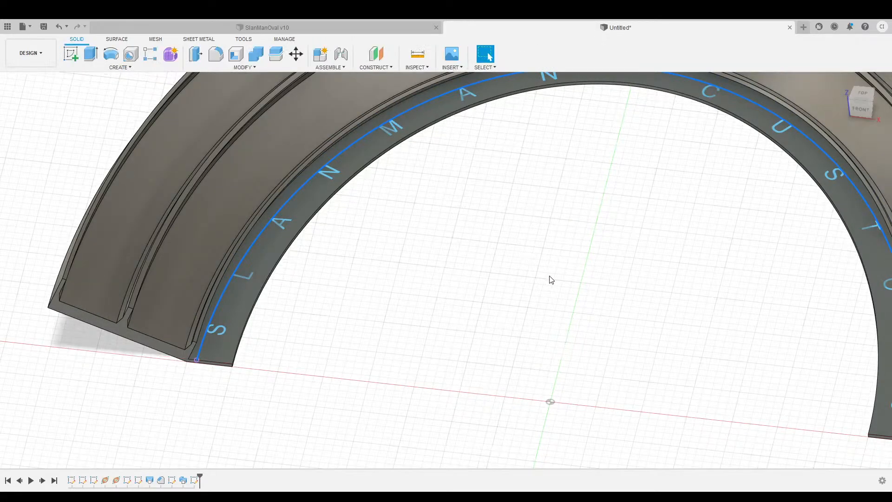
# Extrude the SLANMAN CUSTOMS letter profiles downward as a cut into the inner rim.
pyautogui.scroll(-2, 550, 279)
pyautogui.moveTo(595, 244); pyautogui.dragTo(518, 251, button='middle')
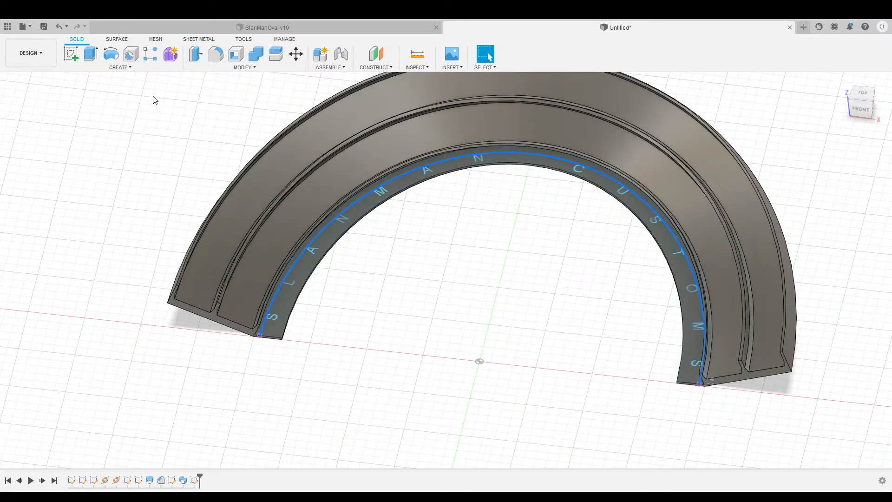
pyautogui.click(91, 58)
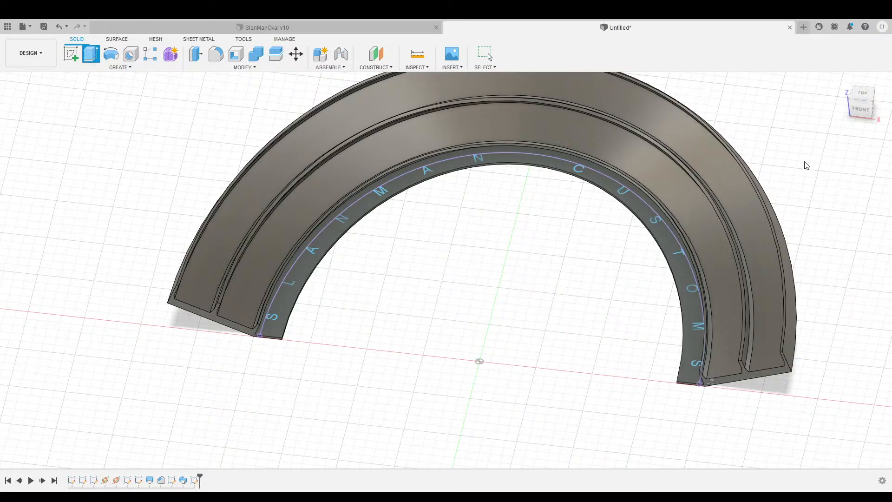
pyautogui.scroll(3, 400, 258)
pyautogui.click(250, 247)
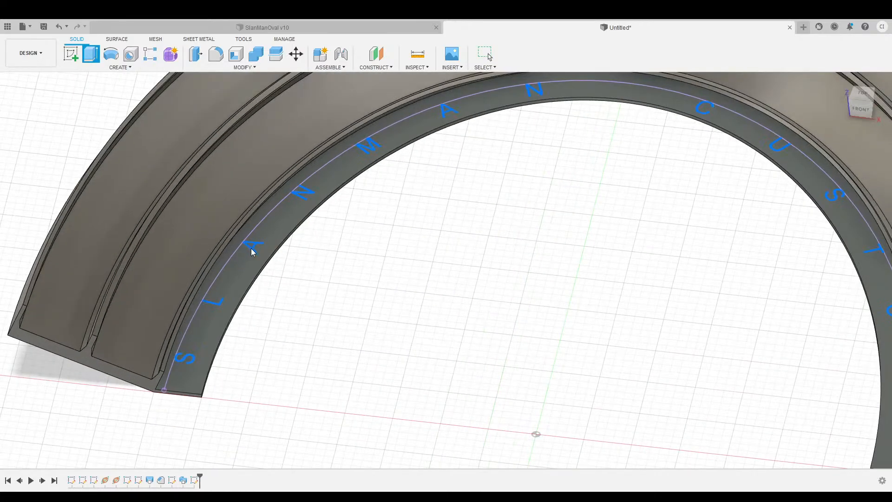
pyautogui.scroll(-2, 554, 314)
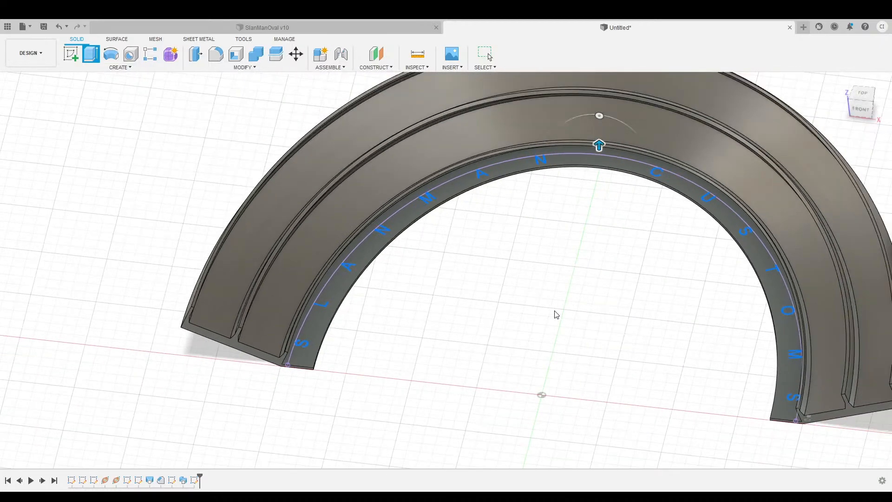
pyautogui.moveTo(617, 268); pyautogui.dragTo(511, 294, button='middle')
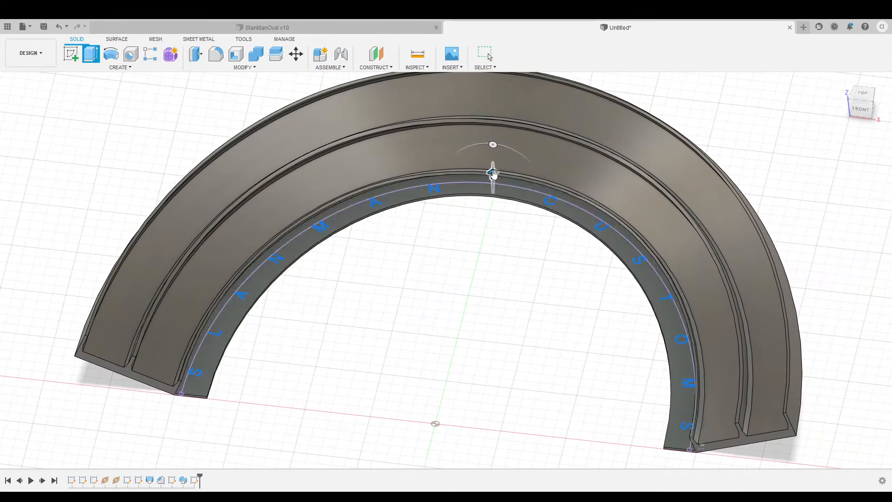
pyautogui.moveTo(493, 175); pyautogui.dragTo(509, 224)
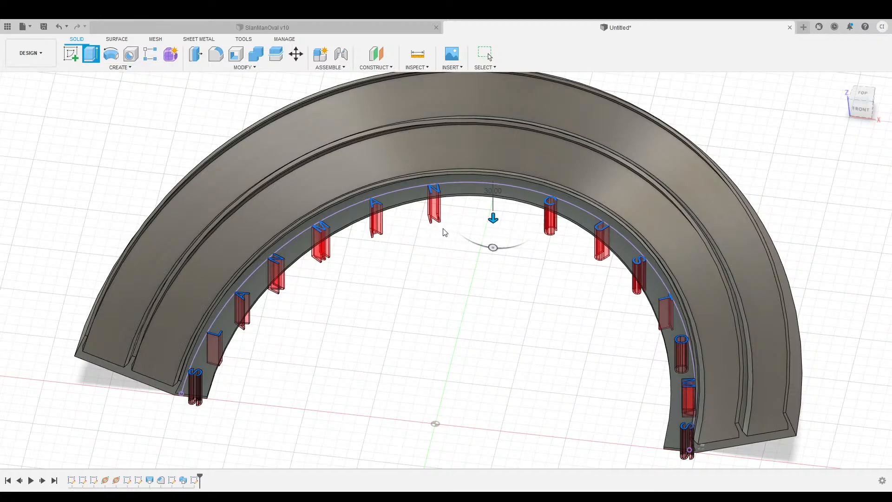
pyautogui.click(408, 205)
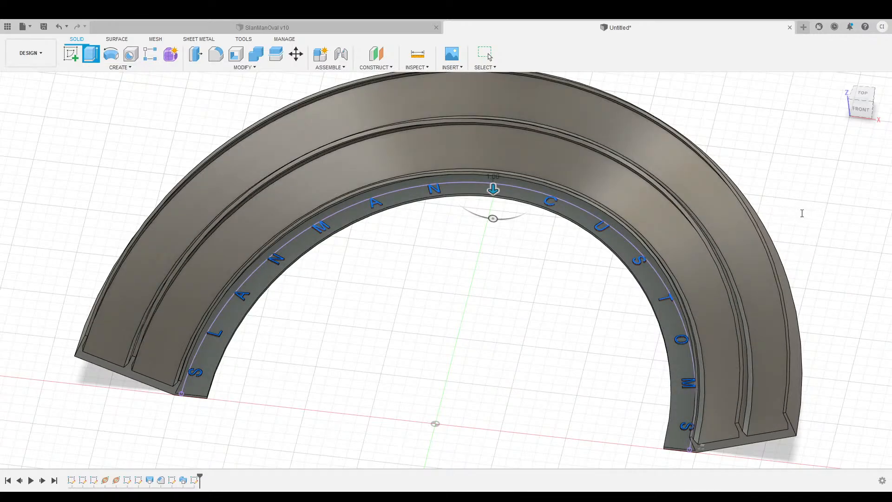
pyautogui.press('Return')
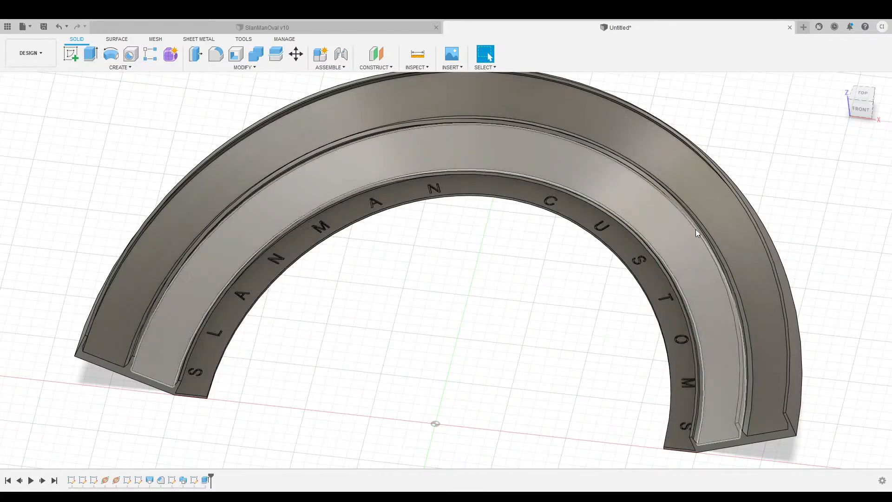
# Orbit over the engraved track, then select the flat end face at its left end.
pyautogui.moveTo(861, 101)
pyautogui.mouseDown()
pyautogui.moveTo(873, 133)
pyautogui.moveTo(873, 32)
pyautogui.moveTo(873, 132)
pyautogui.moveTo(860, 115)
pyautogui.moveTo(869, 95)
pyautogui.mouseUp()
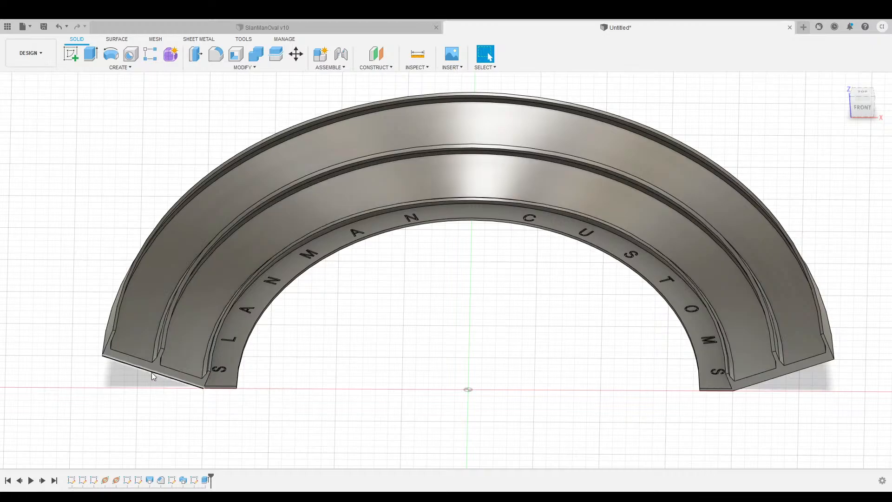
pyautogui.moveTo(302, 336); pyautogui.dragTo(362, 310, button='middle')
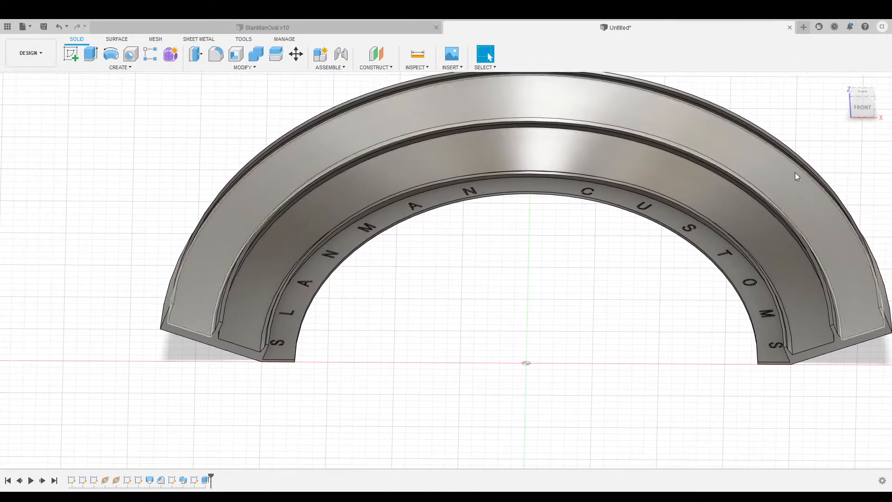
pyautogui.moveTo(865, 111)
pyautogui.mouseDown()
pyautogui.moveTo(858, 122)
pyautogui.moveTo(858, 108)
pyautogui.mouseUp()
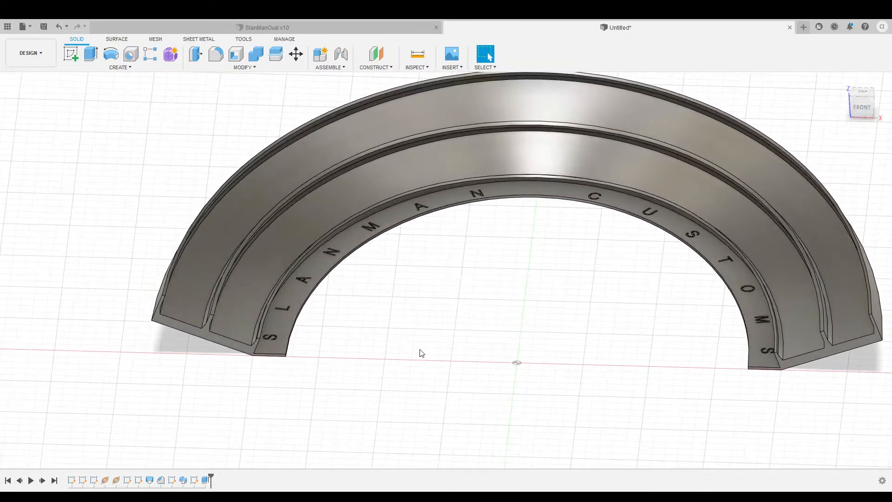
pyautogui.click(204, 334)
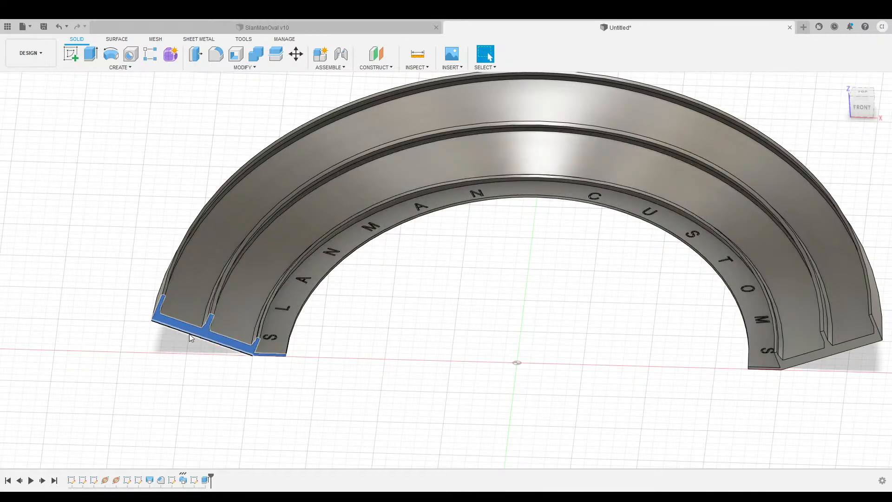
# Start a sketch on the left end face and project the outer and inner lane floor edges.
pyautogui.click(70, 57)
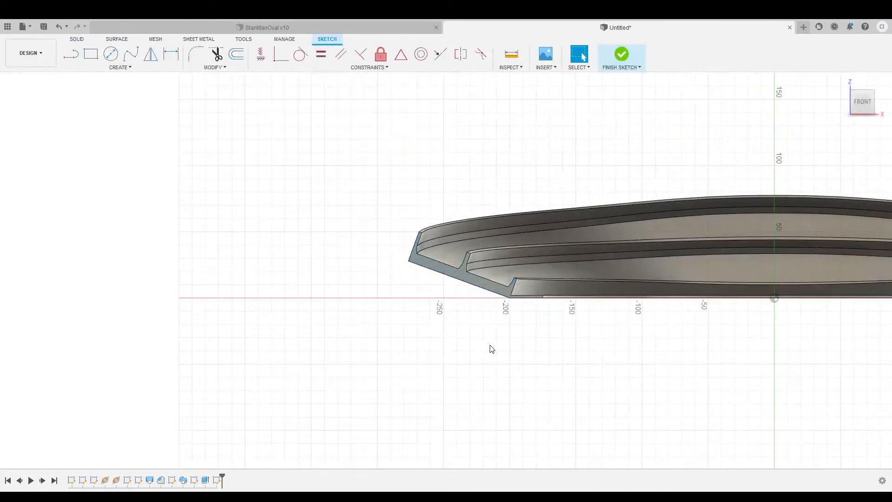
pyautogui.scroll(2, 309, 287)
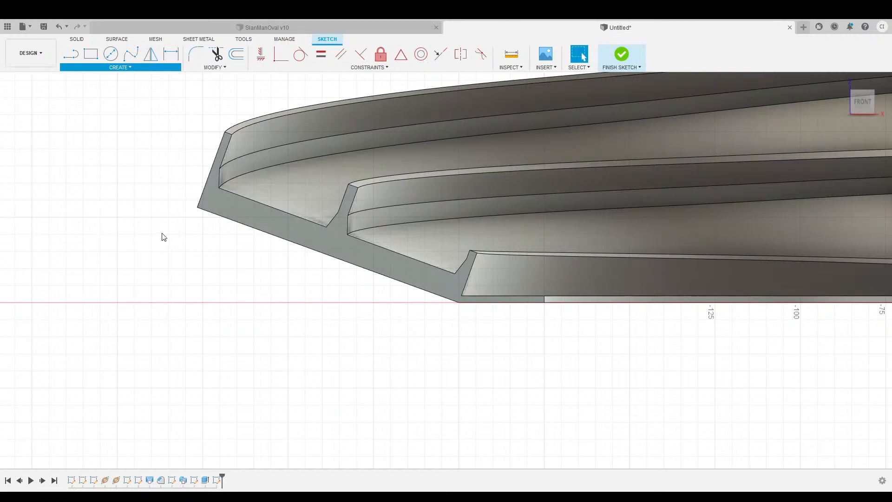
pyautogui.press('p')
pyautogui.click(279, 209)
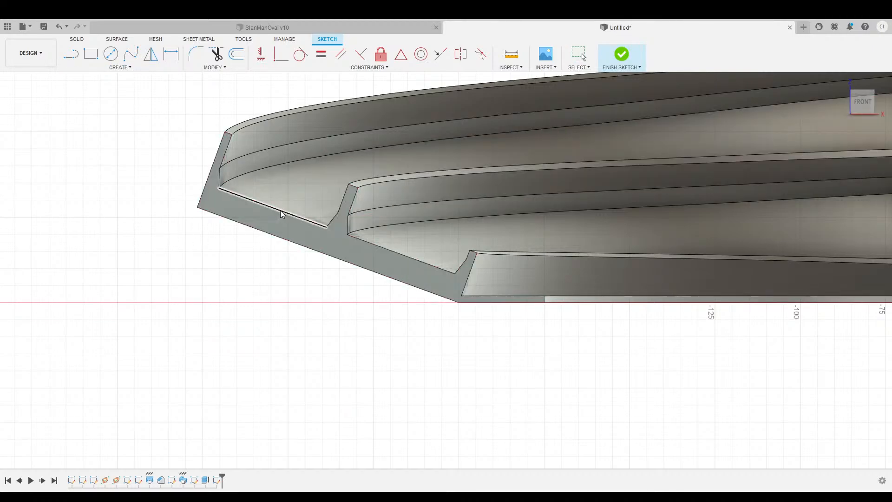
pyautogui.click(414, 257)
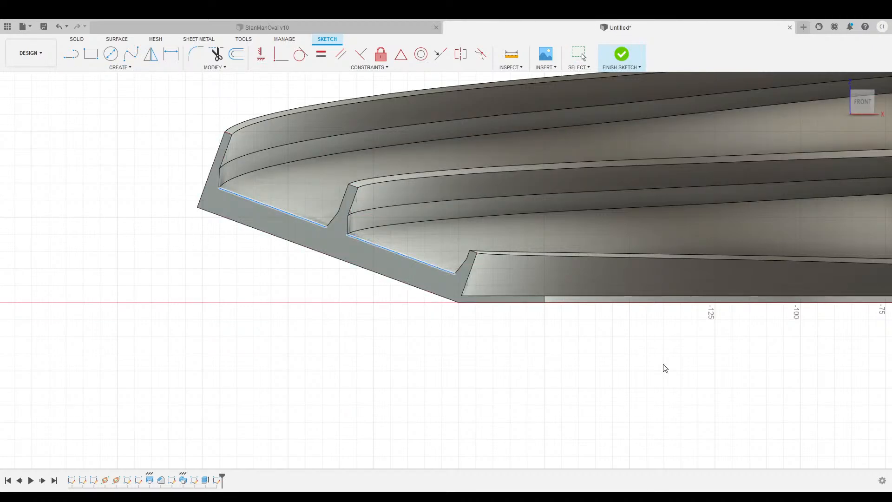
pyautogui.scroll(-5, 687, 387)
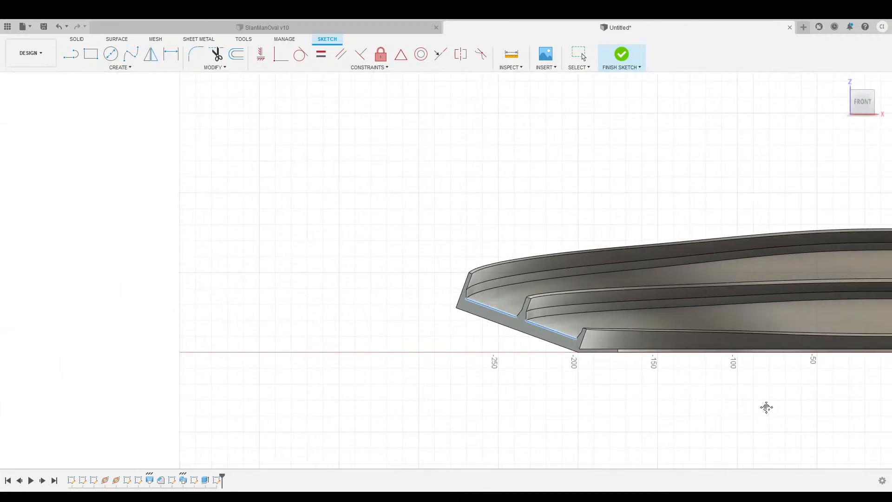
pyautogui.moveTo(766, 406); pyautogui.dragTo(340, 367, button='middle')
pyautogui.moveTo(557, 364)
pyautogui.mouseDown(button='middle')
pyautogui.moveTo(309, 375)
pyautogui.moveTo(643, 364)
pyautogui.mouseUp(button='middle')
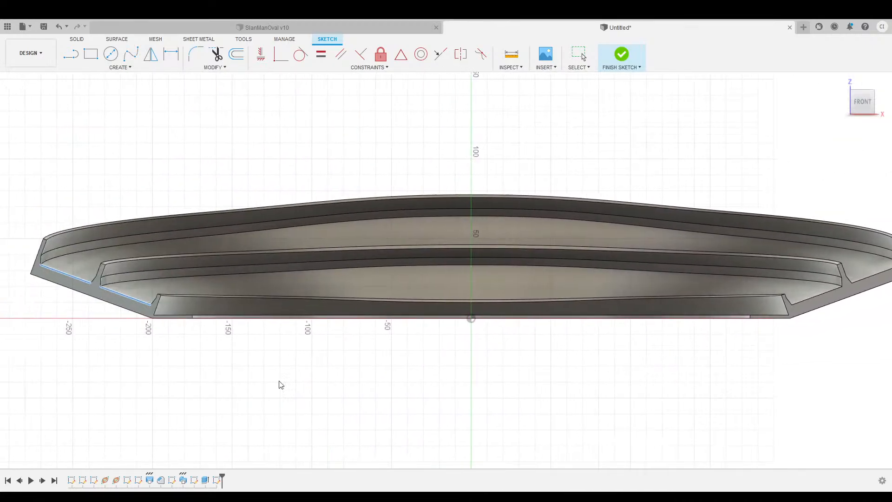
pyautogui.moveTo(242, 379); pyautogui.dragTo(506, 407, button='middle')
pyautogui.press('Escape')
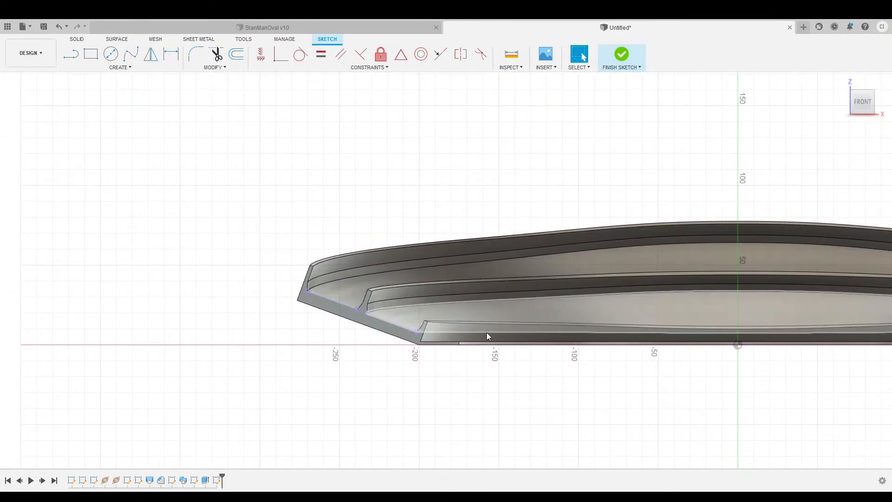
pyautogui.scroll(3, 408, 362)
pyautogui.scroll(5, 402, 355)
pyautogui.moveTo(274, 267); pyautogui.dragTo(324, 335, button='middle')
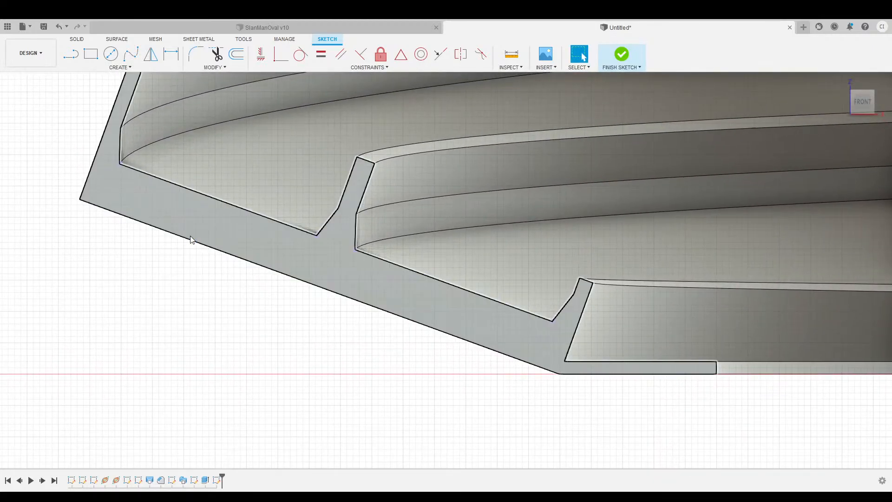
pyautogui.scroll(-2, 203, 285)
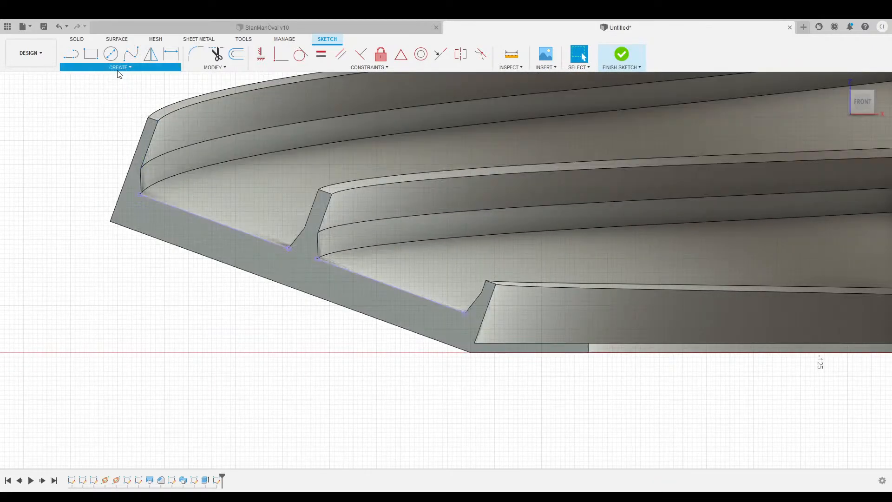
# Pick points at the outer and inner lane floor midpoints with the Line tool.
pyautogui.press('l')
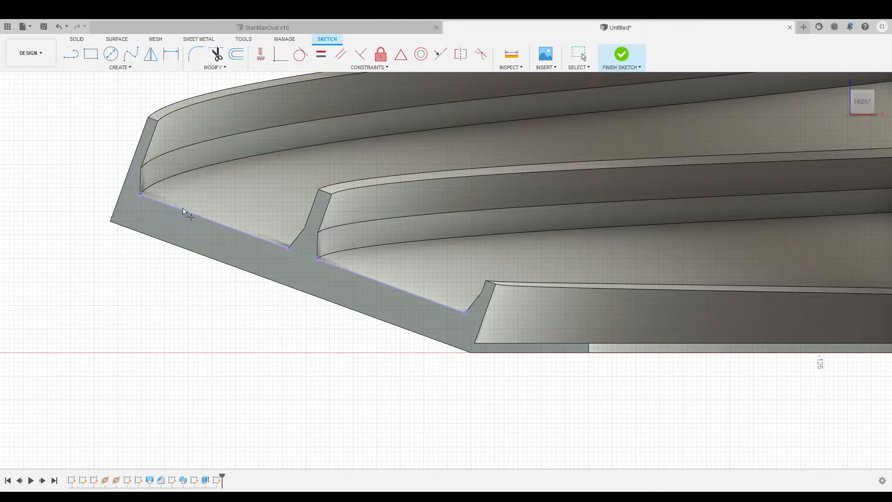
pyautogui.click(213, 222)
pyautogui.click(391, 286)
pyautogui.click(71, 54)
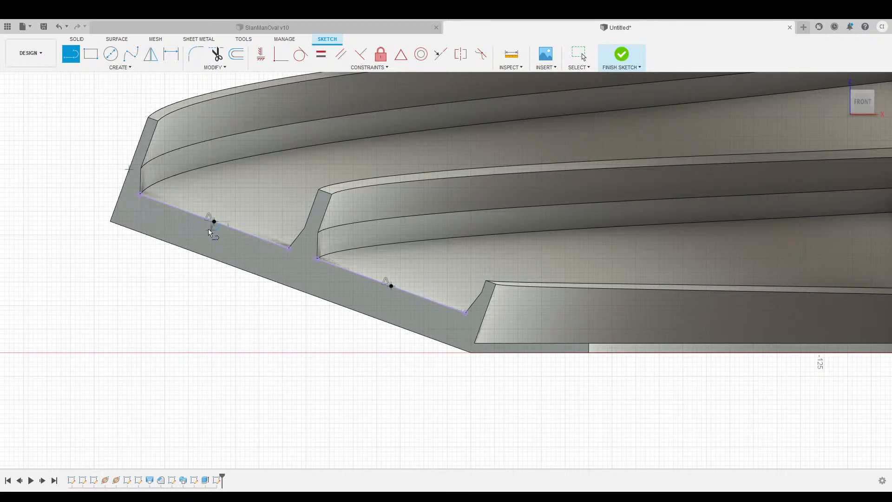
pyautogui.press('Escape')
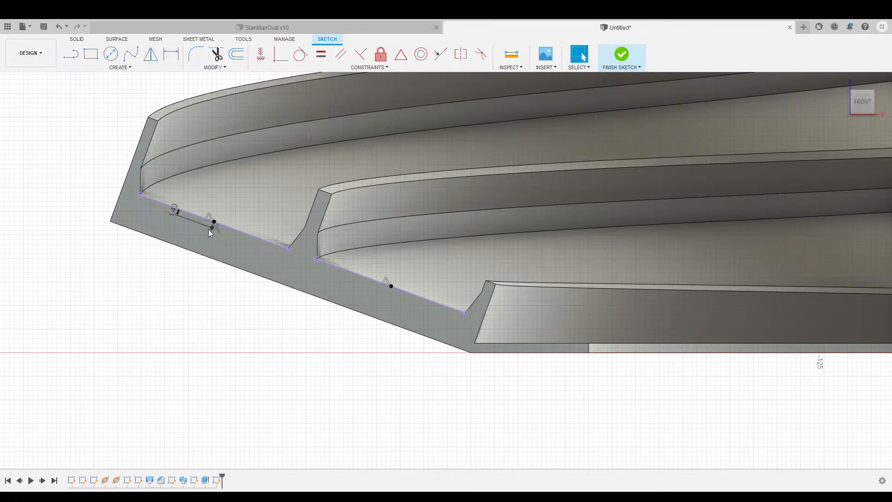
# Draw a short reference line from the lane floor midpoint.
pyautogui.scroll(3, 208, 230)
pyautogui.scroll(2, 227, 248)
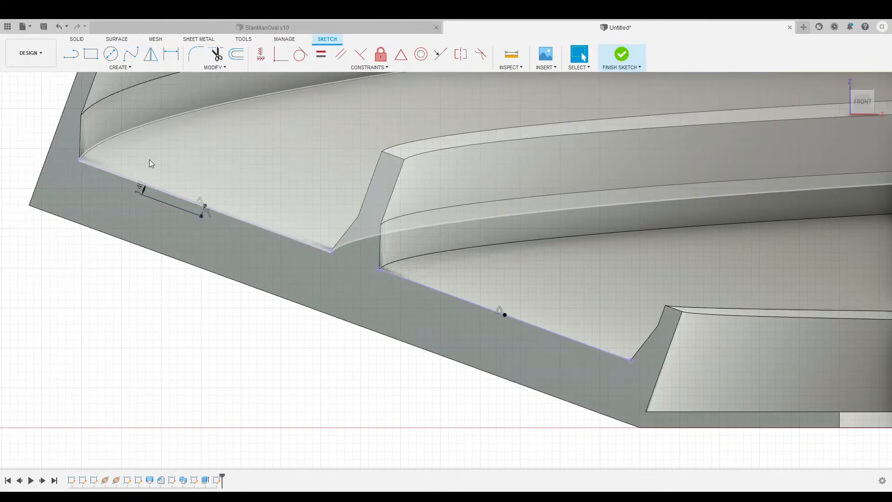
pyautogui.press('l')
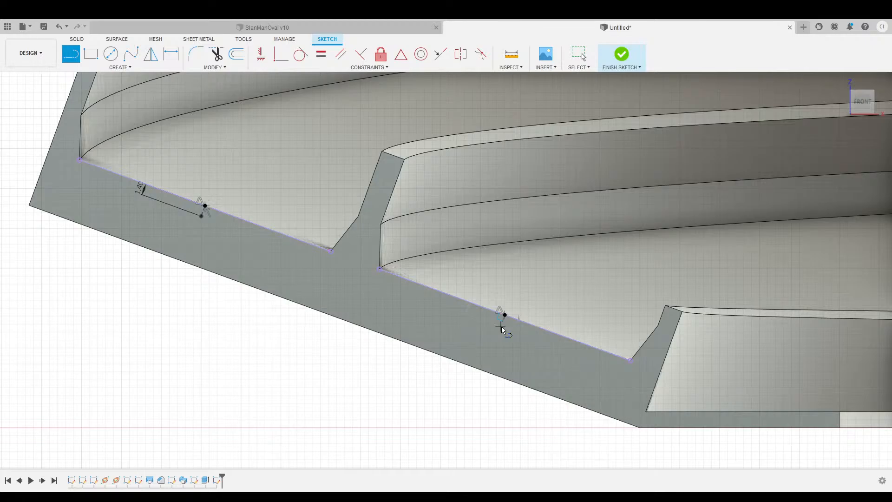
pyautogui.click(501, 327)
pyautogui.press('Escape')
pyautogui.scroll(-2, 367, 360)
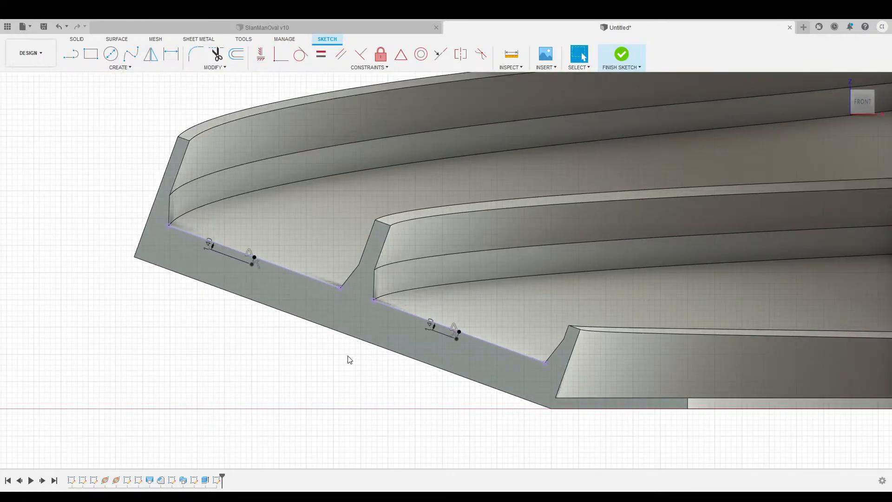
pyautogui.scroll(1, 322, 358)
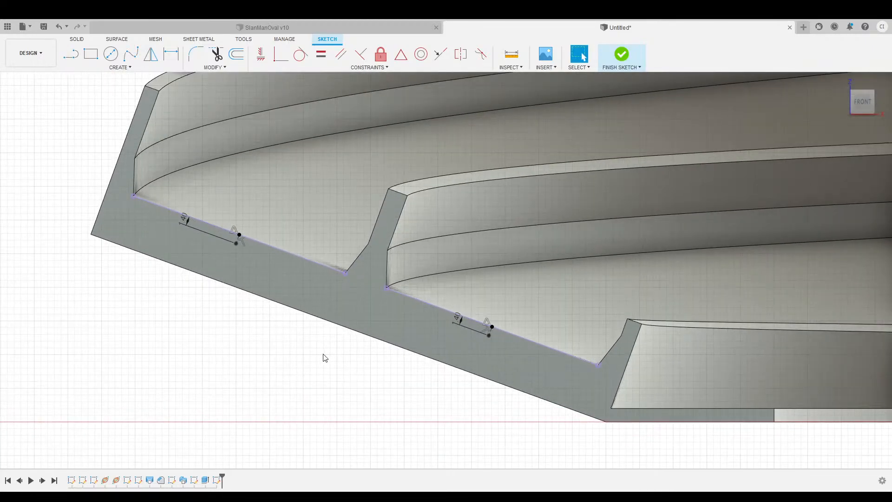
pyautogui.click(70, 55)
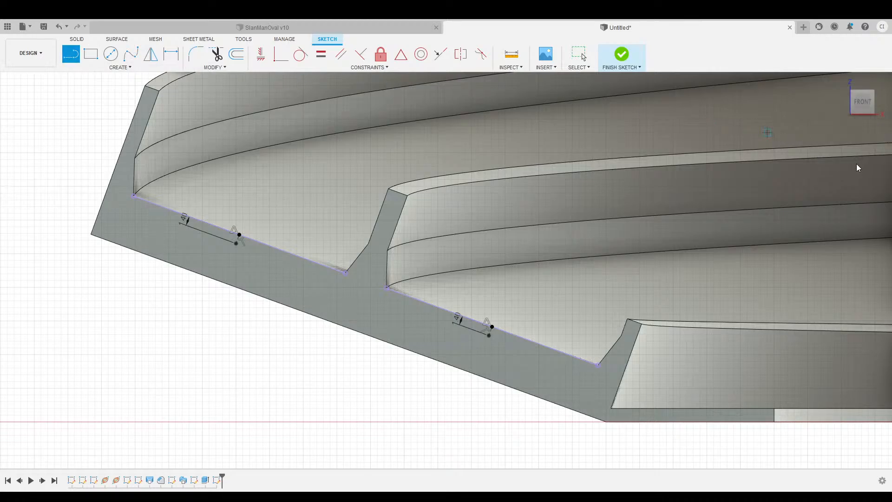
# Draw 13.00 lines either side of the outer lane floor's midpoint.
pyautogui.click(236, 243)
pyautogui.write('13')
pyautogui.press('Return')
pyautogui.press('Escape')
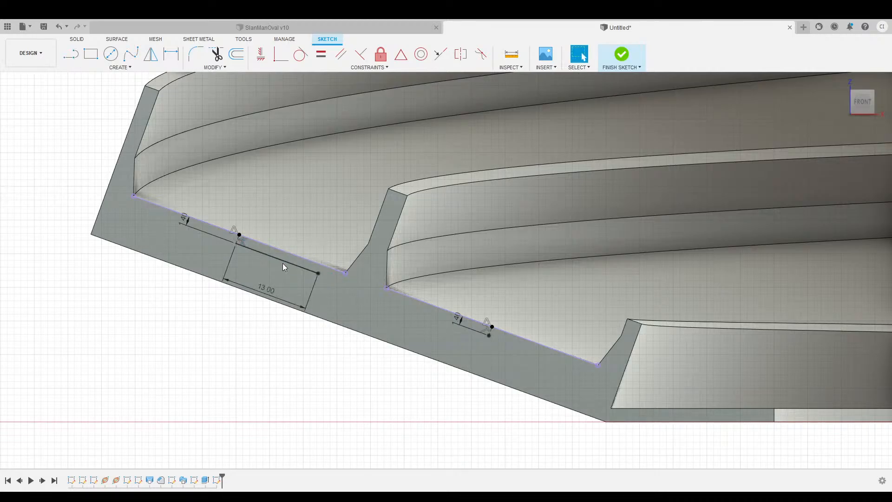
pyautogui.press('l')
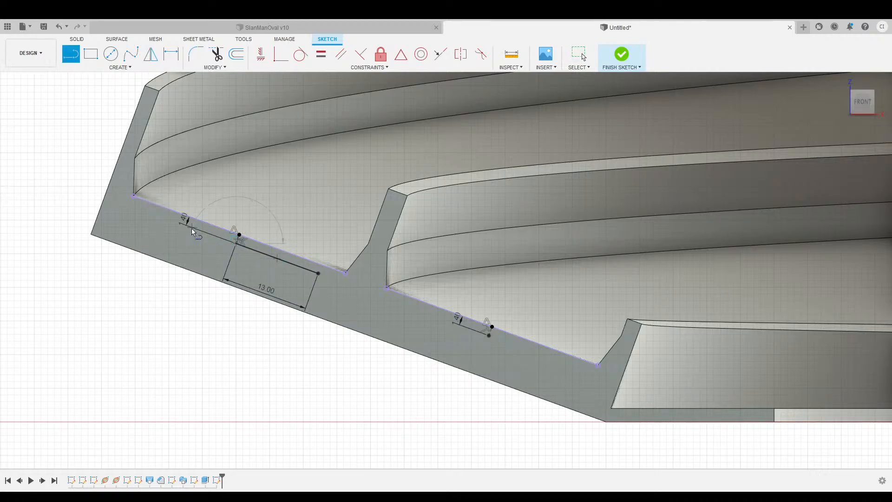
pyautogui.write('13')
pyautogui.press('Return')
pyautogui.press('Escape')
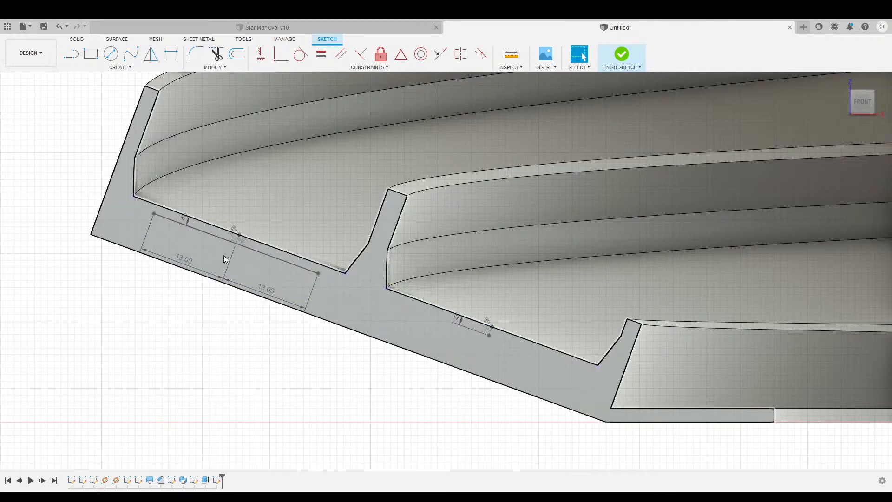
# Add 3.50 vertical sides at both ends of the rib base.
pyautogui.click(72, 57)
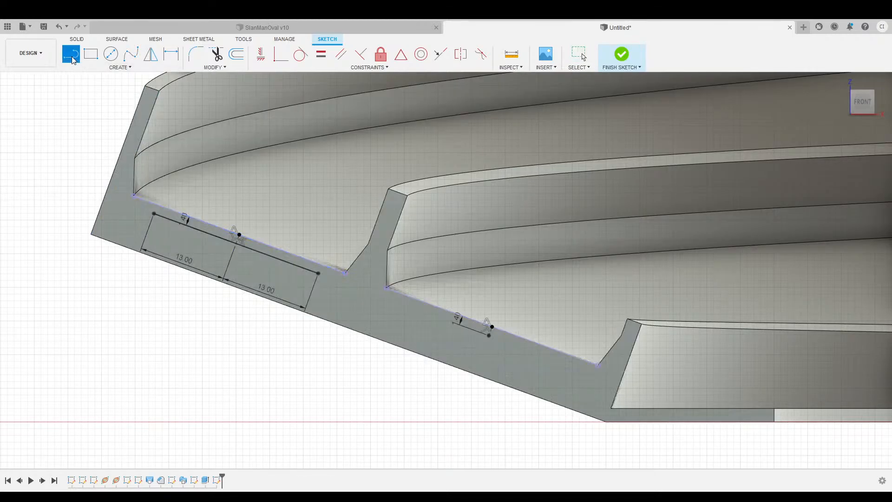
pyautogui.click(146, 225)
pyautogui.press('Escape')
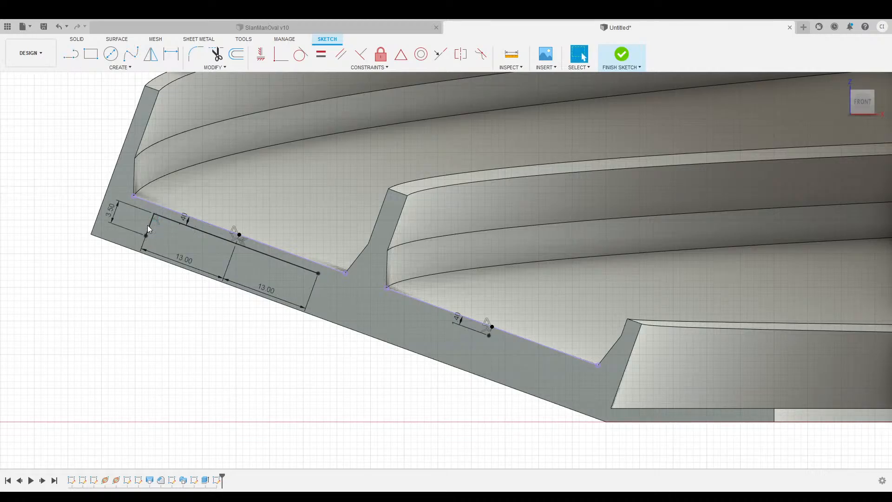
pyautogui.click(71, 54)
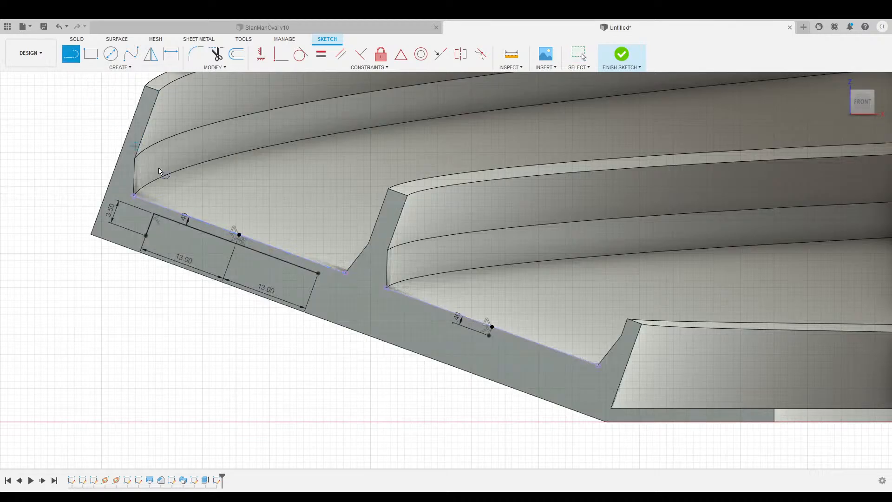
pyautogui.click(312, 291)
pyautogui.press('Escape')
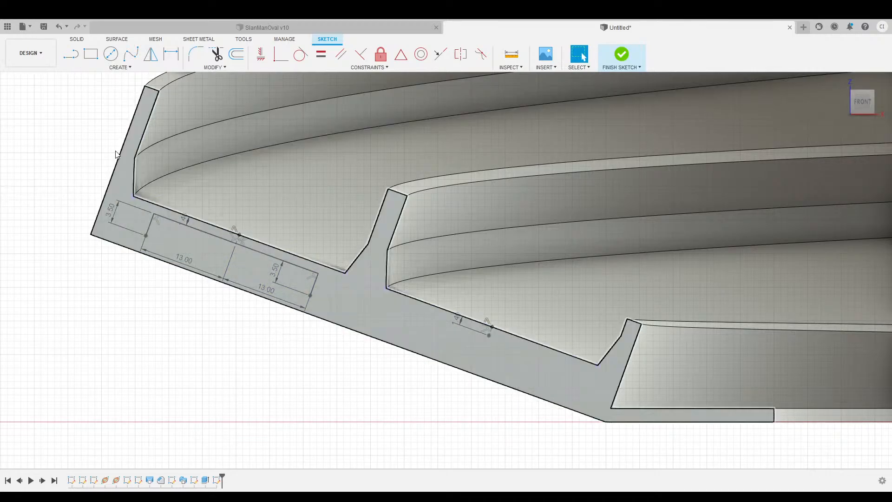
# Draw 5.00 top lines inward from both rib corners.
pyautogui.click(71, 54)
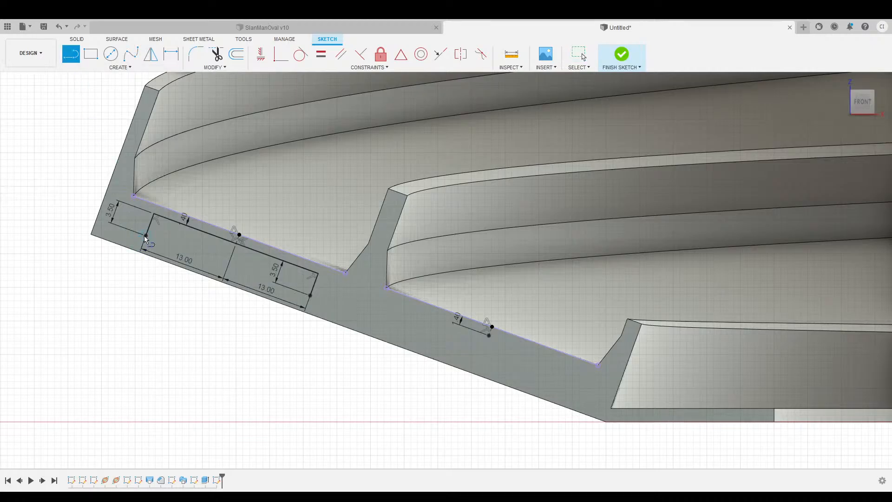
pyautogui.click(145, 236)
pyautogui.write('5')
pyautogui.press('Return')
pyautogui.press('Escape')
pyautogui.press('l')
pyautogui.click(312, 297)
pyautogui.write('5')
pyautogui.press('Return')
pyautogui.press('Escape')
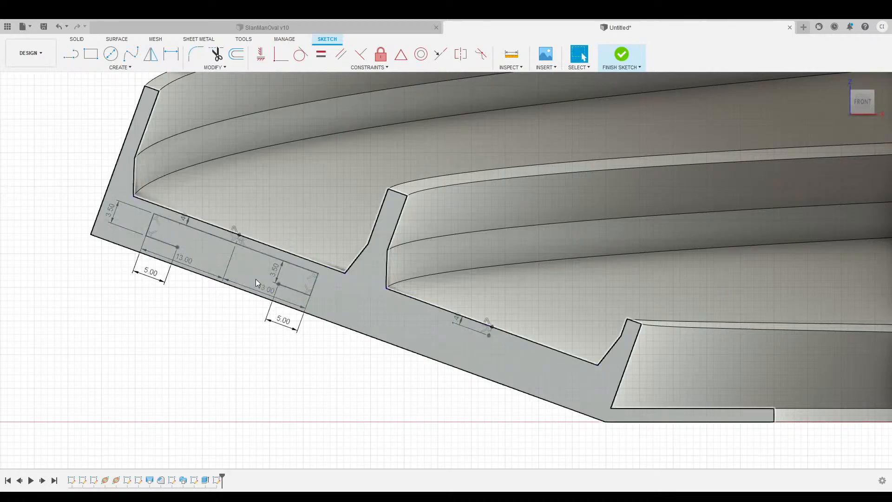
# Add the 4.50 centre peak line and join it to both 5.00 rib tops.
pyautogui.click(70, 54)
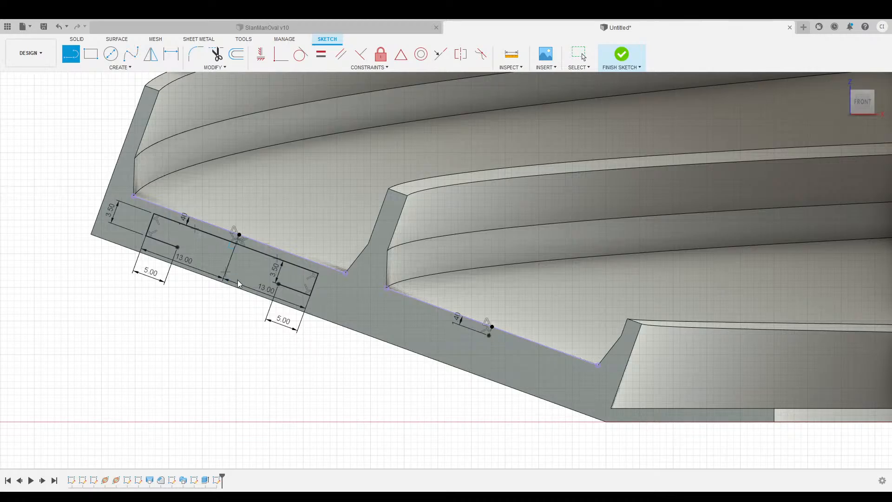
pyautogui.press('Escape')
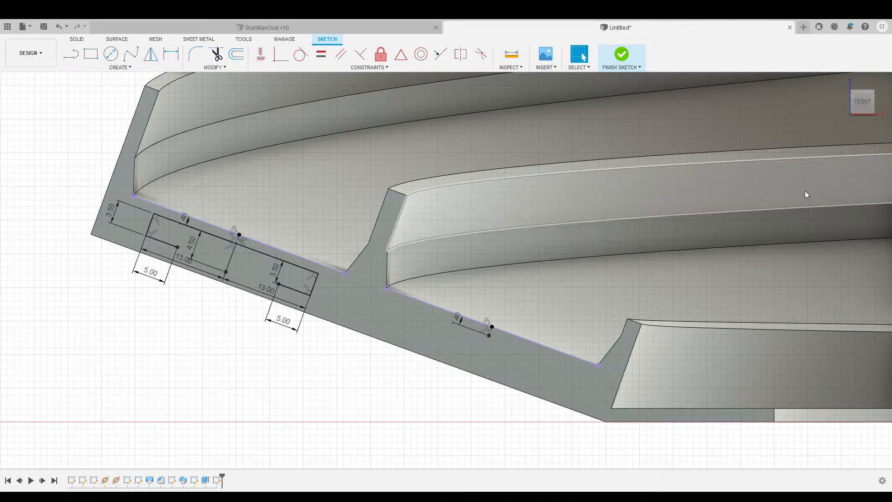
pyautogui.click(70, 54)
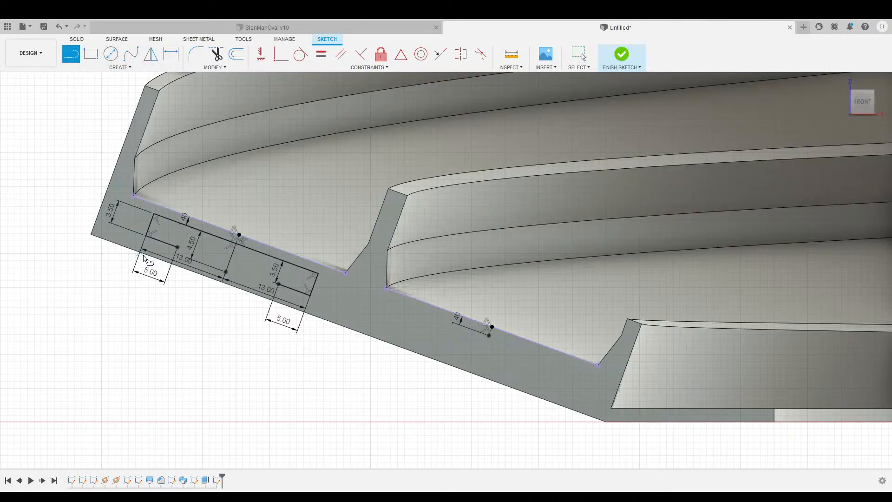
pyautogui.click(177, 247)
pyautogui.click(227, 272)
pyautogui.click(278, 284)
pyautogui.click(222, 272)
pyautogui.scroll(-1, 356, 383)
pyautogui.moveTo(361, 383); pyautogui.dragTo(344, 361, button='middle')
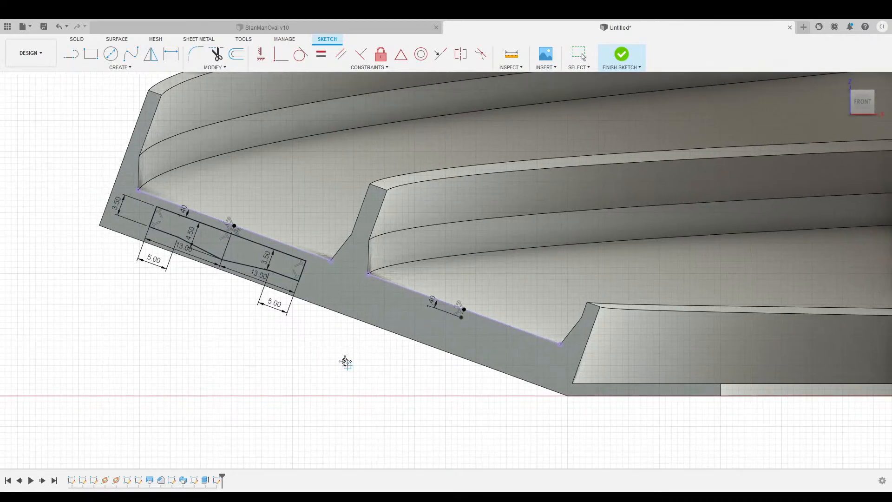
# Copy the rib profile and snap its midpoint onto the inner lane floor's midpoint.
pyautogui.press('l')
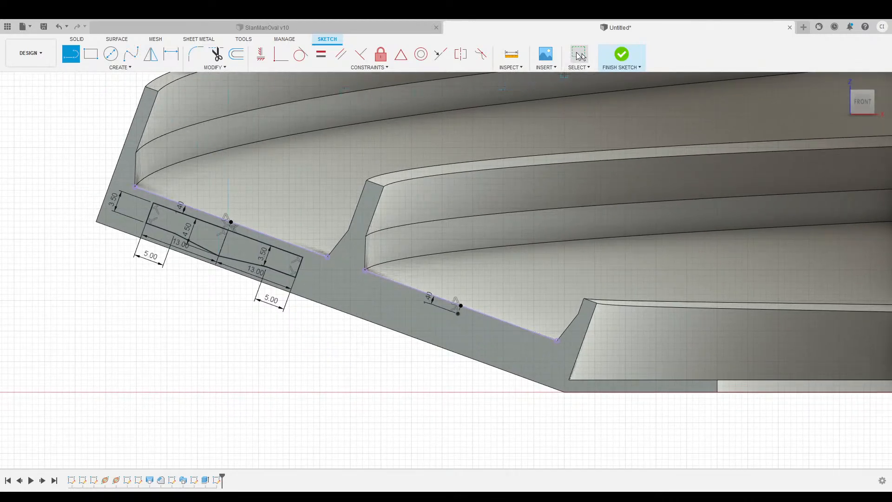
pyautogui.click(580, 56)
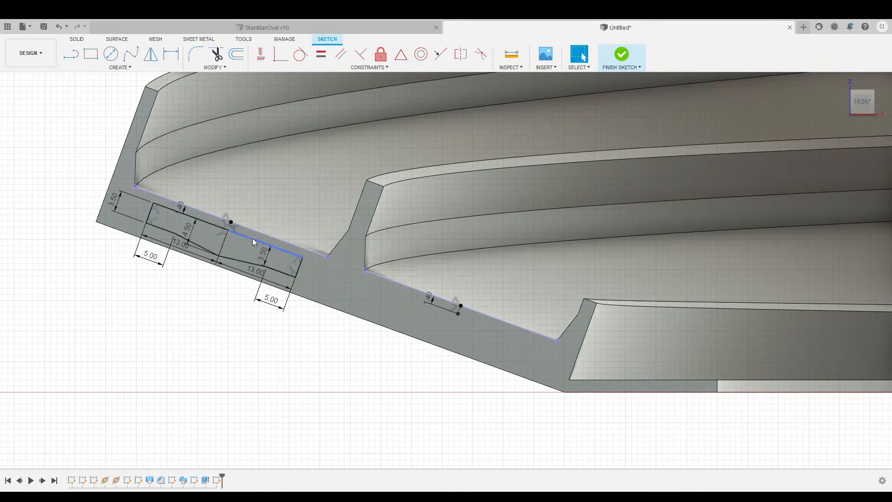
pyautogui.doubleClick(253, 239)
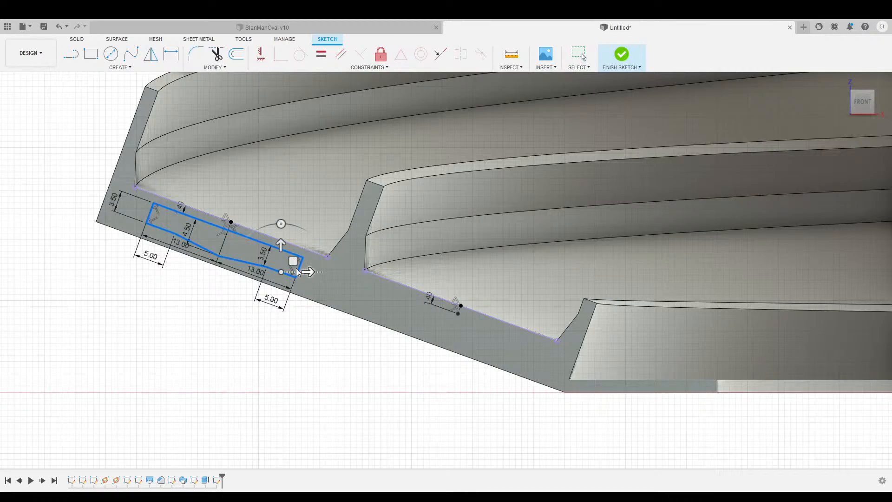
pyautogui.moveTo(293, 257); pyautogui.dragTo(375, 372)
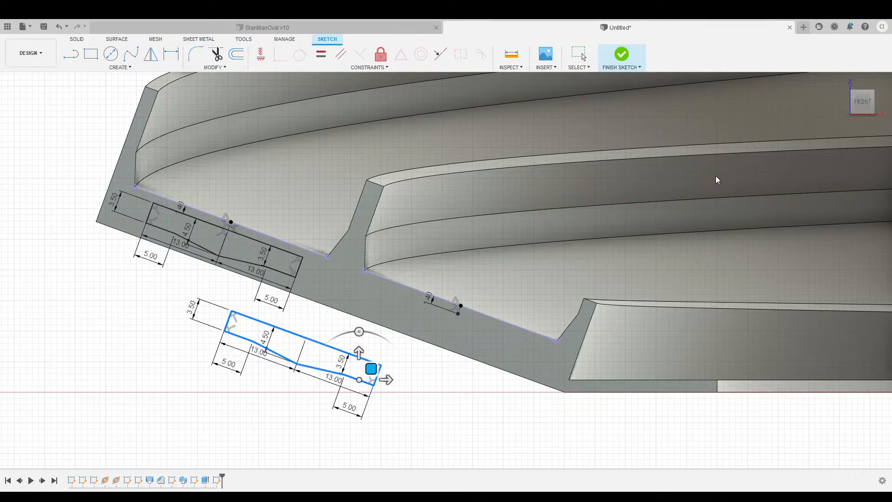
pyautogui.press('Return')
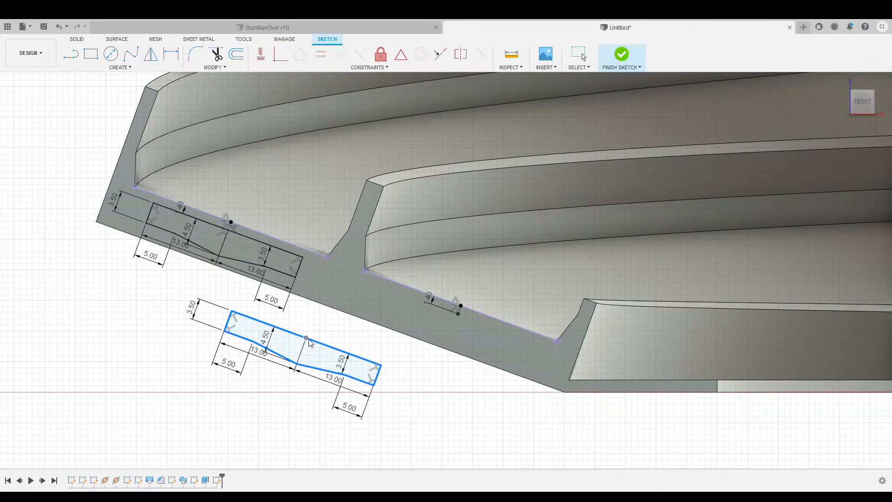
pyautogui.moveTo(309, 340); pyautogui.dragTo(457, 314)
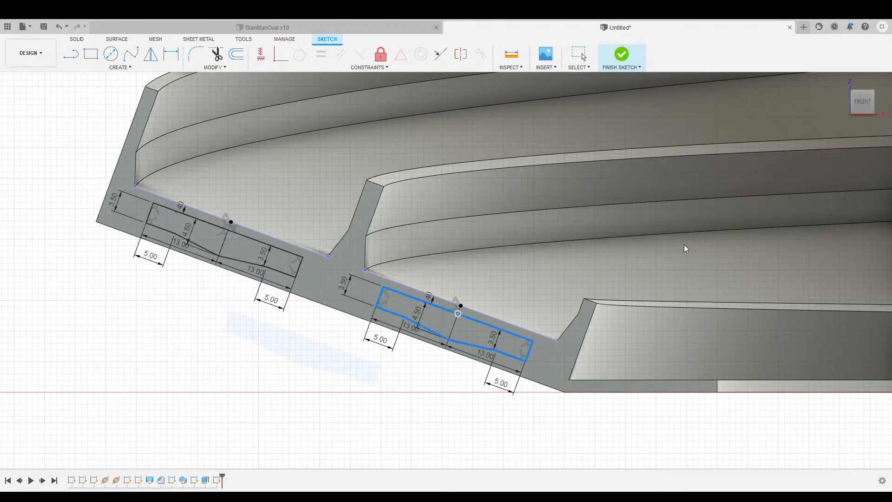
pyautogui.click(715, 208)
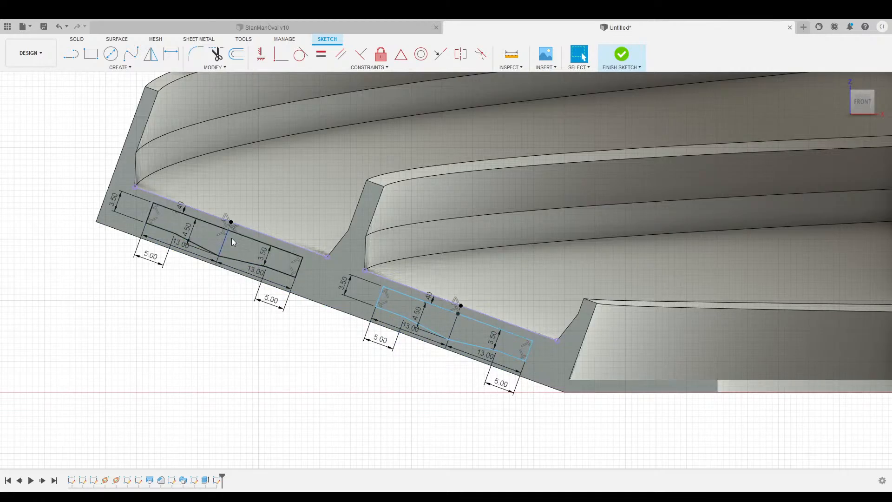
# Check the inner lane's rib profile selection and finish the end-face sketch.
pyautogui.scroll(-2, 304, 365)
pyautogui.scroll(-1, 306, 365)
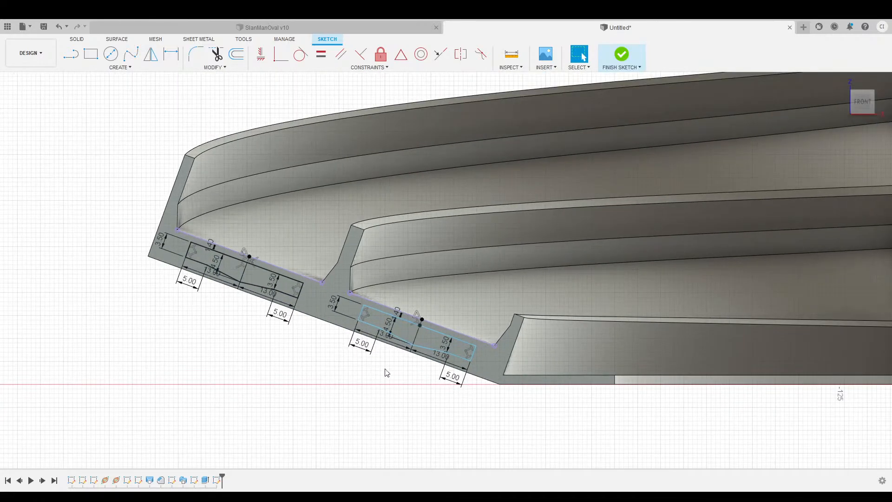
pyautogui.scroll(3, 429, 346)
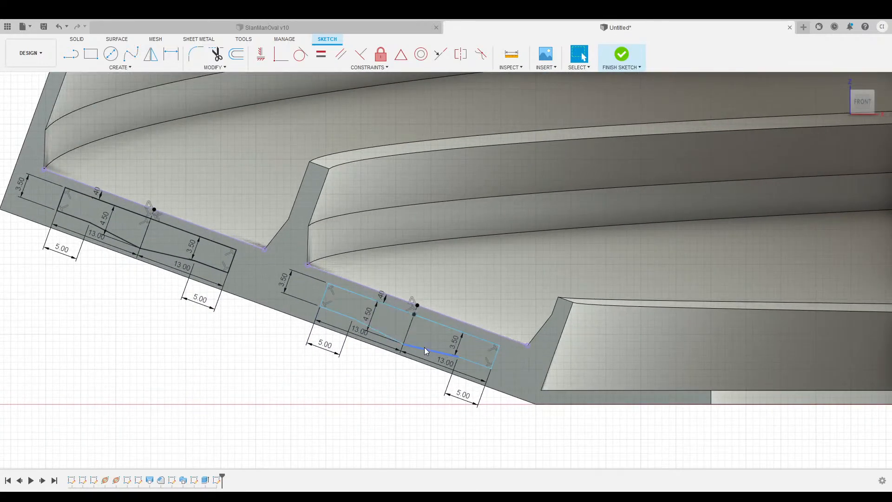
pyautogui.doubleClick(411, 315)
pyautogui.doubleClick(408, 317)
pyautogui.scroll(-2, 285, 372)
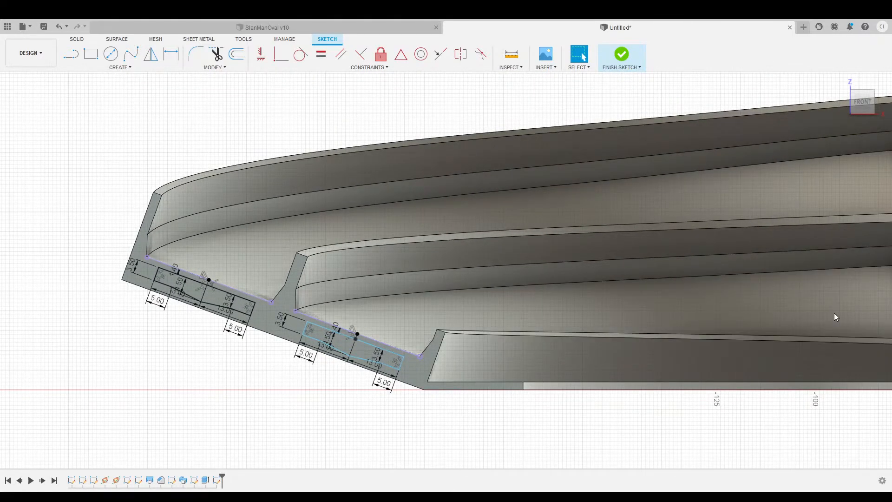
pyautogui.click(858, 317)
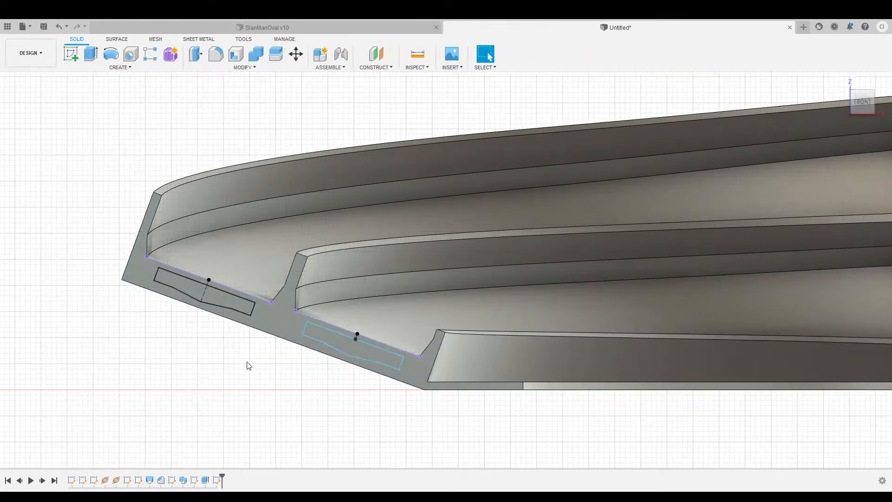
# Pan and zoom along the track until its opposite end face is visible.
pyautogui.moveTo(271, 371); pyautogui.dragTo(232, 362, button='middle')
pyautogui.scroll(-4, 264, 368)
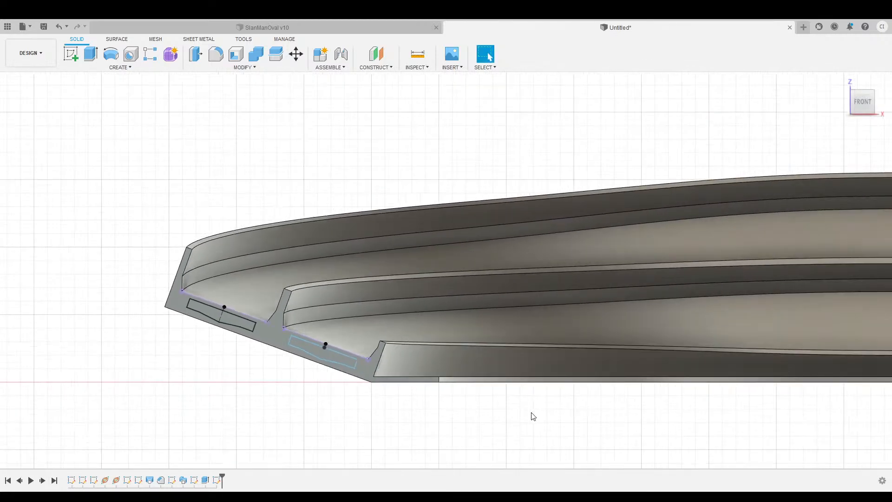
pyautogui.moveTo(569, 415); pyautogui.dragTo(408, 395, button='middle')
pyautogui.scroll(-3, 457, 400)
pyautogui.moveTo(641, 416); pyautogui.dragTo(389, 398, button='middle')
pyautogui.moveTo(593, 406); pyautogui.dragTo(351, 403, button='middle')
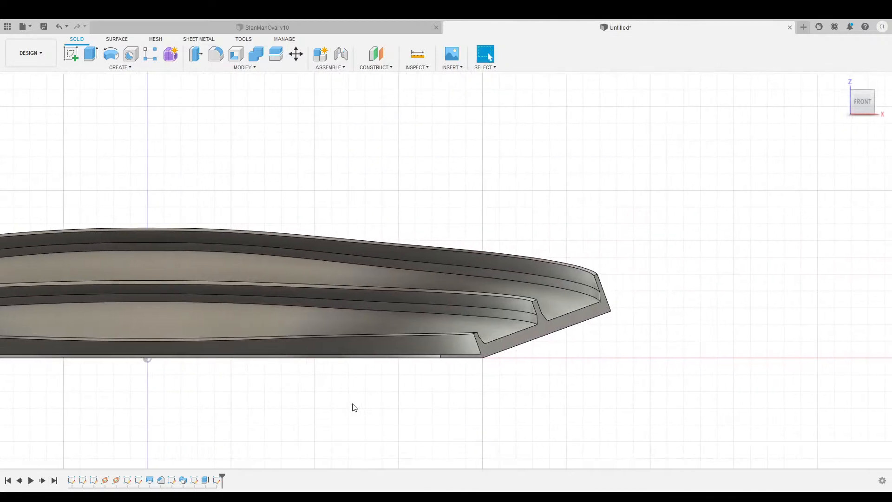
# Start a sketch on the opposite end face and project both lane floor edges.
pyautogui.click(514, 343)
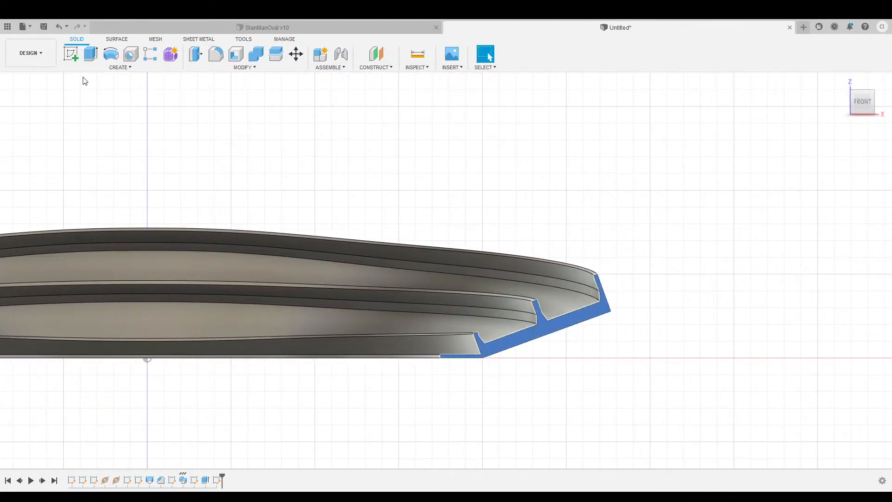
pyautogui.click(71, 55)
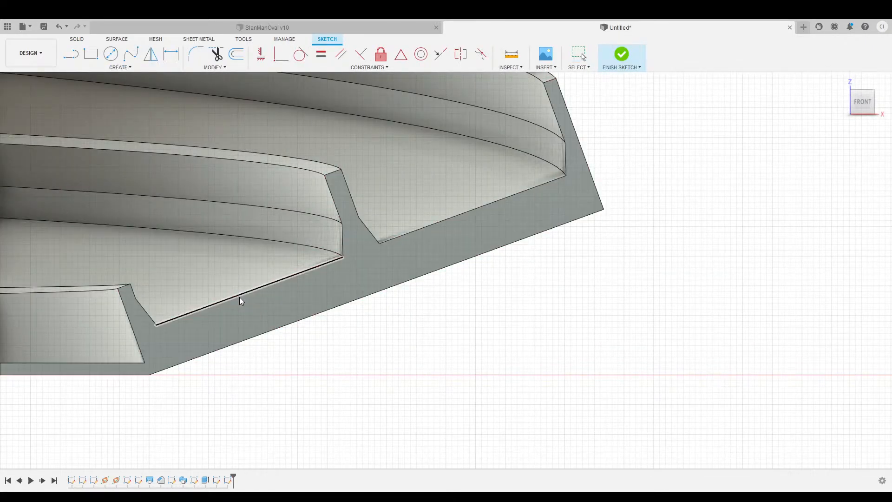
pyautogui.click(240, 294)
pyautogui.click(425, 226)
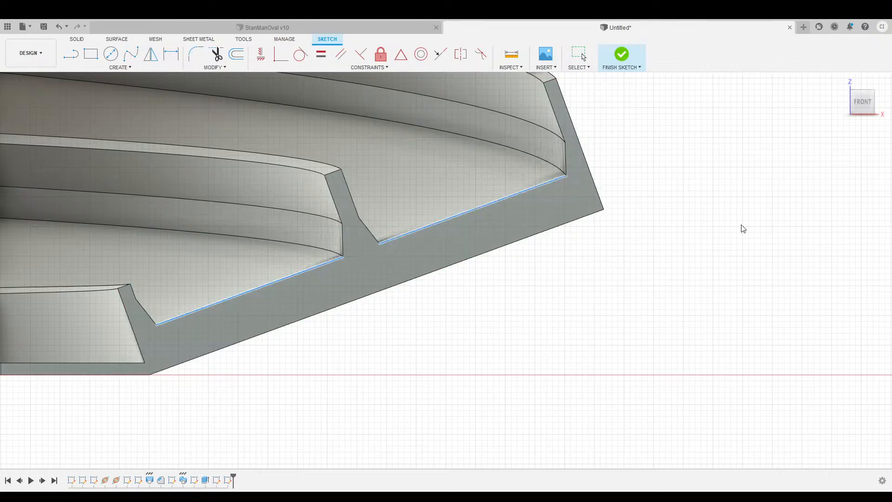
pyautogui.click(715, 194)
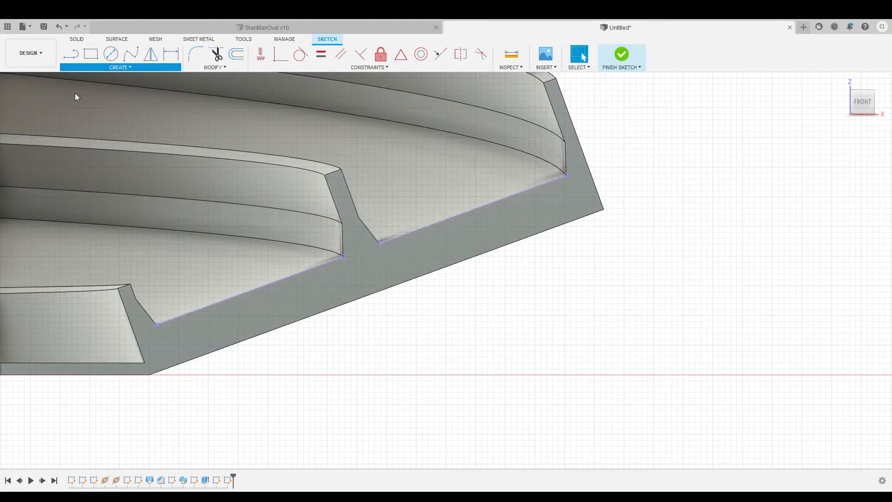
# Mark both lane floor midpoints, adding a short 1.4 line at the lower floor.
pyautogui.press('l')
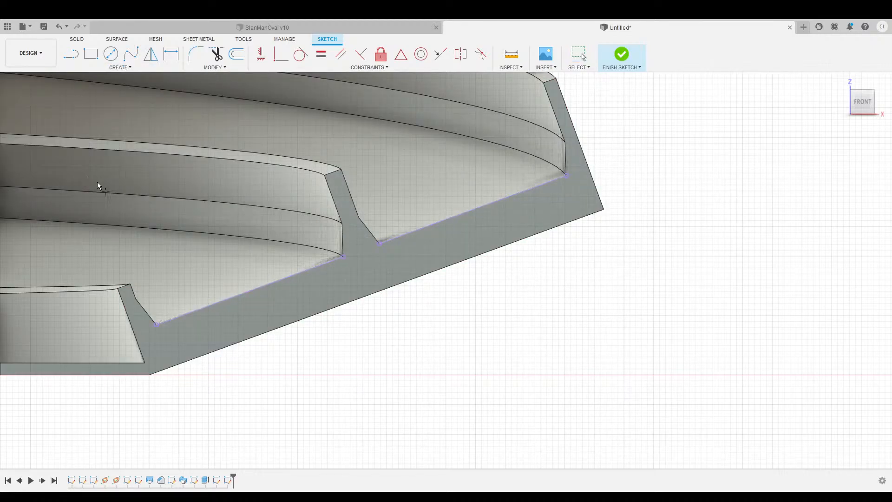
pyautogui.click(472, 209)
pyautogui.click(252, 288)
pyautogui.click(72, 59)
pyautogui.write('1.4')
pyautogui.press('Return')
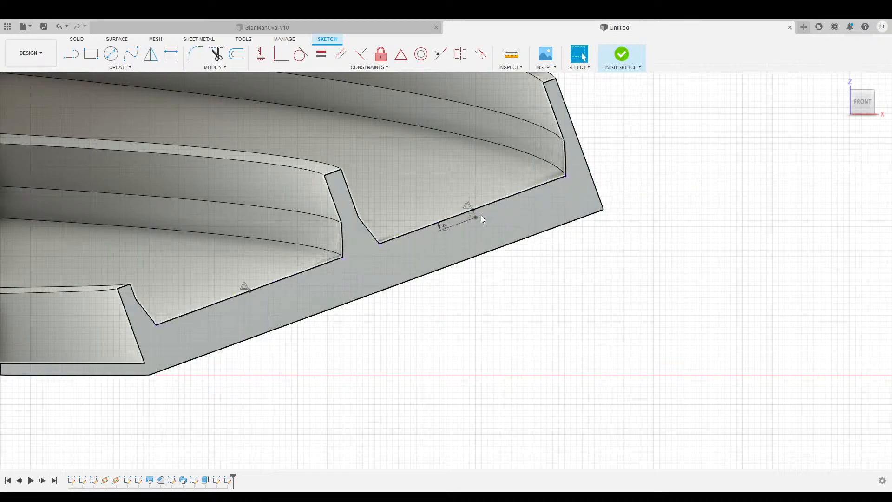
pyautogui.press('l')
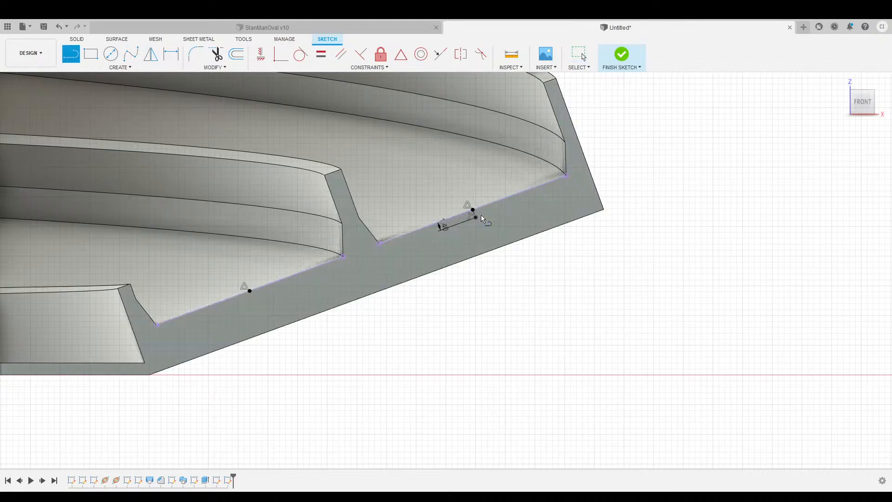
pyautogui.click(252, 297)
pyautogui.press('Escape')
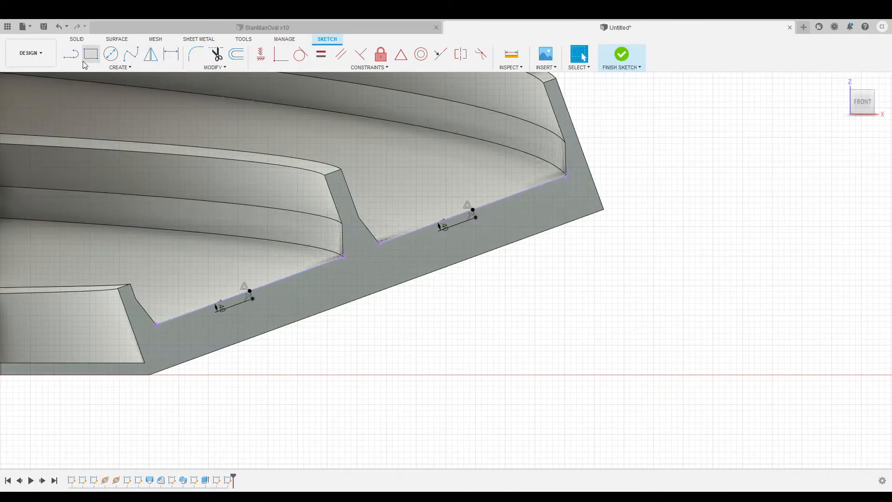
# Draw 13 mm lines right and left of the upper lane floor's midpoint.
pyautogui.click(72, 55)
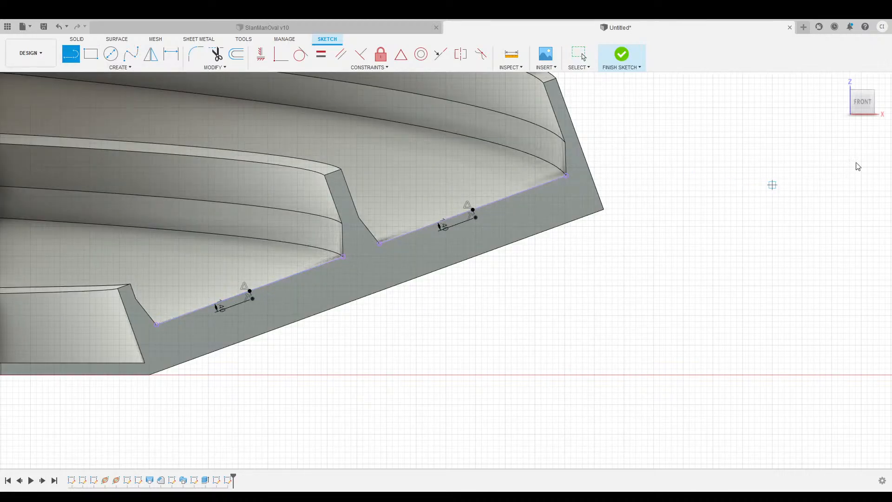
pyautogui.click(475, 217)
pyautogui.write('13')
pyautogui.press('Return')
pyautogui.press('Escape')
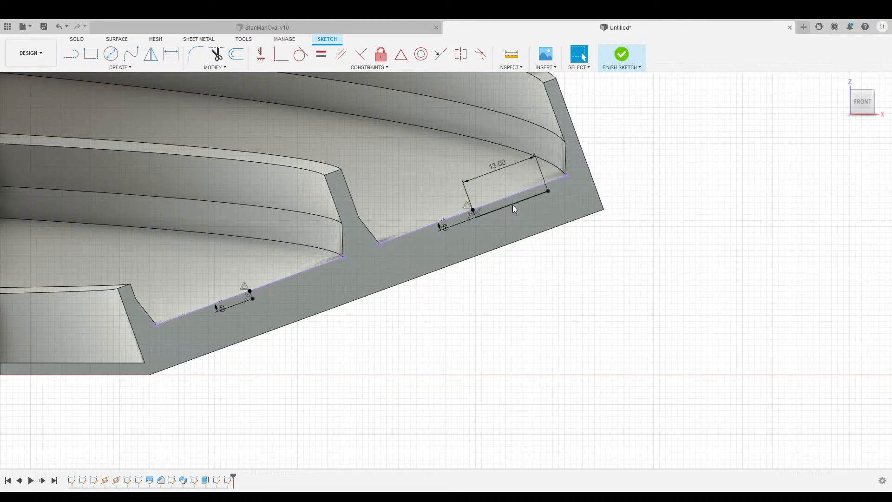
pyautogui.press('l')
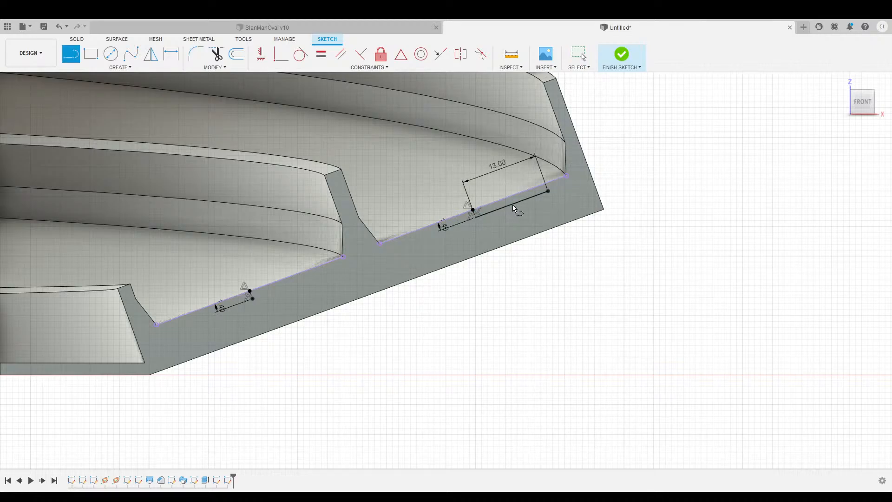
pyautogui.moveTo(475, 218); pyautogui.dragTo(423, 235)
pyautogui.write('13')
pyautogui.press('Return')
pyautogui.press('Escape')
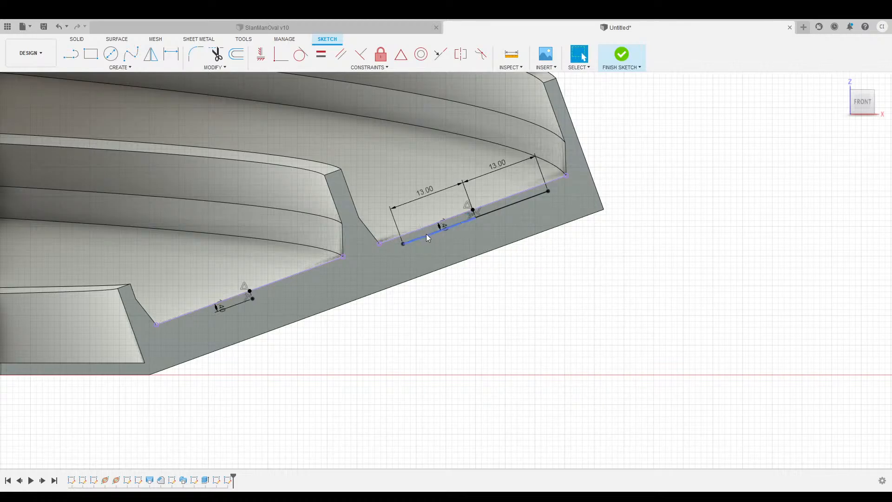
# Draw 13 mm lines either side of the lower lane floor's midpoint.
pyautogui.press('l')
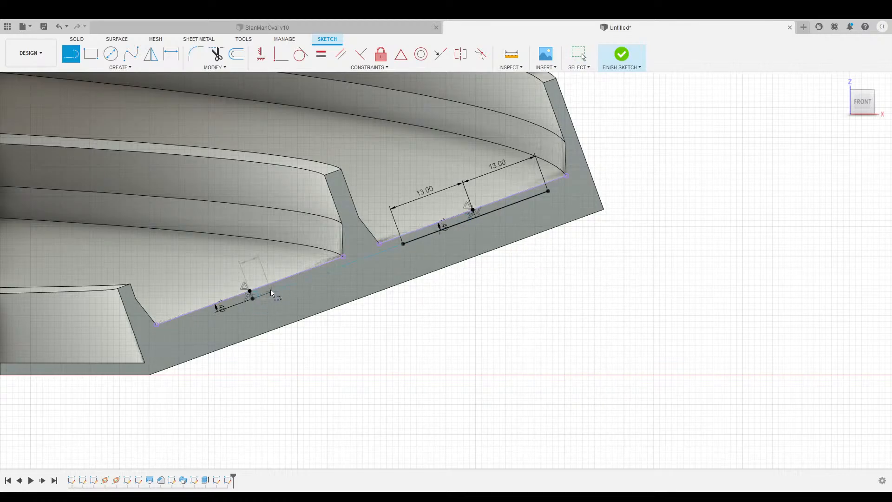
pyautogui.write('13')
pyautogui.press('Return')
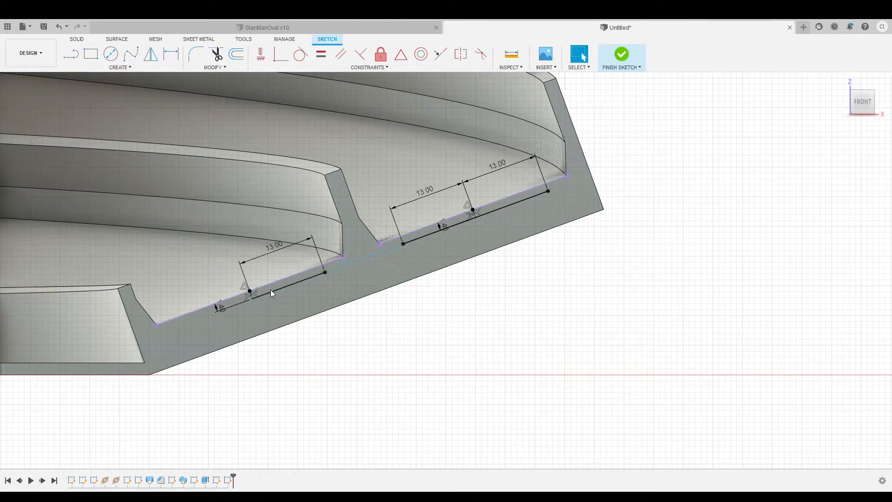
pyautogui.press('Escape')
pyautogui.press('l')
pyautogui.click(240, 302)
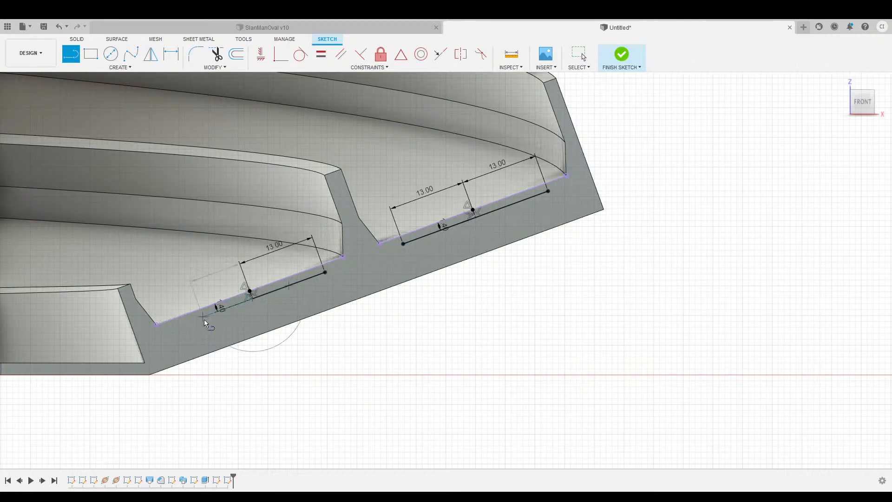
pyautogui.write('13')
pyautogui.press('Return')
pyautogui.press('Escape')
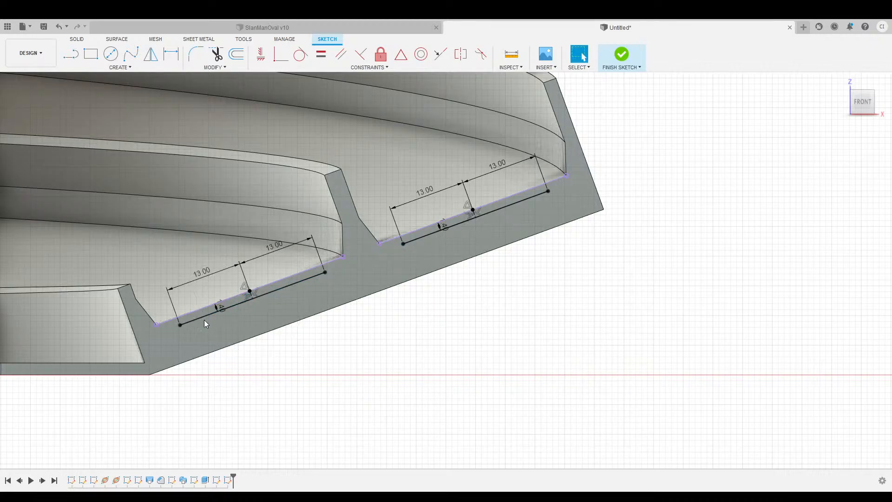
# Add 3.5 mm vertical sides at both ends of the upper lane's 13 mm lines.
pyautogui.press('l')
pyautogui.click(402, 243)
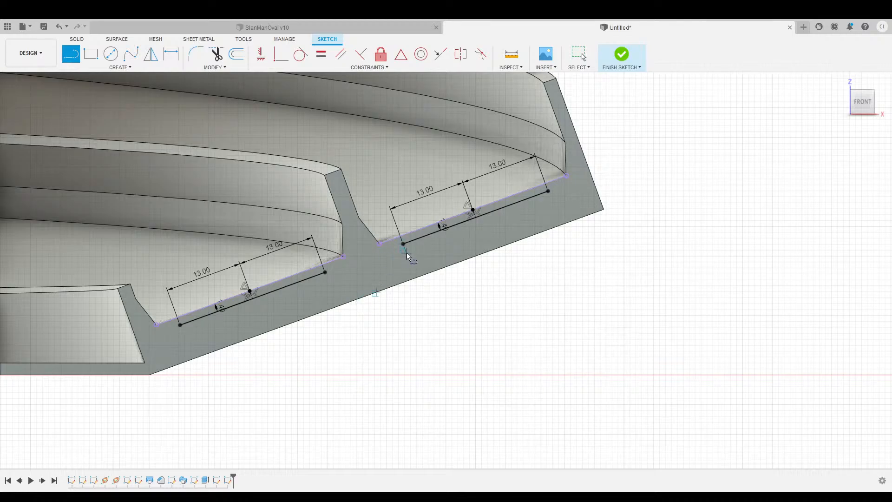
pyautogui.write('3.5')
pyautogui.press('Return')
pyautogui.press('Escape')
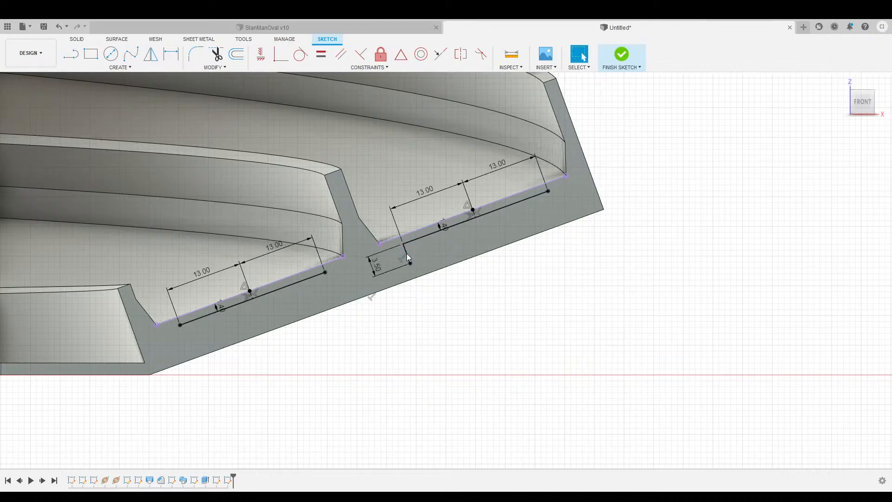
pyautogui.press('l')
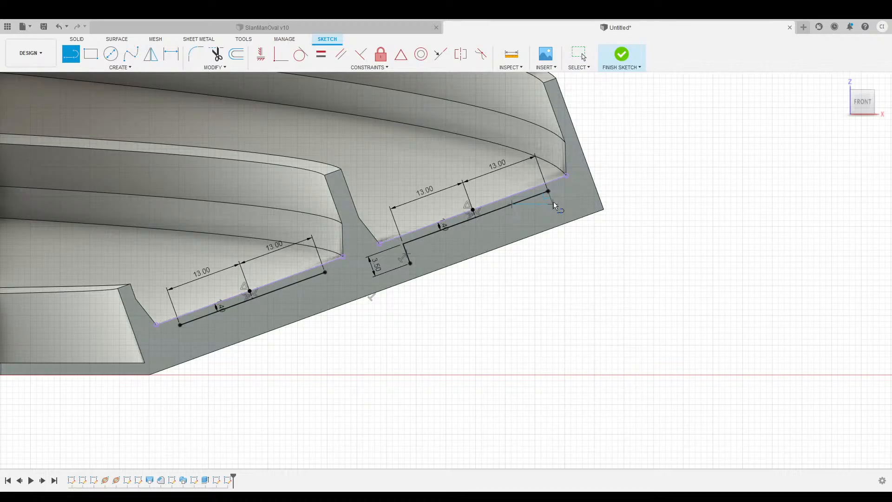
pyautogui.write('3.5')
pyautogui.press('Return')
pyautogui.press('Escape')
# Draw 5 mm top lines inward from both 3.5 mm sides.
pyautogui.press('l')
pyautogui.write('5')
pyautogui.press('Return')
pyautogui.press('Escape')
pyautogui.press('l')
pyautogui.click(409, 262)
pyautogui.write('5')
pyautogui.press('Return')
pyautogui.press('Escape')
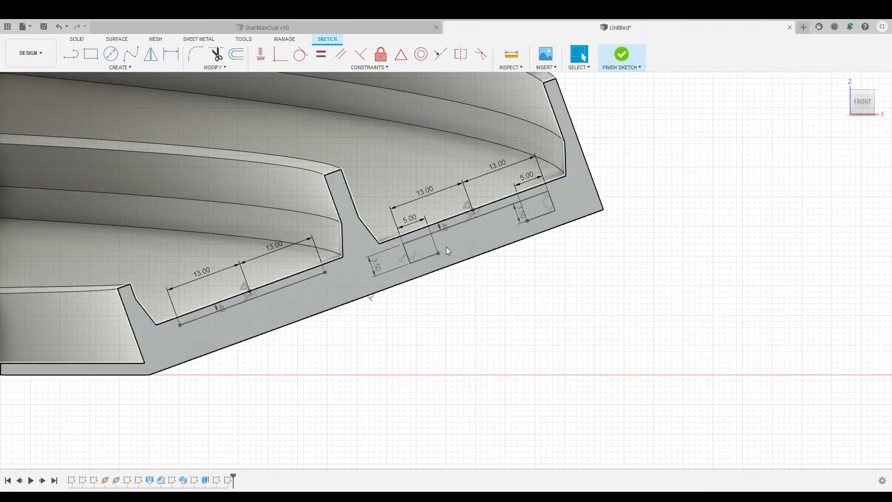
# Draw the 4.50 mm depth line down from the lane floor midpoint.
pyautogui.click(71, 56)
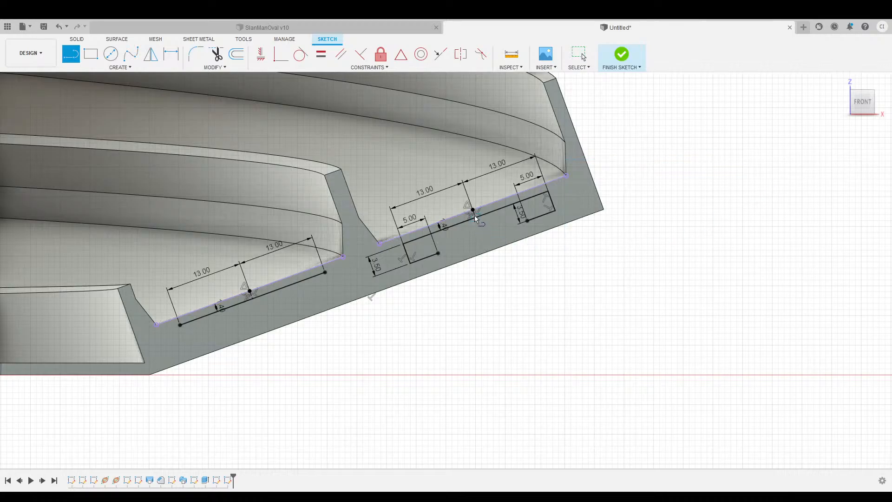
pyautogui.click(484, 240)
pyautogui.press('Escape')
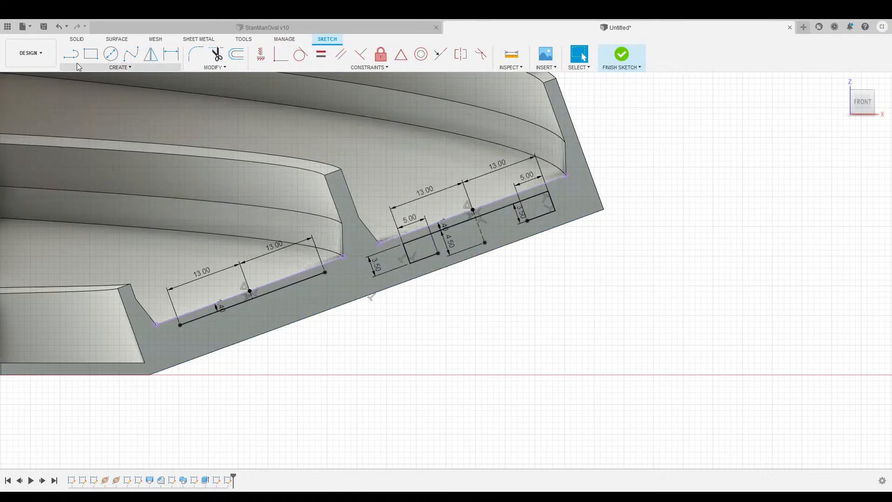
pyautogui.click(71, 55)
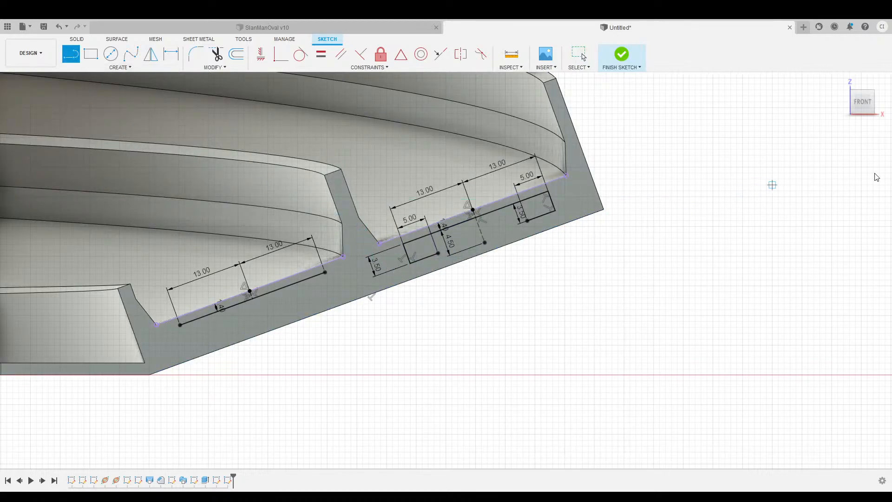
# Close the right lane's V-bottomed rib outline with two slanted lines to the outline corner.
pyautogui.click(438, 255)
pyautogui.click(484, 242)
pyautogui.click(527, 221)
pyautogui.click(485, 242)
# Draw two 3.50 mm side lines for the left lane's rib outline.
pyautogui.click(325, 273)
pyautogui.press('Return')
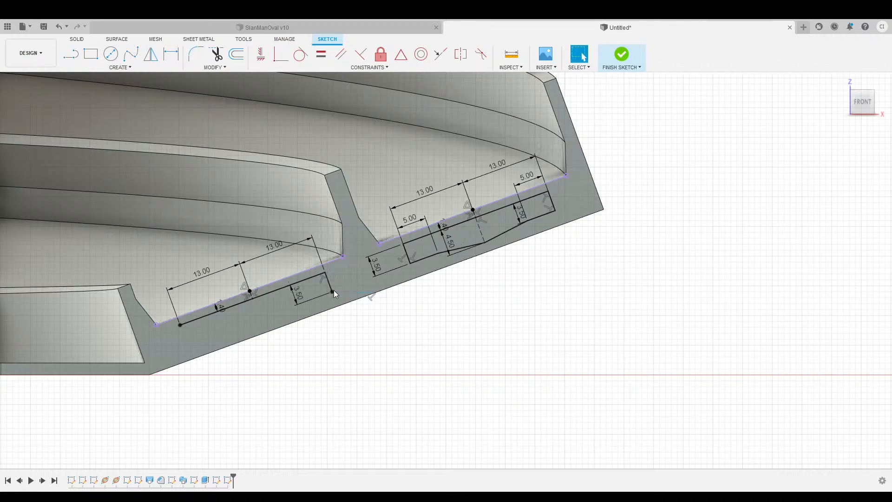
pyautogui.press('l')
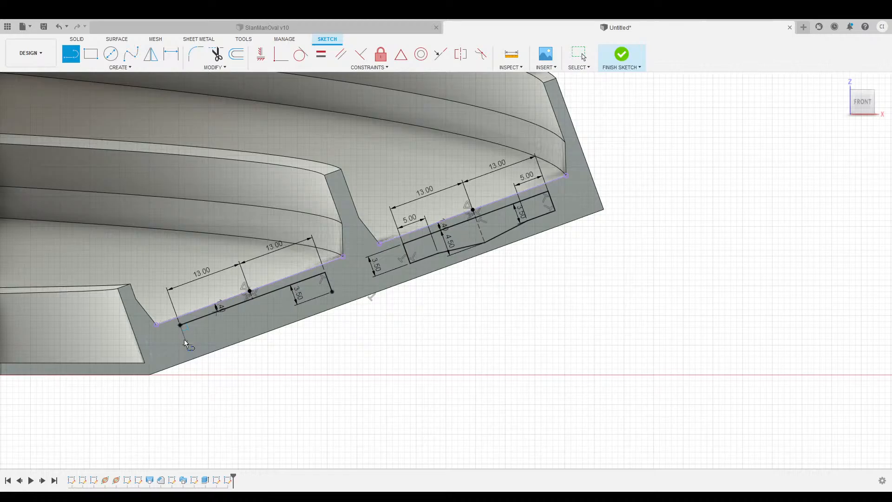
pyautogui.press('Return')
pyautogui.press('l')
# Add two 5.00 mm bottom segments to the left lane's outline.
pyautogui.click(186, 344)
pyautogui.write('5')
pyautogui.press('Return')
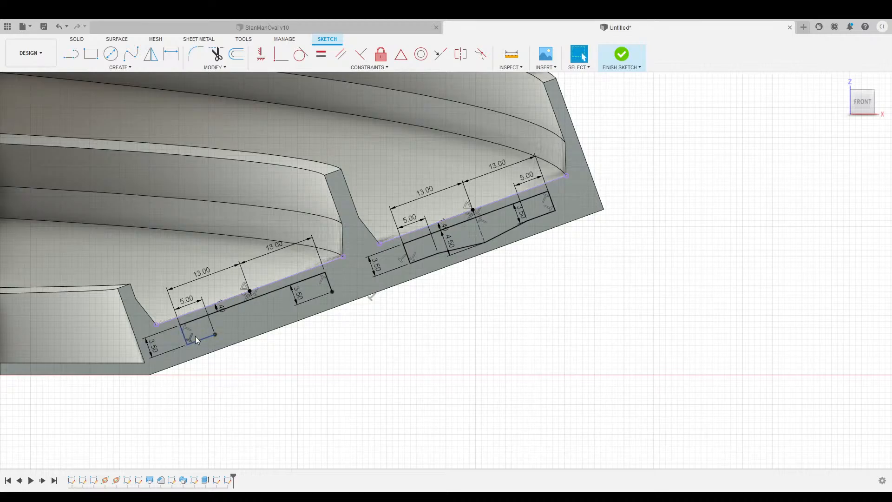
pyautogui.press('l')
pyautogui.click(328, 294)
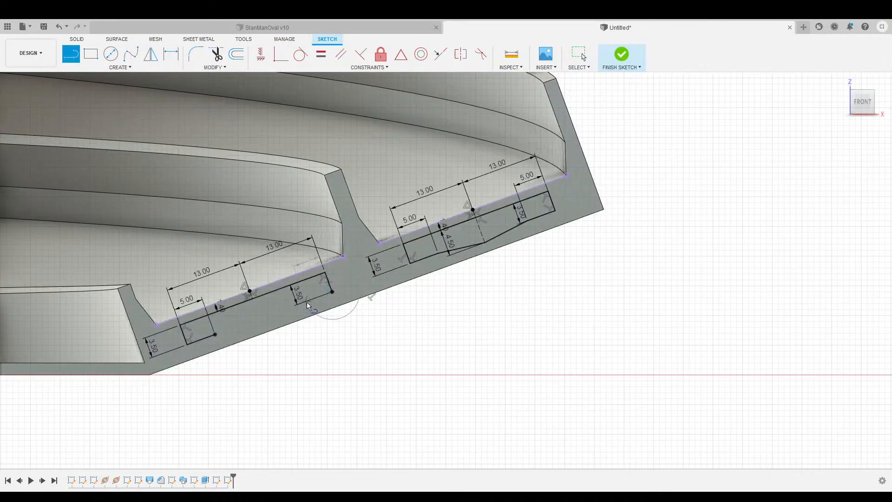
pyautogui.click(307, 302)
pyautogui.press('Escape')
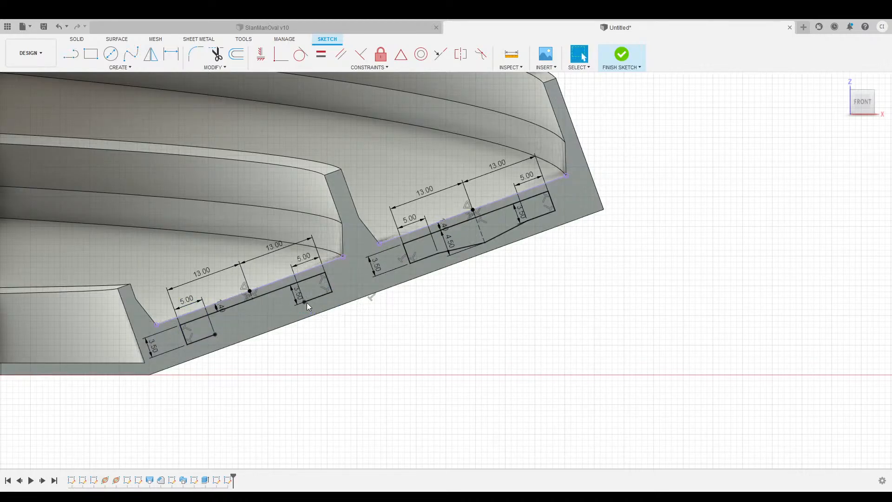
# Draw the 4.50 mm depth line, close the left outline with slanted lines, and finish the sketch.
pyautogui.press('l')
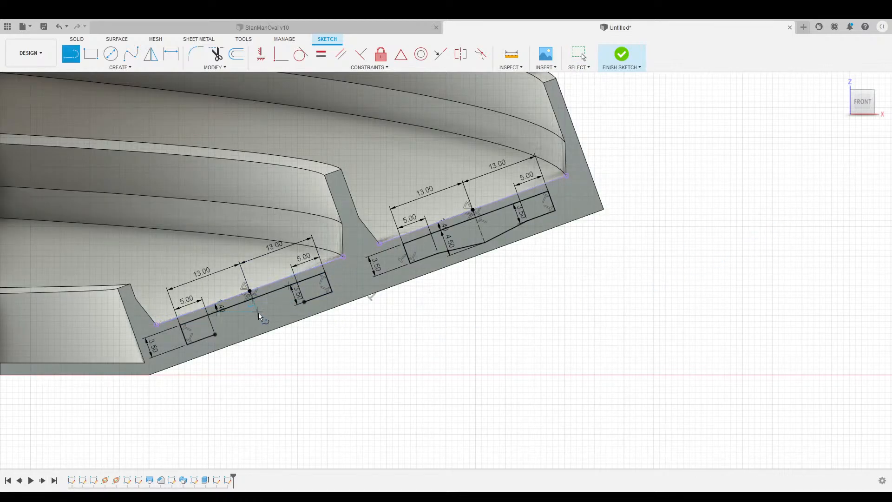
pyautogui.write('4.5')
pyautogui.press('Return')
pyautogui.press('l')
pyautogui.click(215, 333)
pyautogui.click(261, 325)
pyautogui.click(303, 302)
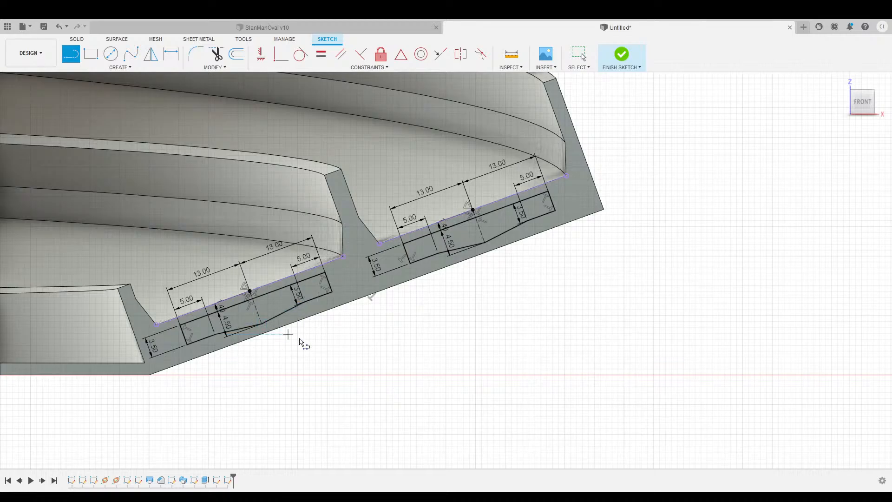
pyautogui.scroll(-1, 445, 361)
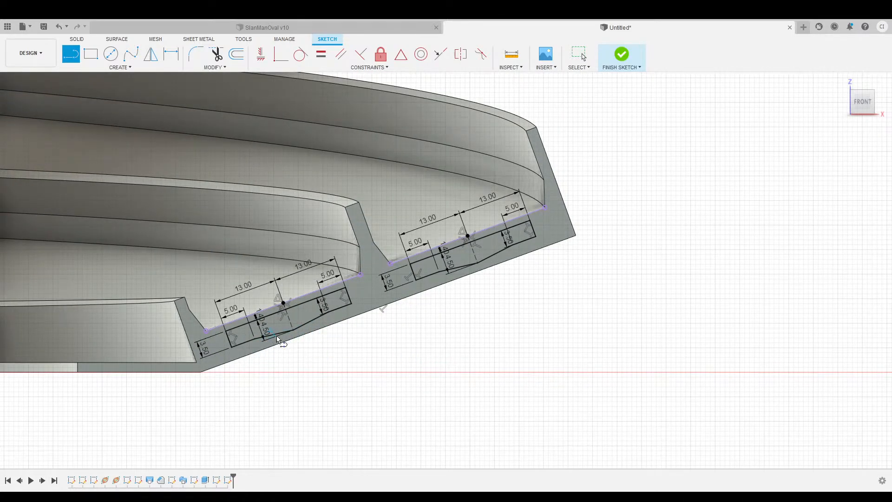
pyautogui.click(620, 61)
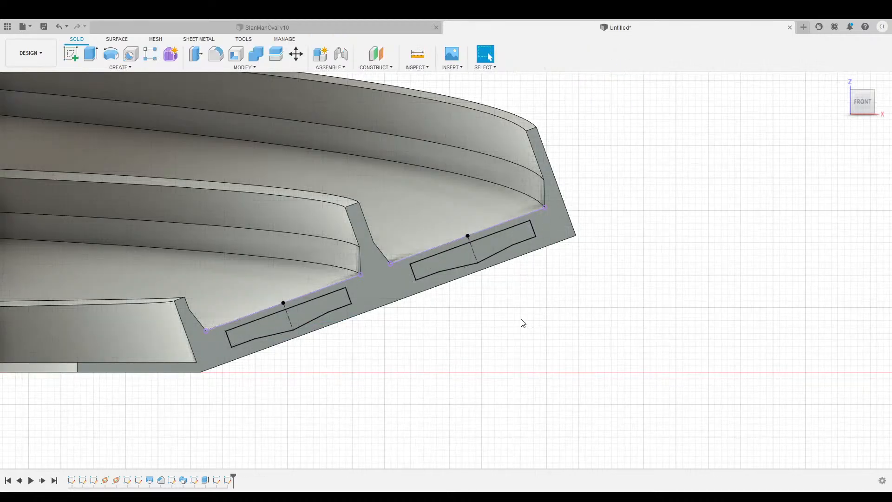
# Start an extrusion and select the outer and inner lane rib profiles at the left end.
pyautogui.scroll(-5, 480, 336)
pyautogui.moveTo(265, 434); pyautogui.dragTo(445, 396, button='middle')
pyautogui.scroll(-3, 450, 379)
pyautogui.scroll(2, 442, 378)
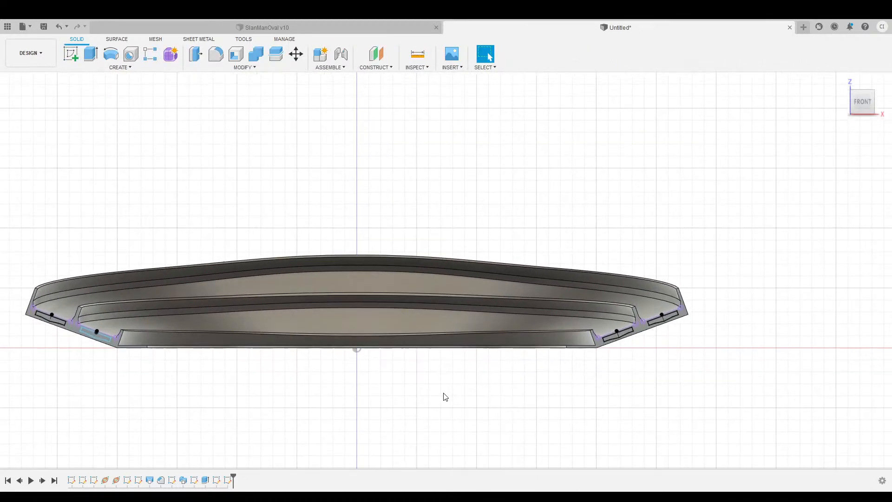
pyautogui.click(92, 54)
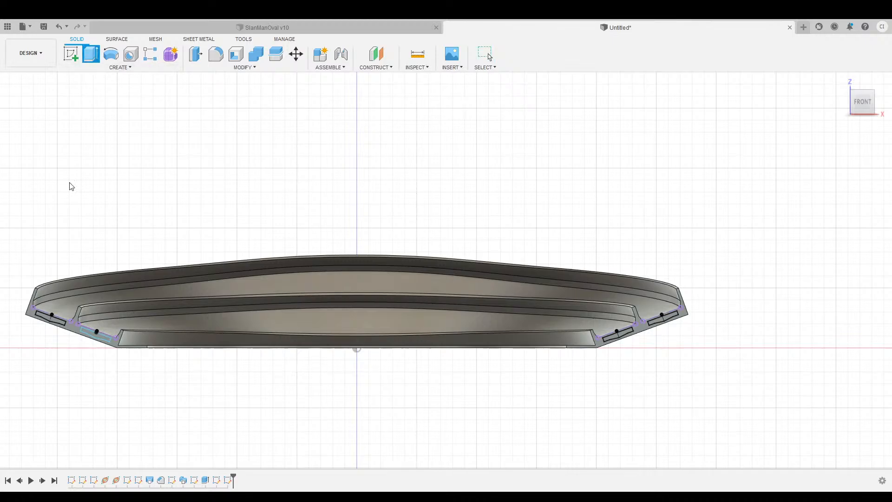
pyautogui.scroll(4, 62, 316)
pyautogui.click(72, 331)
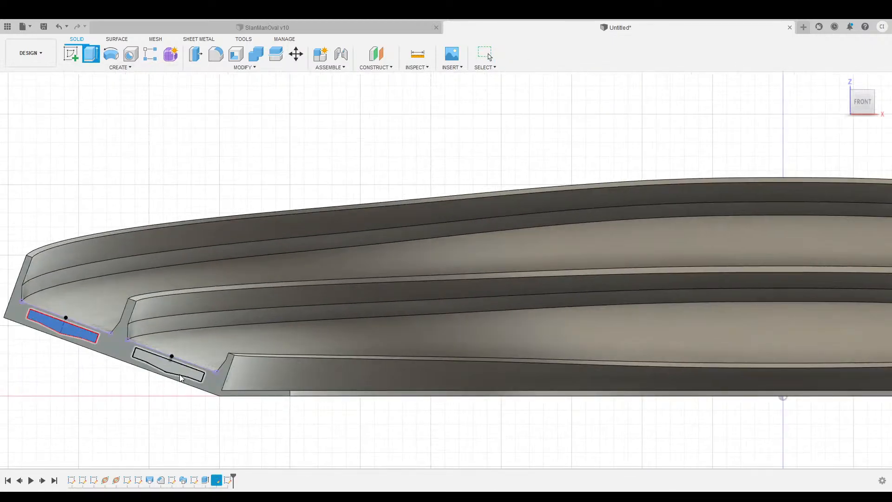
pyautogui.click(181, 370)
# Add the inner and outer lane rib profiles at the track's right end.
pyautogui.scroll(-2, 465, 409)
pyautogui.scroll(-1, 548, 417)
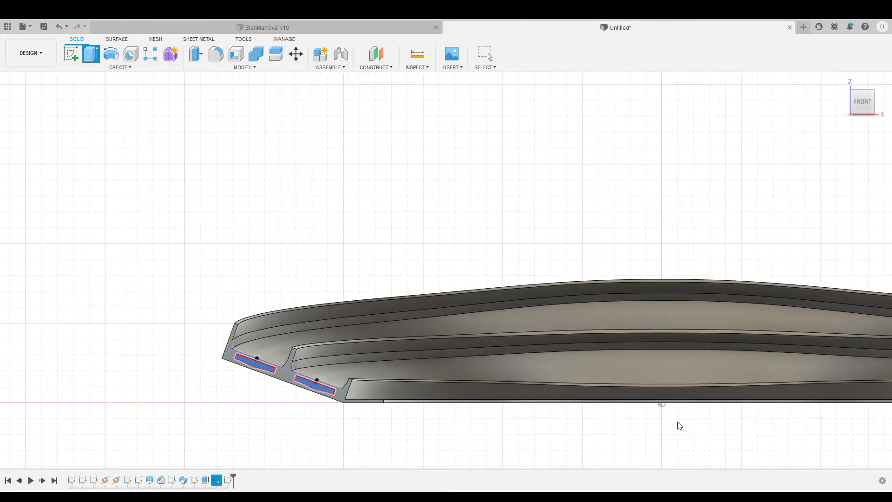
pyautogui.moveTo(678, 421); pyautogui.dragTo(280, 400, button='middle')
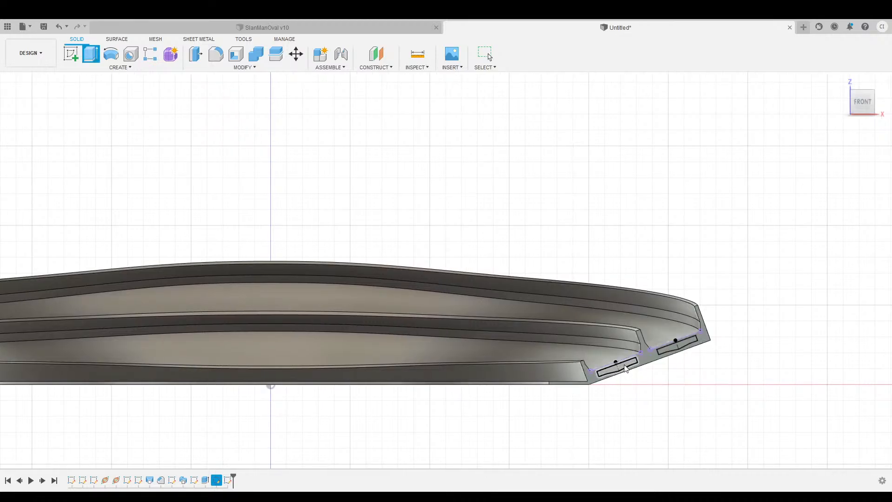
pyautogui.click(625, 368)
pyautogui.click(674, 349)
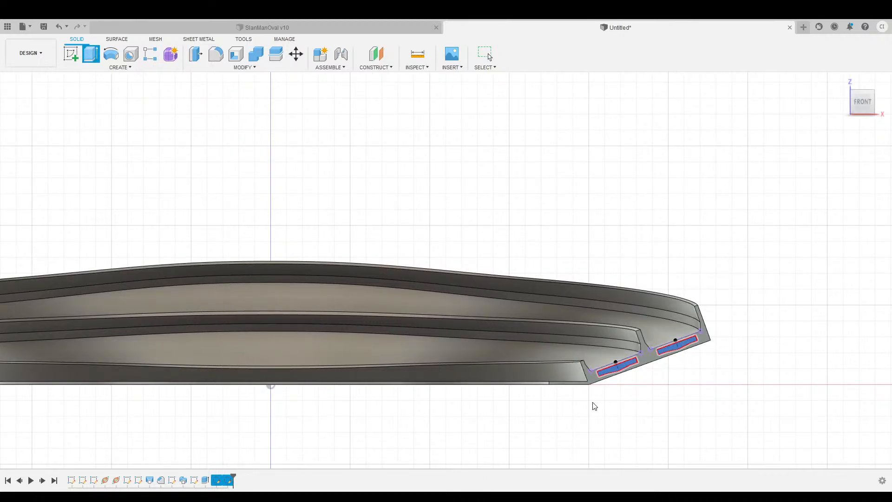
# Extrude all four rib profiles -34 mm as a cut into the track ends.
pyautogui.moveTo(859, 100); pyautogui.dragTo(866, 126)
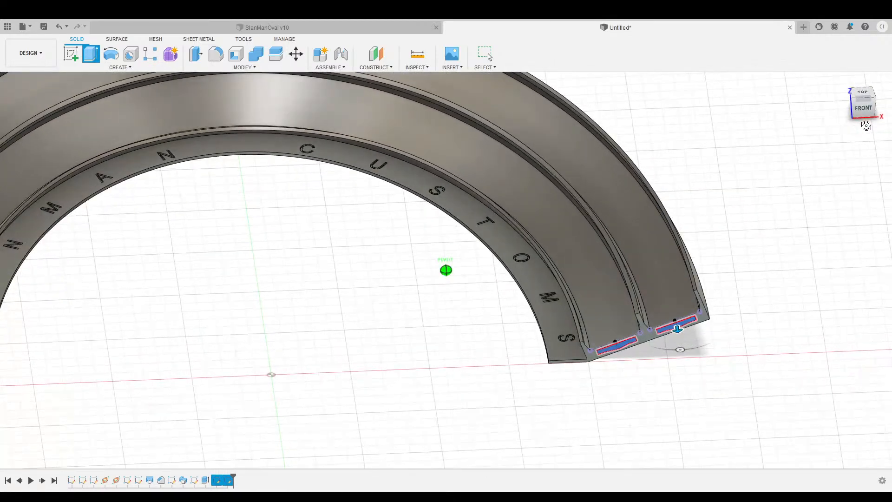
pyautogui.moveTo(272, 279); pyautogui.dragTo(319, 304, button='middle')
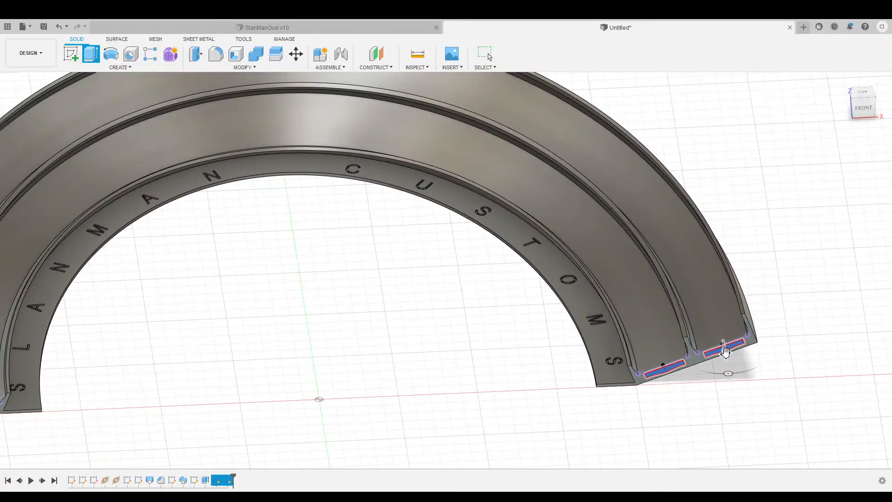
pyautogui.moveTo(725, 351); pyautogui.dragTo(729, 324)
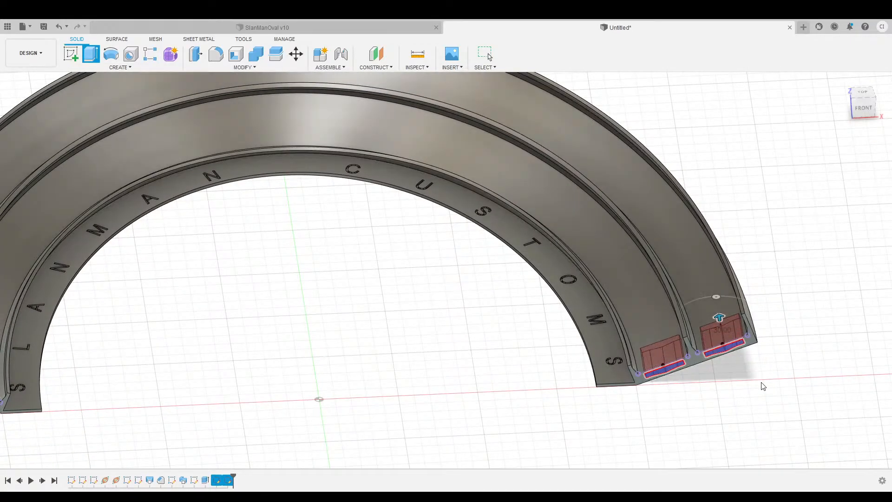
pyautogui.write('-34')
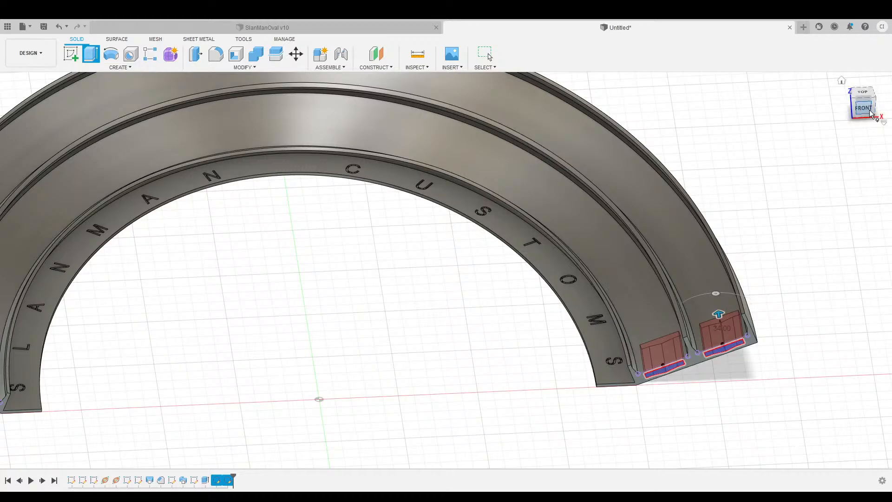
pyautogui.moveTo(871, 113)
pyautogui.mouseDown()
pyautogui.moveTo(838, 109)
pyautogui.moveTo(787, 62)
pyautogui.moveTo(753, 63)
pyautogui.moveTo(711, 30)
pyautogui.moveTo(650, 33)
pyautogui.moveTo(604, 96)
pyautogui.moveTo(520, 111)
pyautogui.mouseUp()
pyautogui.moveTo(766, 232)
pyautogui.keyDown('shift'); pyautogui.mouseDown(button='middle')
pyautogui.moveTo(820, 312)
pyautogui.moveTo(819, 301)
pyautogui.mouseUp(button='middle'); pyautogui.keyUp('shift')
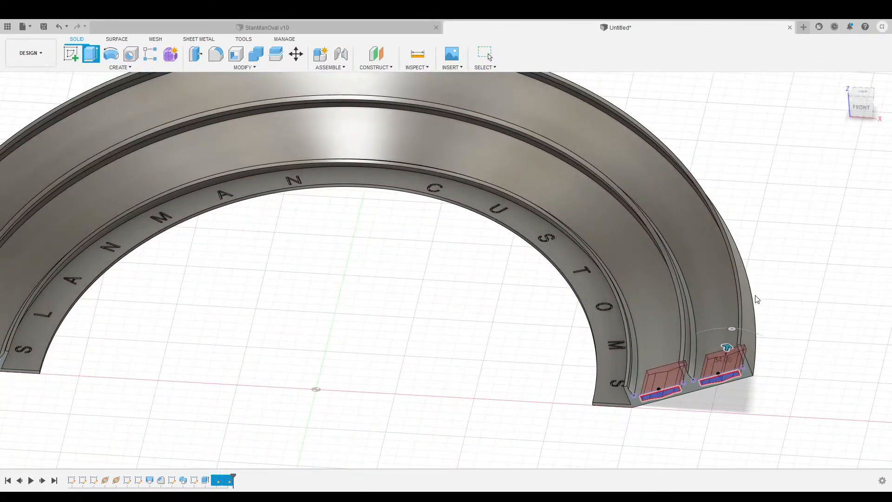
pyautogui.scroll(-5, 464, 324)
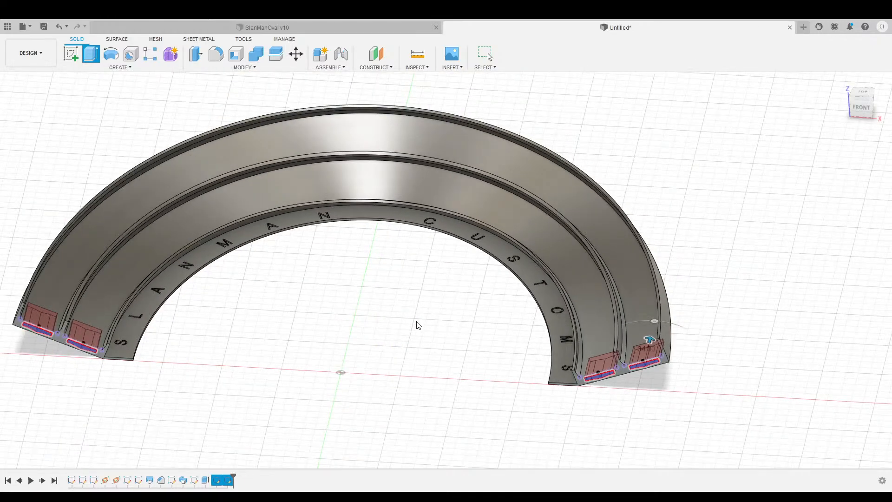
pyautogui.keyDown('shift'); pyautogui.moveTo(418, 322); pyautogui.dragTo(380, 333, button='middle'); pyautogui.keyUp('shift')
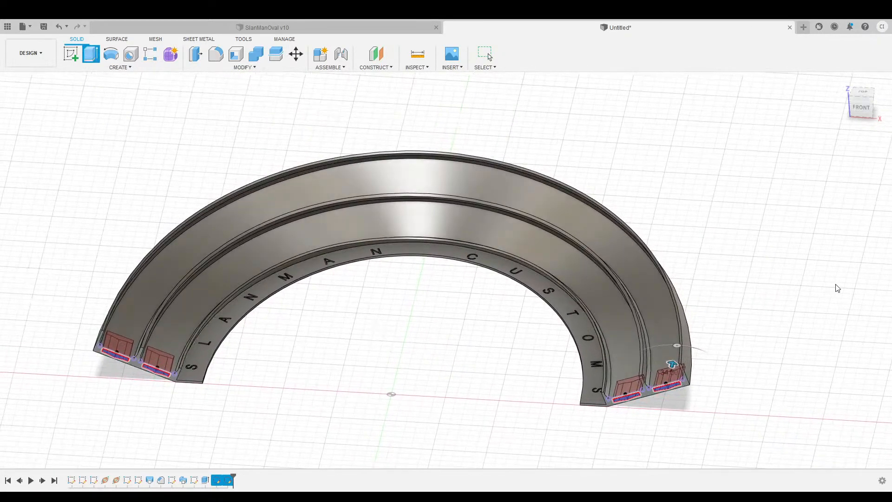
pyautogui.press('Return')
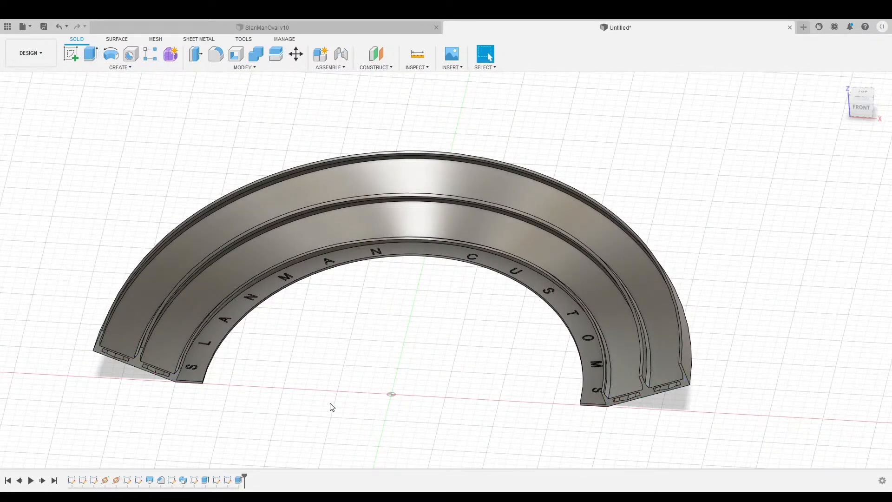
pyautogui.scroll(-3, 331, 404)
pyautogui.scroll(4, 330, 404)
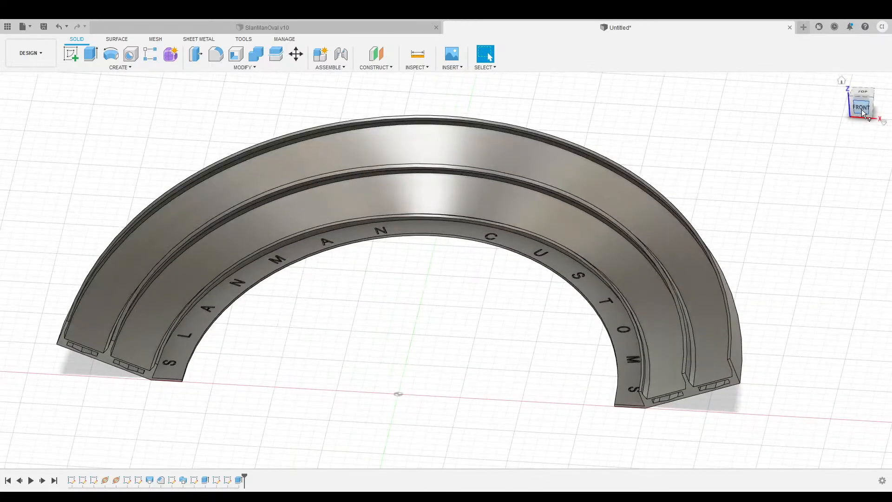
pyautogui.moveTo(863, 110); pyautogui.dragTo(803, 65)
pyautogui.keyDown('shift'); pyautogui.moveTo(449, 411); pyautogui.dragTo(394, 321, button='middle'); pyautogui.keyUp('shift')
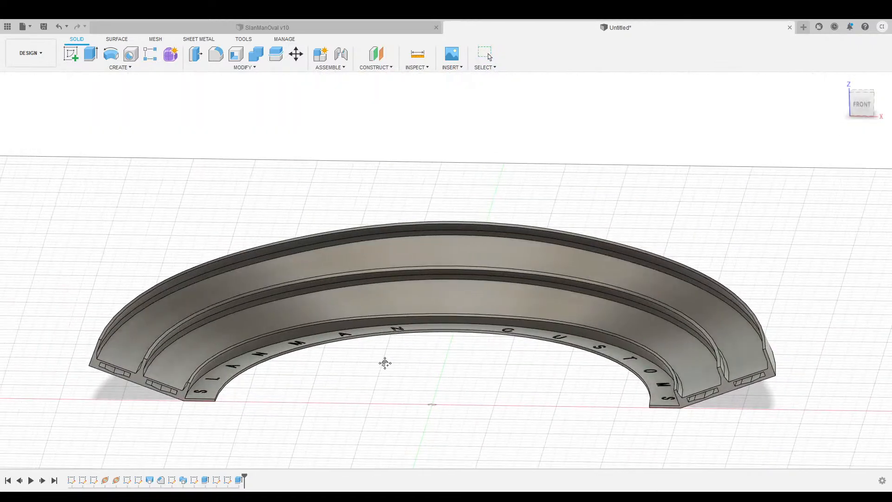
pyautogui.scroll(8, 325, 384)
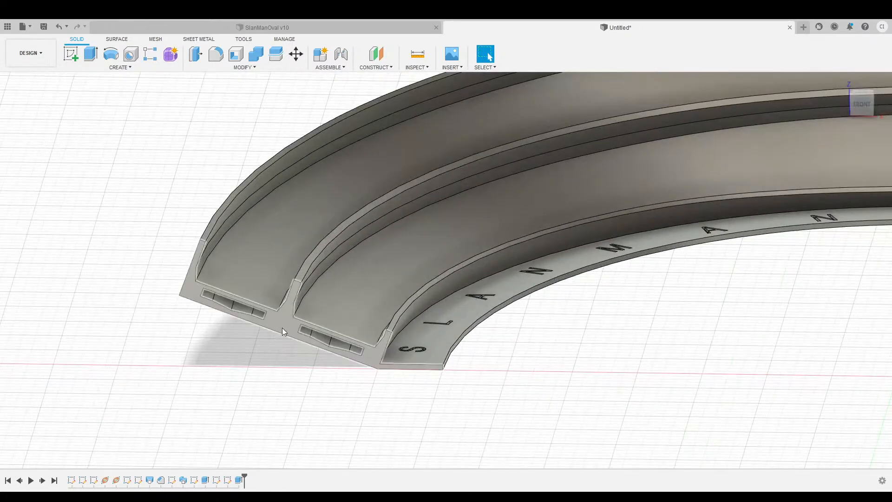
pyautogui.click(216, 481)
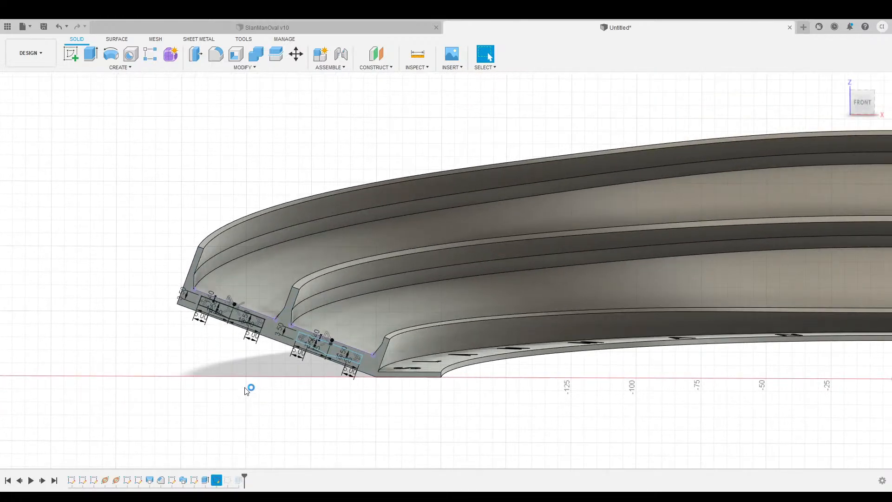
# Draw the border's left edge from the left profile's corner down its left side.
pyautogui.scroll(4, 216, 384)
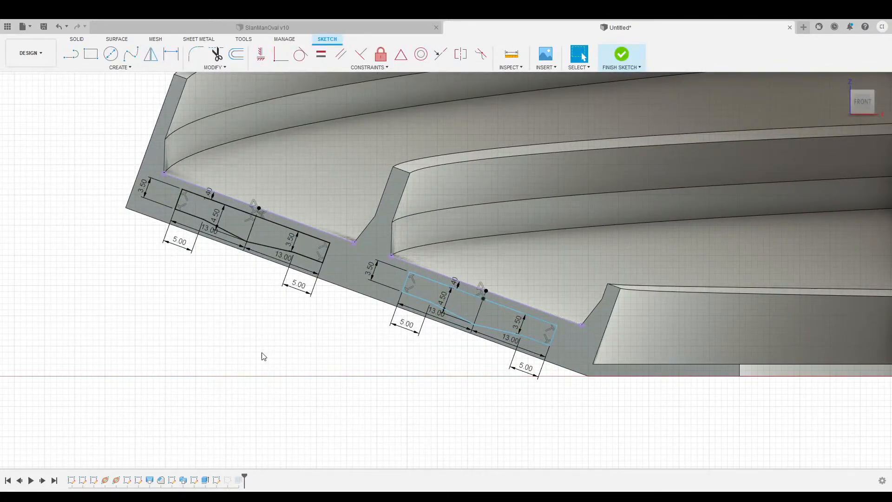
pyautogui.moveTo(253, 320); pyautogui.dragTo(314, 352, button='middle')
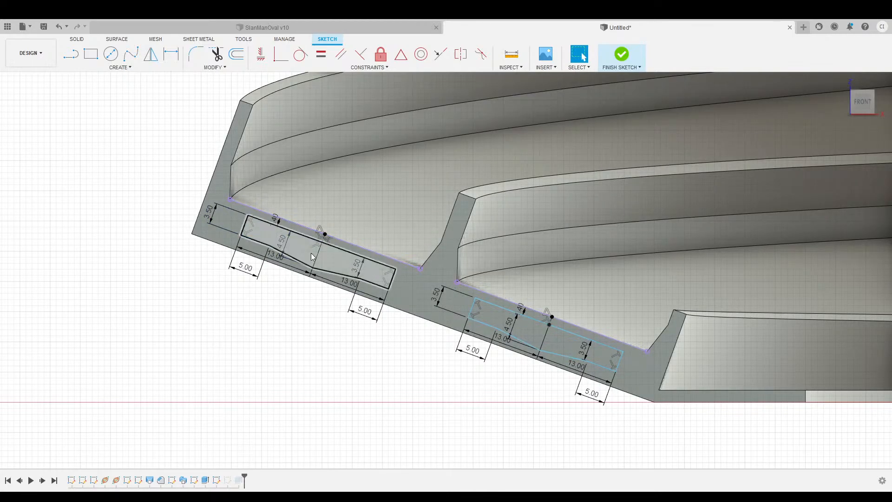
pyautogui.click(72, 61)
pyautogui.scroll(2, 205, 248)
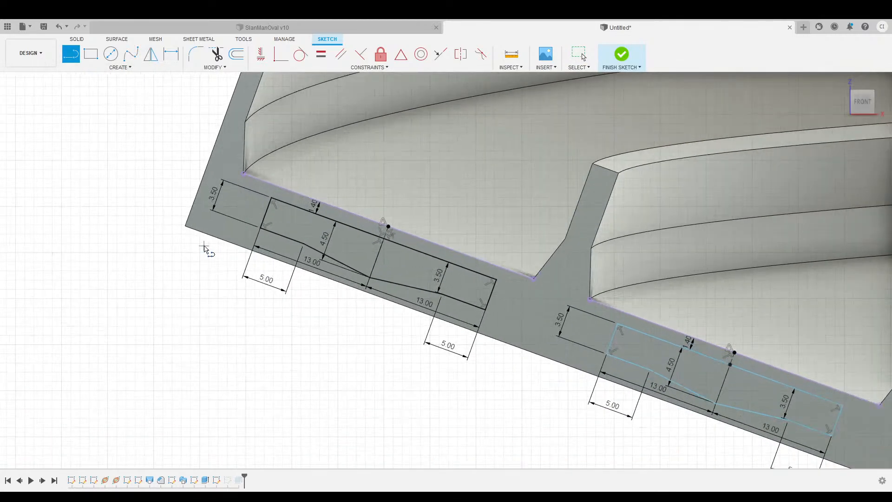
pyautogui.moveTo(194, 263); pyautogui.dragTo(182, 301, button='middle')
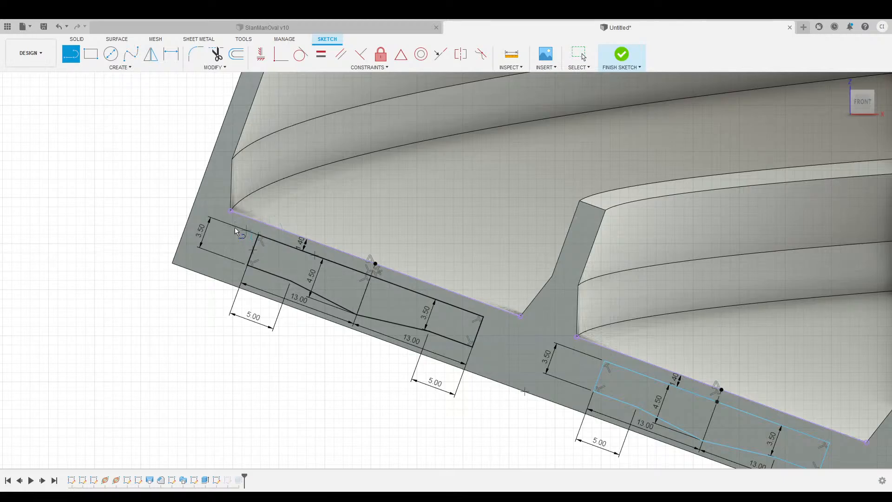
pyautogui.press('Escape')
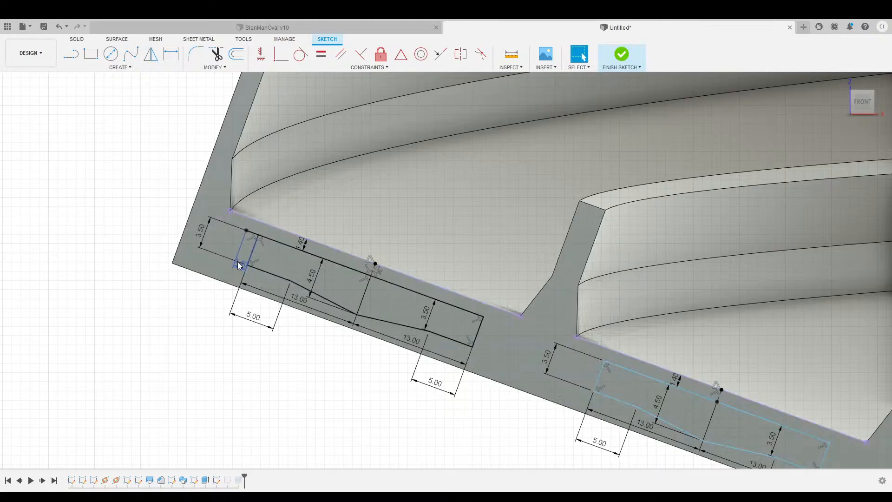
pyautogui.click(71, 54)
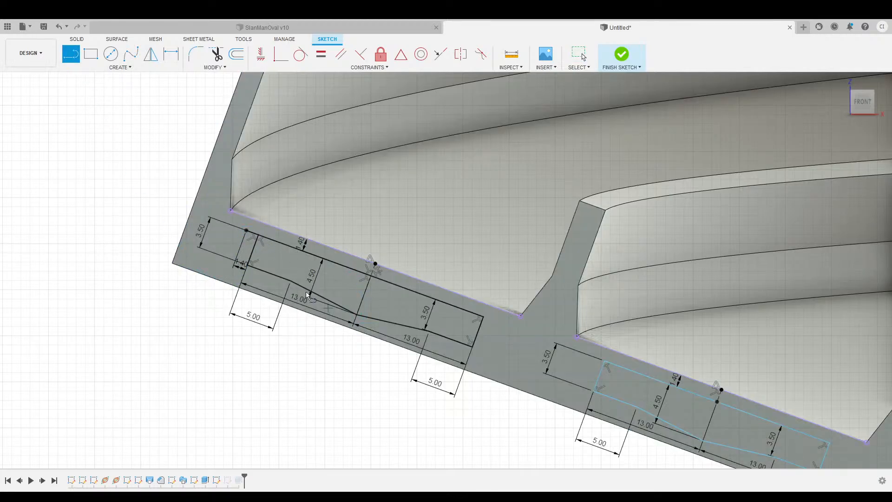
pyautogui.click(246, 232)
pyautogui.click(230, 278)
pyautogui.press('Escape')
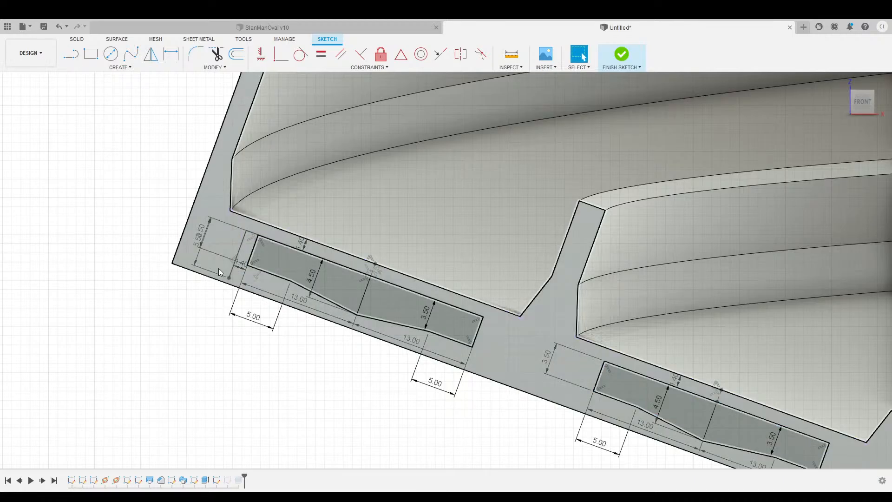
# Draw the border's top line to the profile's right end and its right side line.
pyautogui.click(71, 54)
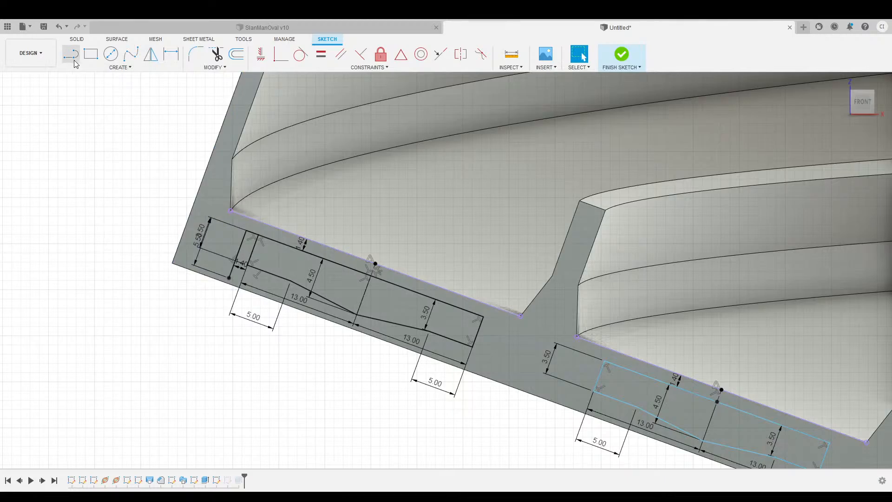
pyautogui.click(483, 319)
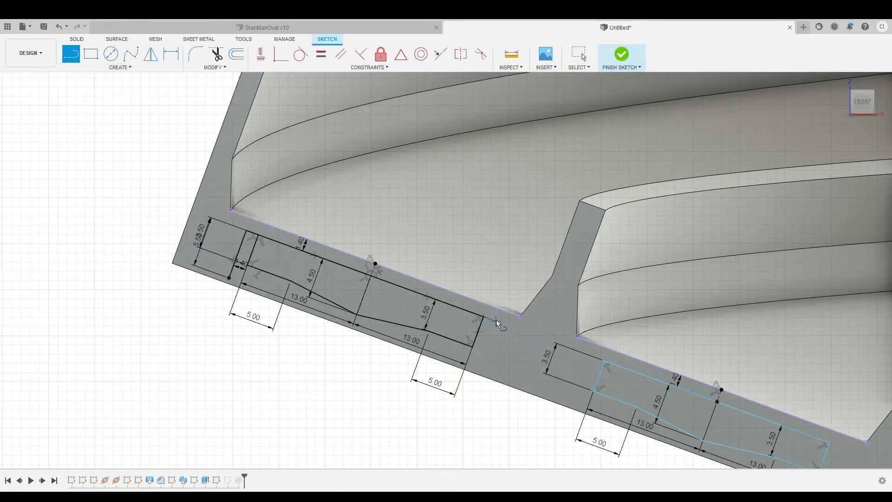
pyautogui.click(496, 320)
pyautogui.press('Escape')
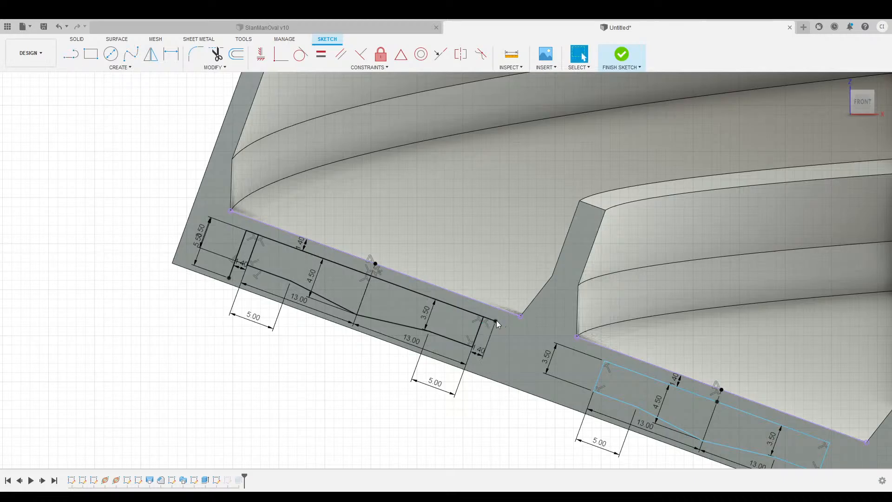
pyautogui.press('l')
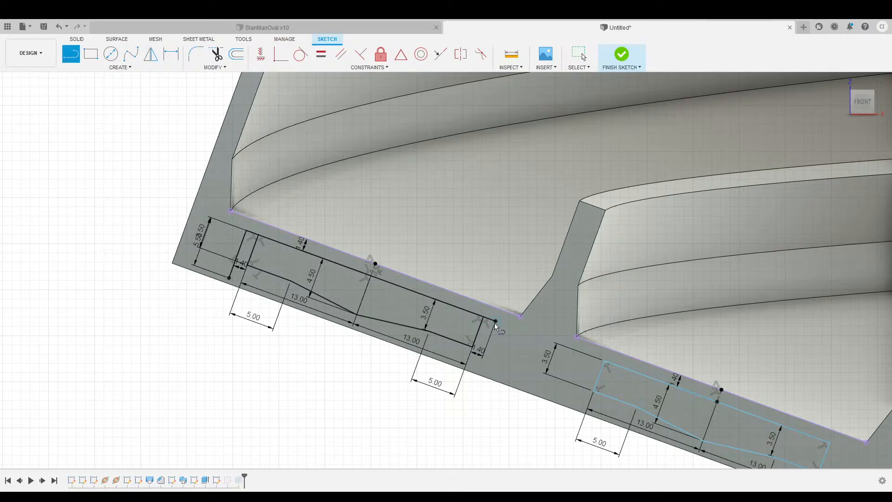
pyautogui.click(479, 370)
pyautogui.press('Escape')
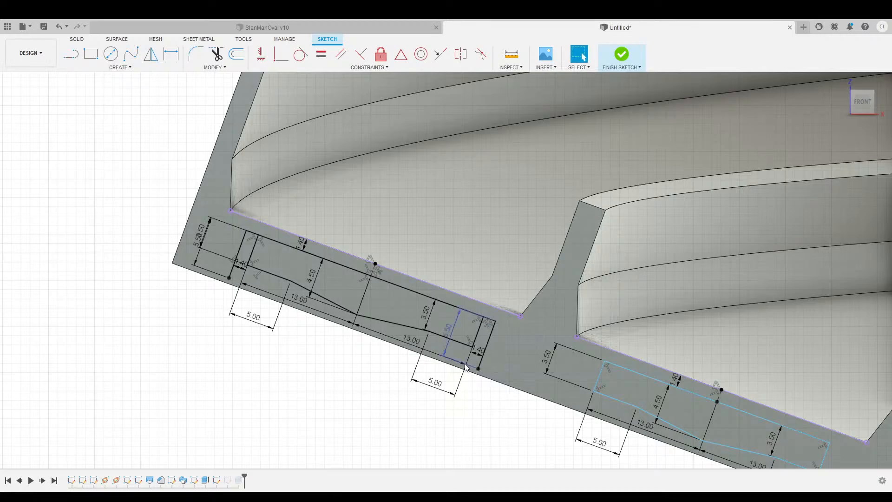
# Close the rectangular border along the bottom edge and finish the sketch.
pyautogui.press('l')
pyautogui.click(229, 278)
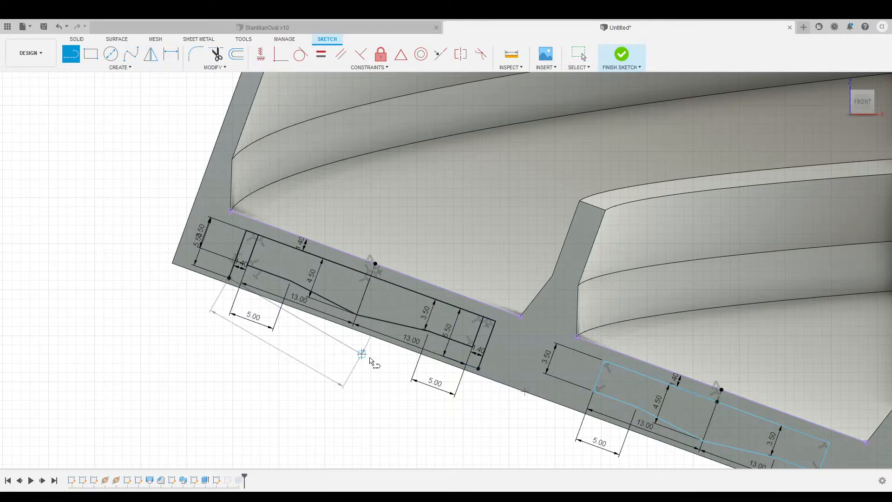
pyautogui.click(478, 369)
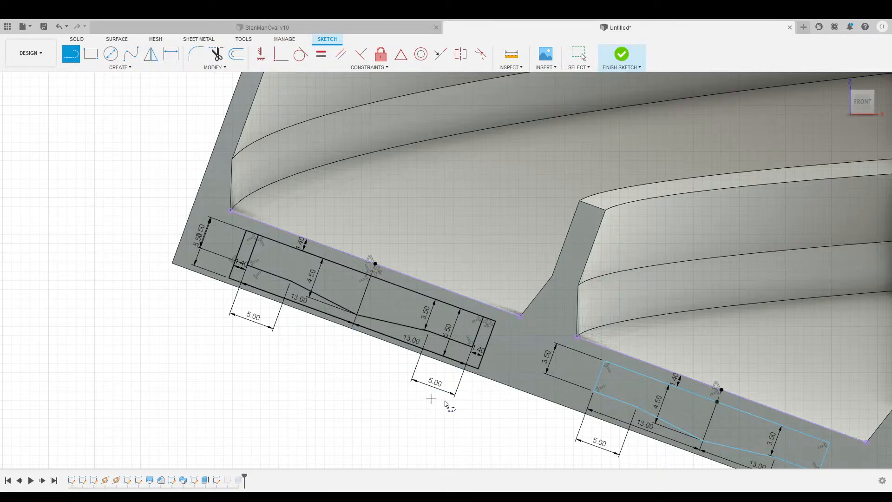
pyautogui.moveTo(508, 418)
pyautogui.mouseDown(button='middle')
pyautogui.moveTo(351, 334)
pyautogui.moveTo(434, 386)
pyautogui.mouseUp(button='middle')
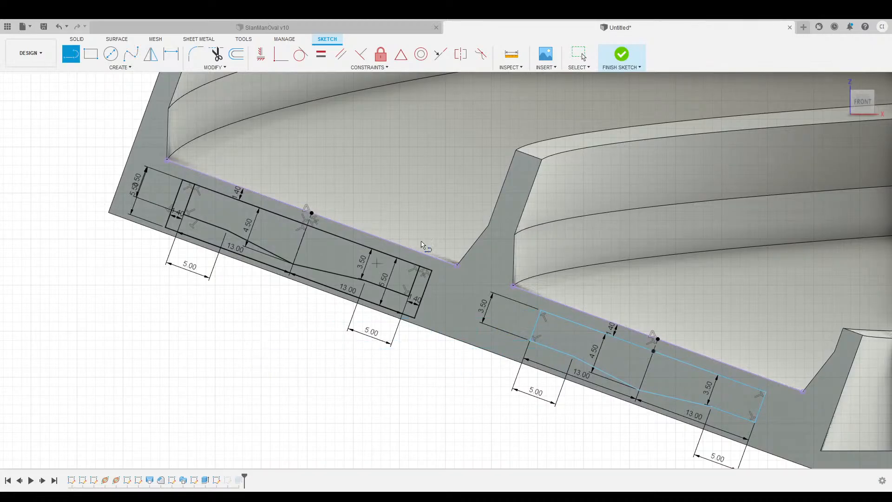
pyautogui.click(623, 55)
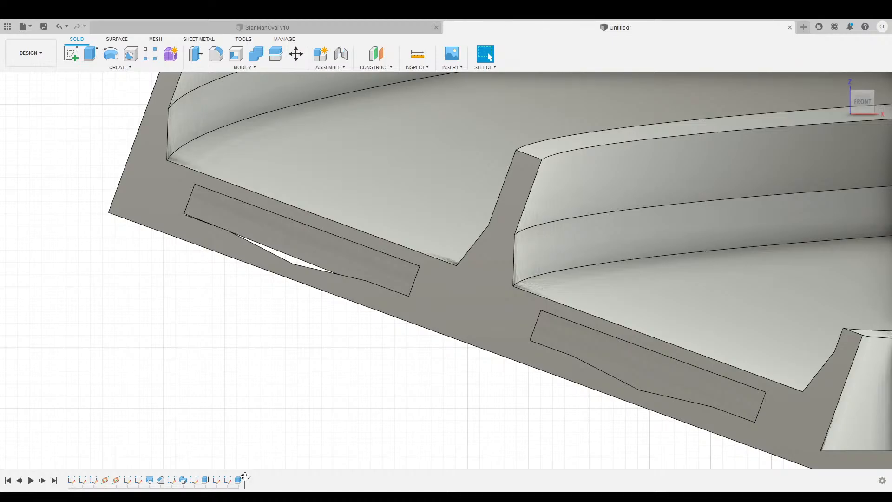
# Roll the timeline back one step, show the end-face sketch, and extrude the bordered left profile 36 mm.
pyautogui.moveTo(244, 477); pyautogui.dragTo(234, 479)
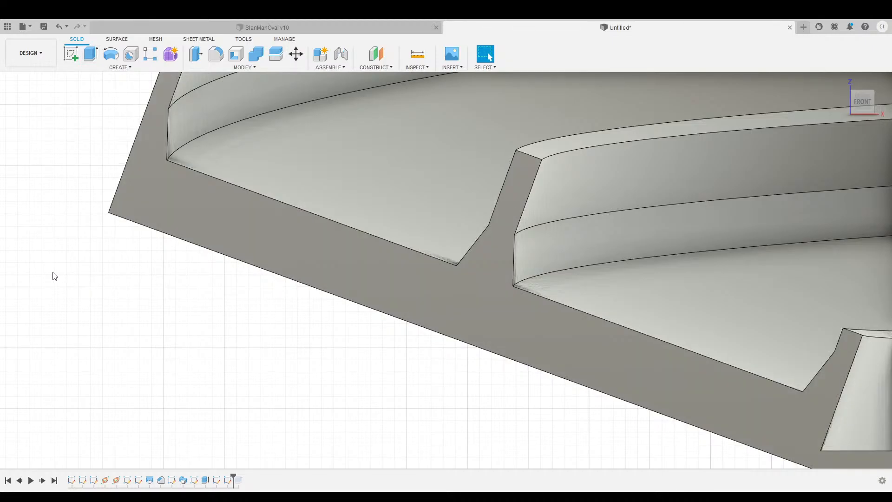
pyautogui.click(50, 258)
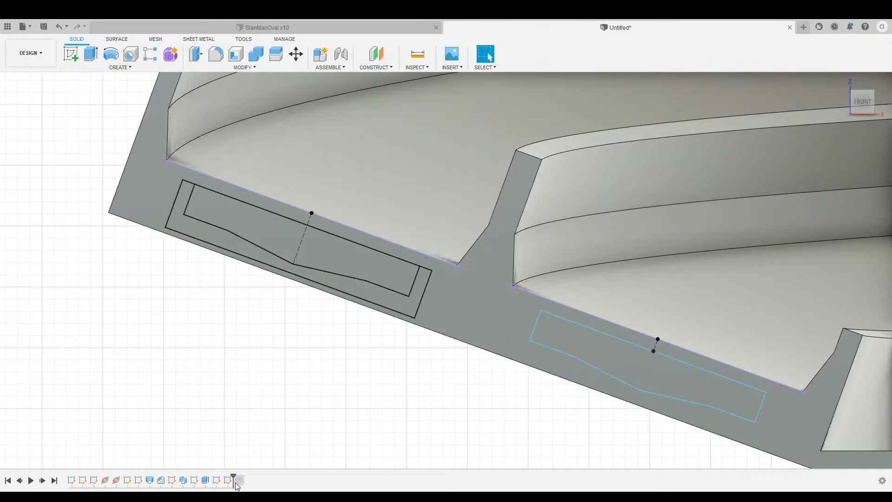
pyautogui.click(91, 54)
pyautogui.click(188, 223)
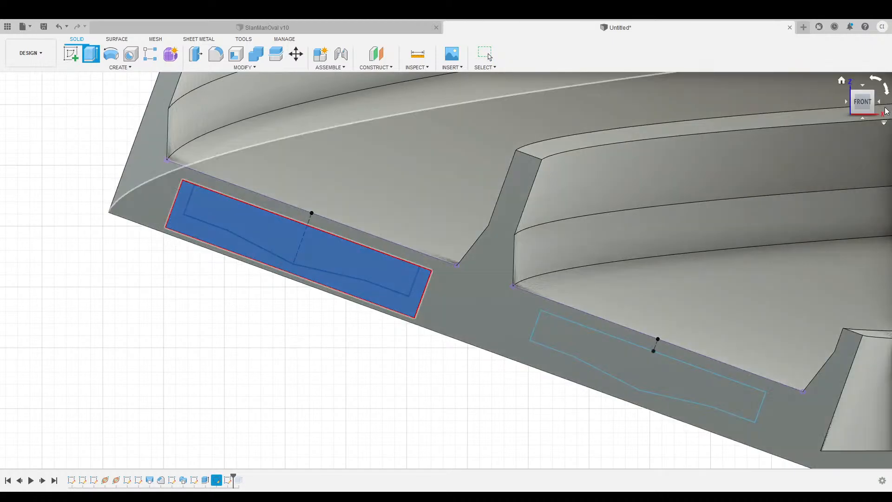
pyautogui.moveTo(876, 98)
pyautogui.keyDown('shift'); pyautogui.mouseDown(button='middle')
pyautogui.moveTo(875, 123)
pyautogui.moveTo(874, 111)
pyautogui.mouseUp(button='middle'); pyautogui.keyUp('shift')
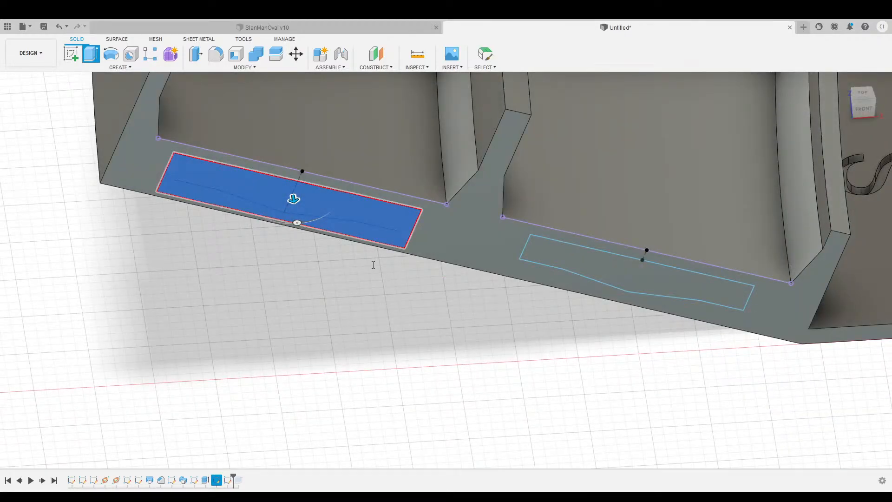
pyautogui.scroll(-3, 350, 304)
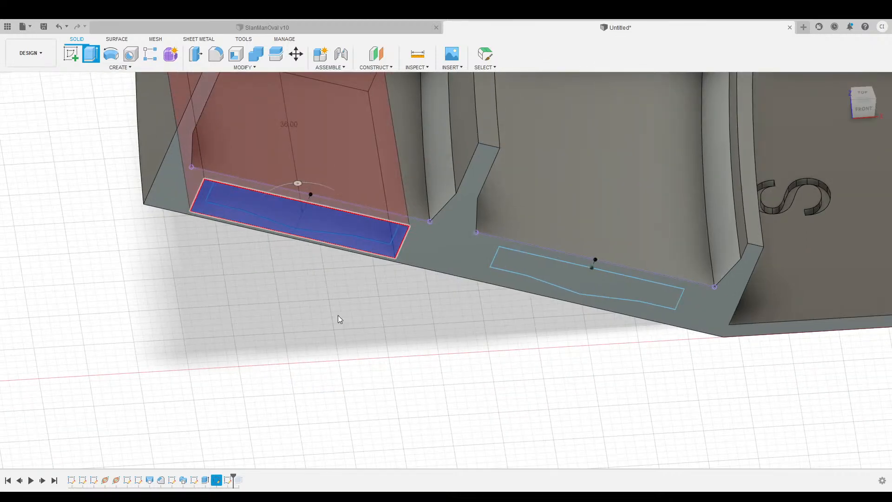
pyautogui.moveTo(266, 300); pyautogui.dragTo(267, 358, button='middle')
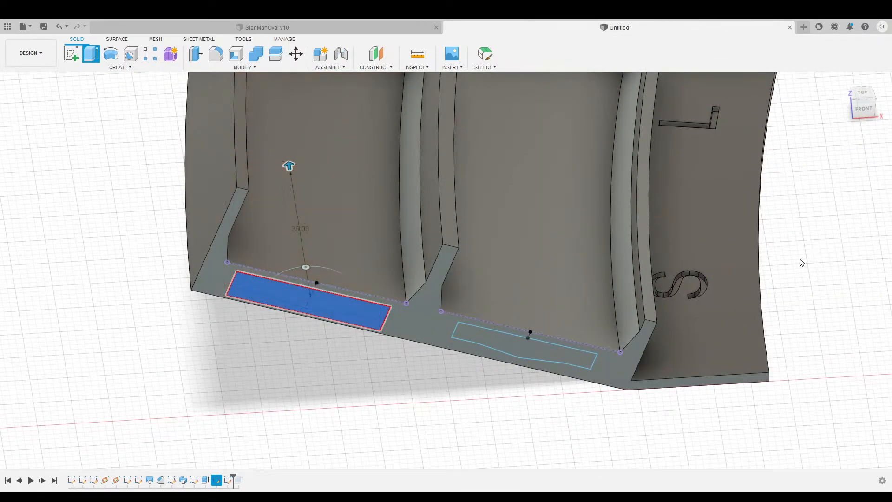
pyautogui.moveTo(872, 105); pyautogui.dragTo(783, 160)
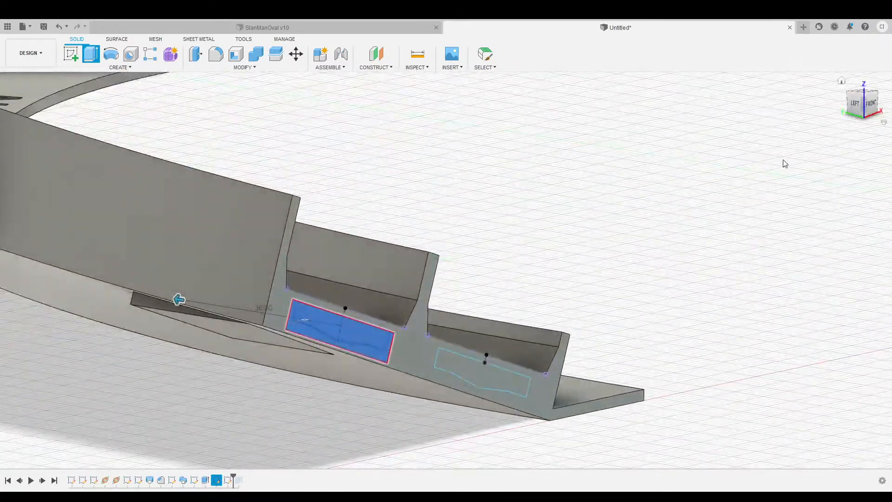
pyautogui.click(837, 266)
pyautogui.press('Escape')
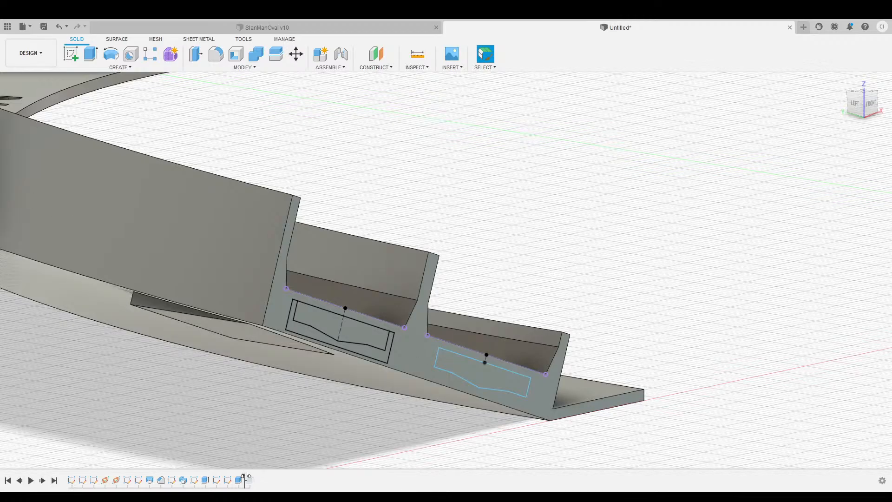
# Roll the timeline to the latest feature and orbit to view the end-face pockets from above.
pyautogui.moveTo(246, 477); pyautogui.dragTo(255, 479)
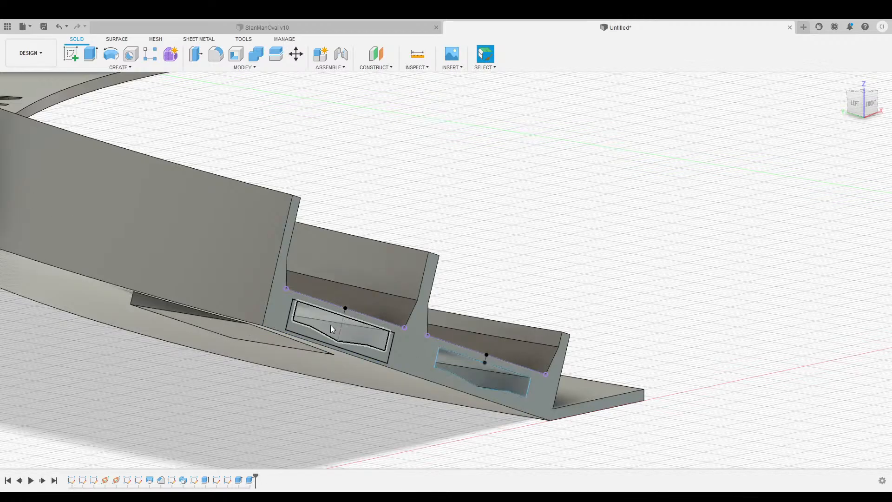
pyautogui.moveTo(851, 111); pyautogui.dragTo(873, 102)
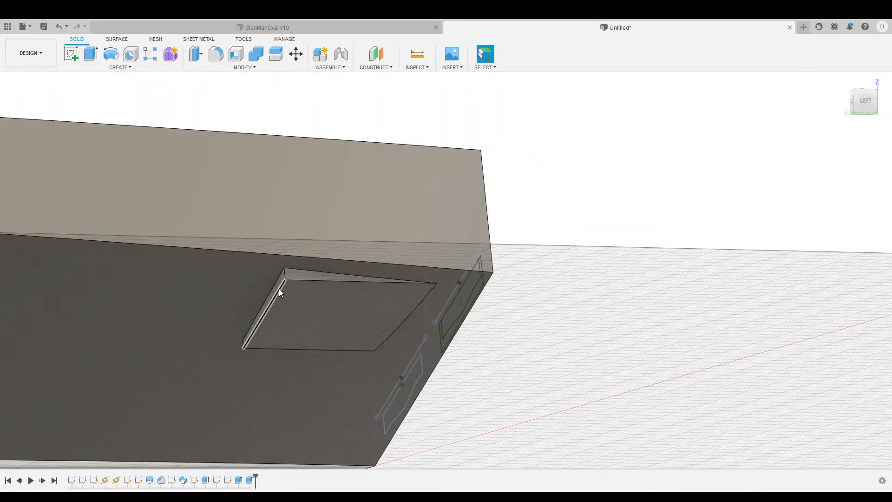
pyautogui.moveTo(862, 107); pyautogui.dragTo(828, 124)
pyautogui.scroll(-3, 623, 239)
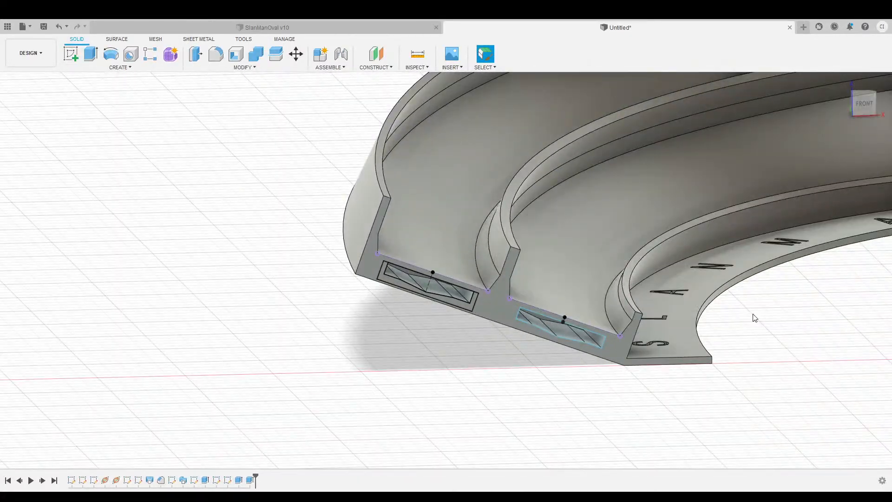
pyautogui.moveTo(753, 314); pyautogui.dragTo(493, 327, button='middle')
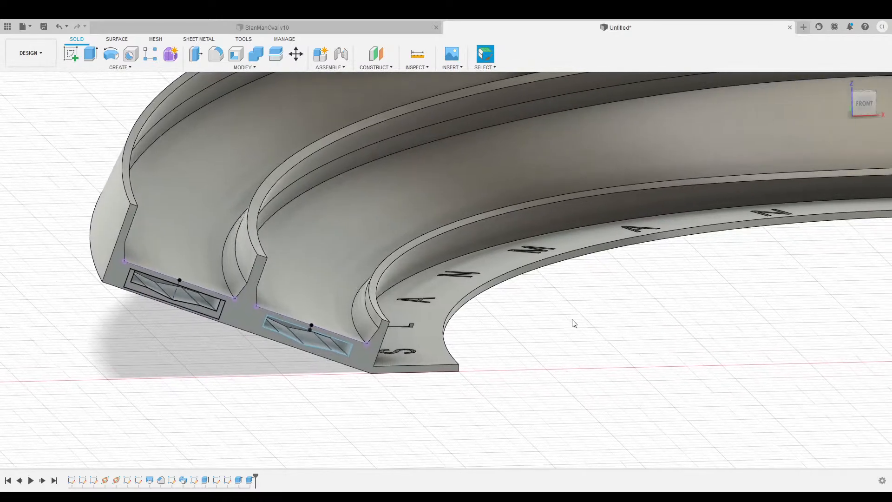
pyautogui.scroll(2, 573, 321)
pyautogui.scroll(-2, 552, 314)
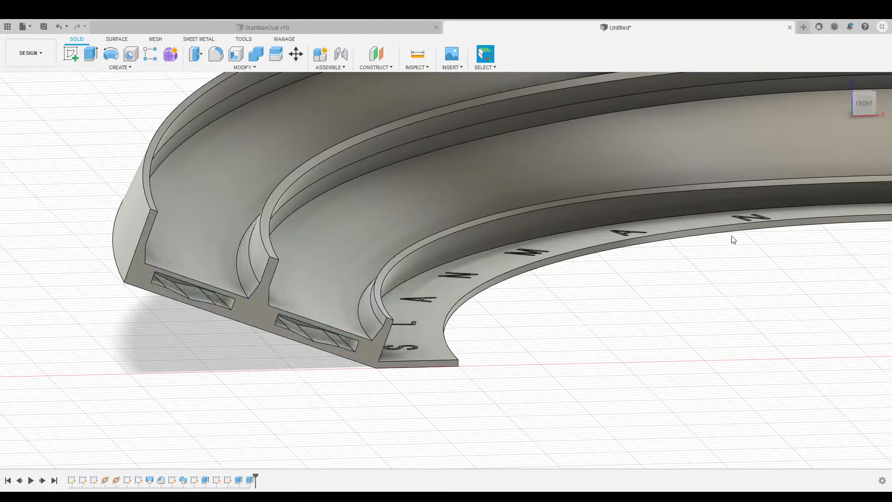
# Switch to the Front view, then orbit to an elevated view of the track's right end.
pyautogui.click(864, 103)
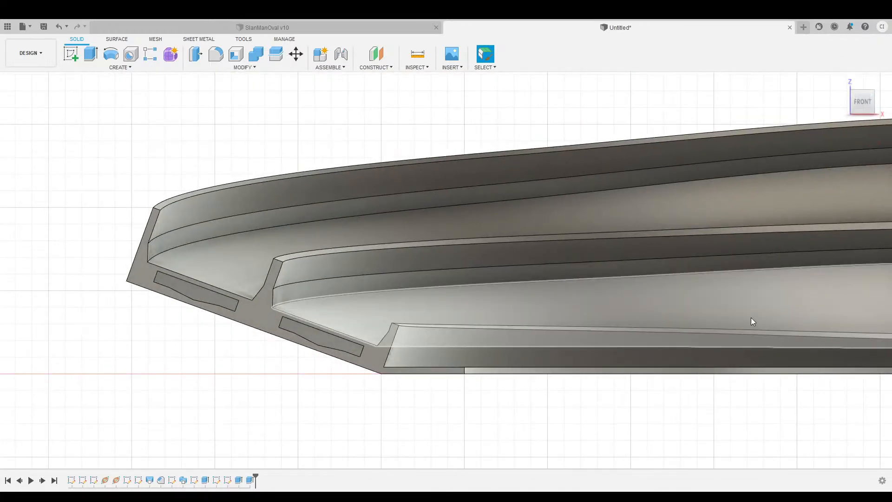
pyautogui.moveTo(751, 317); pyautogui.dragTo(546, 294, button='middle')
pyautogui.scroll(-4, 574, 297)
pyautogui.moveTo(717, 347); pyautogui.dragTo(364, 350, button='middle')
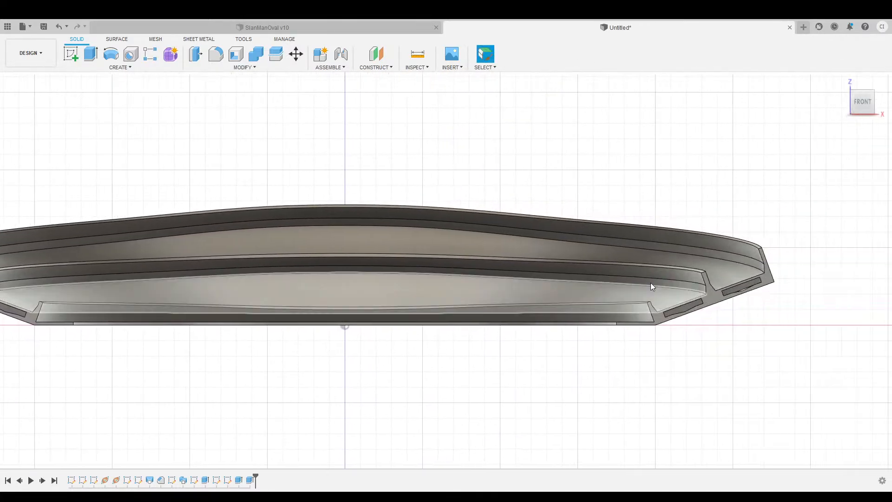
pyautogui.keyDown('shift'); pyautogui.moveTo(650, 285); pyautogui.dragTo(601, 357, button='middle'); pyautogui.keyUp('shift')
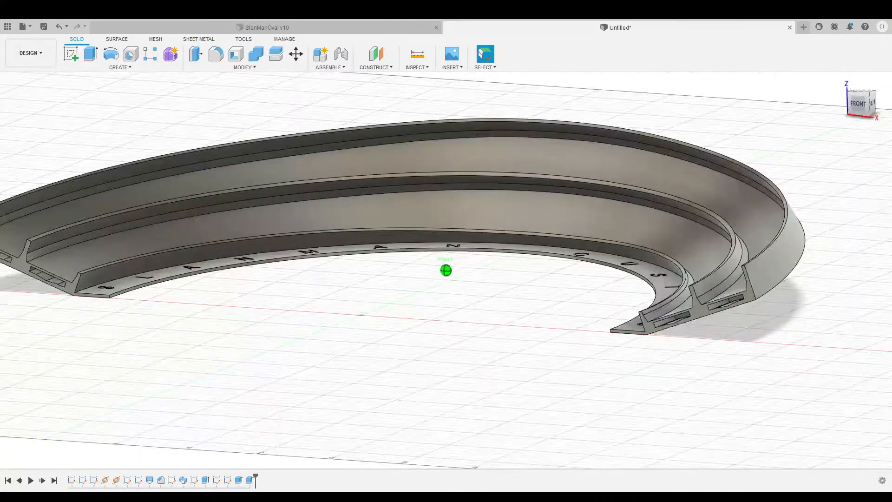
pyautogui.keyDown('shift'); pyautogui.moveTo(382, 311); pyautogui.dragTo(380, 317, button='middle'); pyautogui.keyUp('shift')
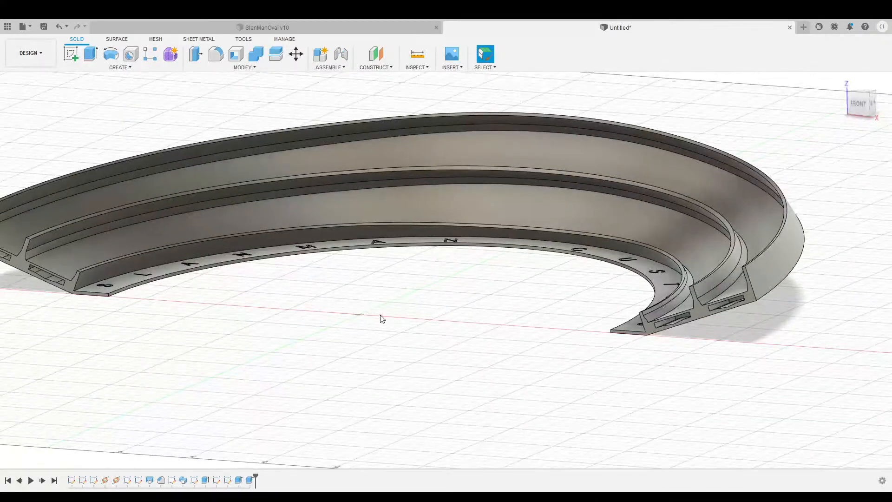
# Reopen the end-face sketch and zoom to the right end's notch profiles.
pyautogui.doubleClick(228, 481)
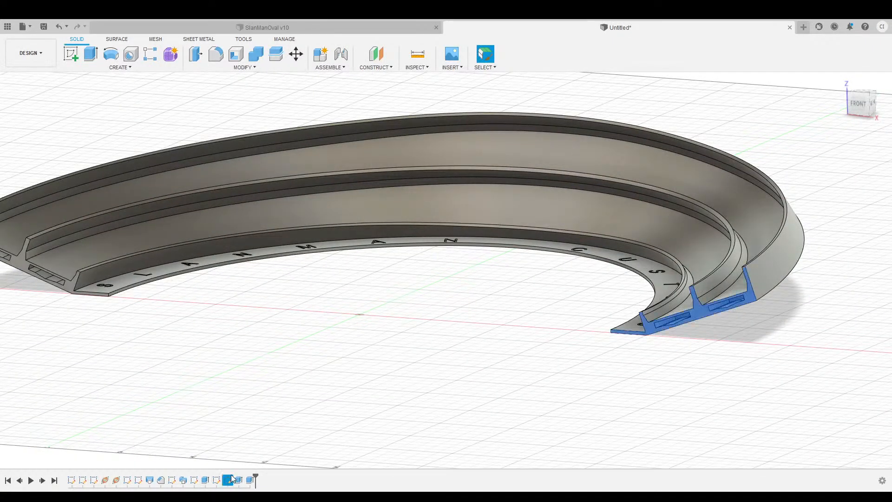
pyautogui.moveTo(741, 394); pyautogui.dragTo(469, 408, button='middle')
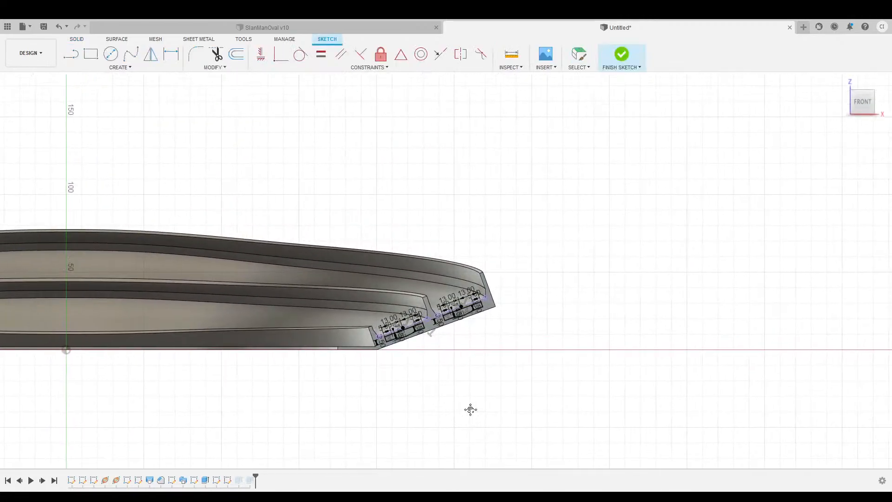
pyautogui.scroll(8, 488, 358)
pyautogui.scroll(2, 475, 358)
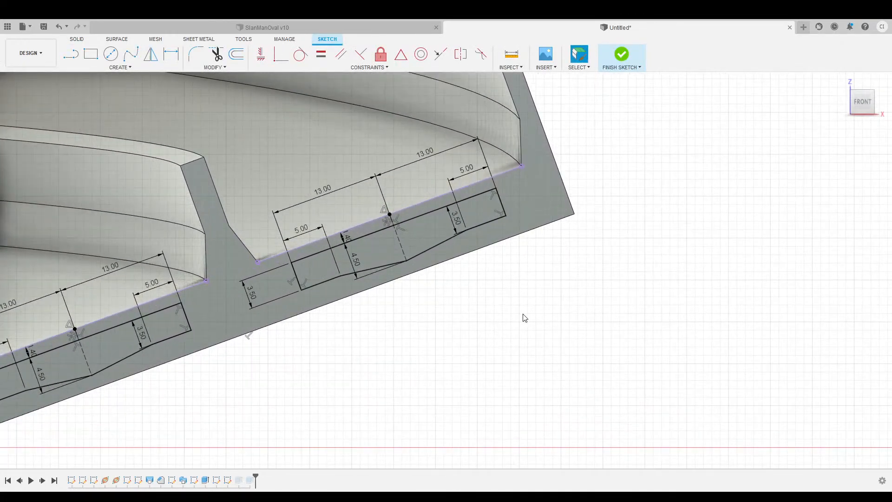
pyautogui.click(71, 54)
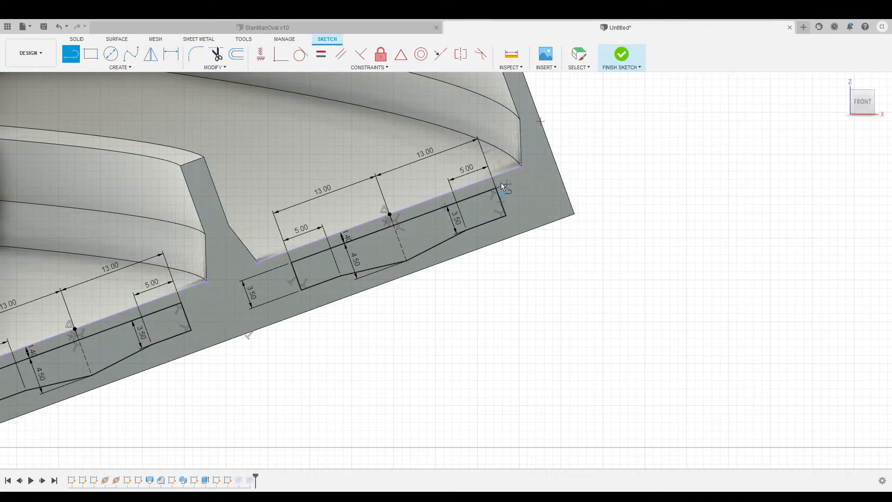
pyautogui.press('Escape')
pyautogui.press('l')
# Draw 5.50 mm and 1.40 mm border lines around the notch.
pyautogui.write('5.5')
pyautogui.press('Return')
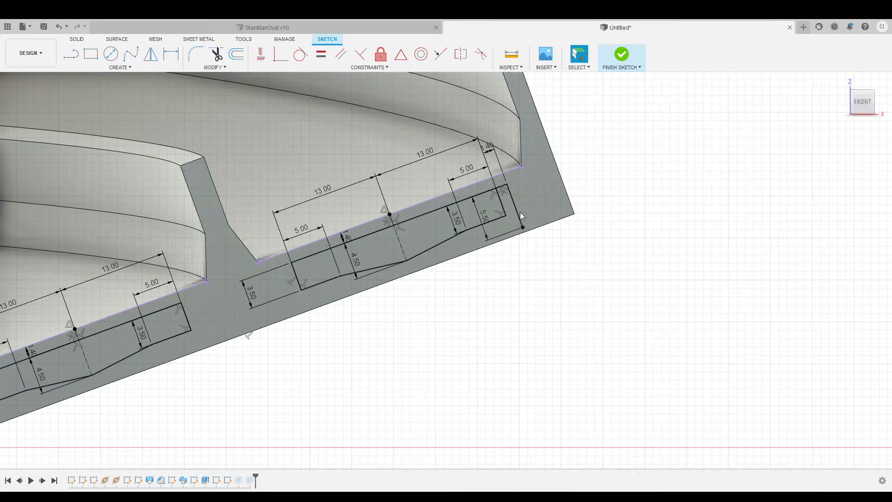
pyautogui.press('l')
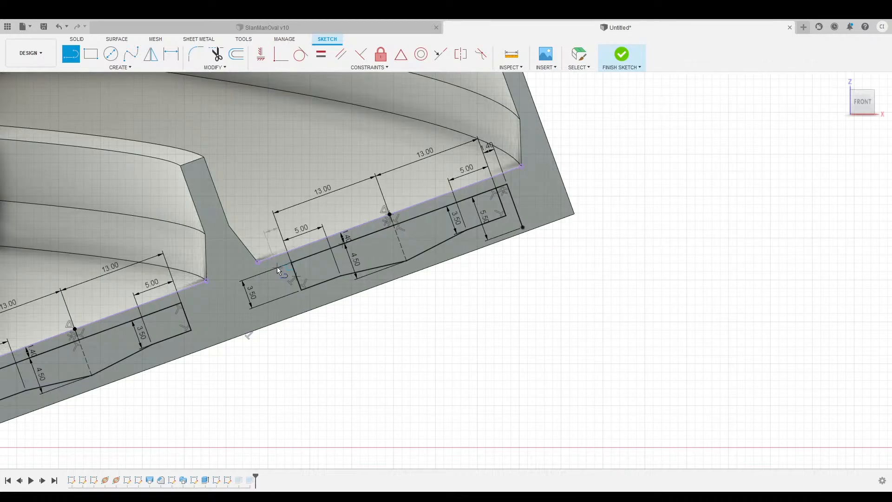
pyautogui.write('1.4')
pyautogui.press('Return')
pyautogui.press('l')
# Add the second 5.50 mm line to complete the border and finish the sketch.
pyautogui.click(280, 268)
pyautogui.write('5.5')
pyautogui.press('Return')
pyautogui.press('l')
pyautogui.click(296, 310)
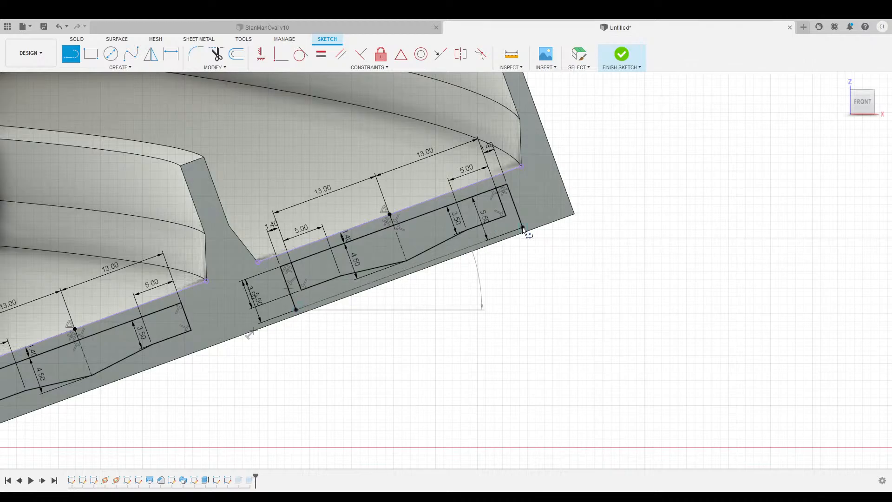
pyautogui.press('Escape')
pyautogui.click(623, 57)
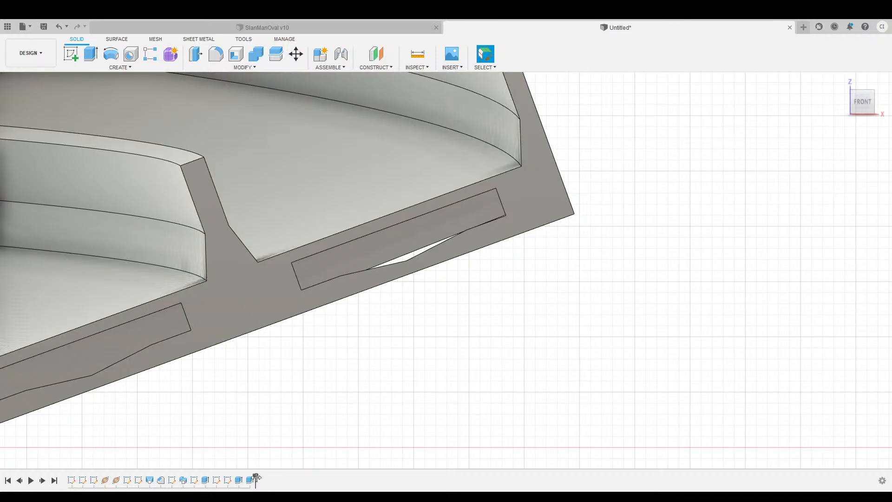
# Roll the timeline back one step and cut the outer and inner slot profiles into the end face.
pyautogui.moveTo(256, 477); pyautogui.dragTo(245, 479)
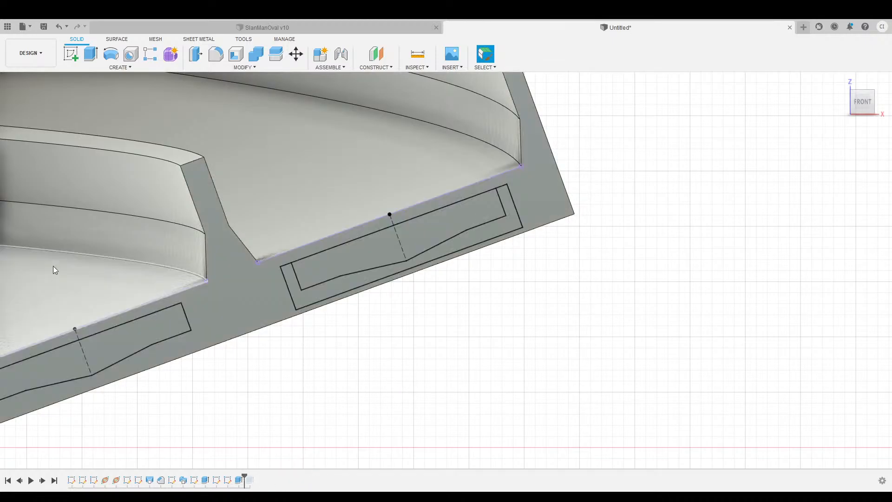
pyautogui.click(90, 53)
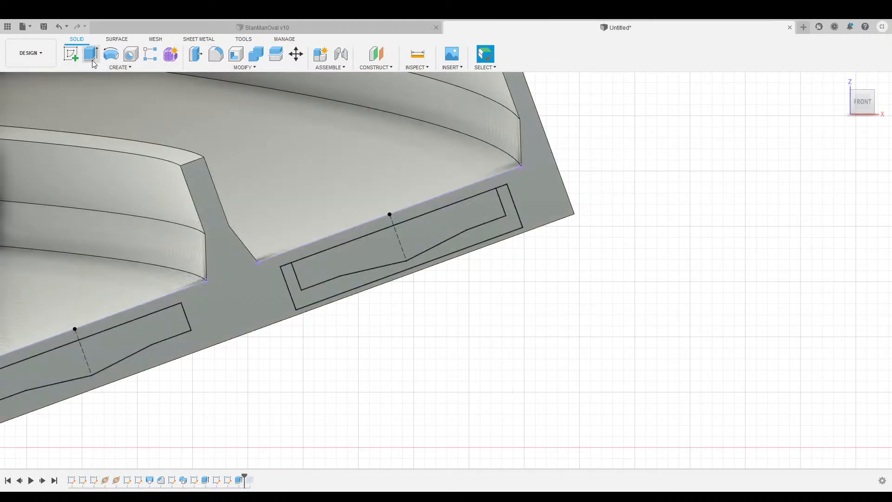
pyautogui.click(318, 294)
pyautogui.click(330, 263)
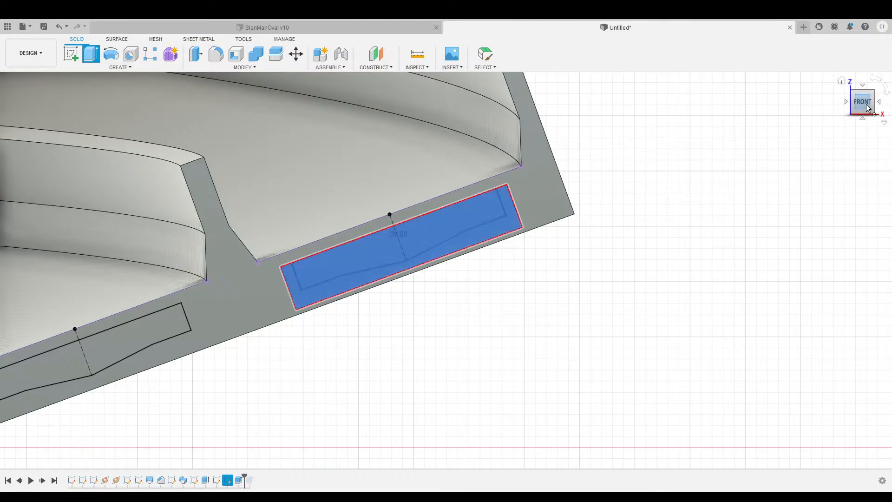
pyautogui.moveTo(861, 100)
pyautogui.mouseDown()
pyautogui.moveTo(632, 269)
pyautogui.moveTo(865, 107)
pyautogui.mouseUp()
pyautogui.click(840, 262)
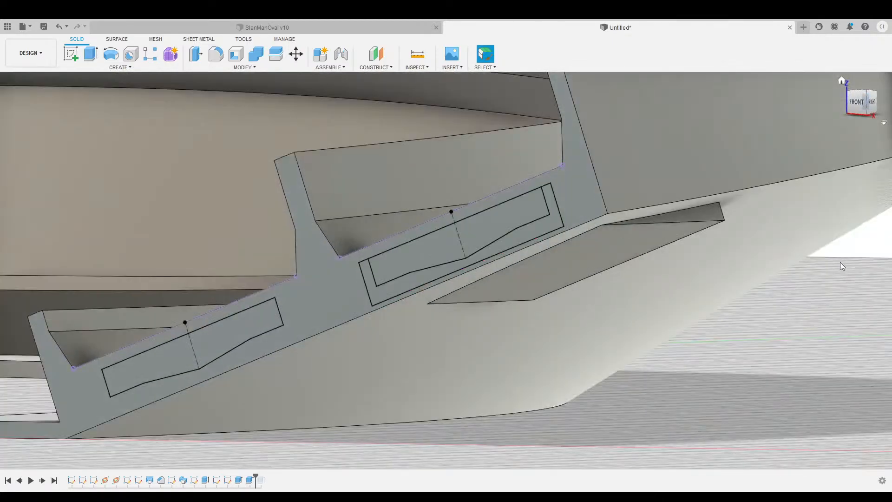
# Roll the timeline to the end and orbit around the finished track from the home view.
pyautogui.scroll(-5, 524, 390)
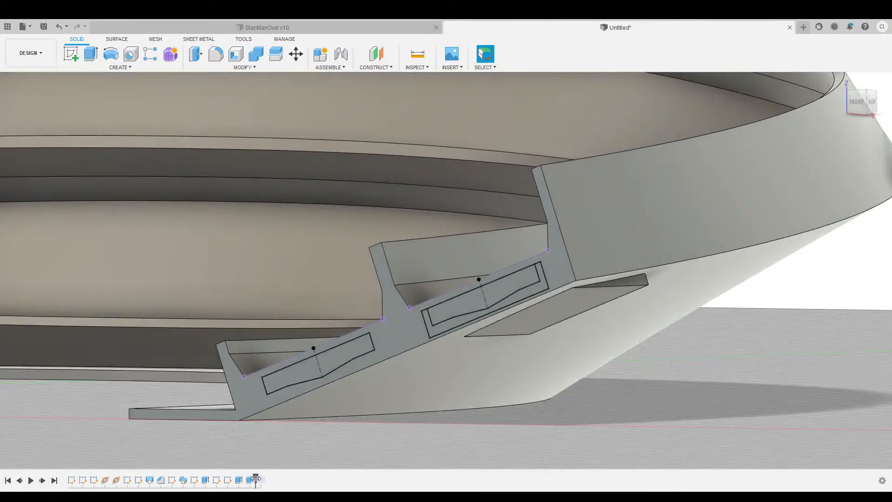
pyautogui.moveTo(263, 476); pyautogui.dragTo(268, 476)
pyautogui.scroll(-5, 504, 373)
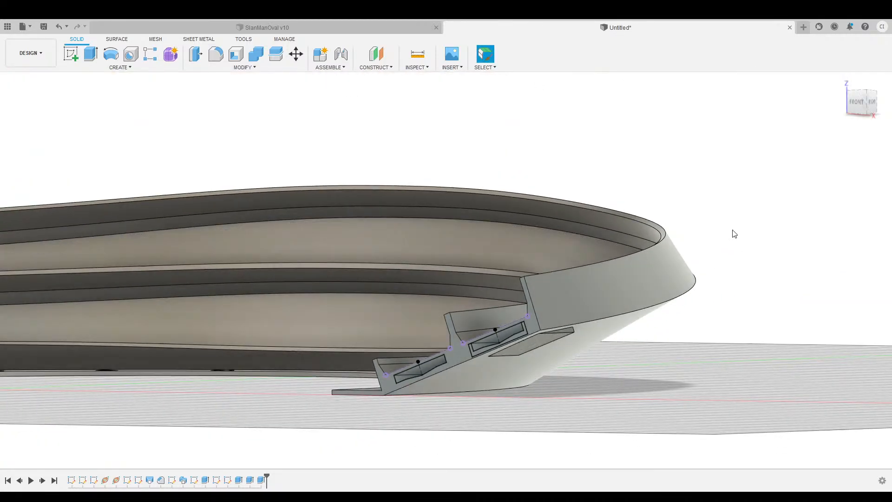
pyautogui.moveTo(859, 98); pyautogui.dragTo(856, 104)
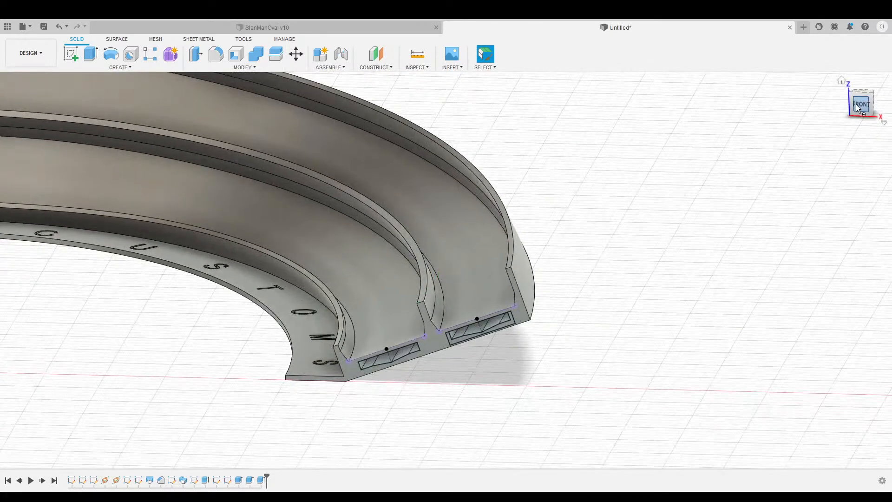
pyautogui.click(840, 83)
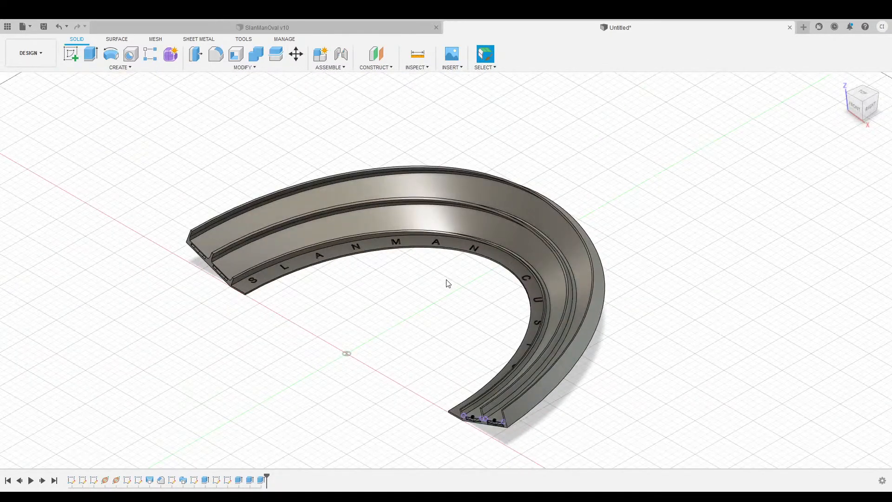
pyautogui.scroll(3, 306, 364)
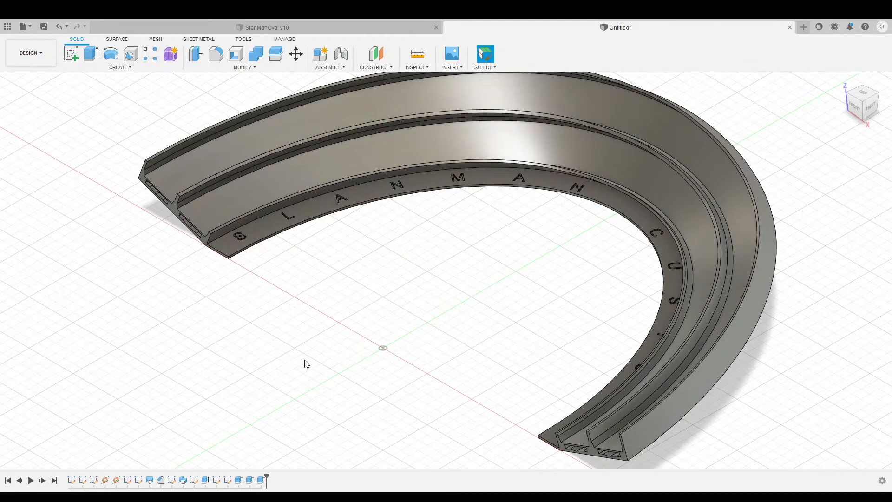
pyautogui.moveTo(856, 107); pyautogui.dragTo(872, 100)
pyautogui.keyDown('shift'); pyautogui.moveTo(491, 295); pyautogui.dragTo(492, 334, button='middle'); pyautogui.keyUp('shift')
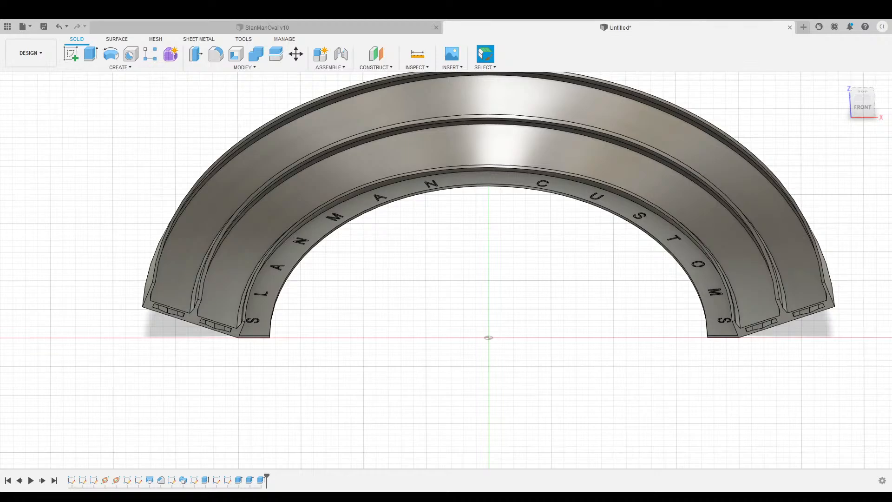
# Recheck the arch from the home view, then from the straight-down top view.
pyautogui.moveTo(538, 239); pyautogui.dragTo(471, 287, button='middle')
pyautogui.click(841, 82)
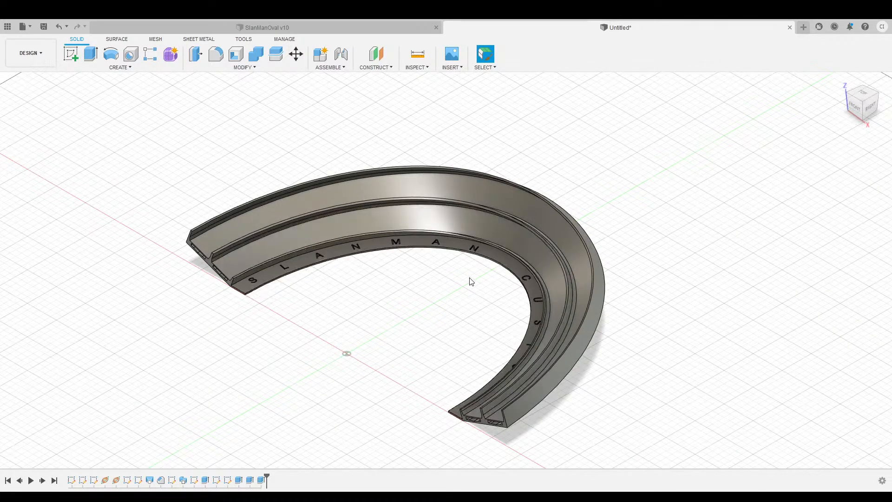
pyautogui.moveTo(859, 109); pyautogui.dragTo(868, 107)
pyautogui.click(863, 99)
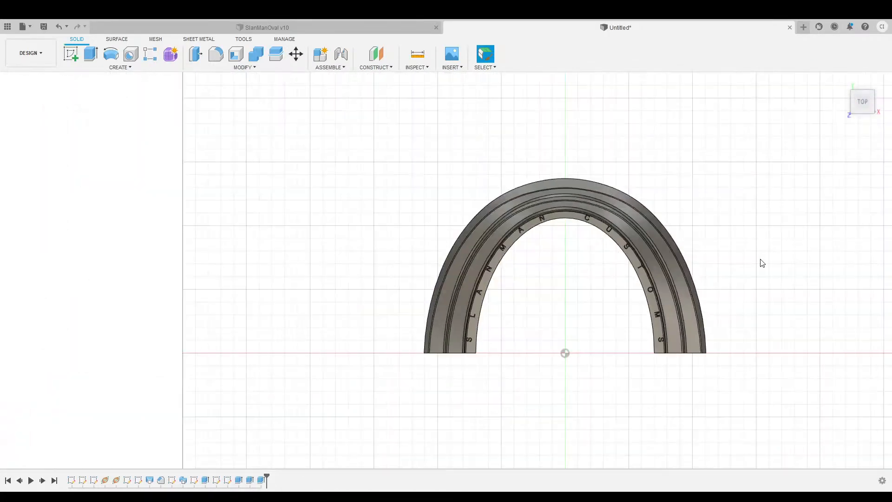
pyautogui.moveTo(759, 261); pyautogui.dragTo(584, 241, button='middle')
pyautogui.scroll(2, 585, 241)
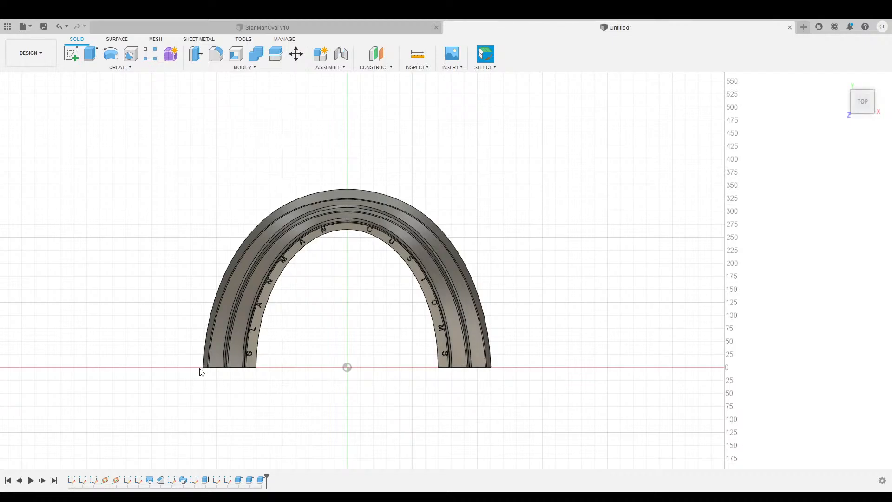
pyautogui.scroll(3, 282, 392)
pyautogui.click(417, 55)
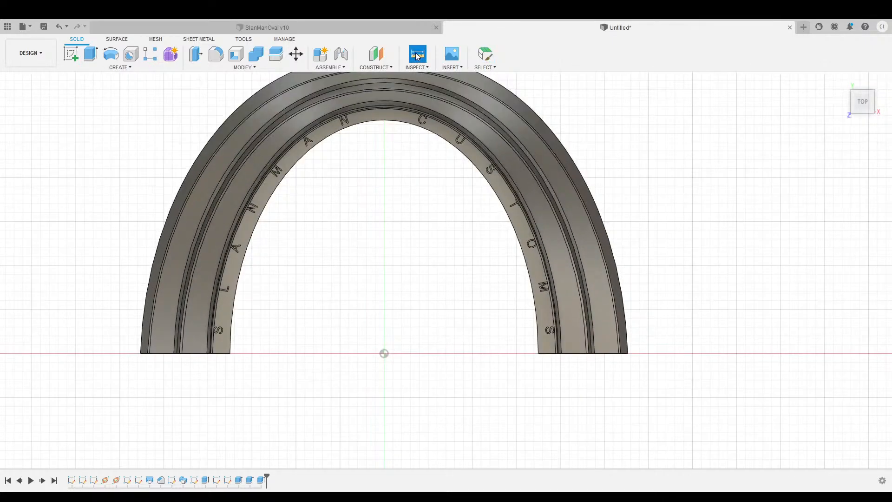
pyautogui.click(140, 353)
pyautogui.click(629, 356)
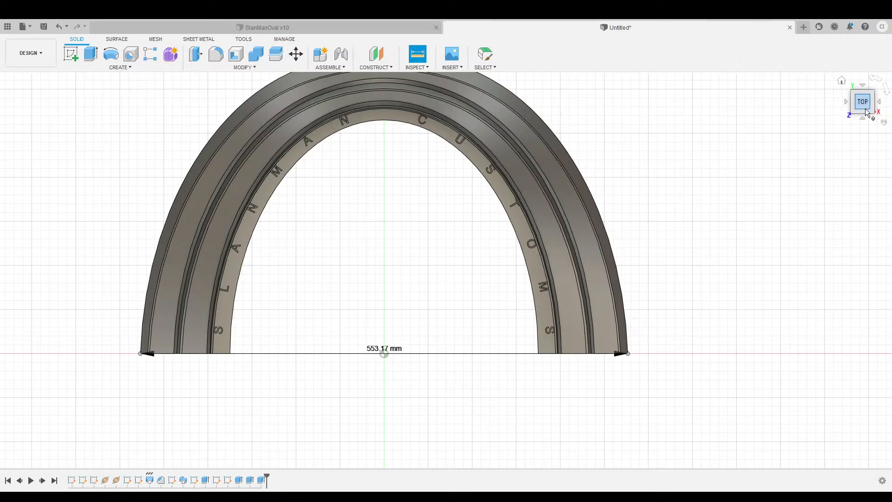
pyautogui.moveTo(865, 107)
pyautogui.mouseDown()
pyautogui.moveTo(862, 63)
pyautogui.moveTo(864, 126)
pyautogui.moveTo(863, 73)
pyautogui.mouseUp()
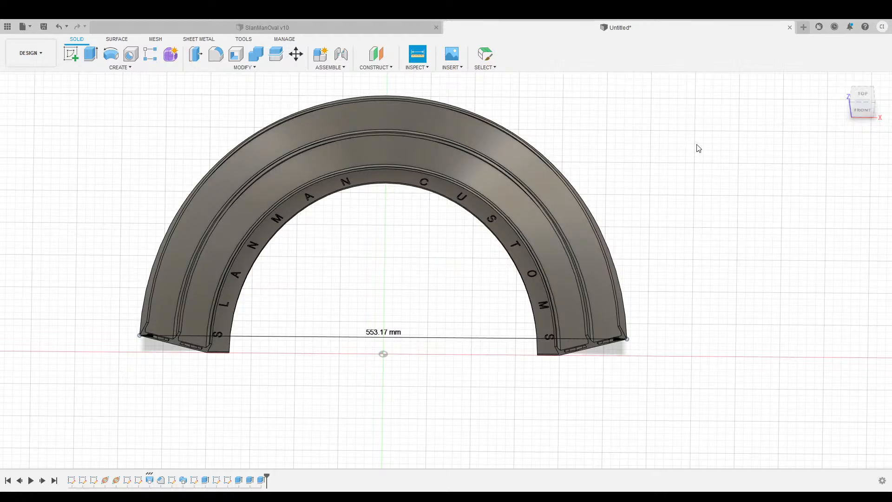
pyautogui.click(381, 269)
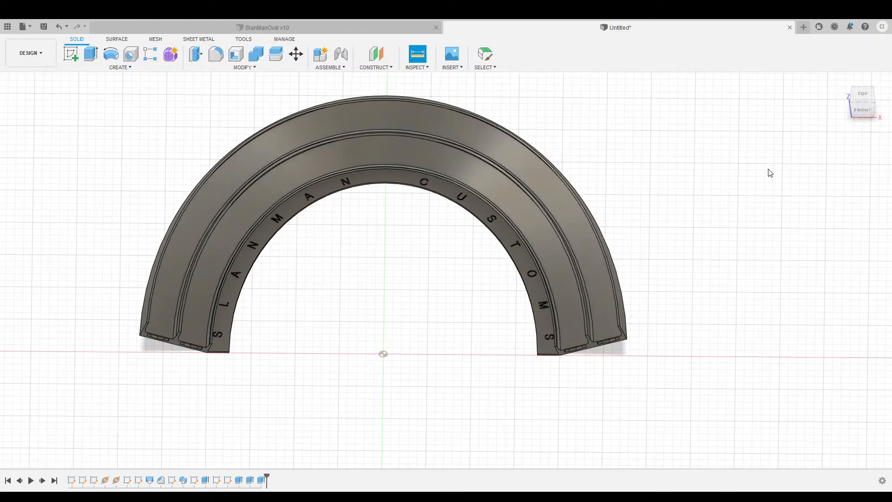
pyautogui.scroll(5, 292, 372)
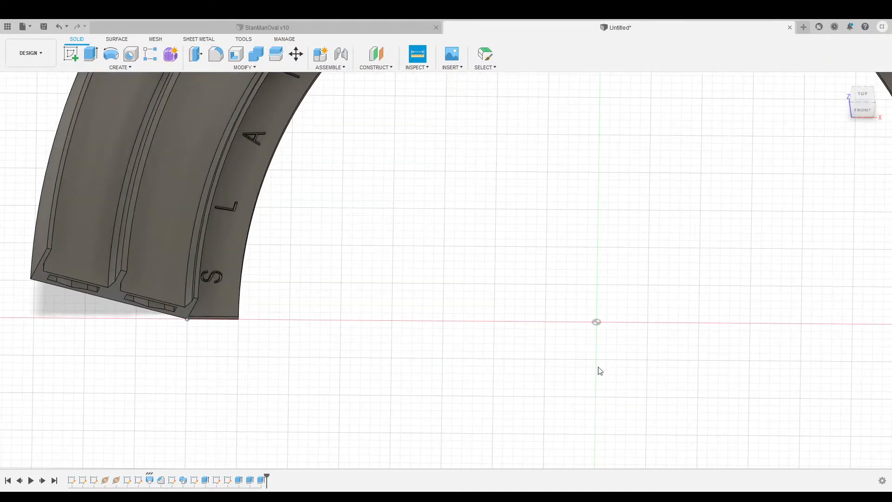
pyautogui.moveTo(598, 370); pyautogui.dragTo(303, 361, button='middle')
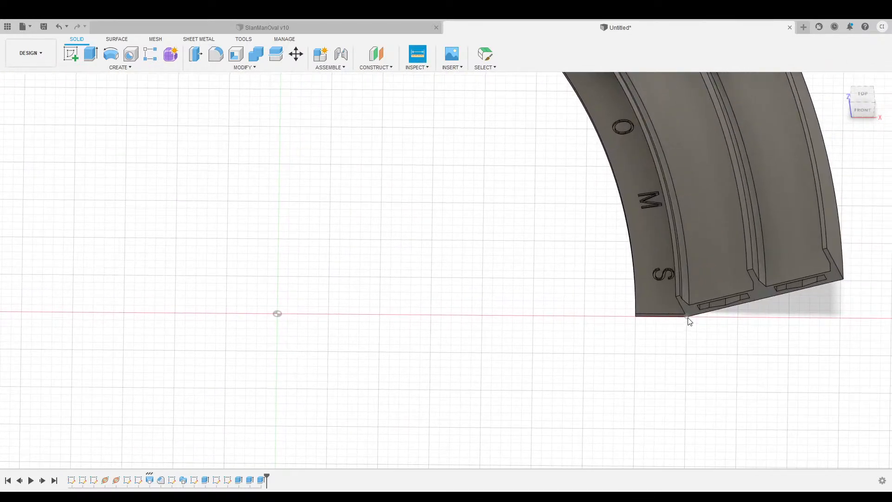
pyautogui.click(688, 317)
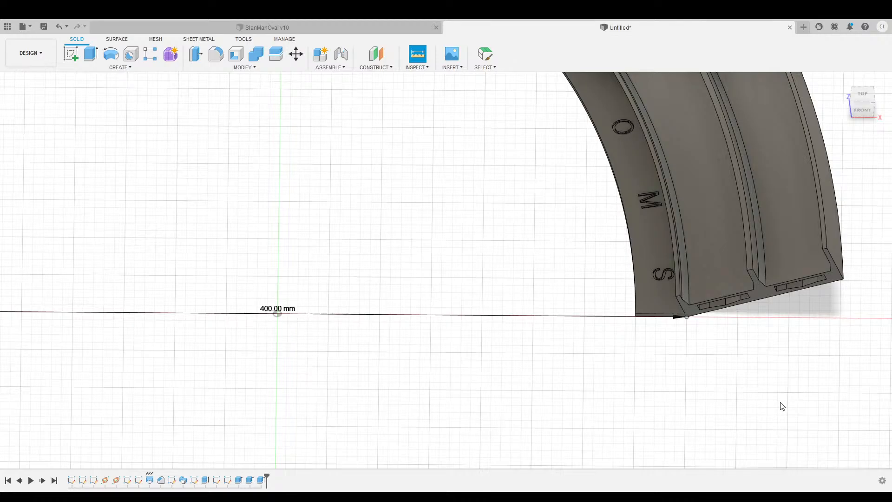
pyautogui.press('Escape')
pyautogui.scroll(-5, 504, 364)
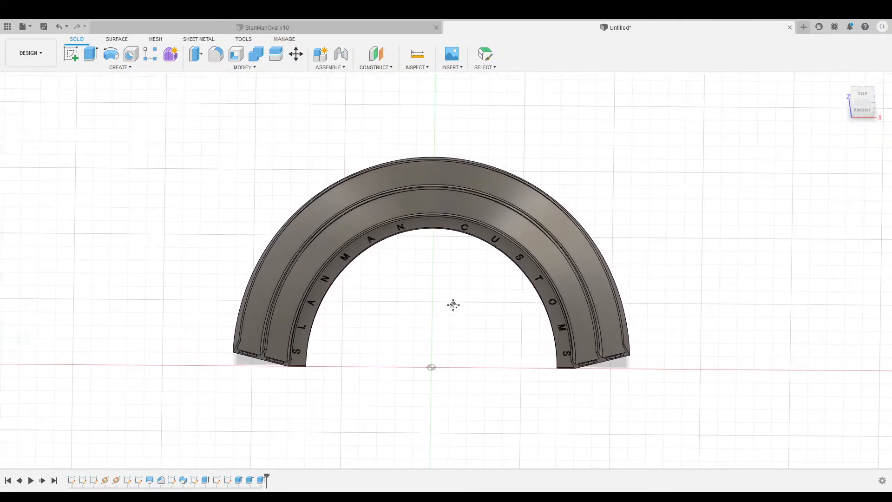
pyautogui.moveTo(453, 305); pyautogui.dragTo(456, 309, button='middle')
pyautogui.click(841, 83)
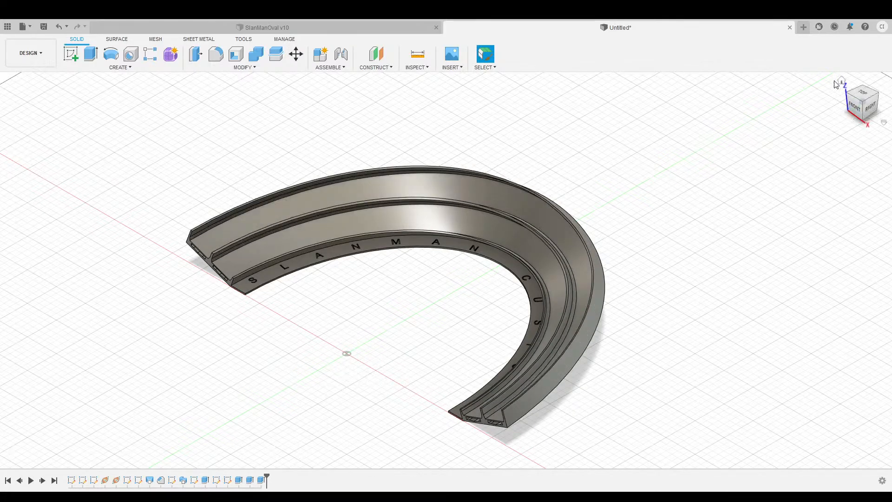
# Look over the arch in SlanManOval v10 from the top and home views, then switch to the Untitled document.
pyautogui.click(353, 31)
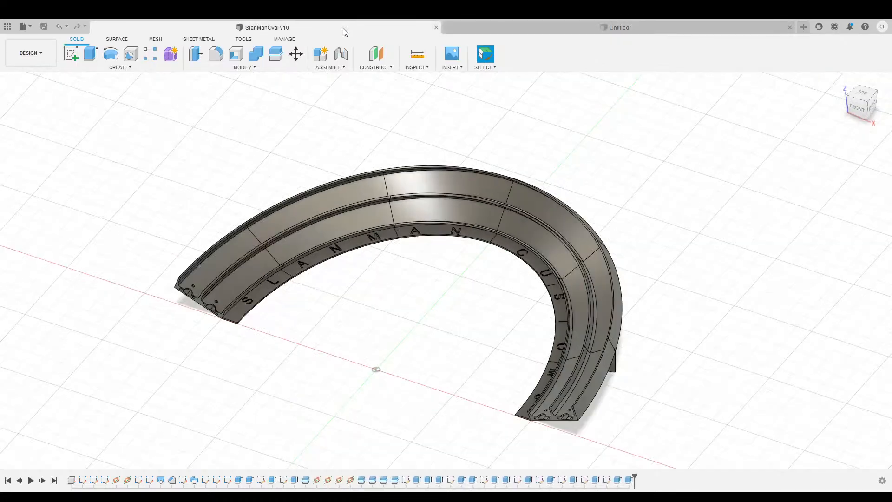
pyautogui.click(856, 114)
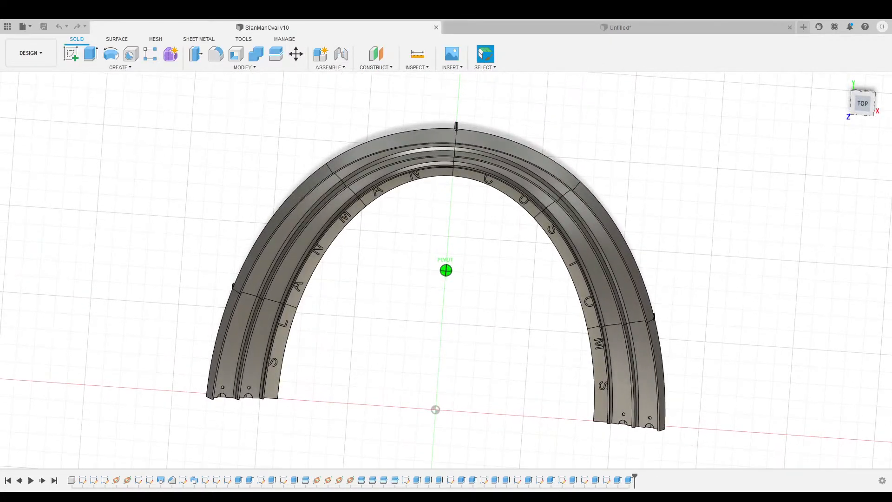
pyautogui.moveTo(862, 99)
pyautogui.mouseDown()
pyautogui.moveTo(872, 100)
pyautogui.moveTo(861, 79)
pyautogui.moveTo(820, 80)
pyautogui.moveTo(790, 99)
pyautogui.moveTo(788, 108)
pyautogui.moveTo(815, 112)
pyautogui.mouseUp()
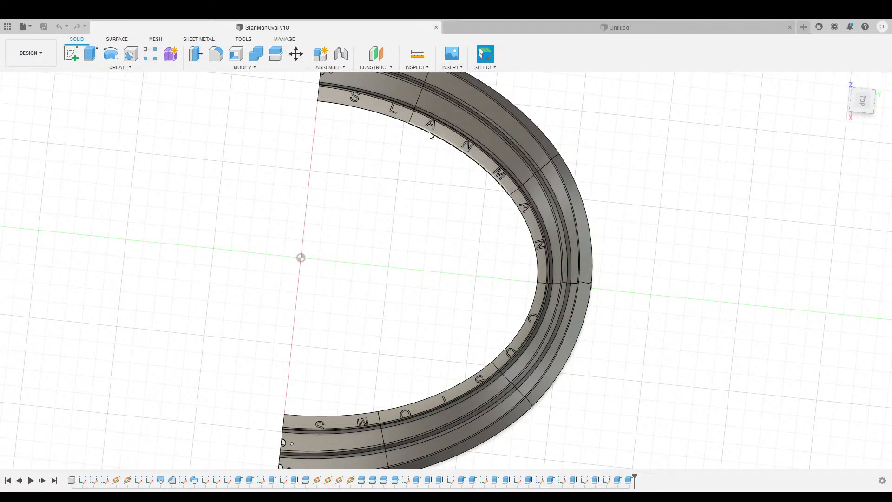
pyautogui.moveTo(659, 137); pyautogui.dragTo(632, 182, button='middle')
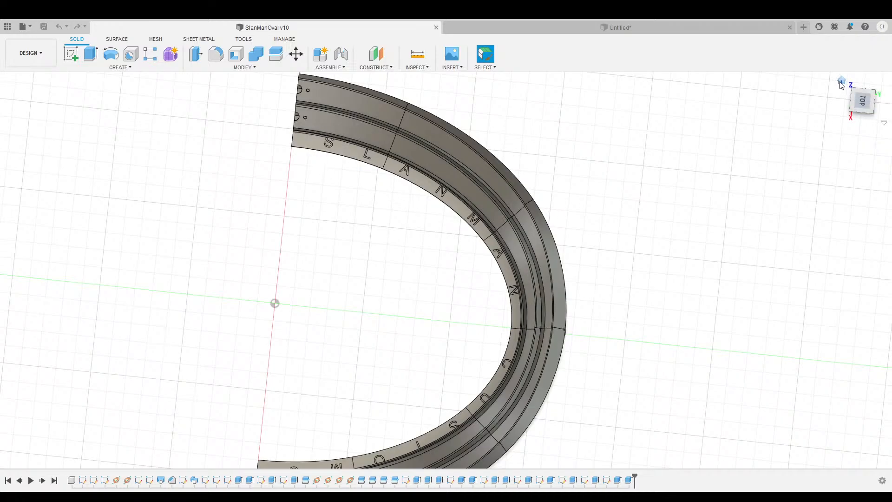
pyautogui.click(841, 82)
pyautogui.click(616, 32)
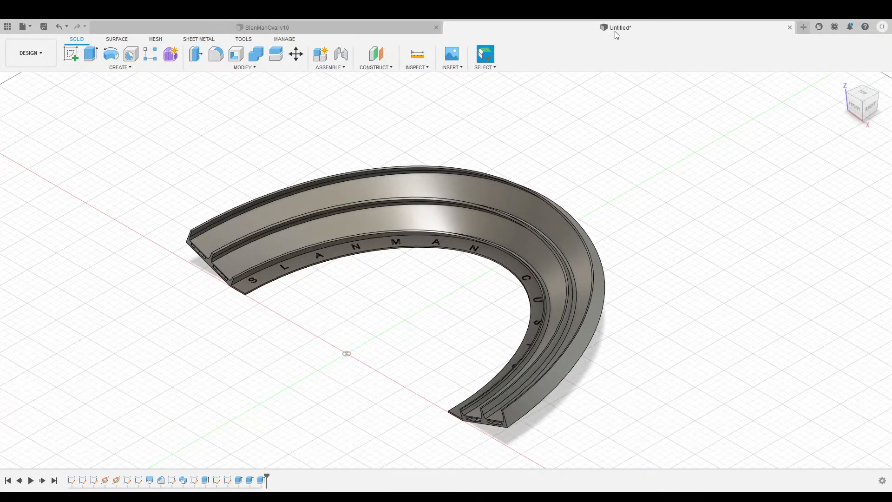
pyautogui.moveTo(860, 107); pyautogui.dragTo(879, 126)
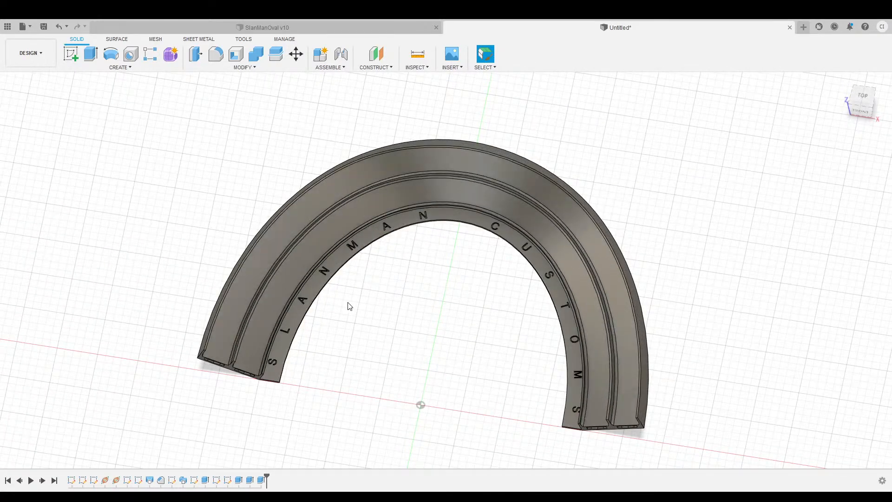
pyautogui.moveTo(422, 313); pyautogui.dragTo(364, 300, button='middle')
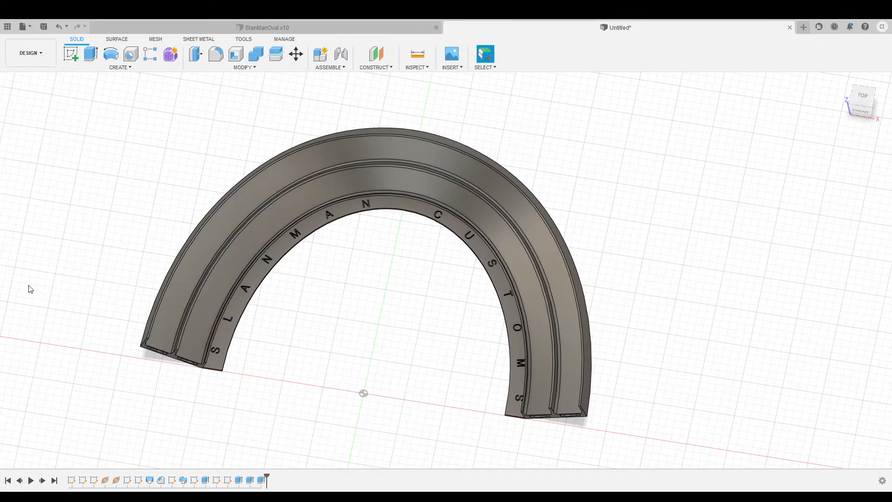
pyautogui.scroll(3, 98, 345)
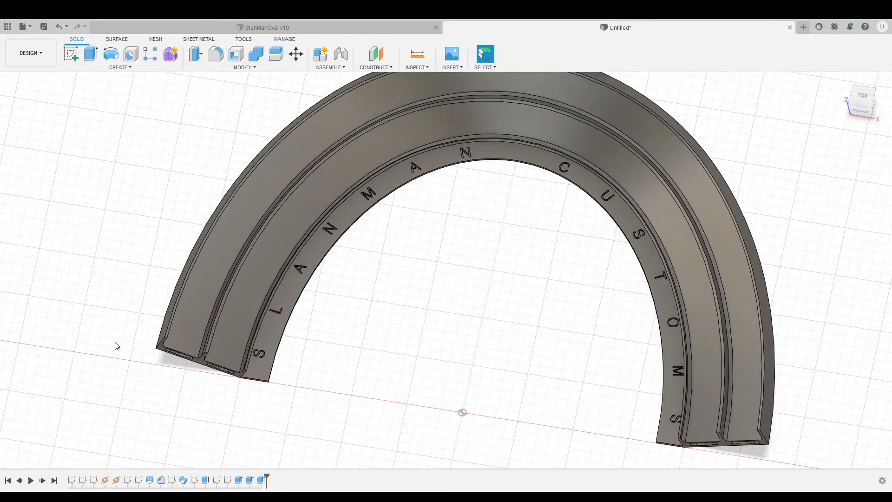
pyautogui.scroll(-2, 116, 346)
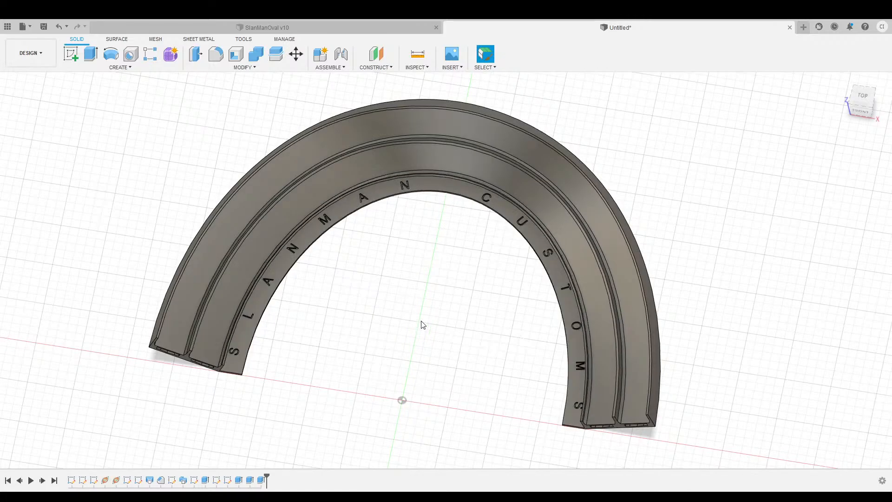
pyautogui.moveTo(463, 334); pyautogui.dragTo(444, 321, button='middle')
pyautogui.moveTo(860, 116); pyautogui.dragTo(862, 107)
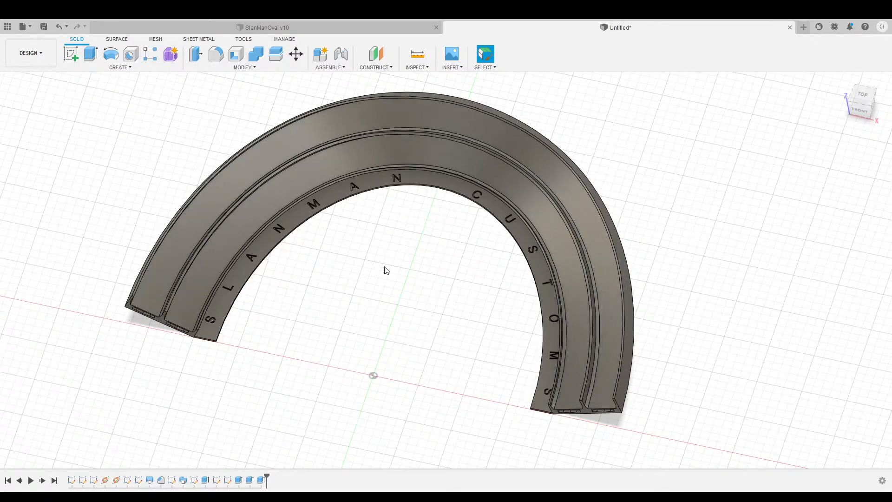
pyautogui.click(388, 67)
pyautogui.click(379, 69)
pyautogui.scroll(3, 281, 337)
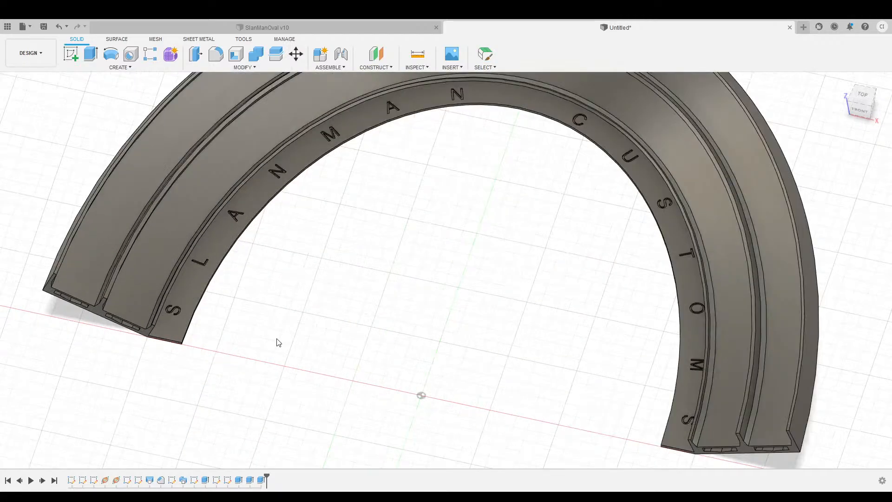
pyautogui.scroll(5, 186, 330)
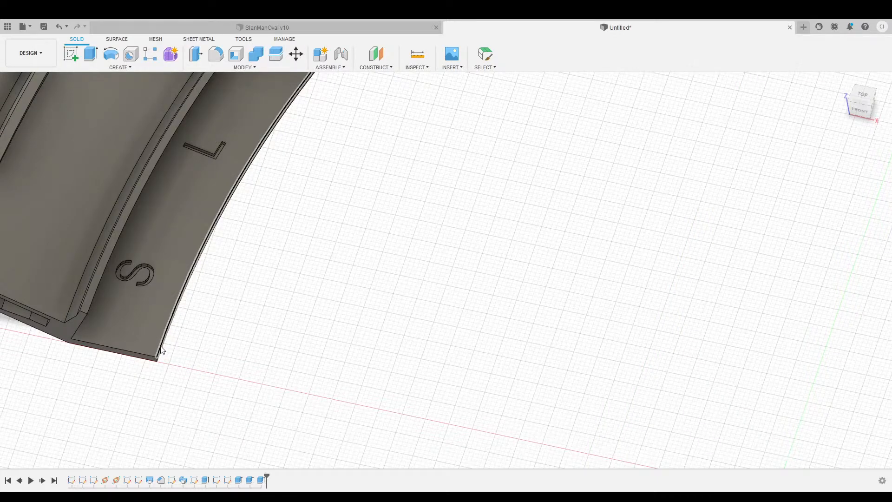
pyautogui.moveTo(249, 308); pyautogui.dragTo(364, 333, button='middle')
pyautogui.click(213, 313)
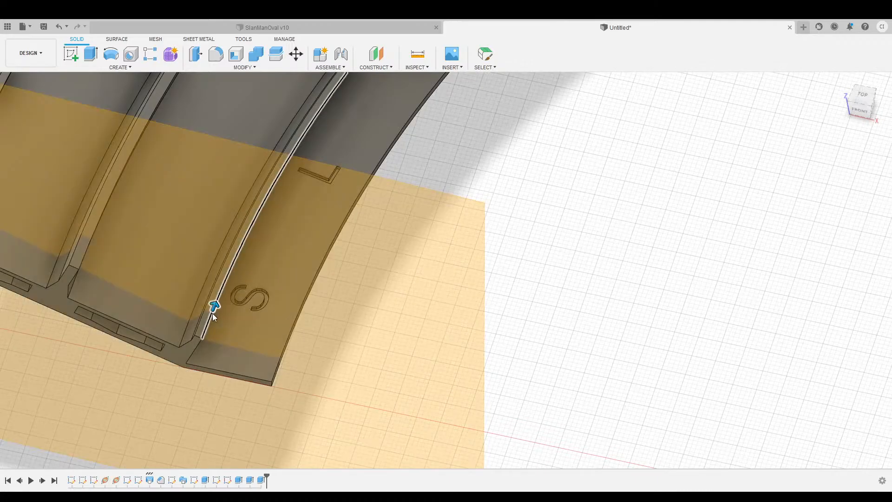
pyautogui.scroll(-4, 589, 333)
pyautogui.moveTo(706, 303); pyautogui.dragTo(455, 323, button='middle')
pyautogui.scroll(-4, 483, 323)
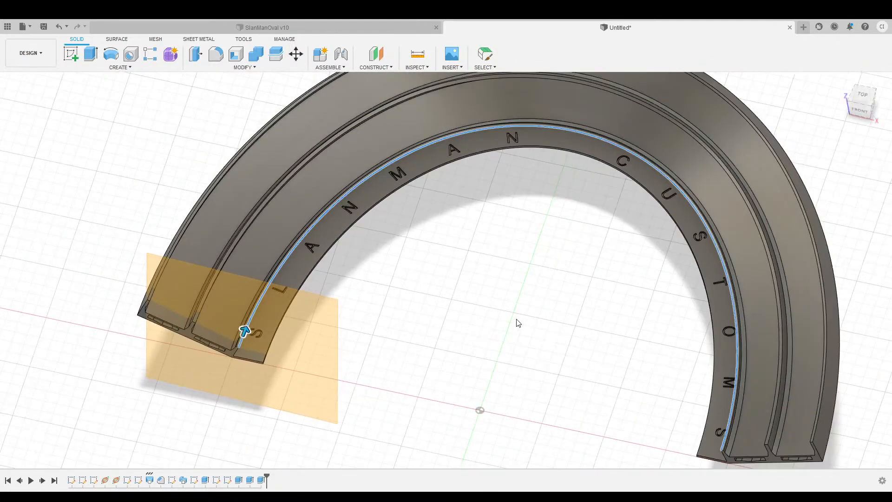
pyautogui.moveTo(540, 288); pyautogui.dragTo(454, 287, button='middle')
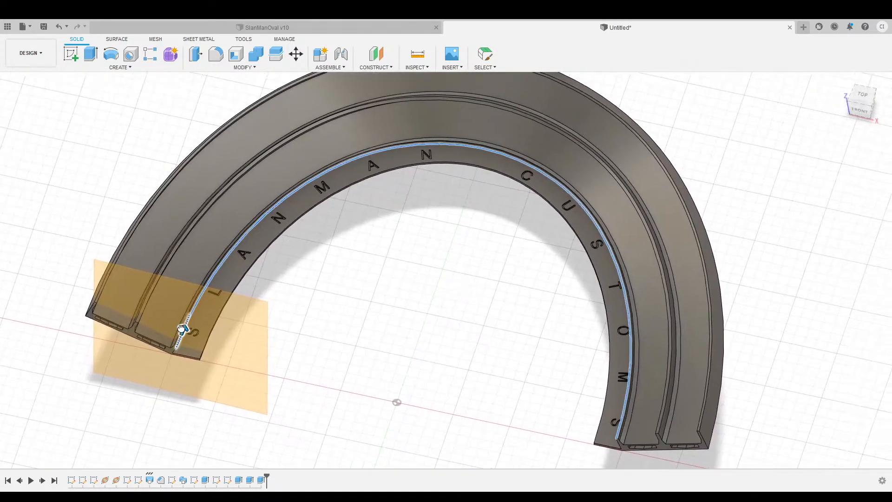
pyautogui.moveTo(182, 328); pyautogui.dragTo(484, 148)
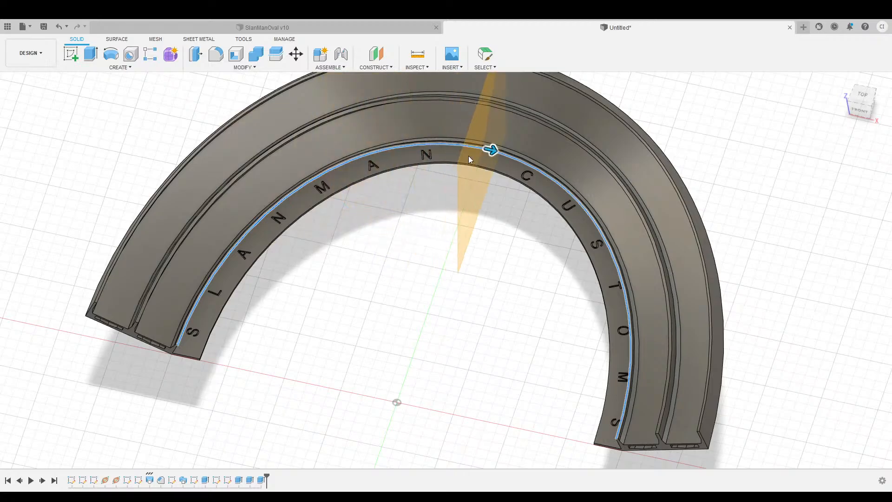
pyautogui.moveTo(354, 265); pyautogui.dragTo(319, 309, button='middle')
pyautogui.moveTo(857, 110); pyautogui.dragTo(885, 140)
pyautogui.moveTo(406, 149); pyautogui.dragTo(263, 176)
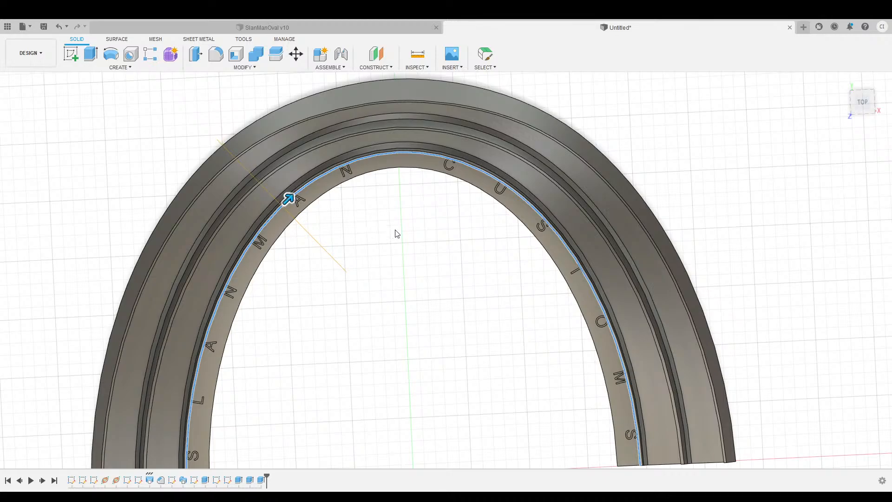
pyautogui.moveTo(422, 260); pyautogui.dragTo(454, 234, button='middle')
pyautogui.moveTo(862, 105)
pyautogui.mouseDown()
pyautogui.moveTo(861, 87)
pyautogui.moveTo(872, 92)
pyautogui.moveTo(854, 92)
pyautogui.moveTo(863, 95)
pyautogui.moveTo(794, 145)
pyautogui.mouseUp()
pyautogui.moveTo(321, 186); pyautogui.dragTo(439, 165)
pyautogui.click(791, 191)
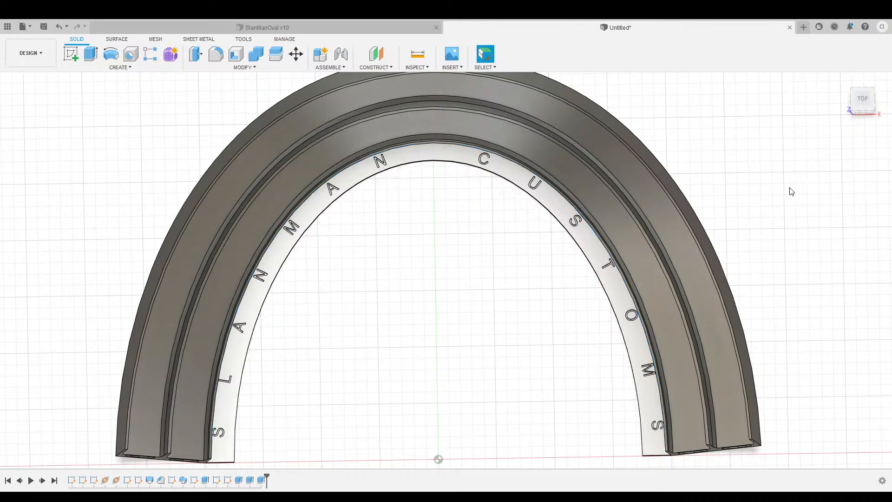
pyautogui.moveTo(866, 109); pyautogui.dragTo(844, 94)
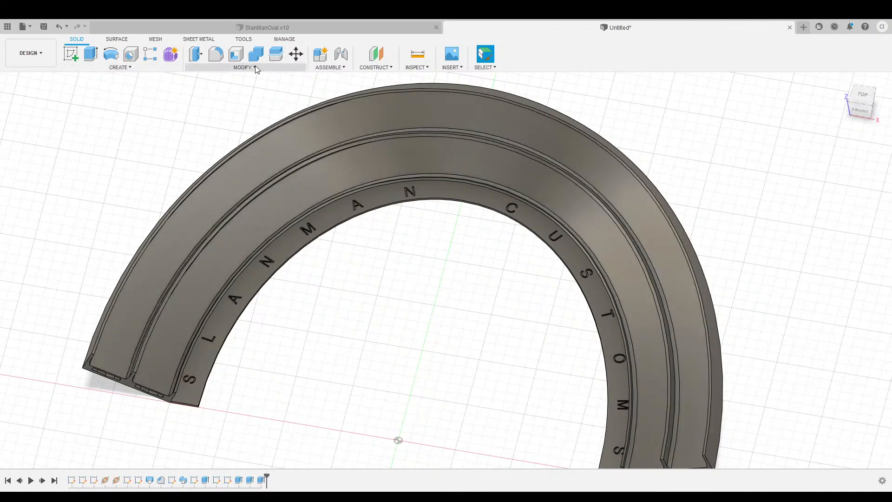
# Split the arch body with the vertical origin plane as the splitting tool.
pyautogui.click(212, 179)
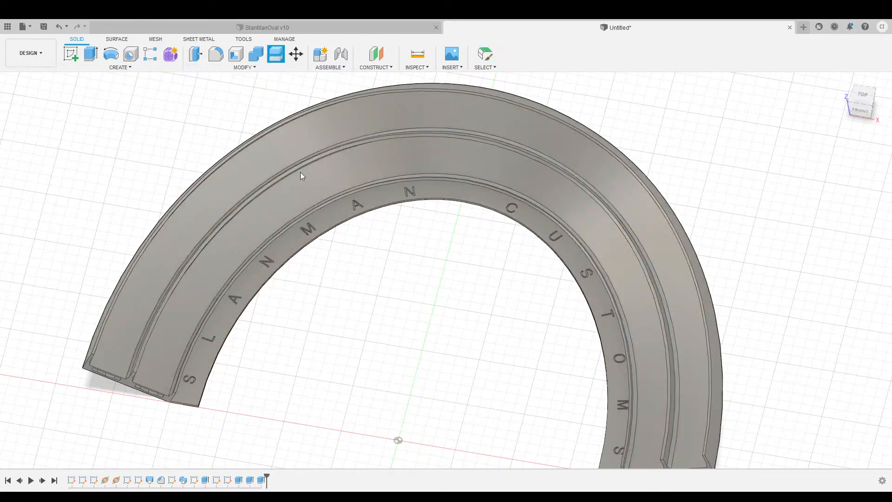
pyautogui.click(335, 130)
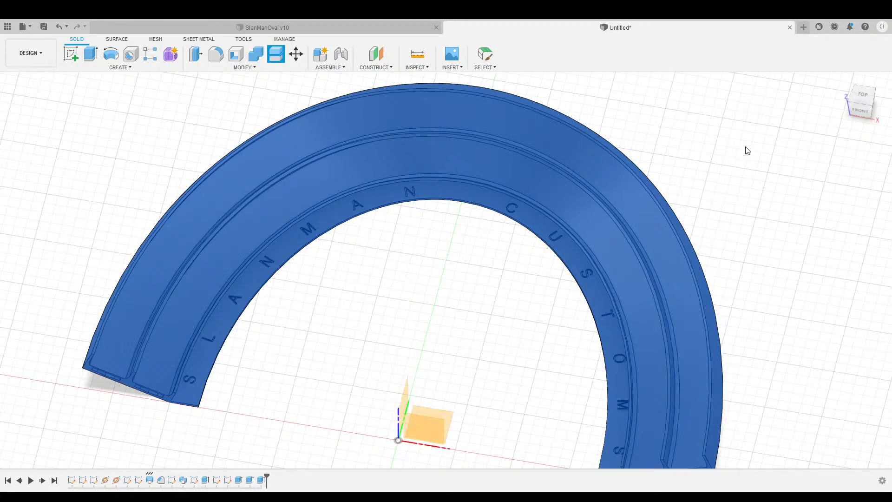
pyautogui.moveTo(842, 82)
pyautogui.keyDown('shift'); pyautogui.mouseDown(button='middle')
pyautogui.moveTo(843, 101)
pyautogui.moveTo(743, 139)
pyautogui.mouseUp(button='middle'); pyautogui.keyUp('shift')
pyautogui.click(357, 355)
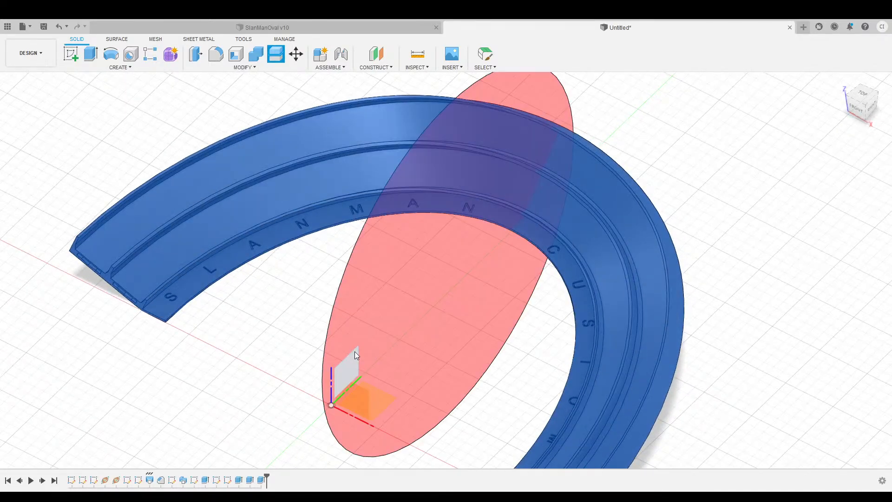
pyautogui.moveTo(856, 112)
pyautogui.mouseDown()
pyautogui.moveTo(884, 104)
pyautogui.moveTo(856, 97)
pyautogui.mouseUp()
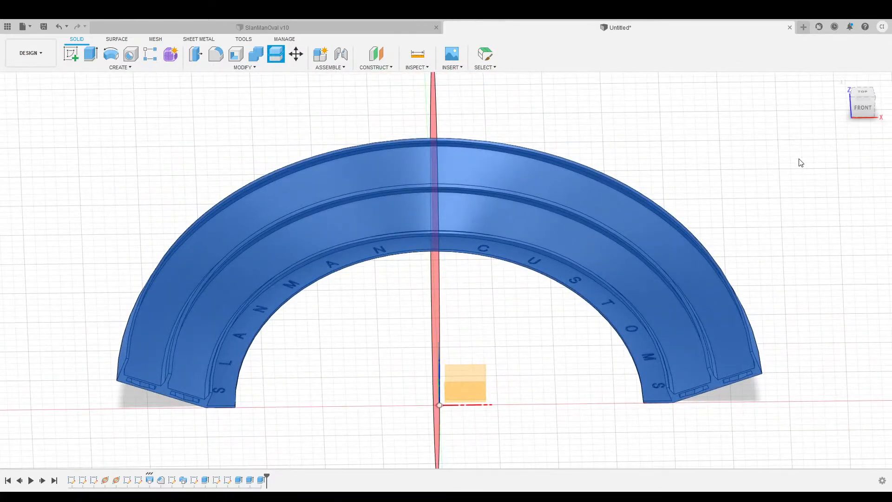
pyautogui.click(755, 179)
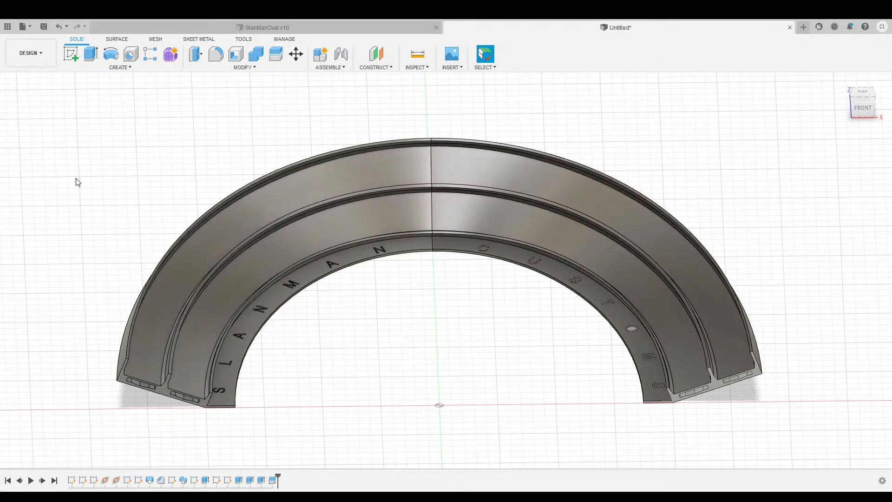
# Hide and show each half in turn to inspect the left and right halves separately.
pyautogui.click(52, 187)
pyautogui.click(52, 187)
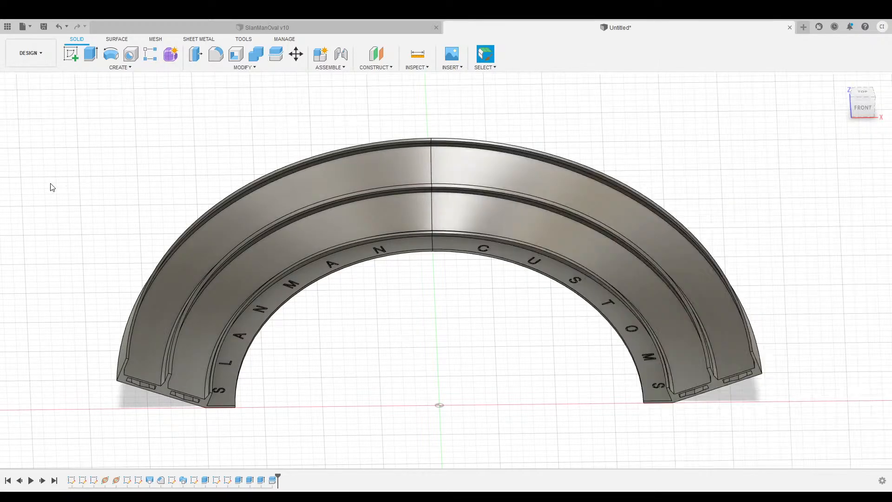
pyautogui.click(48, 179)
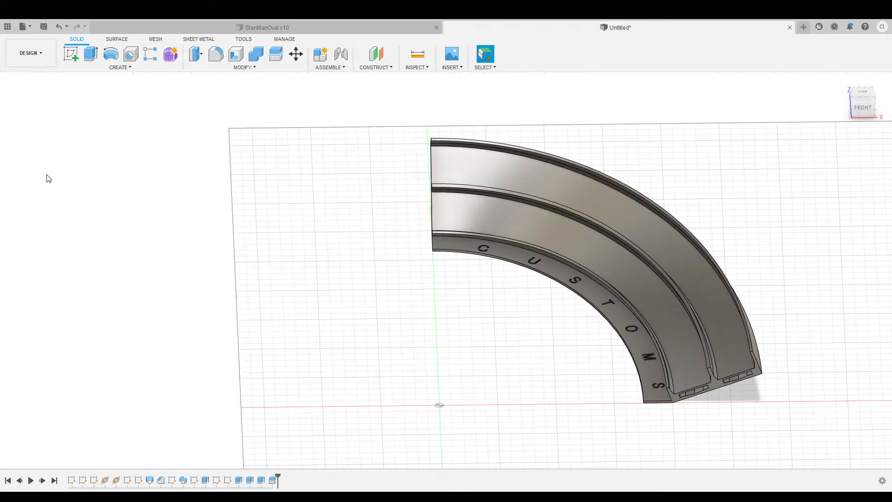
pyautogui.click(49, 175)
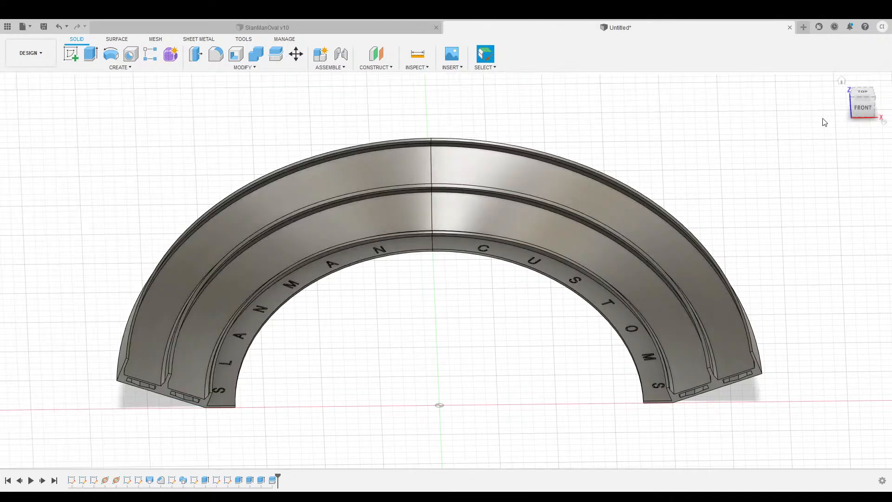
pyautogui.moveTo(861, 112)
pyautogui.mouseDown()
pyautogui.moveTo(845, 122)
pyautogui.moveTo(832, 105)
pyautogui.moveTo(856, 120)
pyautogui.mouseUp()
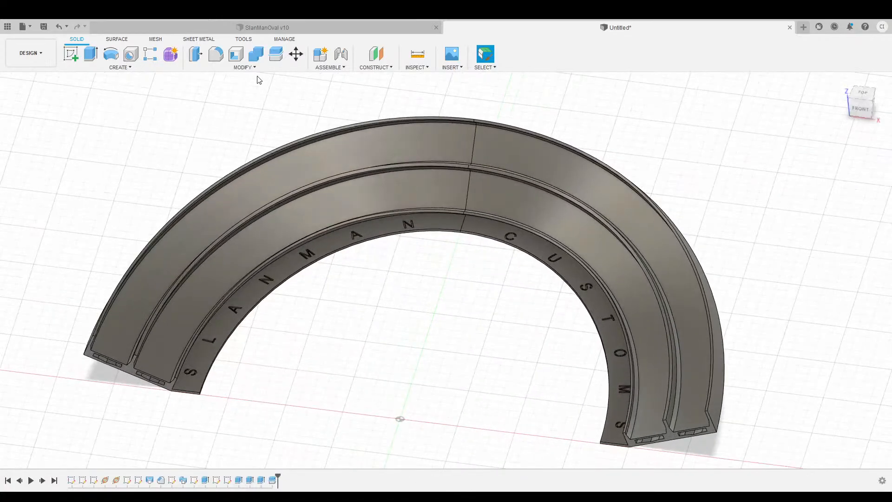
pyautogui.click(377, 71)
pyautogui.scroll(4, 241, 361)
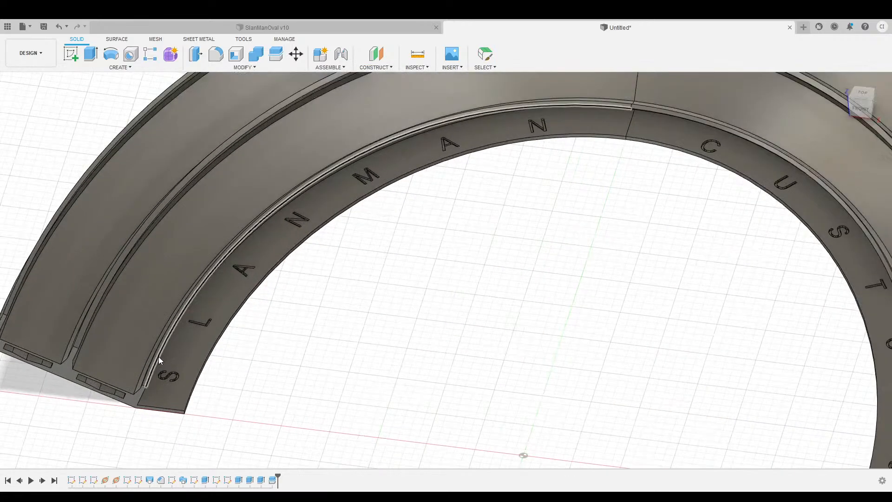
# Place a plane on the inner lettered edge, trying 0.3 before settling on 0.7 along it.
pyautogui.click(158, 356)
pyautogui.scroll(-4, 446, 357)
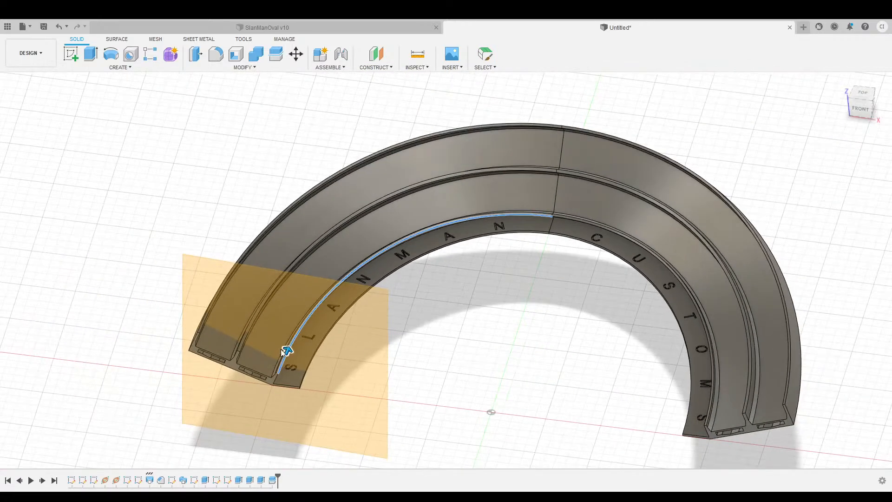
pyautogui.moveTo(284, 351); pyautogui.dragTo(420, 288)
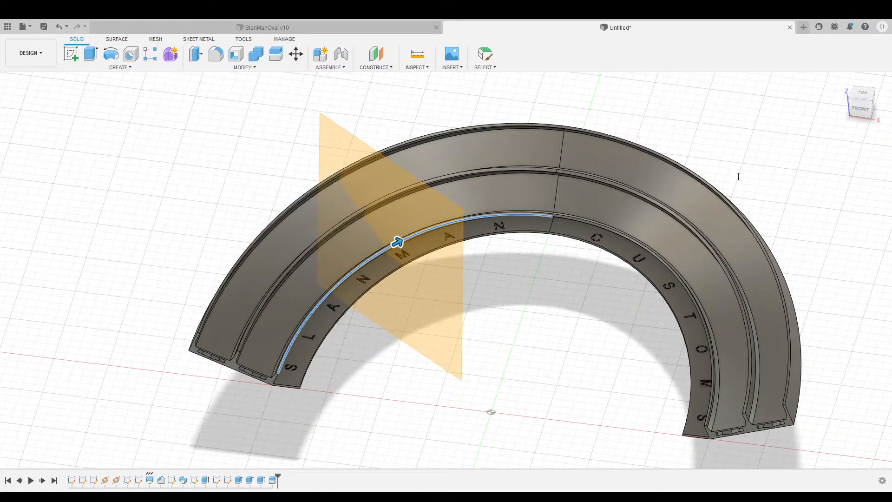
pyautogui.write('.3')
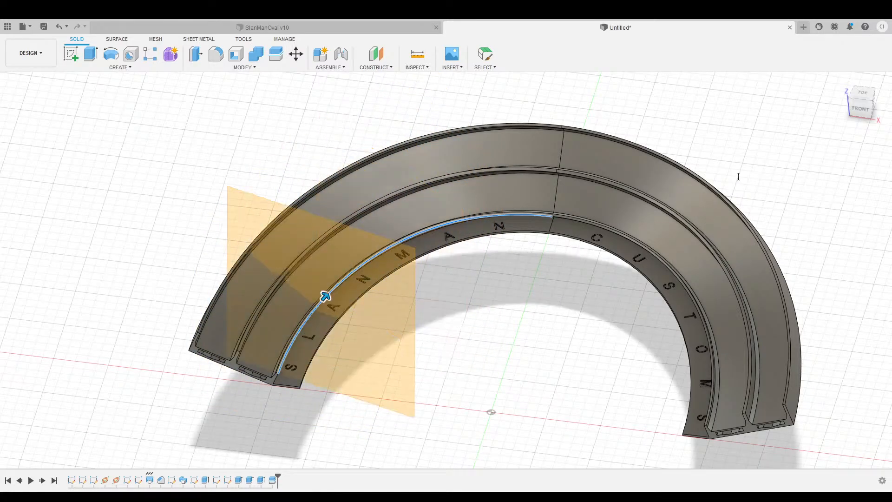
pyautogui.moveTo(860, 109); pyautogui.dragTo(867, 133)
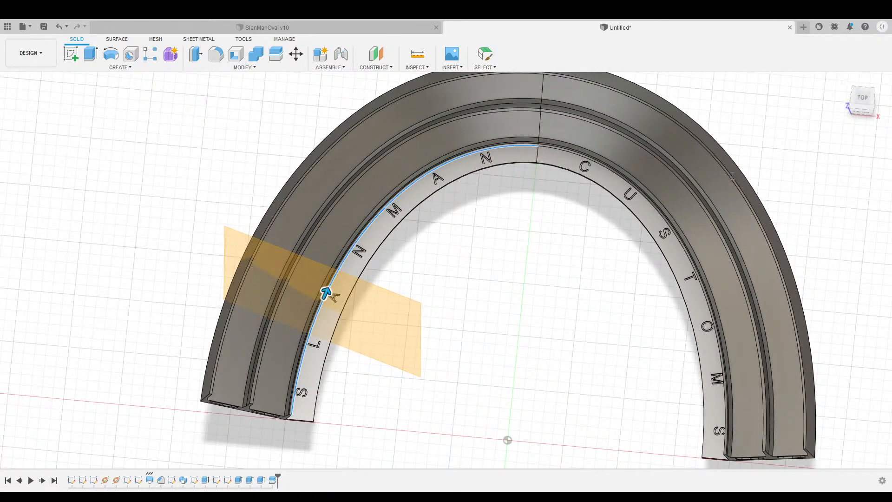
pyautogui.write('.7')
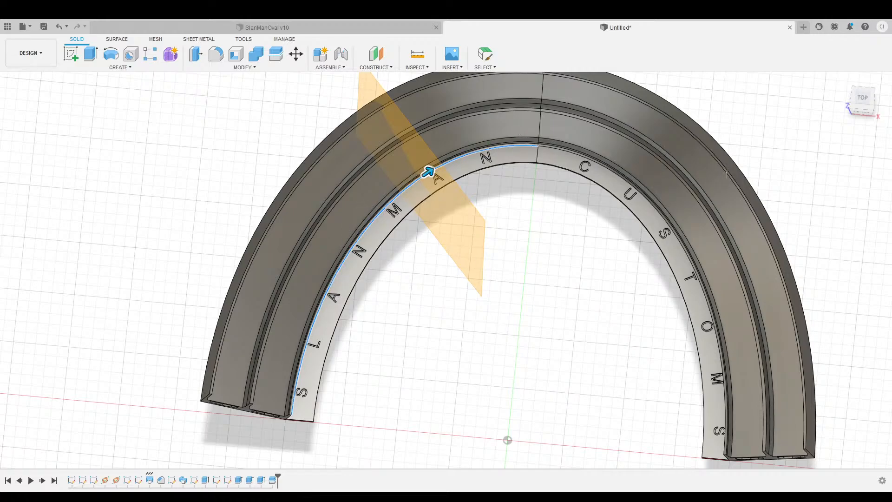
# Slide the path plane along the inner edge to the second A and confirm it.
pyautogui.moveTo(428, 173); pyautogui.dragTo(331, 281)
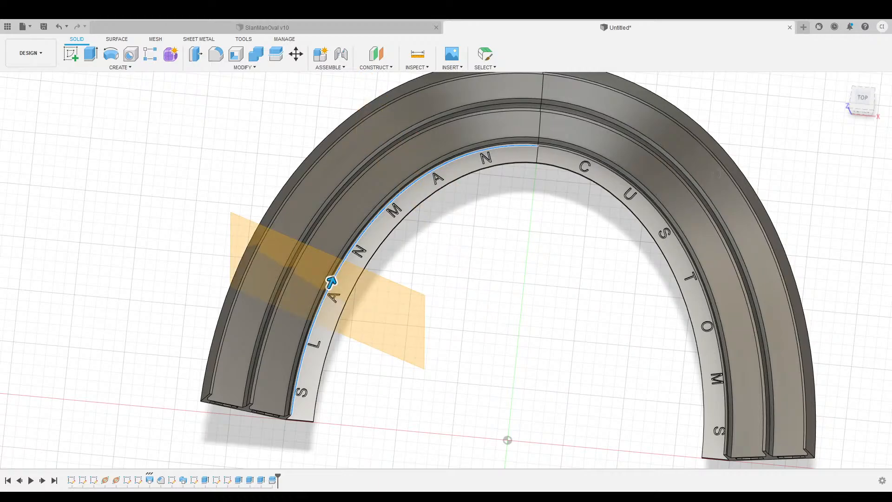
pyautogui.moveTo(332, 281); pyautogui.dragTo(327, 292)
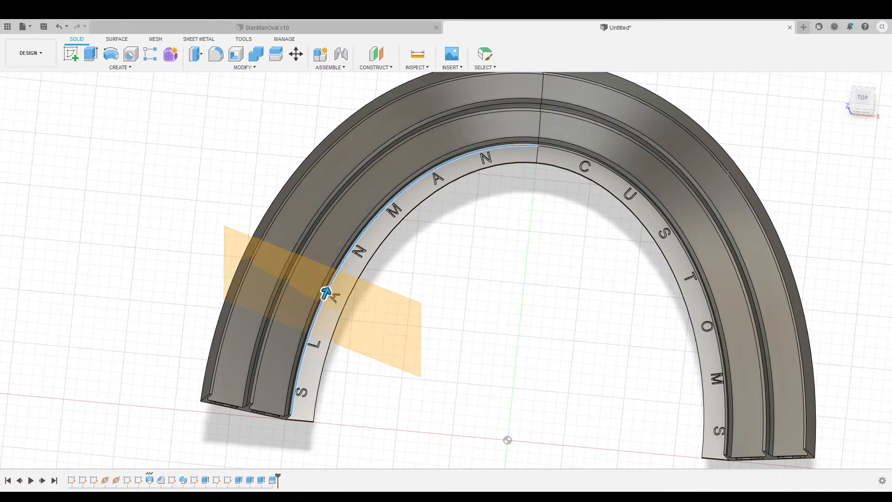
pyautogui.press('Return')
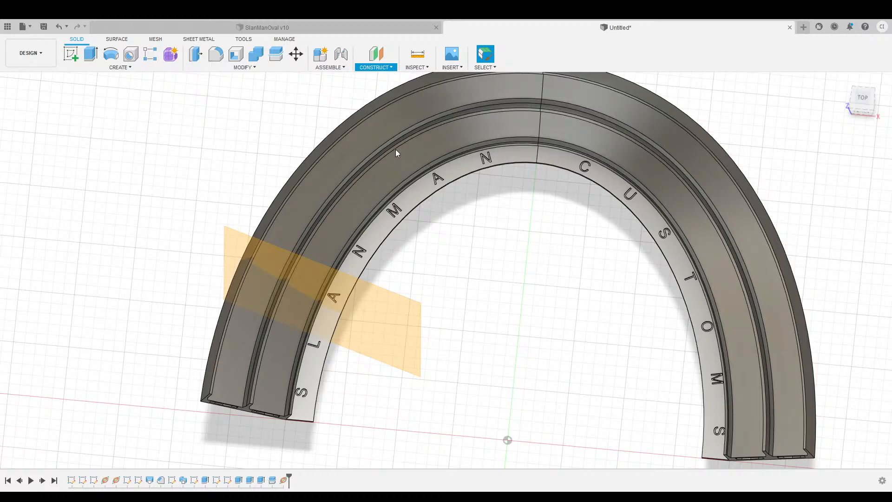
# Add another plane along the inner text-band edge near the upper A, checked from the top view.
pyautogui.click(294, 408)
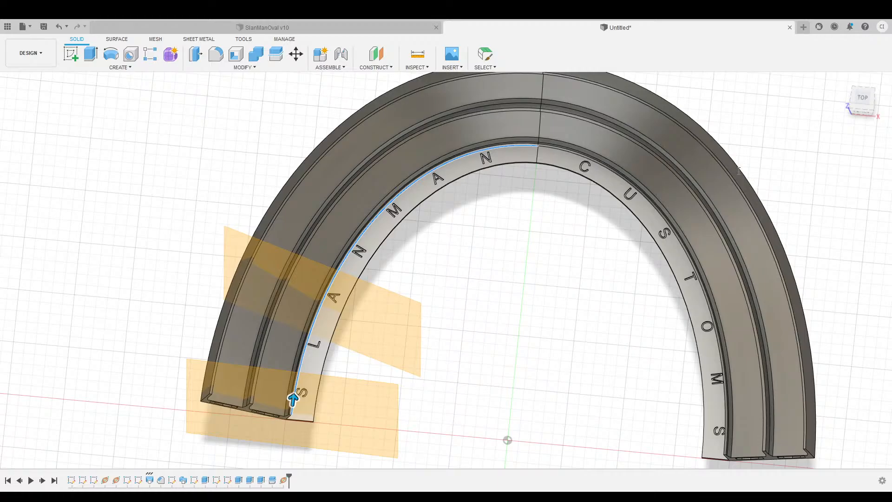
pyautogui.moveTo(292, 400); pyautogui.dragTo(428, 172)
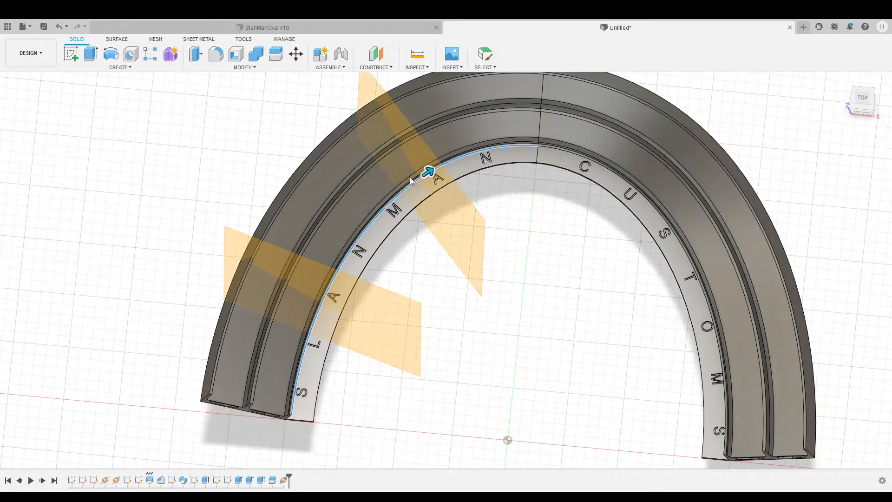
pyautogui.click(859, 103)
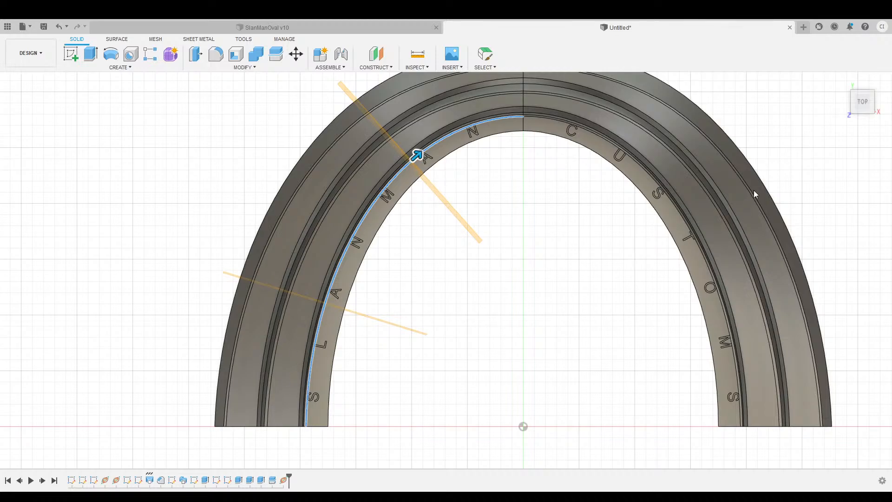
pyautogui.press('Escape')
# Add a construction plane along the right half's inner edge near the letter U.
pyautogui.moveTo(588, 253); pyautogui.dragTo(531, 257, button='middle')
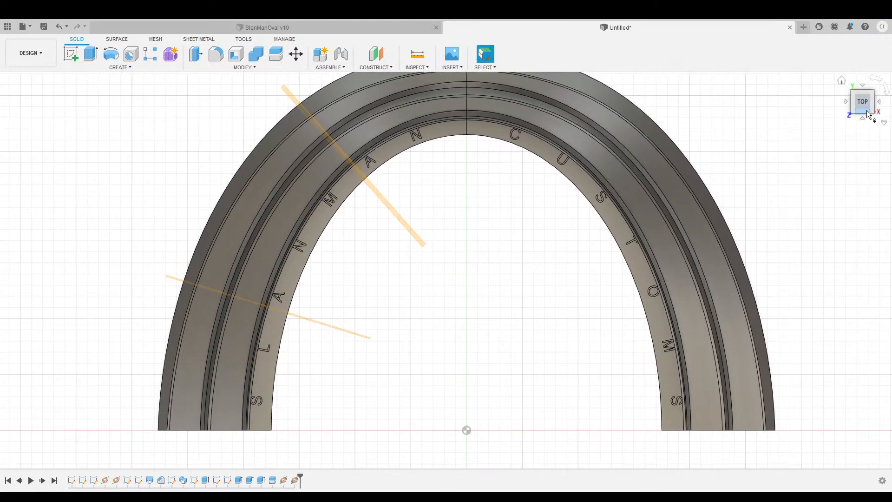
pyautogui.moveTo(870, 116); pyautogui.dragTo(866, 90)
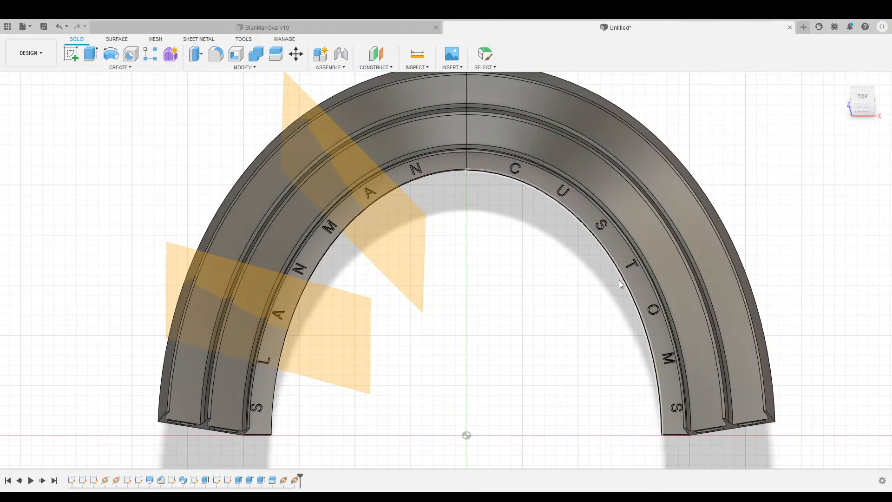
pyautogui.click(683, 425)
pyautogui.moveTo(683, 425); pyautogui.dragTo(570, 181)
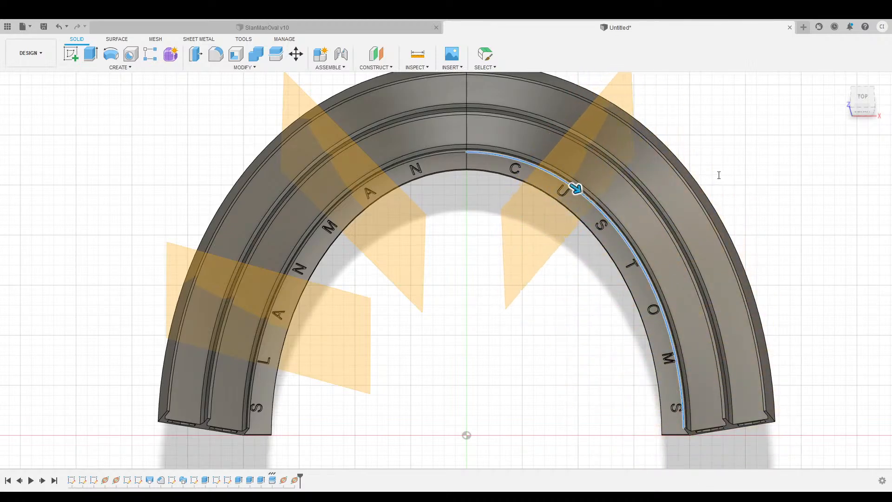
pyautogui.write('3')
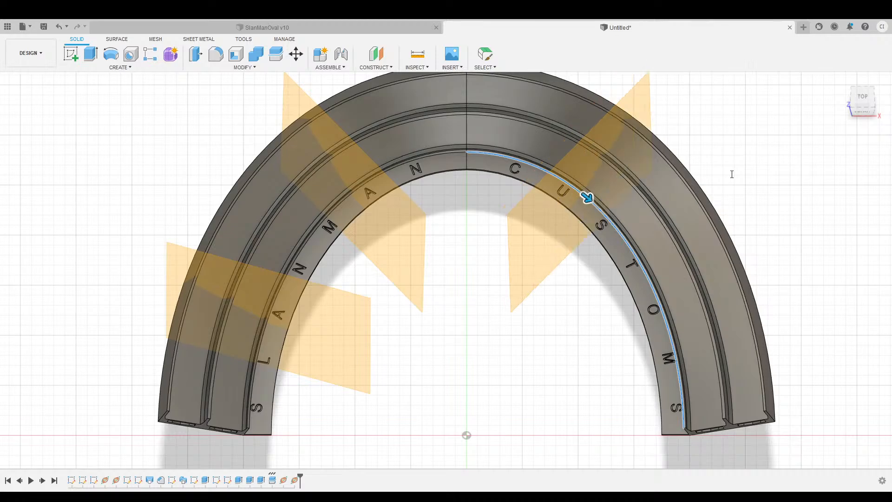
pyautogui.click(753, 192)
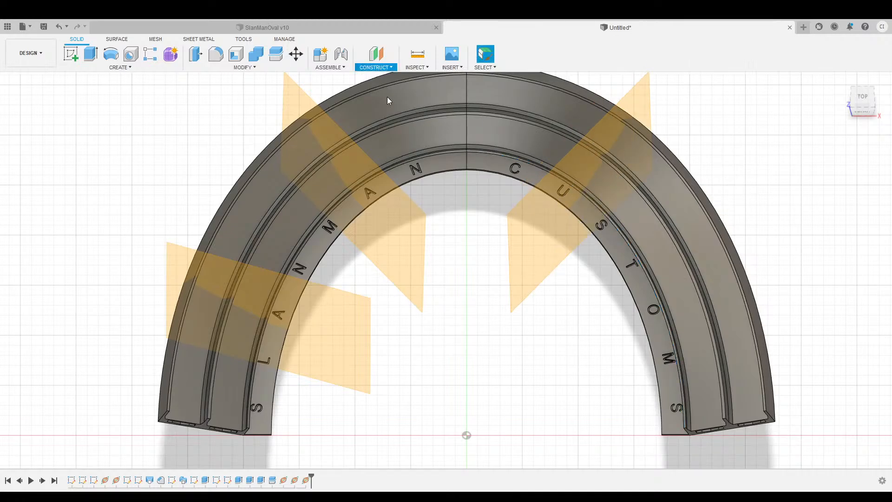
# Add a second plane farther up the right inner edge, near the letter O.
pyautogui.scroll(3, 670, 467)
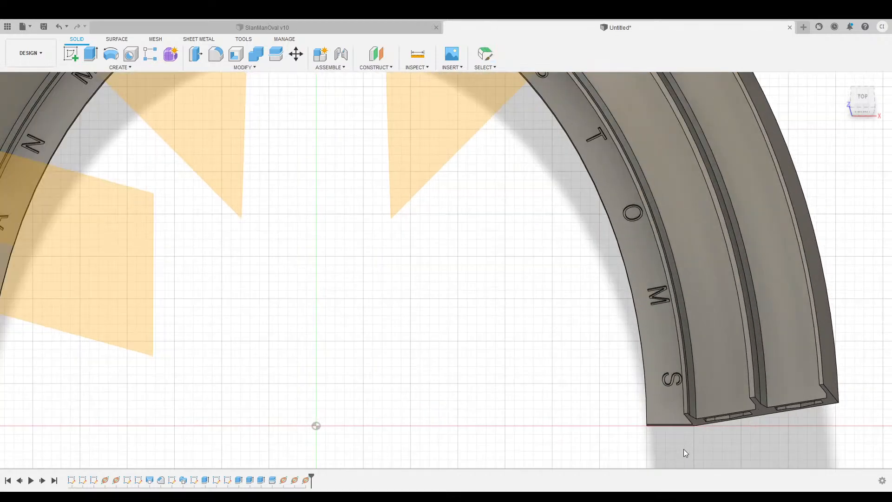
pyautogui.click(684, 407)
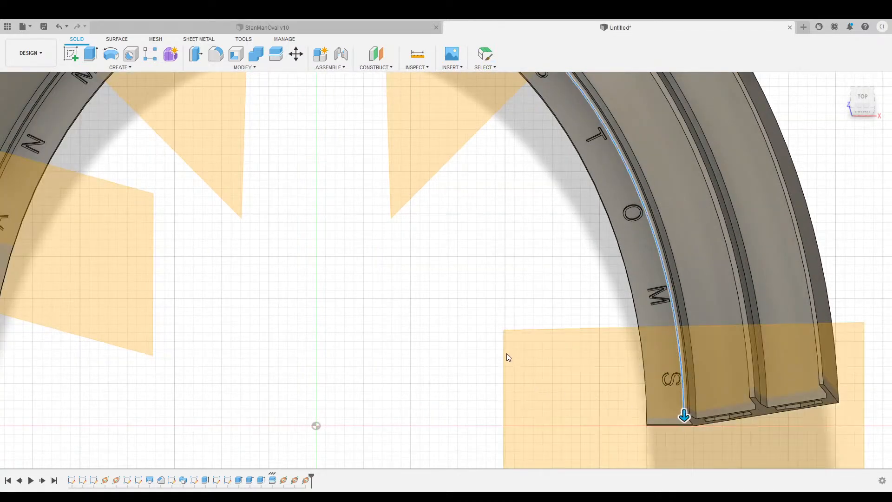
pyautogui.scroll(-2, 507, 357)
pyautogui.moveTo(627, 398); pyautogui.dragTo(620, 319)
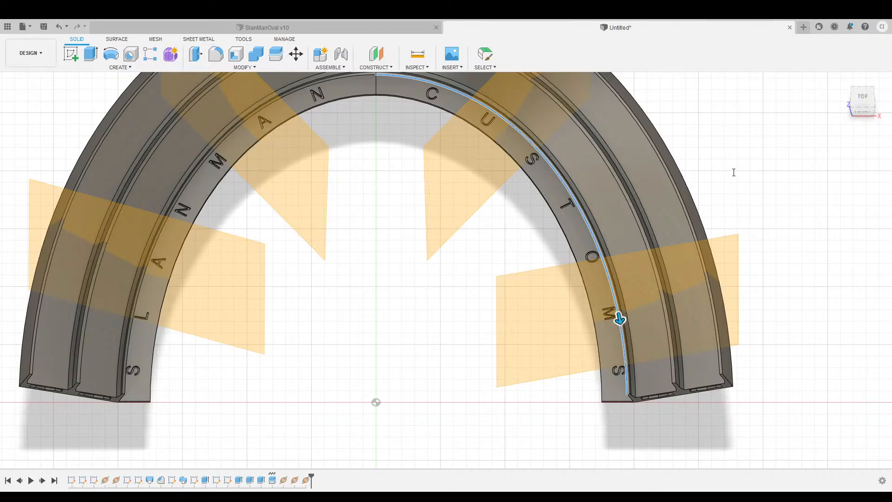
pyautogui.moveTo(620, 319); pyautogui.dragTo(608, 275)
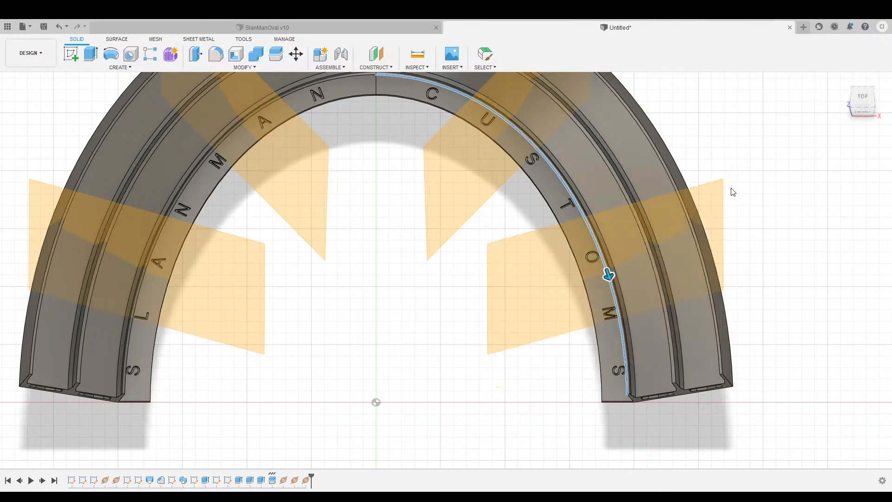
pyautogui.press('Return')
pyautogui.scroll(-3, 524, 279)
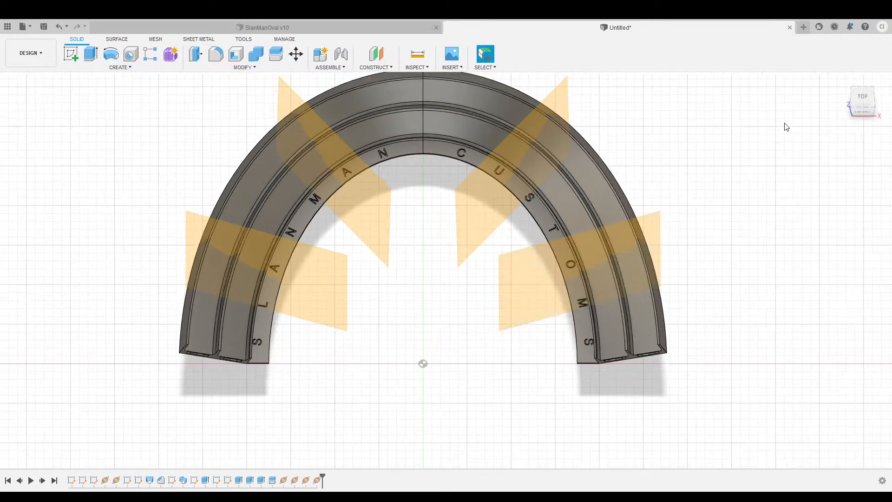
pyautogui.moveTo(446, 267)
pyautogui.keyDown('shift'); pyautogui.mouseDown(button='middle')
pyautogui.moveTo(378, 341)
pyautogui.moveTo(353, 298)
pyautogui.mouseUp(button='middle'); pyautogui.keyUp('shift')
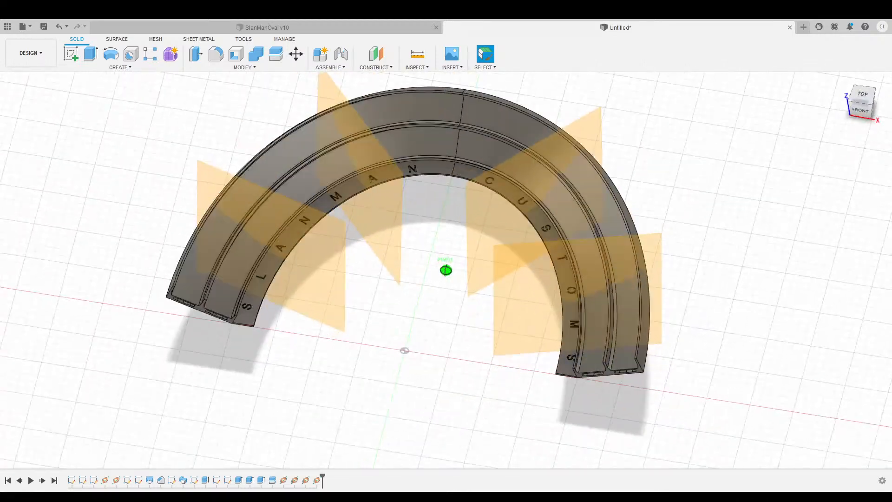
# Split the left half of the arch at the lower-left and upper-left construction planes.
pyautogui.moveTo(636, 85); pyautogui.dragTo(635, 126, button='middle')
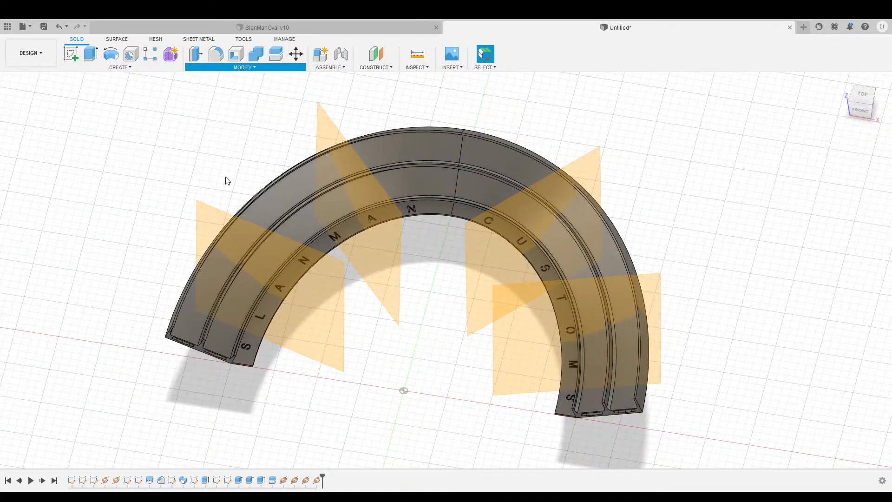
pyautogui.click(392, 157)
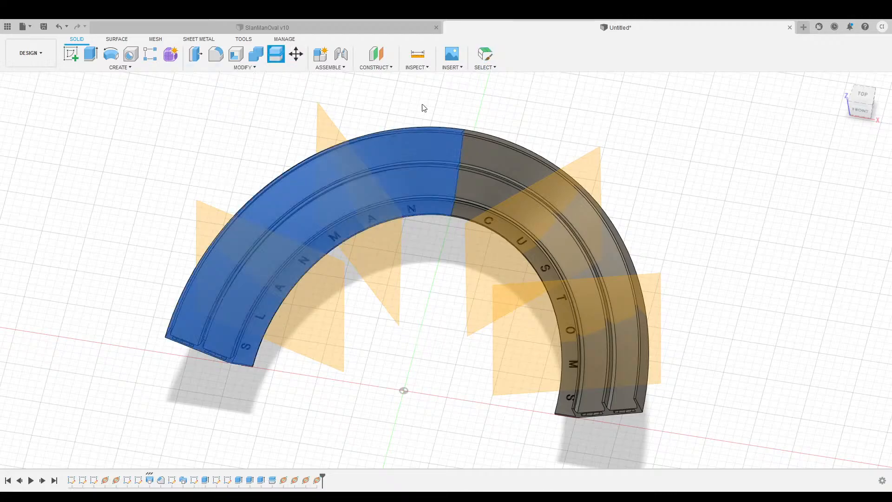
pyautogui.click(740, 149)
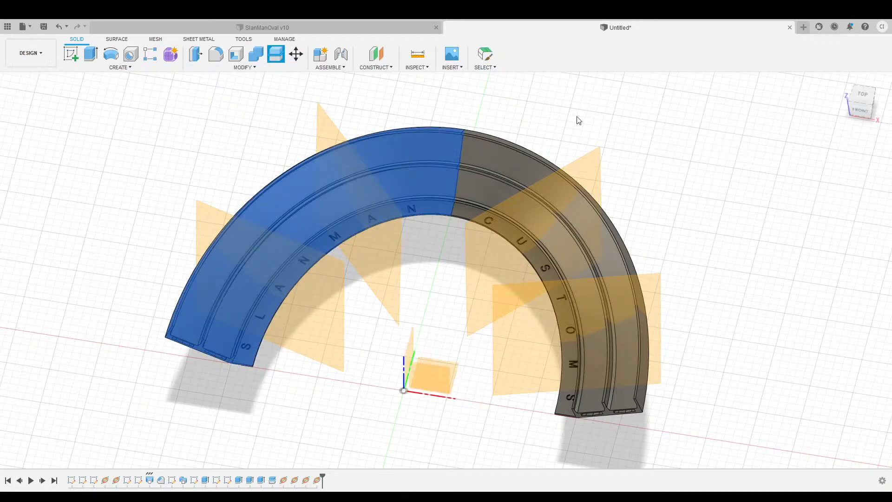
pyautogui.click(200, 218)
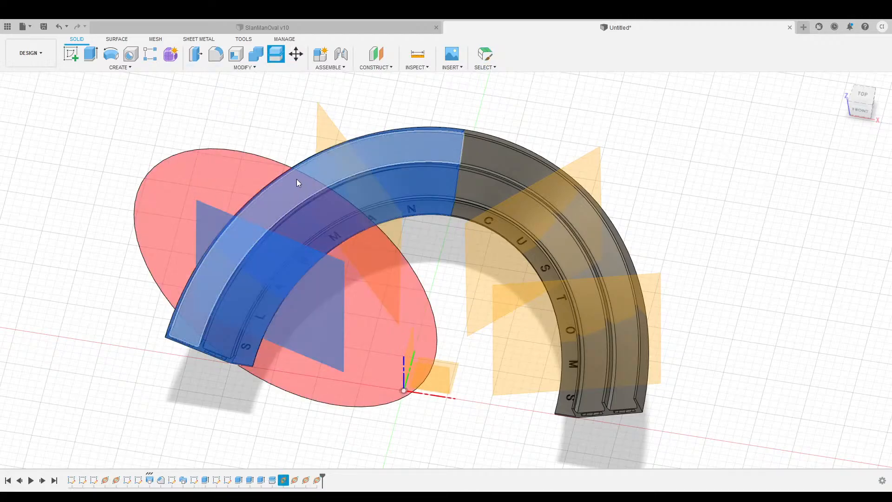
pyautogui.press('Return')
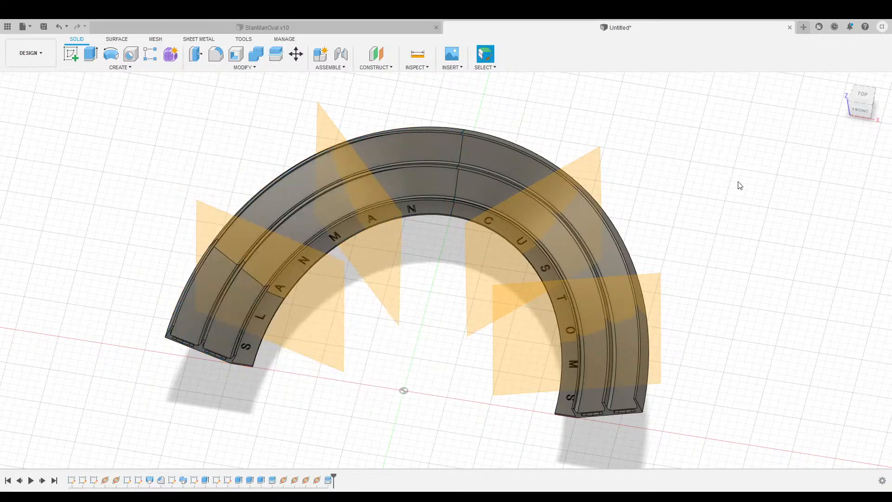
pyautogui.click(255, 69)
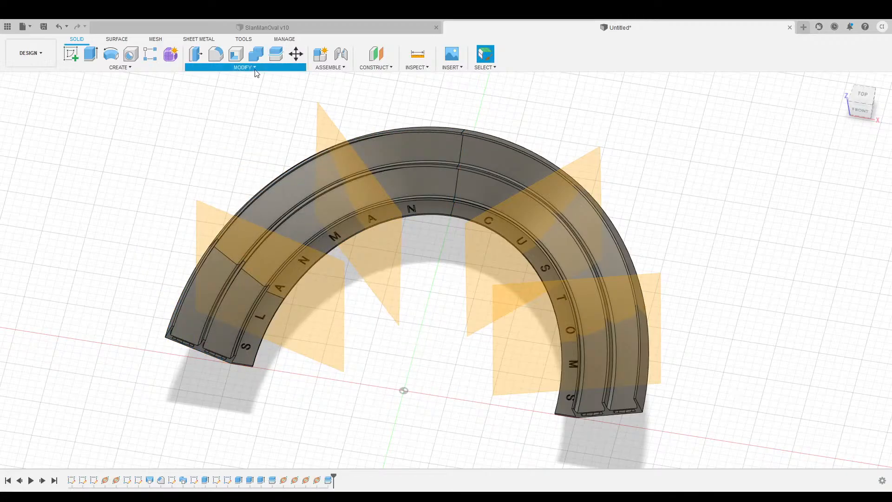
pyautogui.click(216, 185)
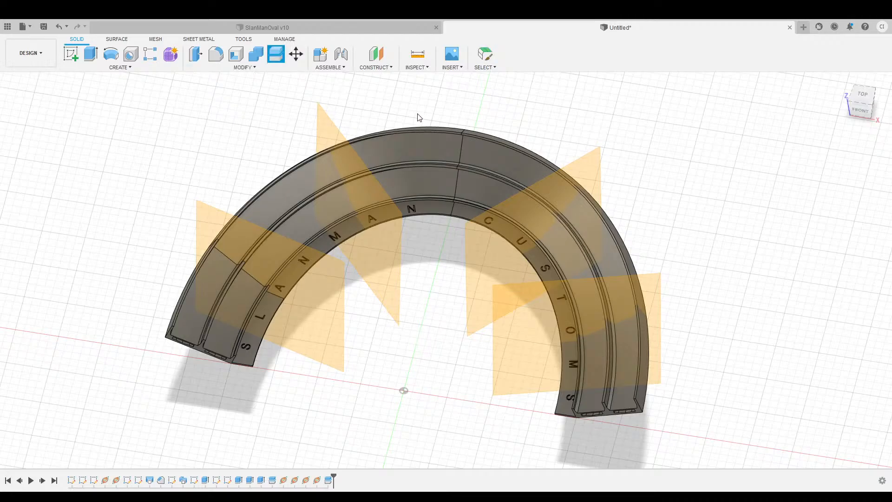
pyautogui.click(386, 151)
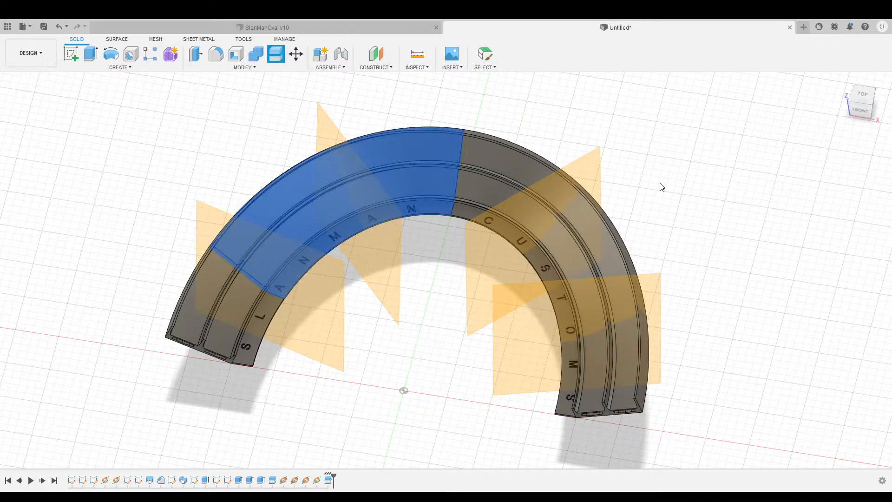
pyautogui.click(384, 288)
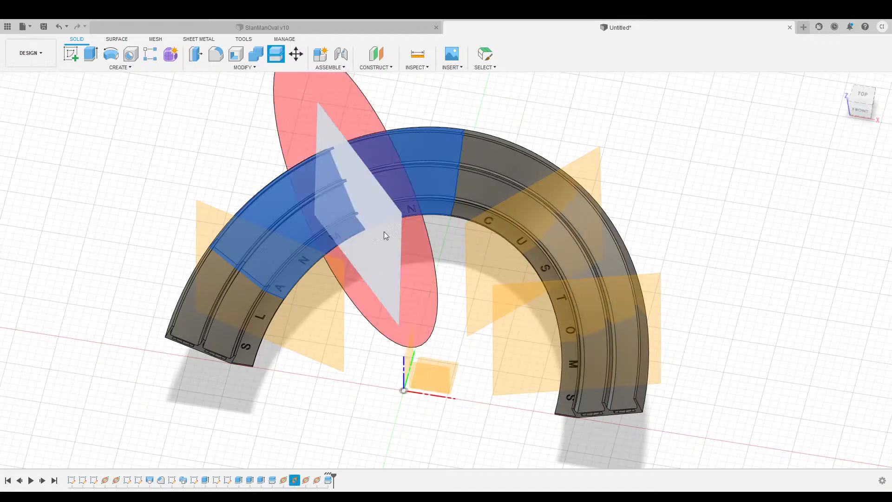
pyautogui.press('Return')
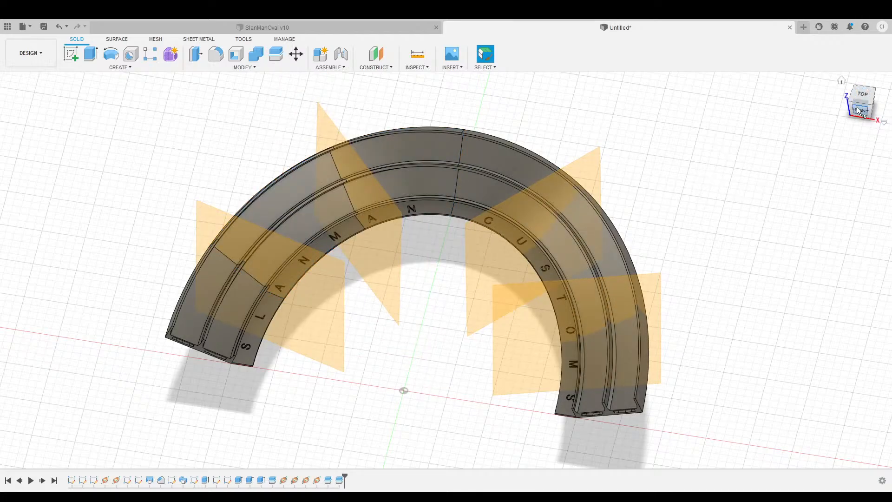
# Split the right half at both right-side planes, then hide the construction planes.
pyautogui.moveTo(860, 109); pyautogui.dragTo(882, 105)
pyautogui.click(256, 70)
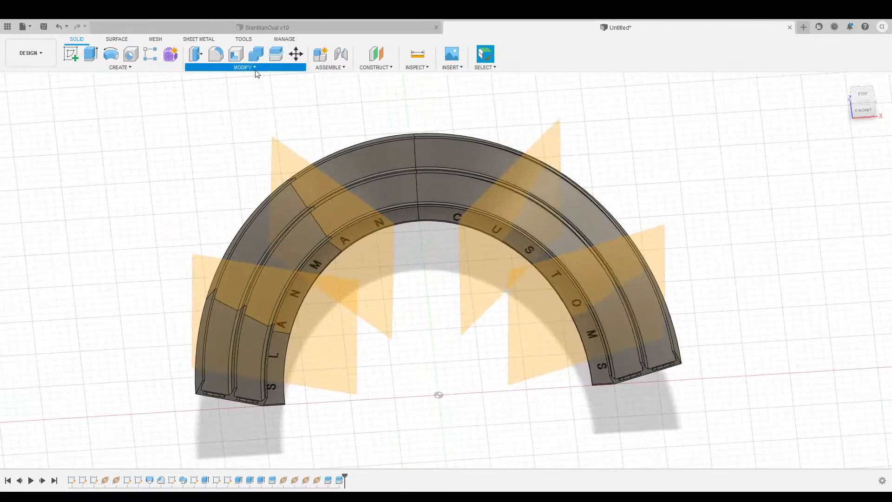
pyautogui.click(217, 182)
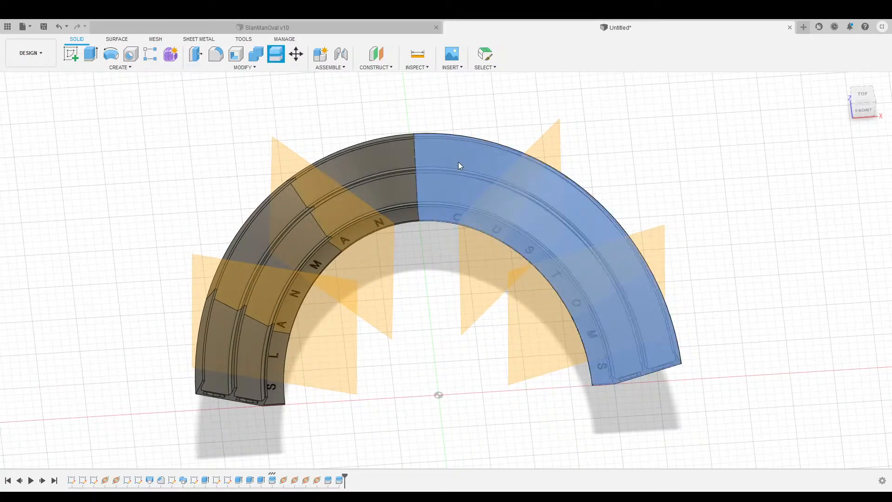
pyautogui.click(458, 162)
pyautogui.click(551, 141)
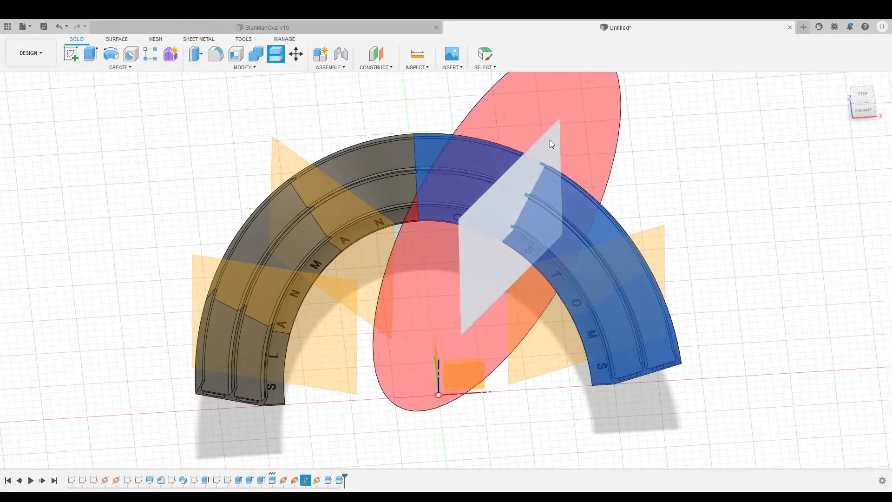
pyautogui.press('Return')
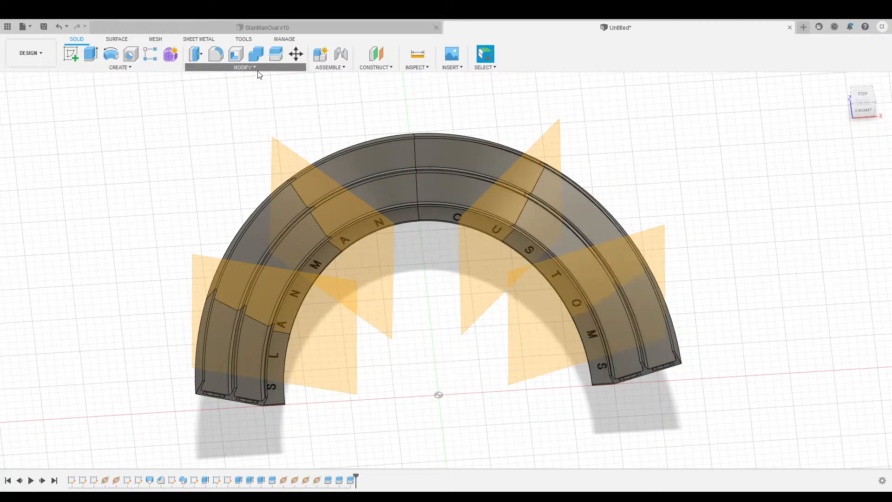
pyautogui.click(580, 209)
pyautogui.click(751, 147)
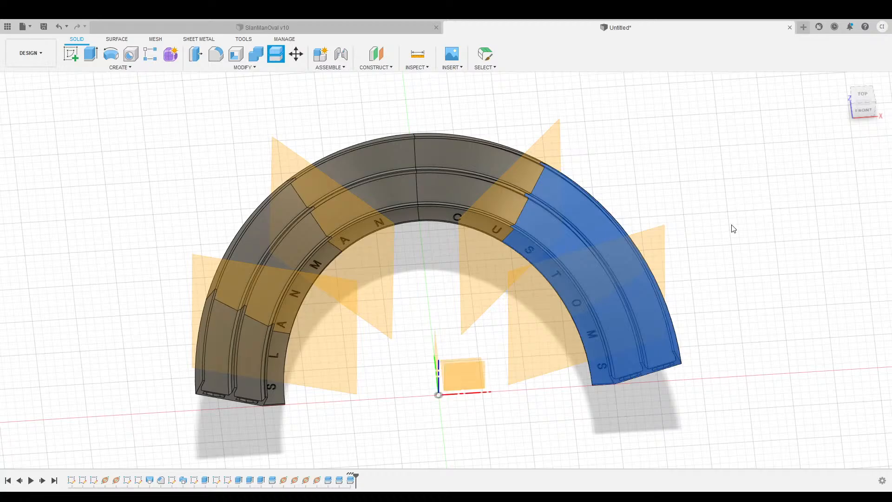
pyautogui.click(658, 242)
pyautogui.press('Return')
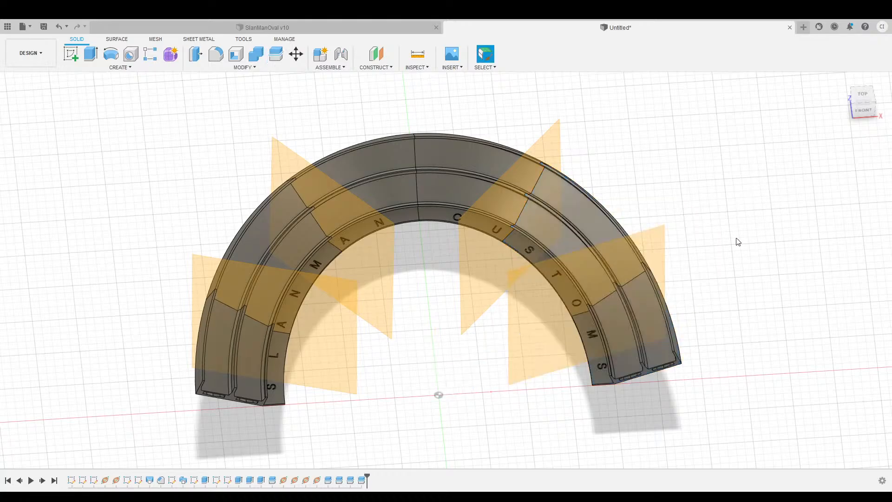
pyautogui.click(40, 352)
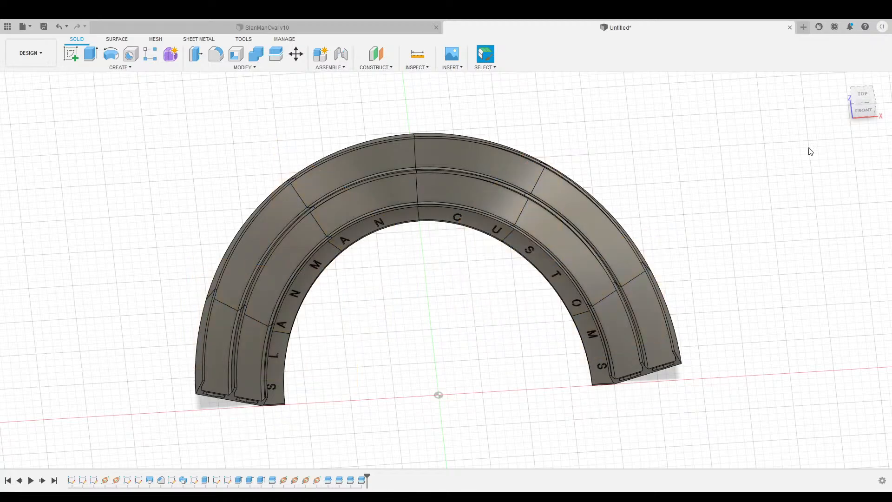
pyautogui.click(46, 172)
pyautogui.click(48, 184)
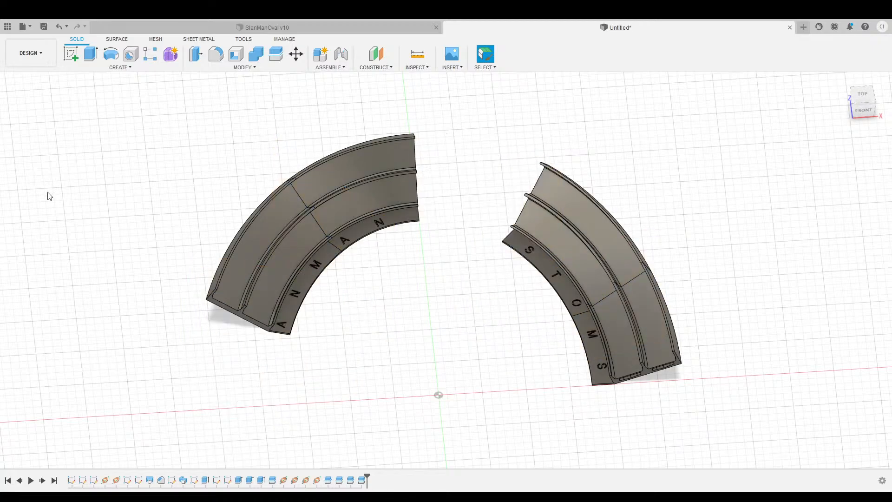
pyautogui.click(48, 192)
pyautogui.click(46, 202)
pyautogui.click(45, 213)
pyautogui.click(49, 226)
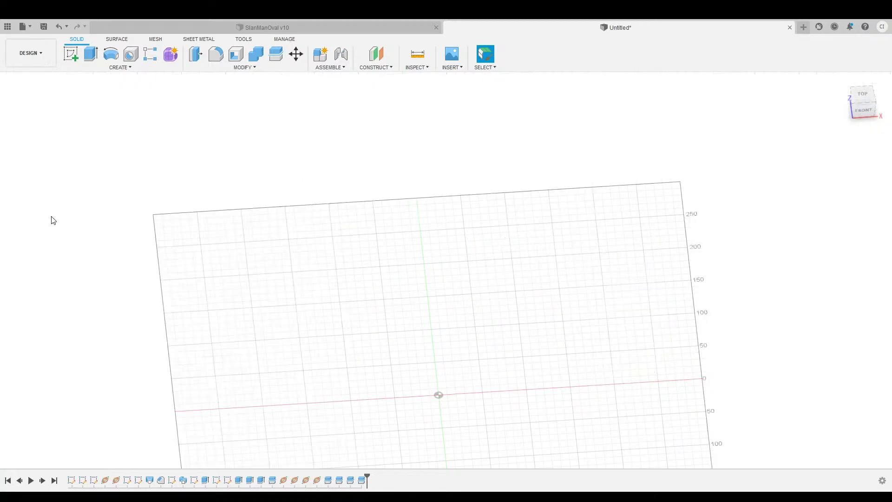
pyautogui.click(51, 215)
pyautogui.click(49, 219)
pyautogui.click(49, 203)
pyautogui.click(49, 192)
pyautogui.click(49, 182)
pyautogui.click(49, 172)
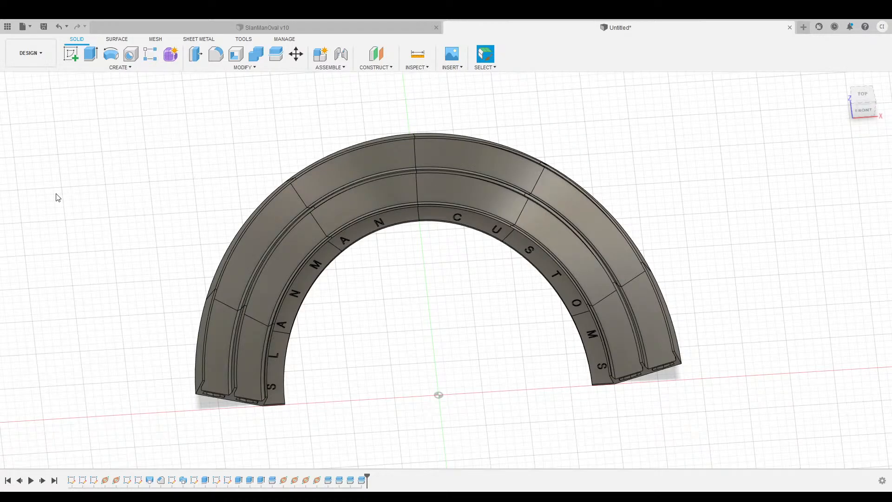
pyautogui.click(79, 175)
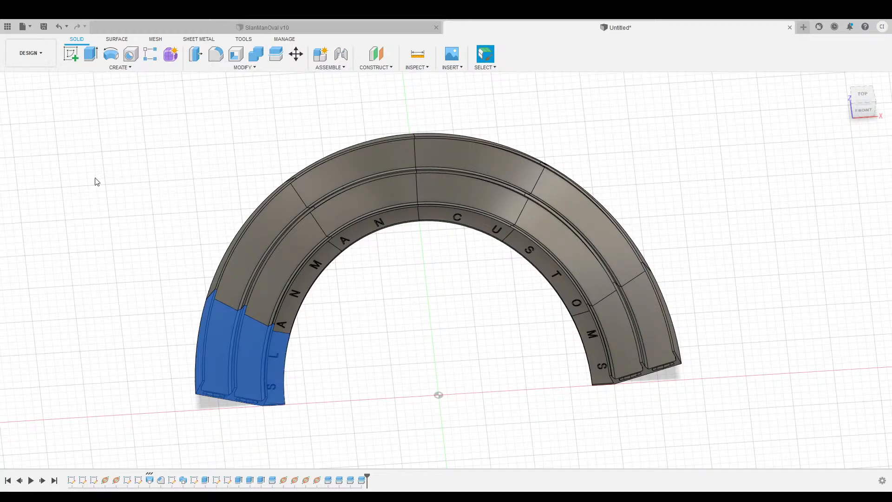
pyautogui.doubleClick(79, 182)
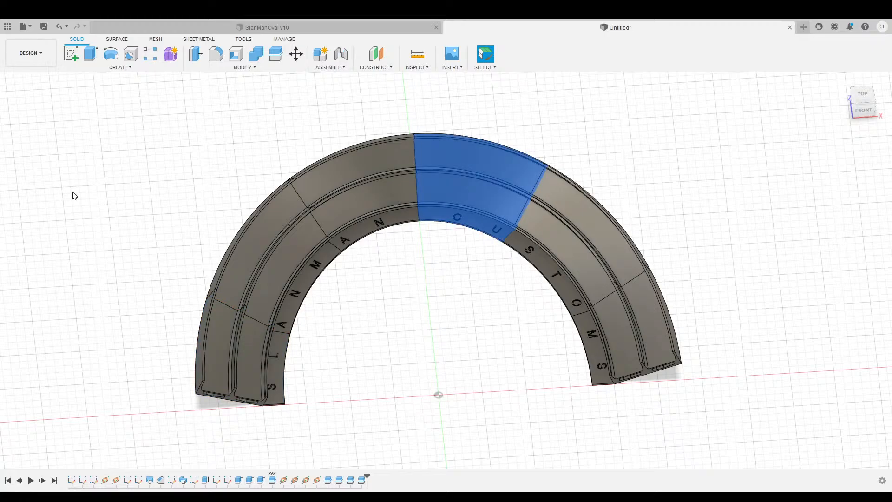
pyautogui.doubleClick(75, 192)
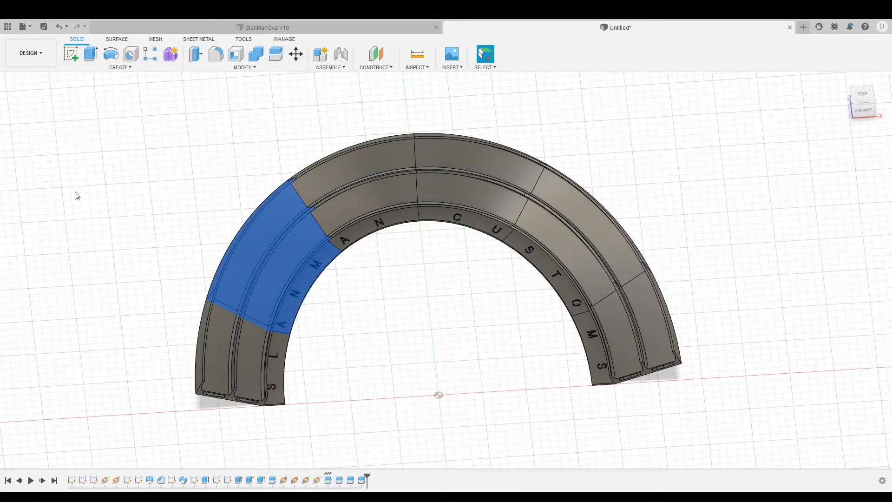
pyautogui.doubleClick(80, 205)
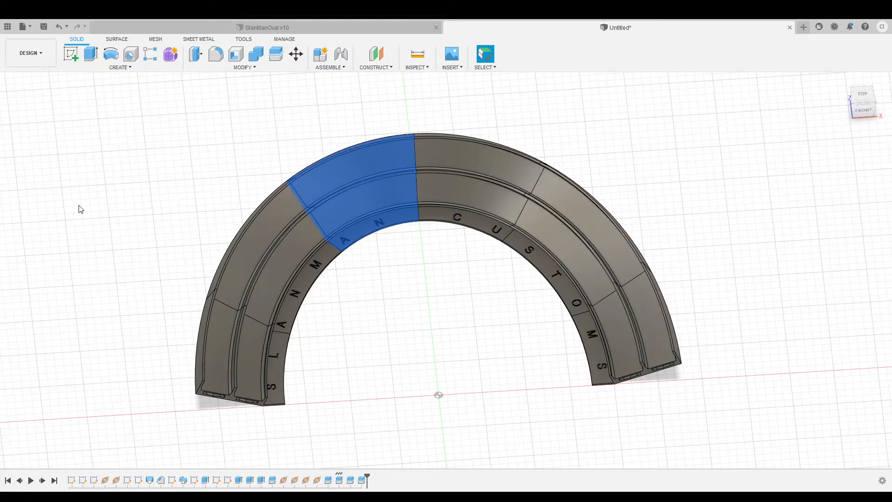
pyautogui.click(82, 219)
pyautogui.click(82, 216)
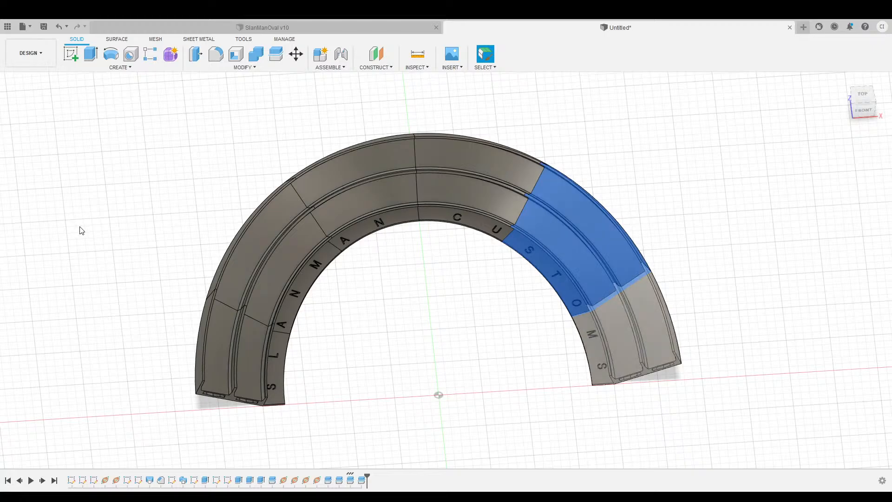
pyautogui.click(80, 227)
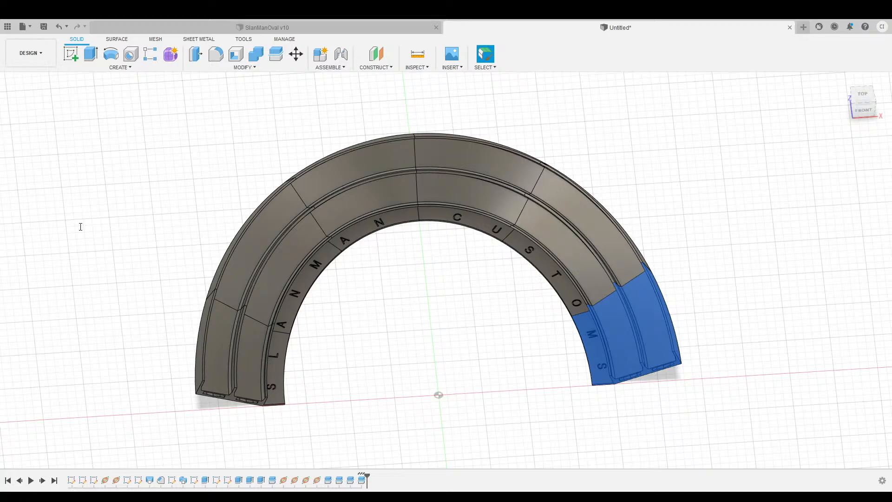
pyautogui.click(232, 135)
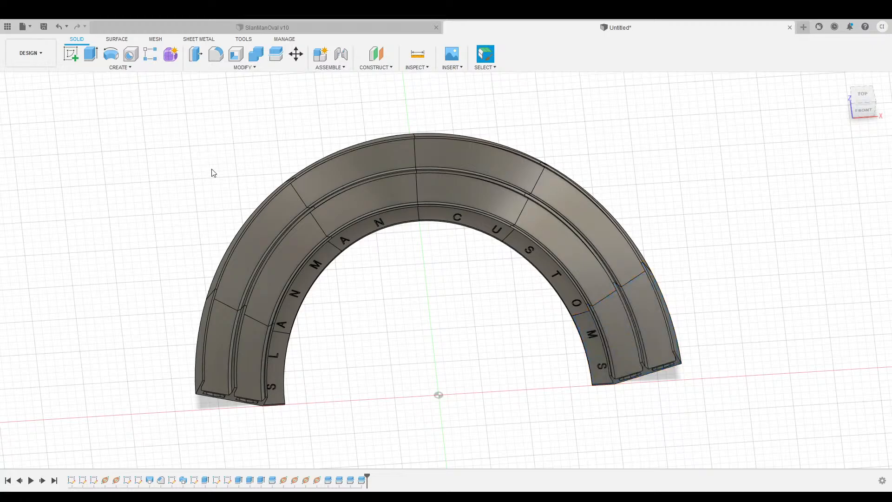
pyautogui.click(51, 193)
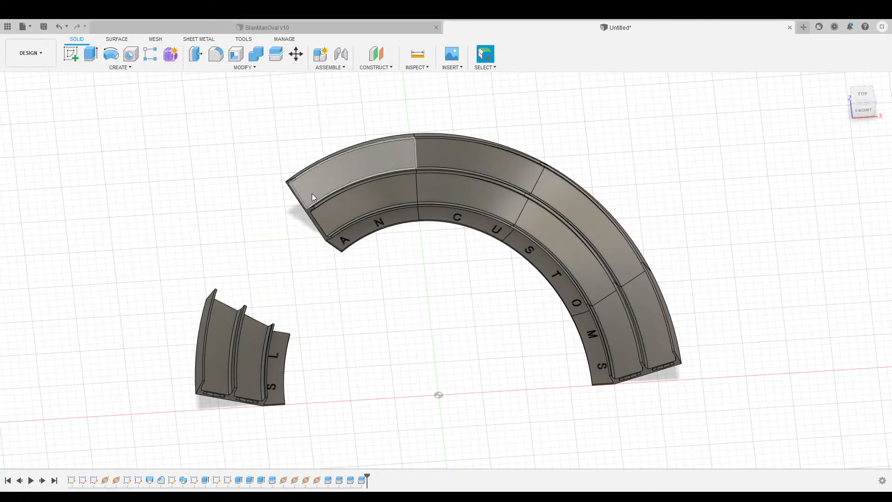
pyautogui.moveTo(864, 108); pyautogui.dragTo(768, 181)
pyautogui.scroll(3, 651, 237)
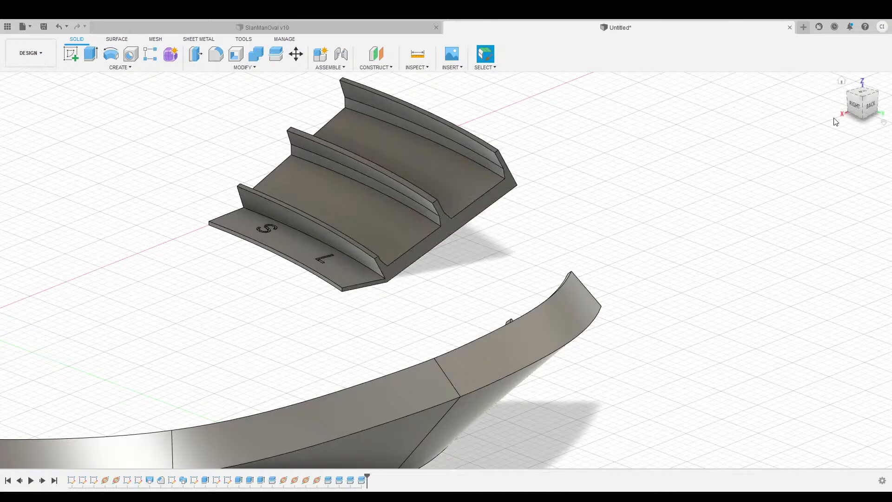
pyautogui.click(841, 81)
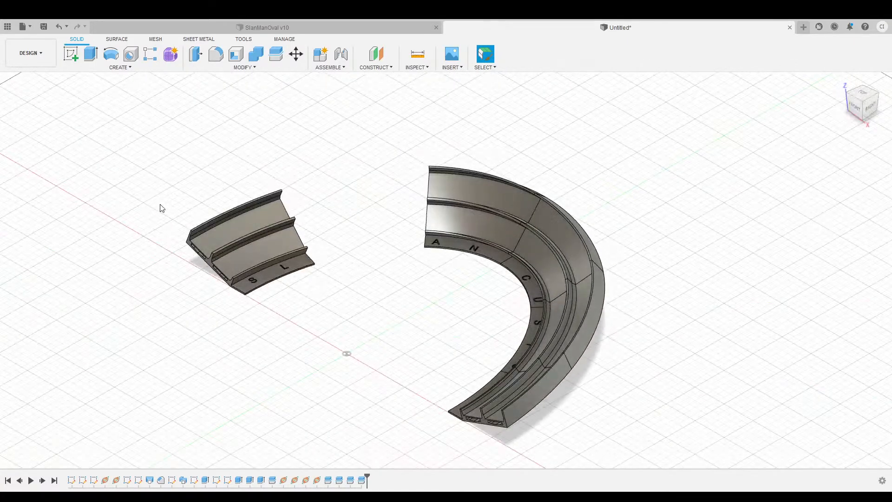
pyautogui.click(50, 199)
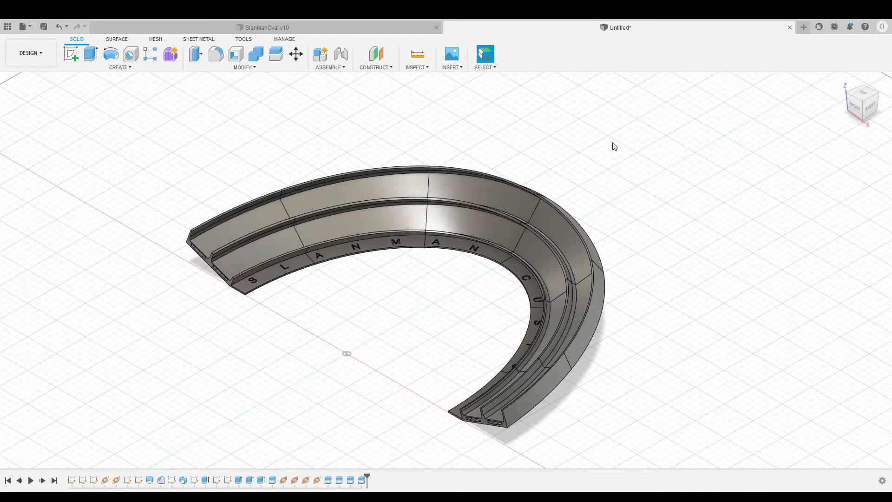
# Orbit, zoom and pan around the track, ending at the home view with the whole arch centred.
pyautogui.moveTo(856, 109)
pyautogui.mouseDown()
pyautogui.moveTo(877, 108)
pyautogui.moveTo(854, 128)
pyautogui.moveTo(859, 108)
pyautogui.moveTo(865, 114)
pyautogui.moveTo(875, 101)
pyautogui.moveTo(882, 117)
pyautogui.moveTo(889, 112)
pyautogui.moveTo(858, 111)
pyautogui.moveTo(848, 129)
pyautogui.moveTo(860, 107)
pyautogui.moveTo(873, 108)
pyautogui.moveTo(851, 118)
pyautogui.moveTo(842, 109)
pyautogui.moveTo(831, 120)
pyautogui.moveTo(845, 109)
pyautogui.mouseUp()
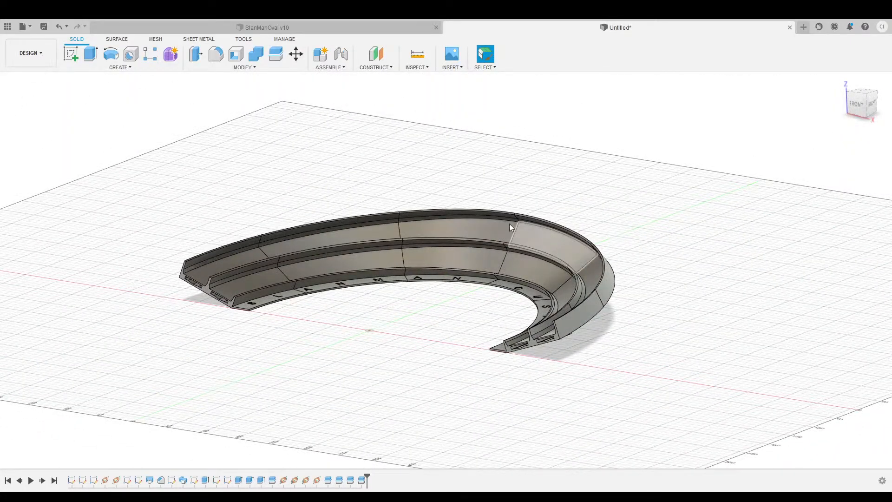
pyautogui.moveTo(865, 114)
pyautogui.mouseDown()
pyautogui.moveTo(836, 130)
pyautogui.moveTo(809, 117)
pyautogui.moveTo(821, 64)
pyautogui.moveTo(847, 128)
pyautogui.moveTo(803, 122)
pyautogui.moveTo(786, 84)
pyautogui.moveTo(795, 104)
pyautogui.mouseUp()
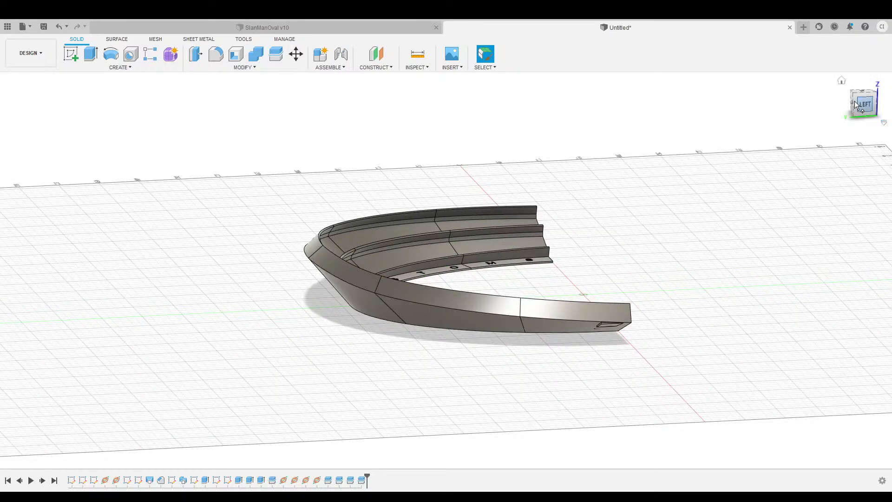
pyautogui.moveTo(860, 107)
pyautogui.mouseDown()
pyautogui.moveTo(881, 107)
pyautogui.moveTo(878, 116)
pyautogui.moveTo(879, 107)
pyautogui.mouseUp()
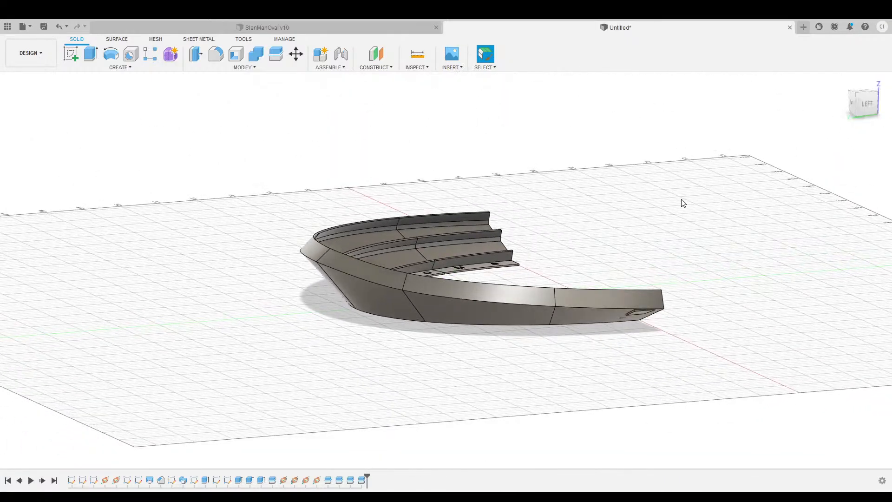
pyautogui.moveTo(585, 179); pyautogui.dragTo(457, 156, button='middle')
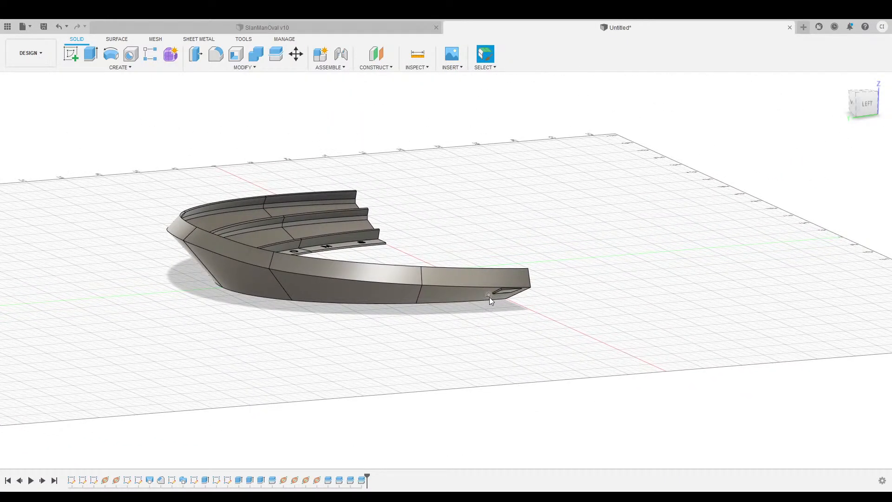
pyautogui.scroll(-3, 491, 303)
pyautogui.scroll(4, 496, 315)
pyautogui.scroll(6, 497, 316)
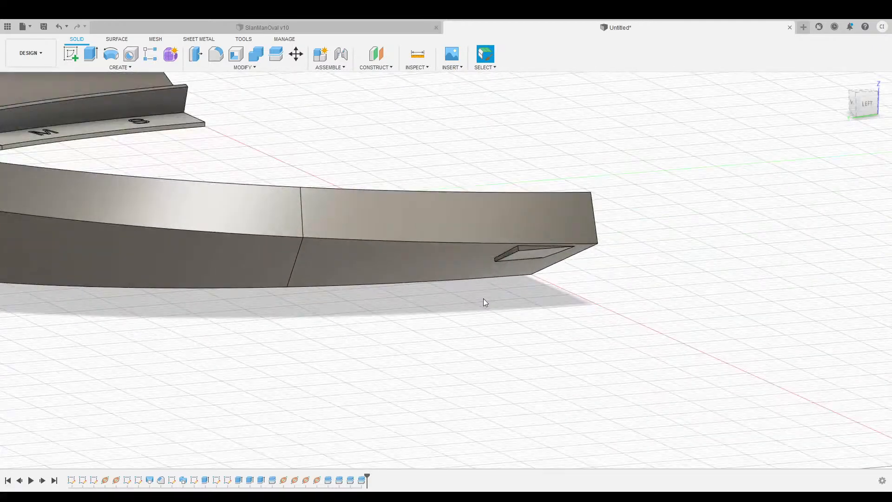
pyautogui.scroll(-5, 483, 238)
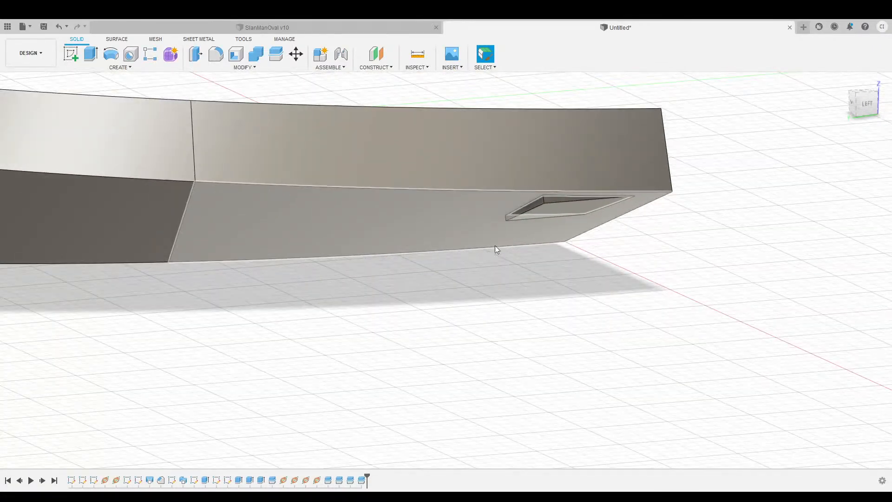
pyautogui.scroll(-2, 486, 240)
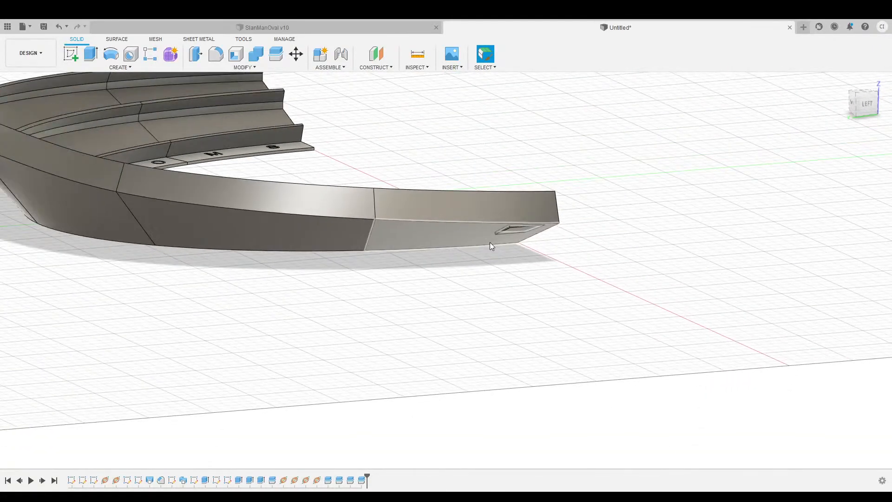
pyautogui.scroll(-1, 483, 239)
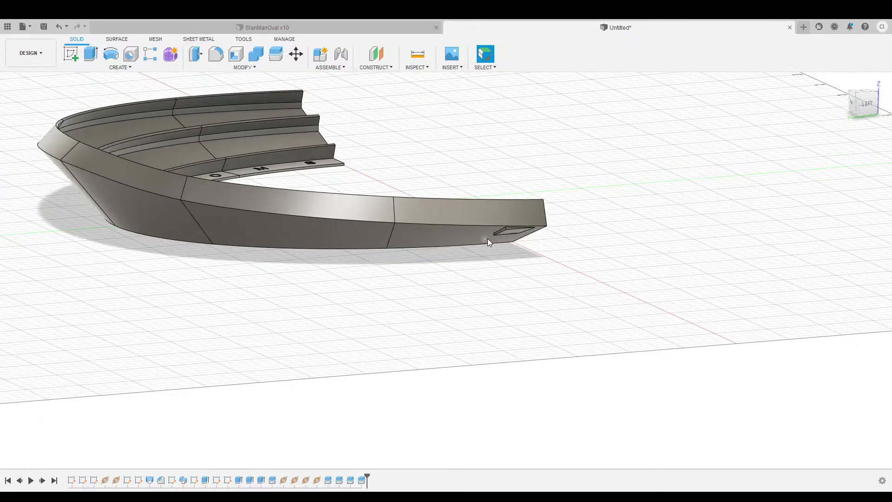
pyautogui.moveTo(418, 270); pyautogui.dragTo(435, 331, button='middle')
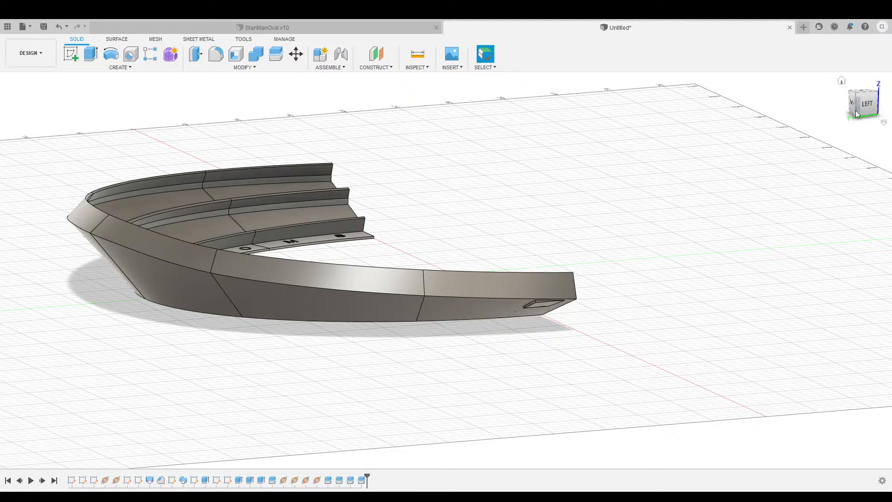
pyautogui.click(842, 82)
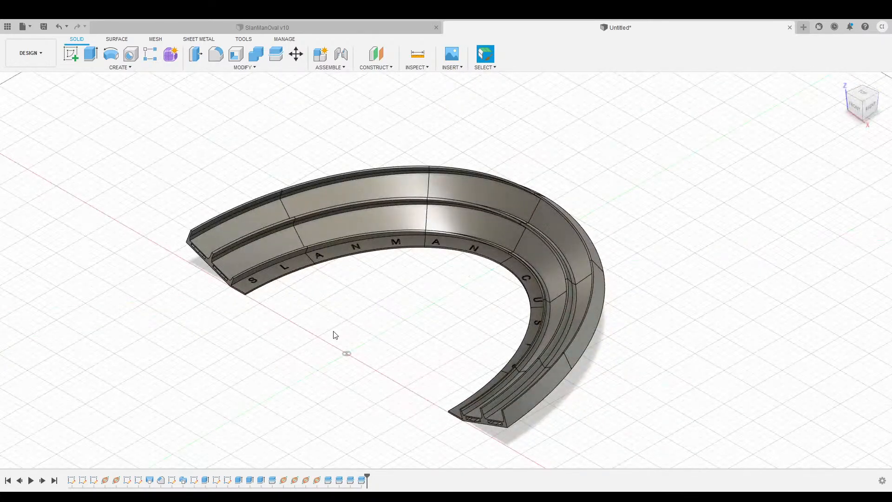
pyautogui.moveTo(280, 339); pyautogui.dragTo(338, 298, button='middle')
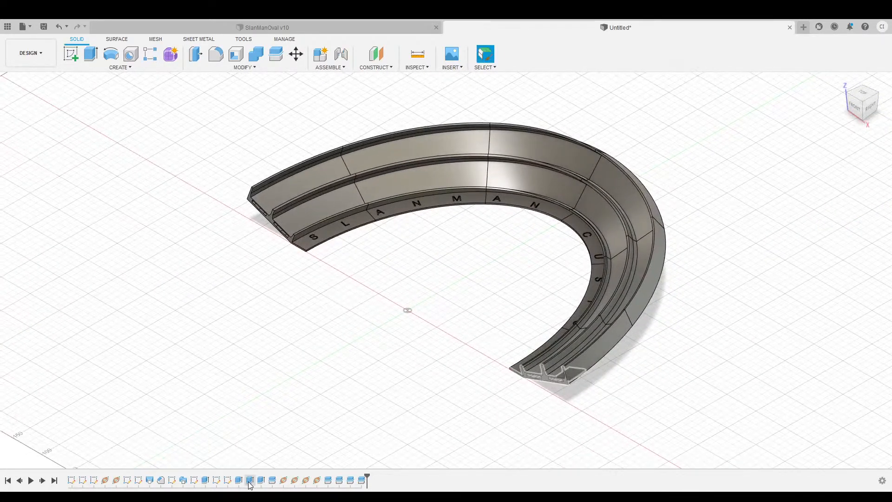
# Reopen the end-face slot sketch and frame both slot outlines.
pyautogui.click(216, 481)
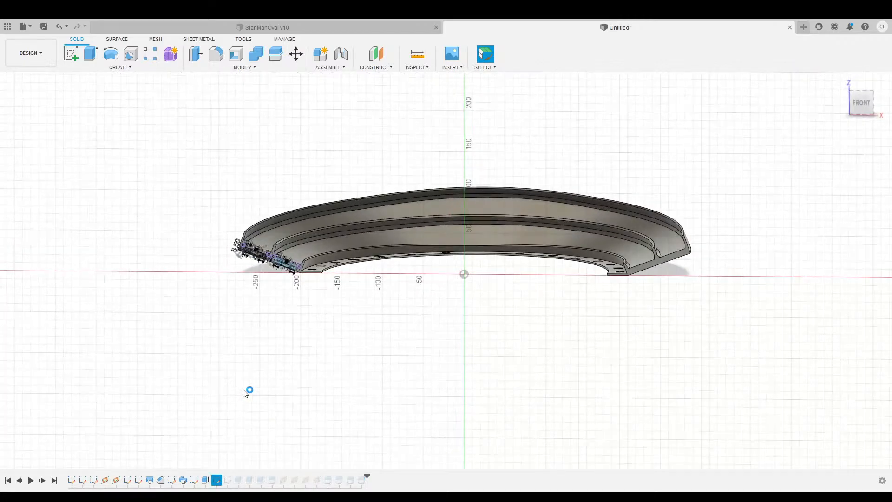
pyautogui.scroll(8, 267, 303)
pyautogui.moveTo(299, 243); pyautogui.dragTo(304, 371, button='middle')
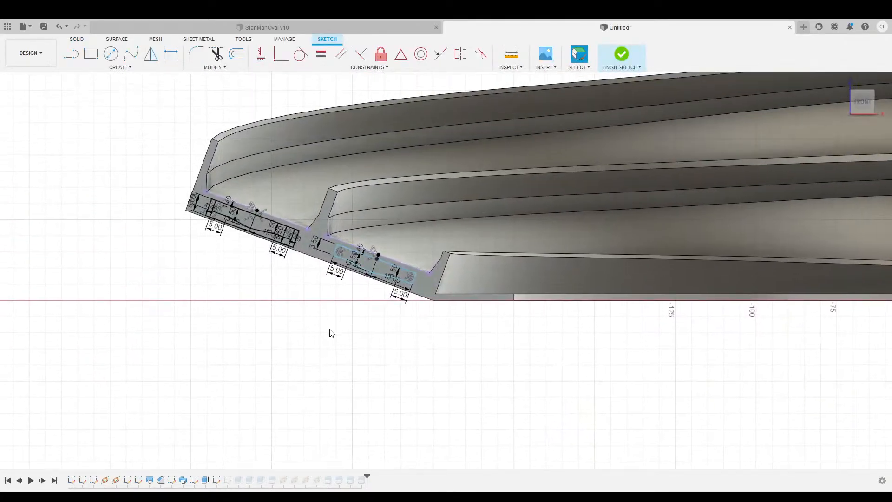
pyautogui.scroll(4, 331, 332)
pyautogui.moveTo(365, 311); pyautogui.dragTo(295, 356, button='middle')
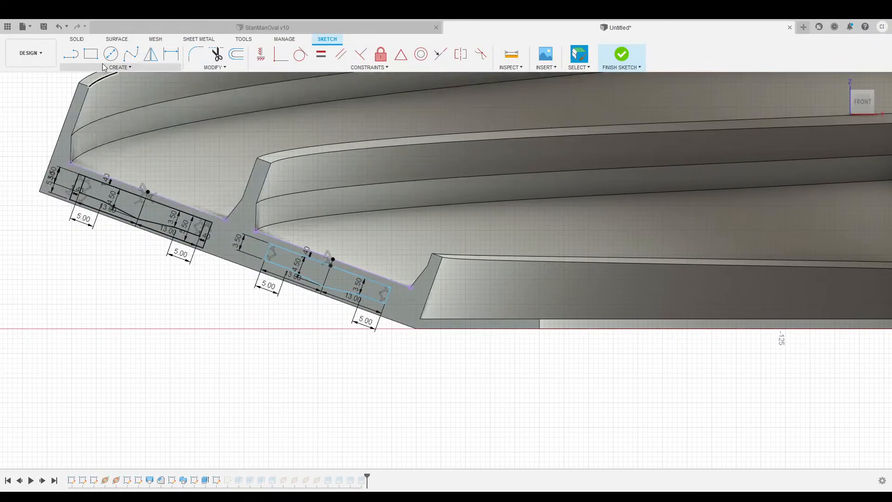
# Draw a 5.50 line at the second slot's end.
pyautogui.press('l')
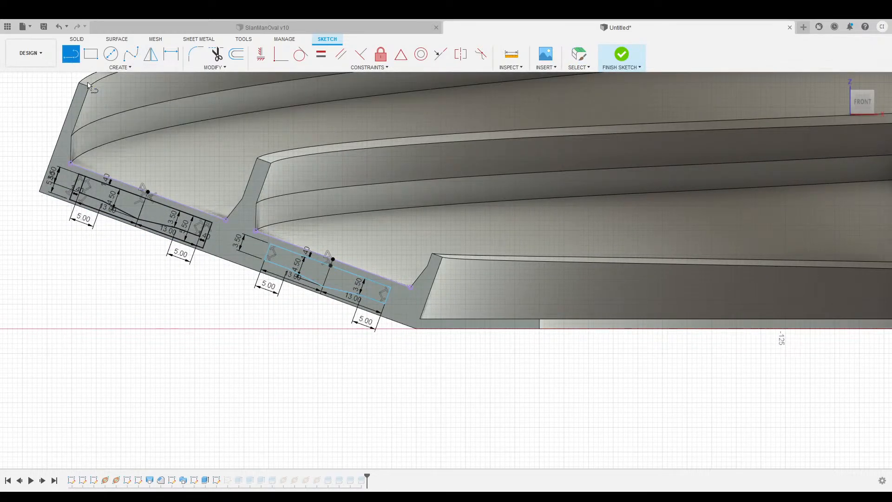
pyautogui.click(261, 240)
pyautogui.press('Escape')
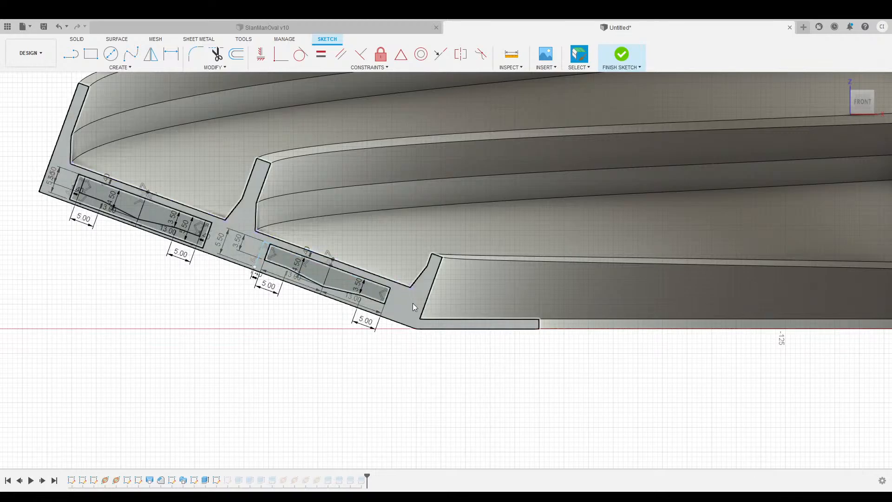
pyautogui.press('l')
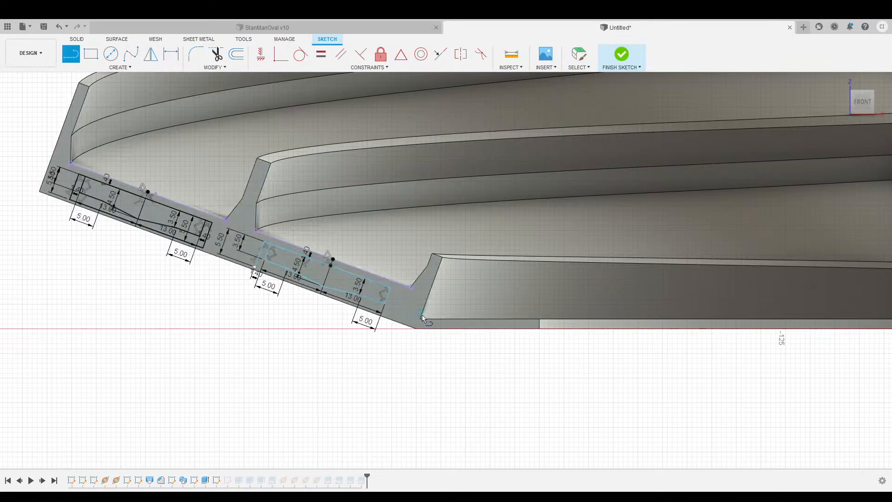
pyautogui.click(403, 291)
pyautogui.press('Escape')
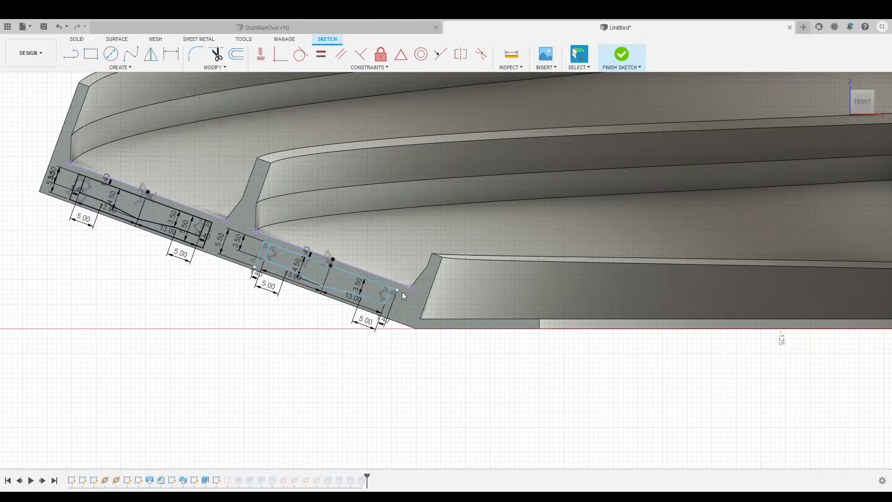
pyautogui.press('l')
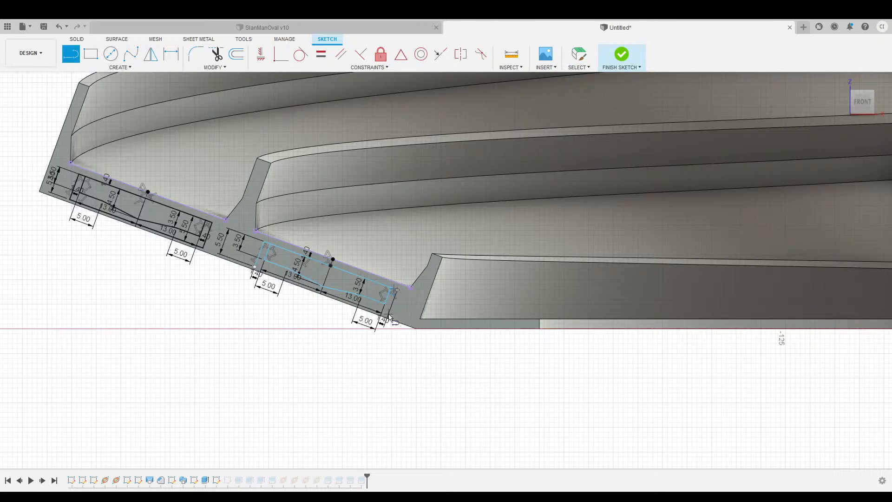
pyautogui.press('Return')
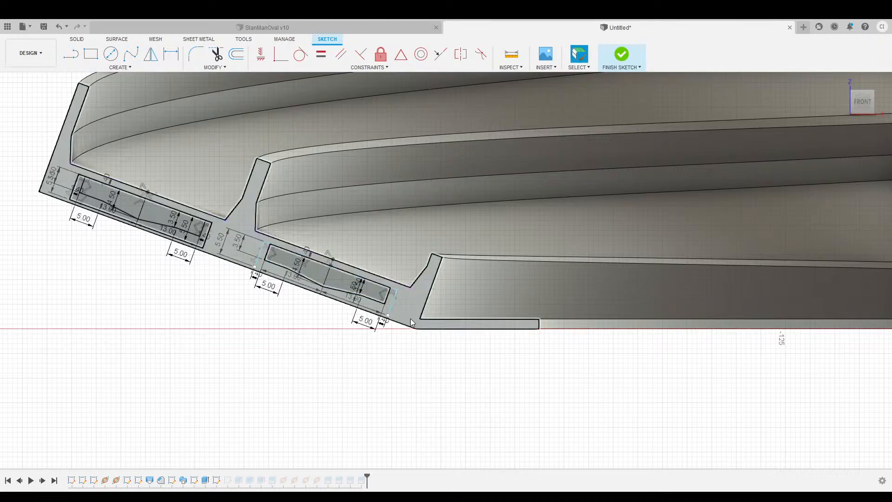
# Draw the closing line of the second slot outline from lower-right to left endpoint, then exit the sketch.
pyautogui.press('l')
pyautogui.click(387, 315)
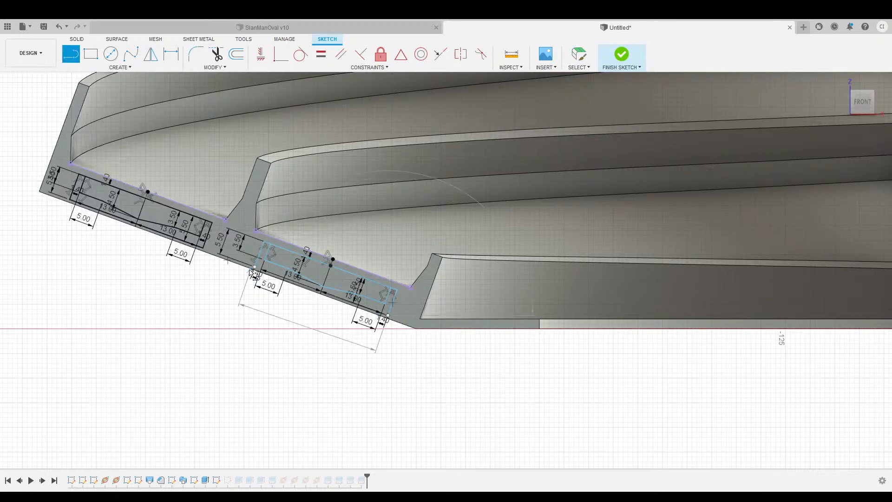
pyautogui.click(254, 267)
pyautogui.scroll(-3, 344, 351)
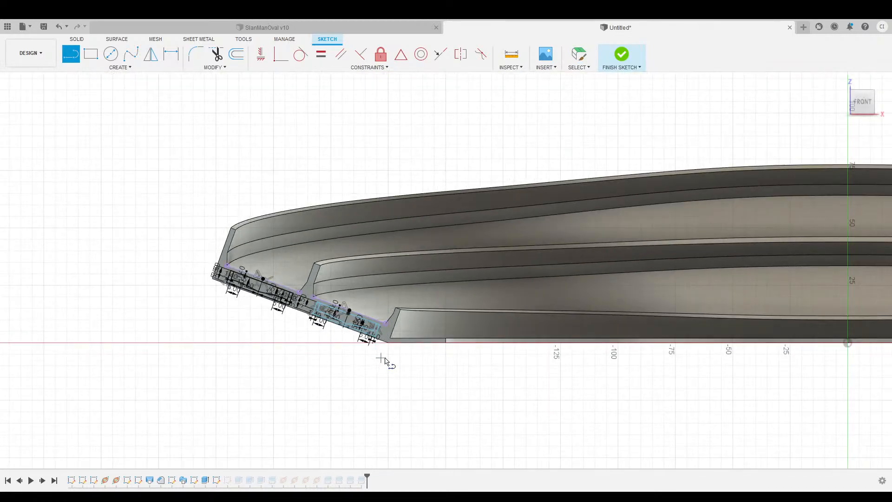
pyautogui.scroll(5, 590, 379)
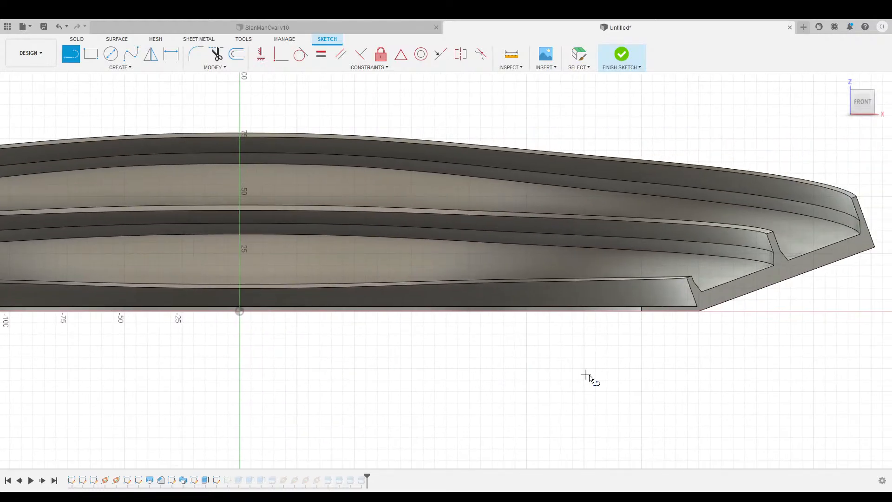
pyautogui.moveTo(589, 375); pyautogui.dragTo(550, 365, button='middle')
pyautogui.moveTo(229, 377); pyautogui.dragTo(511, 382, button='middle')
pyautogui.moveTo(145, 382); pyautogui.dragTo(398, 390, button='middle')
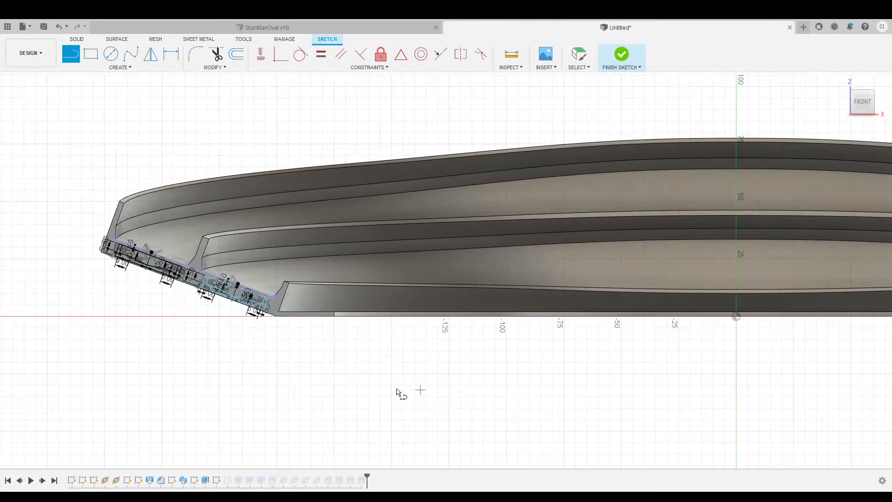
pyautogui.moveTo(235, 349); pyautogui.dragTo(302, 360, button='middle')
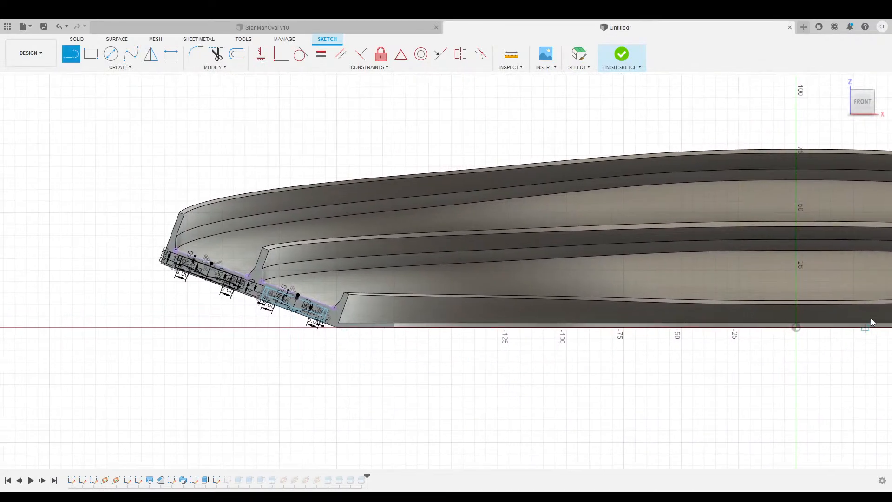
pyautogui.press('Escape')
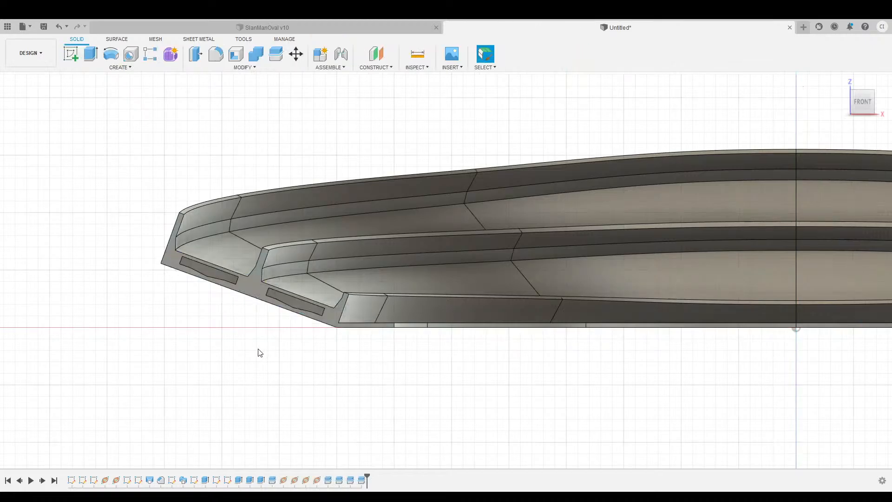
pyautogui.scroll(3, 259, 349)
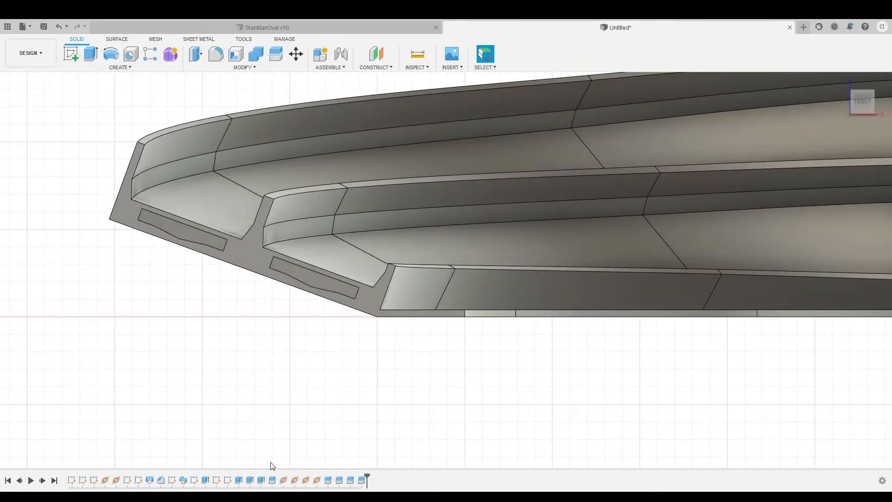
pyautogui.click(238, 481)
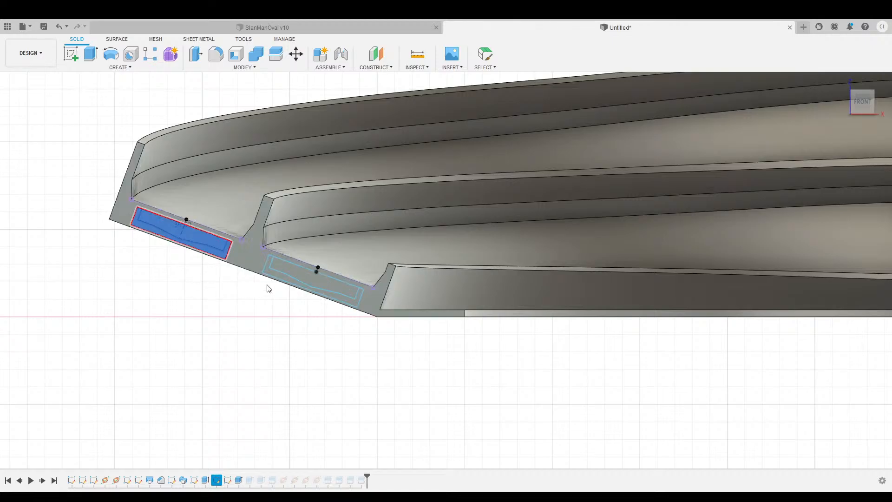
pyautogui.click(277, 278)
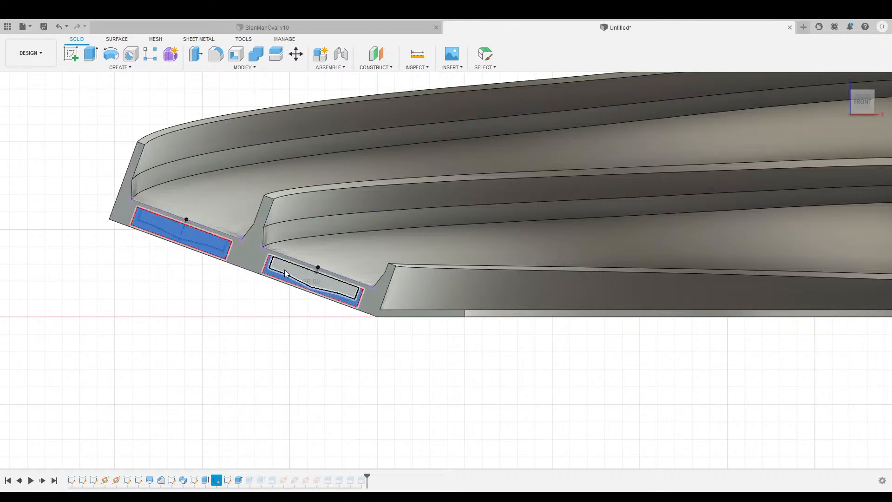
pyautogui.click(285, 273)
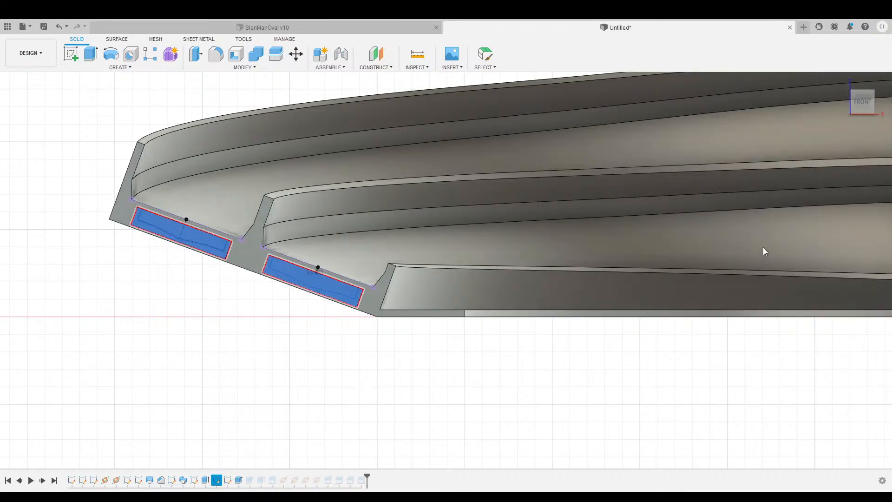
pyautogui.press('Escape')
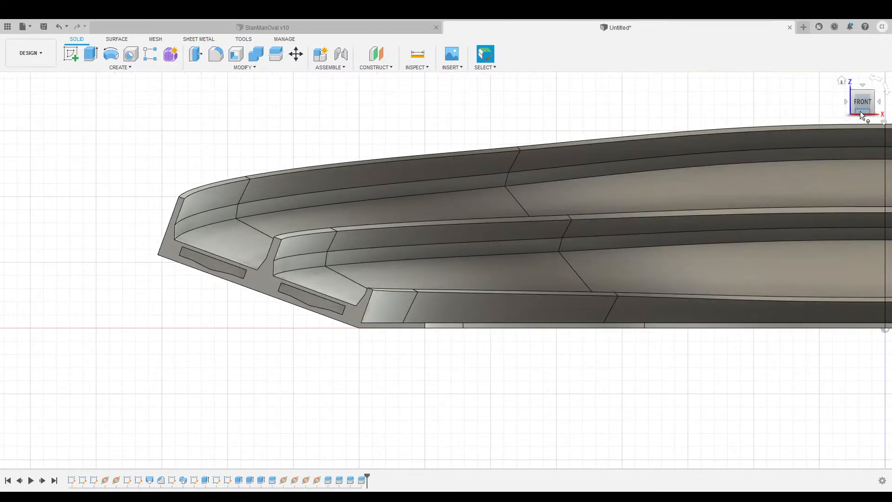
pyautogui.moveTo(859, 110)
pyautogui.mouseDown()
pyautogui.moveTo(891, 106)
pyautogui.moveTo(891, 115)
pyautogui.moveTo(852, 111)
pyautogui.mouseUp()
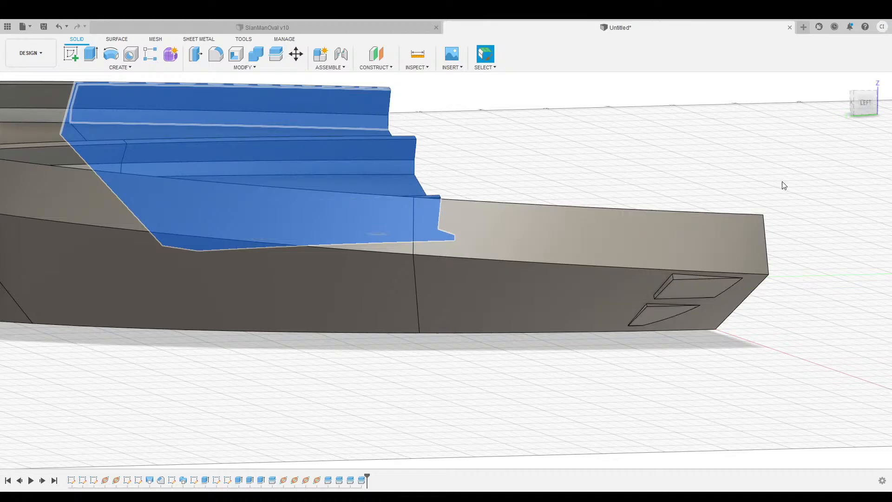
pyautogui.moveTo(865, 110)
pyautogui.mouseDown()
pyautogui.moveTo(839, 111)
pyautogui.moveTo(836, 121)
pyautogui.moveTo(833, 113)
pyautogui.moveTo(830, 129)
pyautogui.mouseUp()
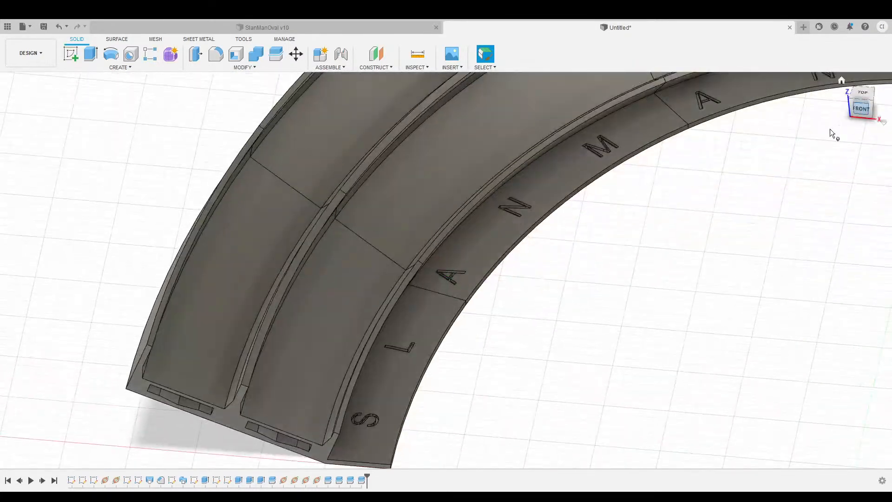
pyautogui.moveTo(699, 228); pyautogui.dragTo(464, 187, button='middle')
pyautogui.scroll(-4, 650, 267)
pyautogui.moveTo(748, 283); pyautogui.dragTo(506, 213, button='middle')
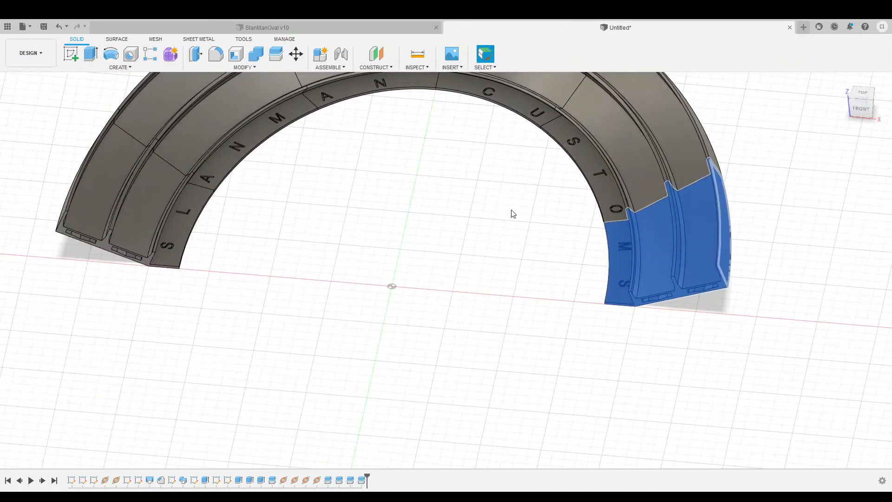
pyautogui.moveTo(577, 224); pyautogui.dragTo(428, 214, button='middle')
pyautogui.click(629, 234)
pyautogui.scroll(4, 594, 316)
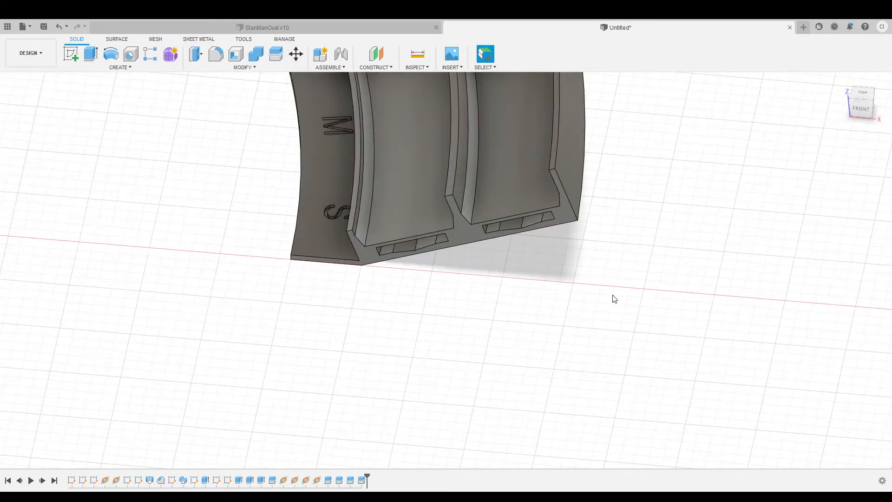
pyautogui.scroll(-2, 627, 292)
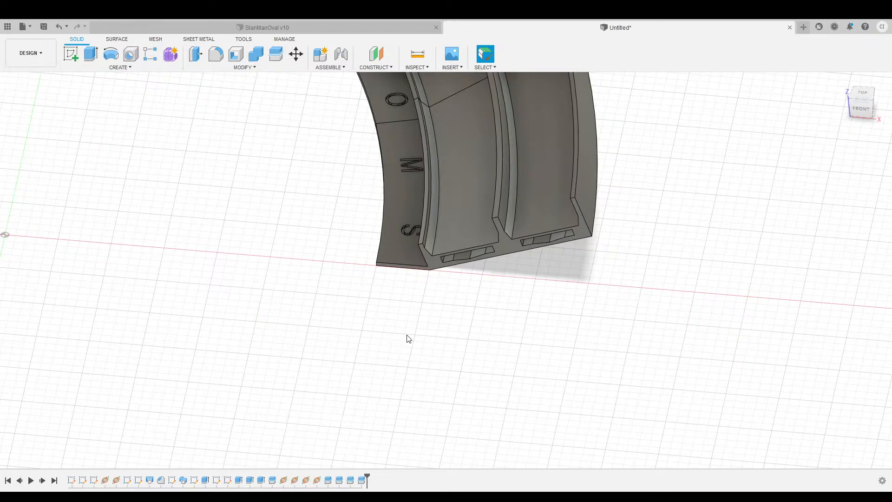
pyautogui.scroll(-2, 442, 347)
pyautogui.scroll(1, 504, 327)
pyautogui.moveTo(541, 319); pyautogui.dragTo(472, 347, button='middle')
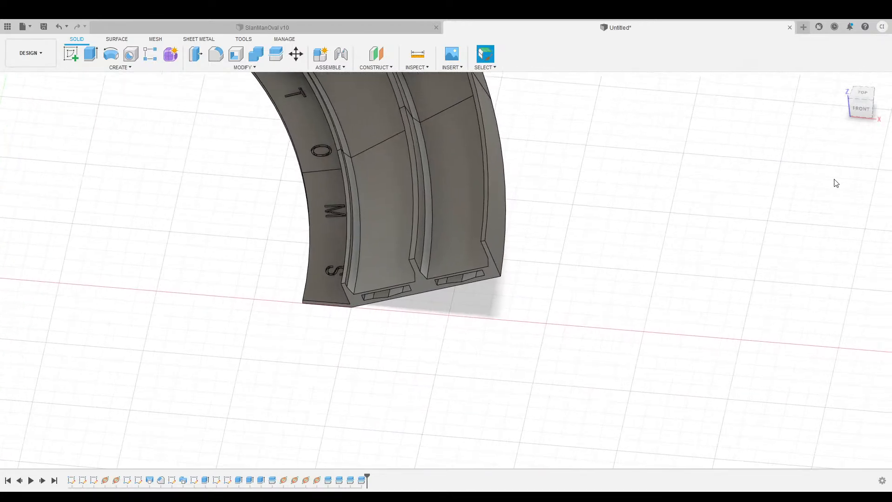
pyautogui.moveTo(861, 114); pyautogui.dragTo(862, 94)
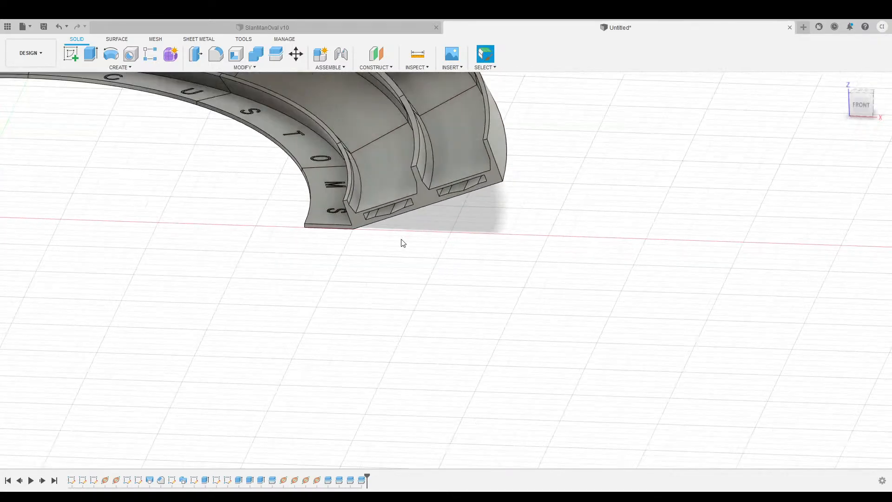
pyautogui.scroll(-2, 454, 257)
pyautogui.scroll(3, 454, 256)
pyautogui.moveTo(454, 257); pyautogui.dragTo(474, 268, button='middle')
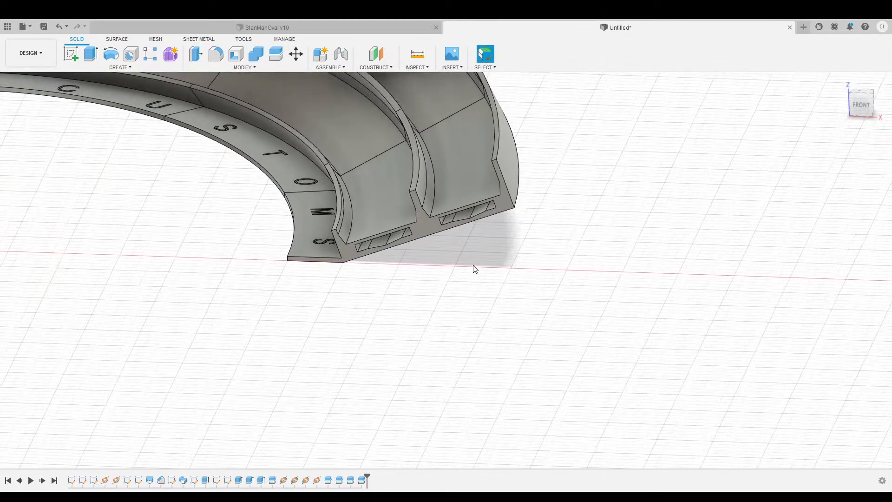
# Reopen the end-face sketch and draw a 5.50 line offset 1.40 from the slot edge.
pyautogui.click(226, 480)
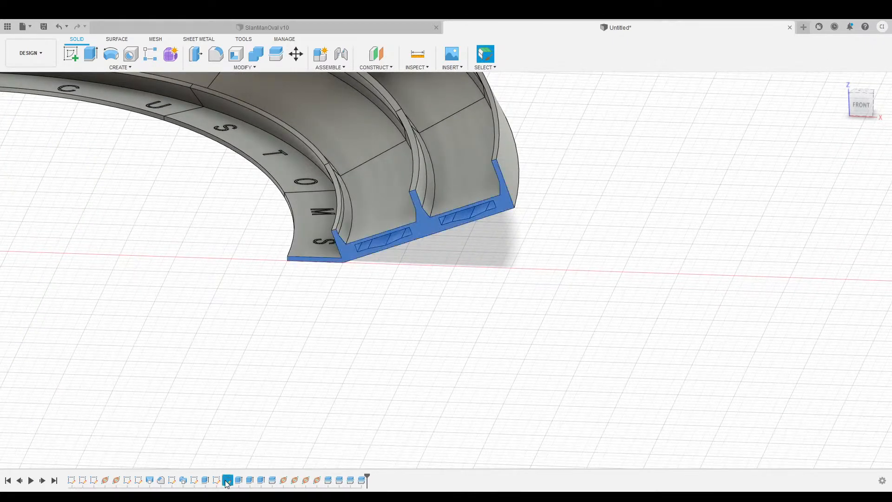
pyautogui.scroll(6, 464, 207)
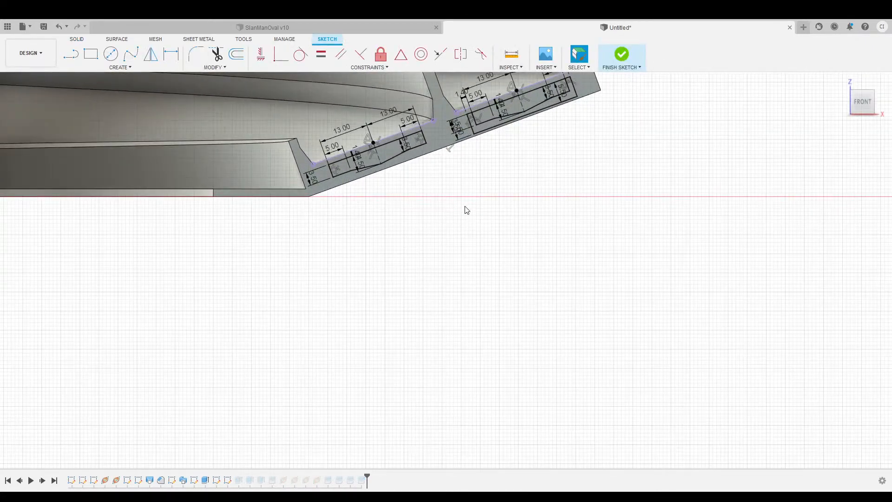
pyautogui.moveTo(465, 191)
pyautogui.mouseDown(button='middle')
pyautogui.moveTo(482, 215)
pyautogui.moveTo(482, 311)
pyautogui.mouseUp(button='middle')
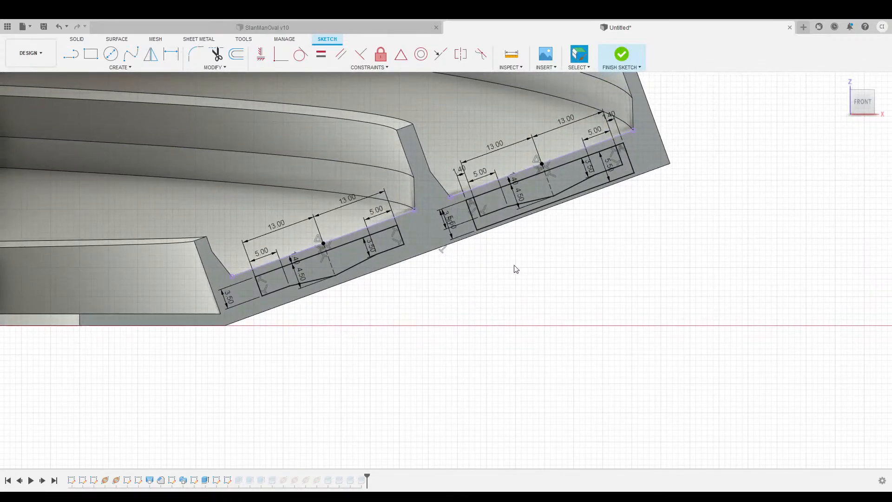
pyautogui.press('l')
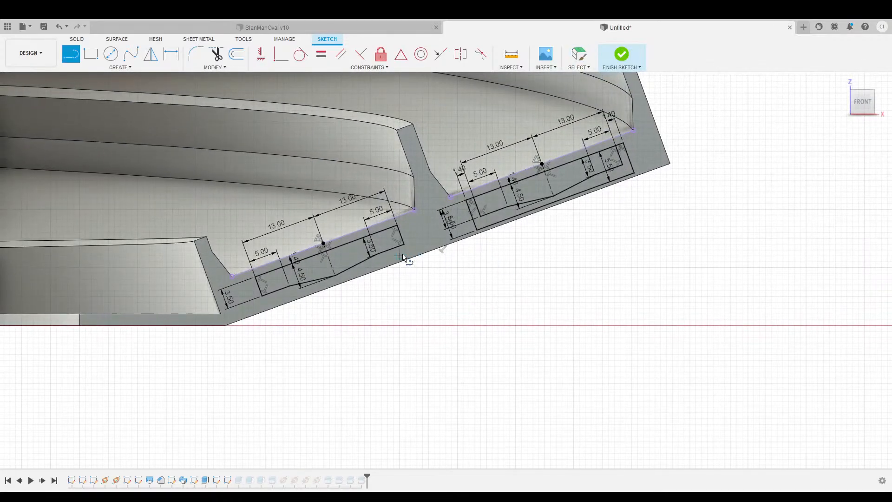
pyautogui.click(406, 222)
pyautogui.press('Escape')
pyautogui.write('5.5')
pyautogui.press('Return')
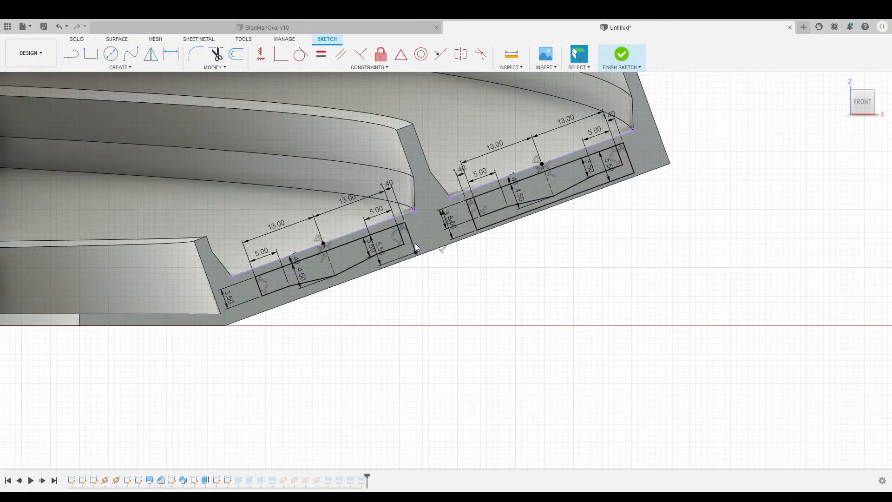
# Start another line 1.40 from the left slot's corner at its lower edge, then cancel it.
pyautogui.press('l')
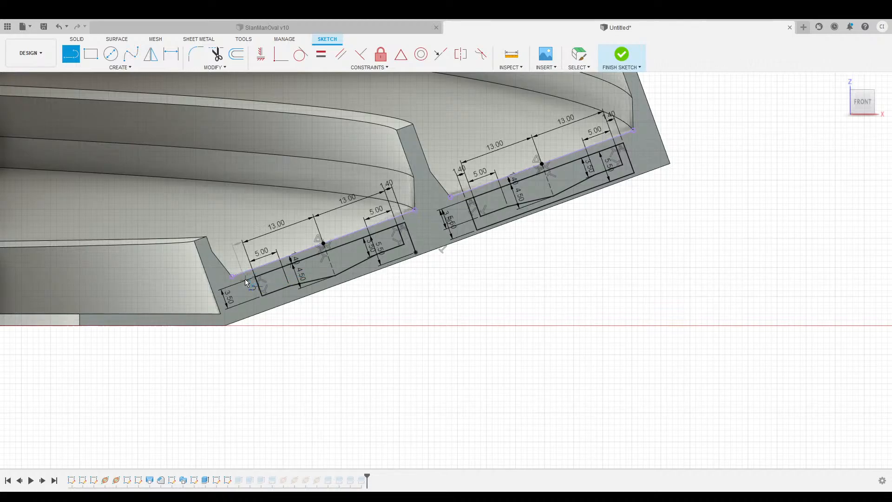
pyautogui.click(246, 280)
pyautogui.click(258, 309)
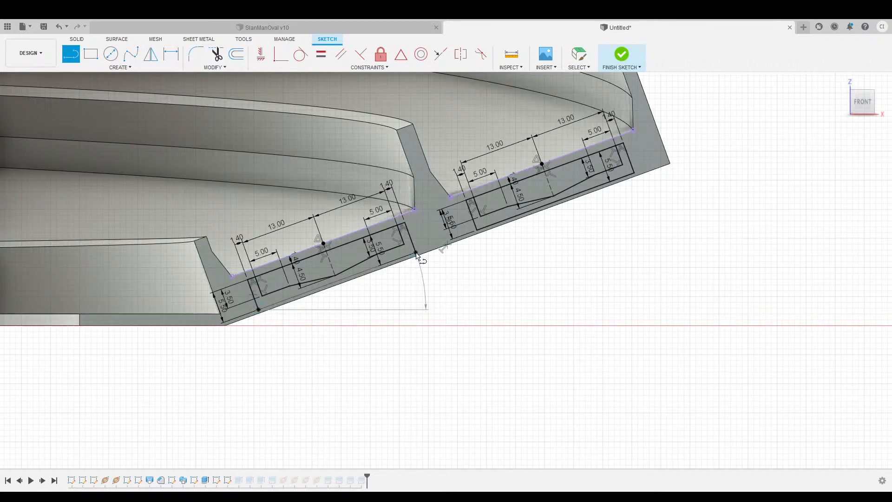
pyautogui.press('Escape')
pyautogui.press('Escape')
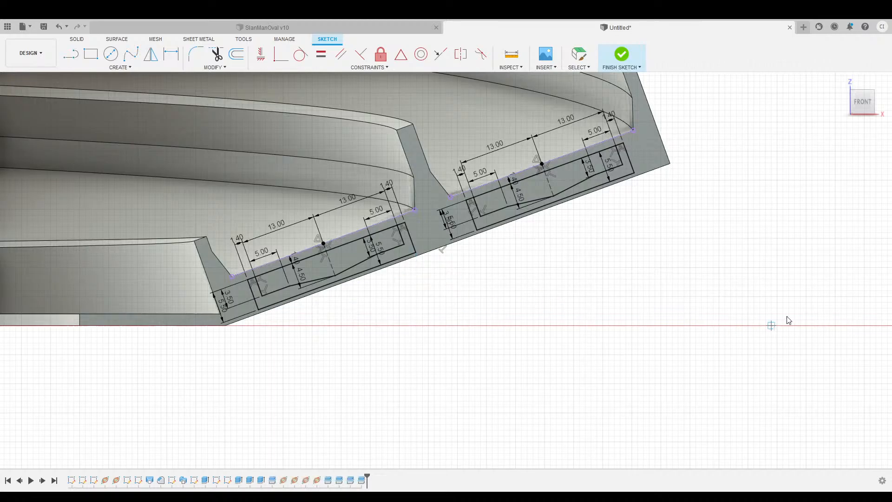
# Finish the sketch and cut both slot profiles into the end piece.
pyautogui.click(250, 480)
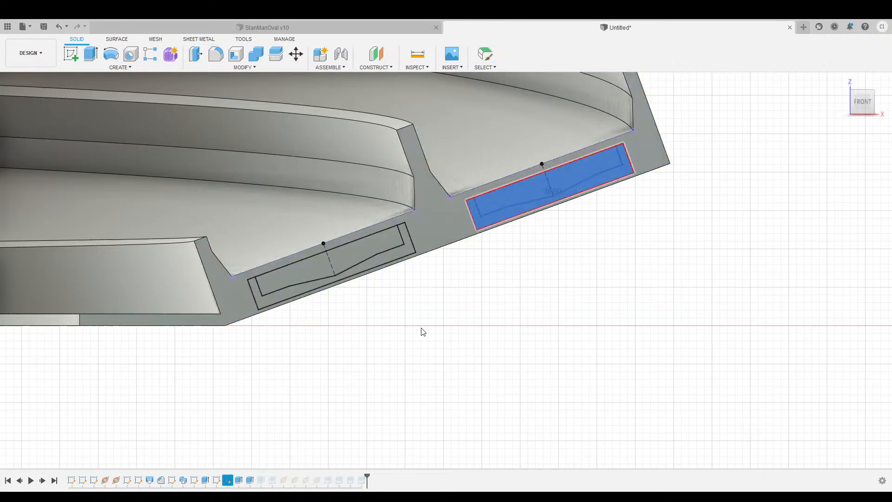
pyautogui.click(380, 246)
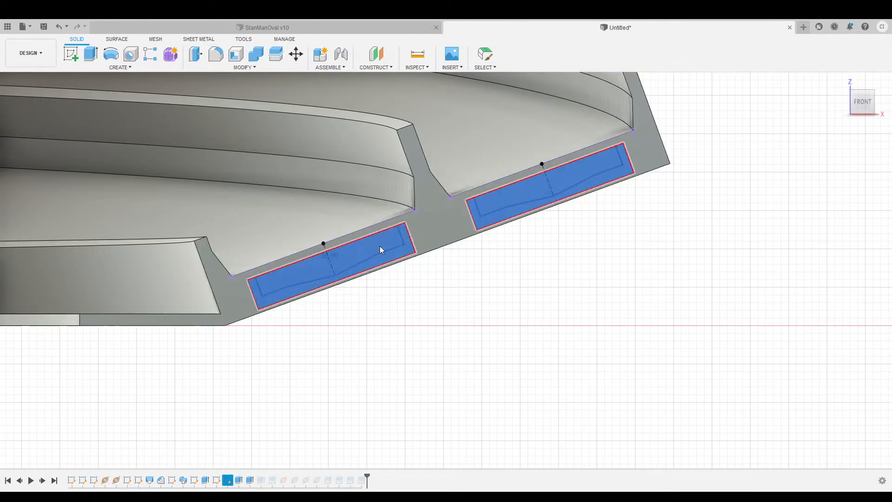
pyautogui.press('Return')
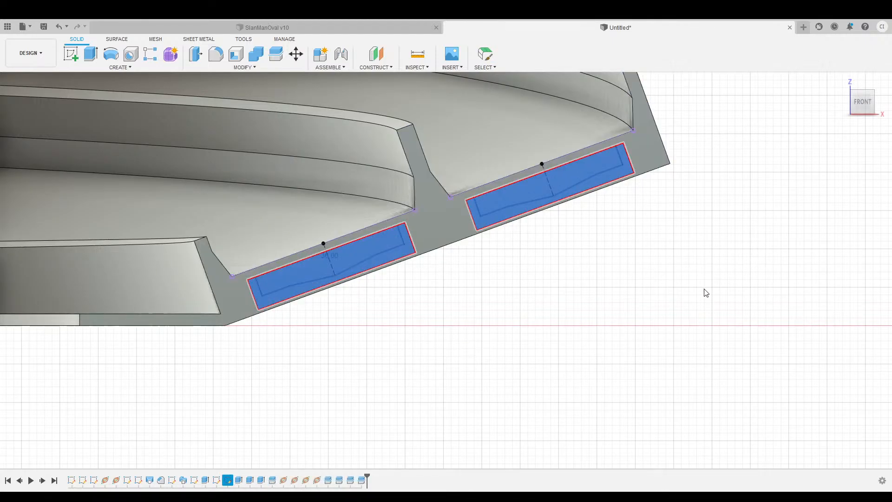
# Inspect the new slot grooves from the home view and from behind the piece.
pyautogui.scroll(-5, 570, 329)
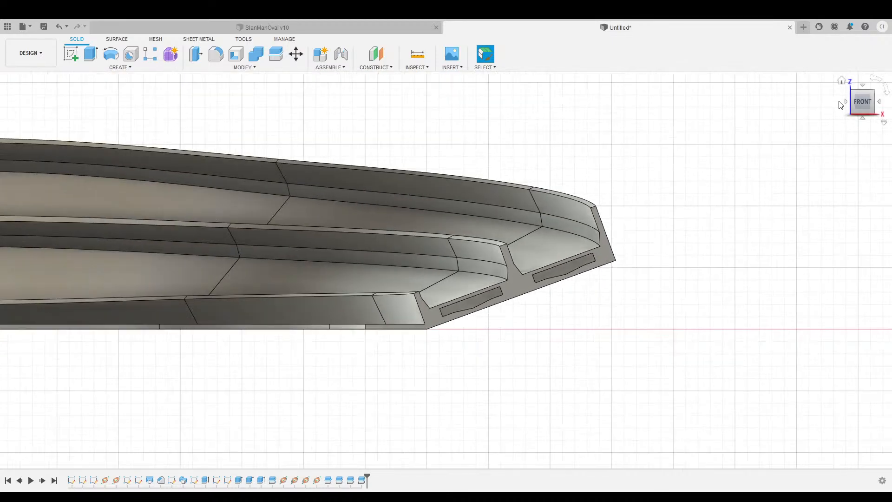
pyautogui.click(842, 82)
pyautogui.keyDown('shift'); pyautogui.moveTo(446, 270); pyautogui.dragTo(399, 222, button='middle'); pyautogui.keyUp('shift')
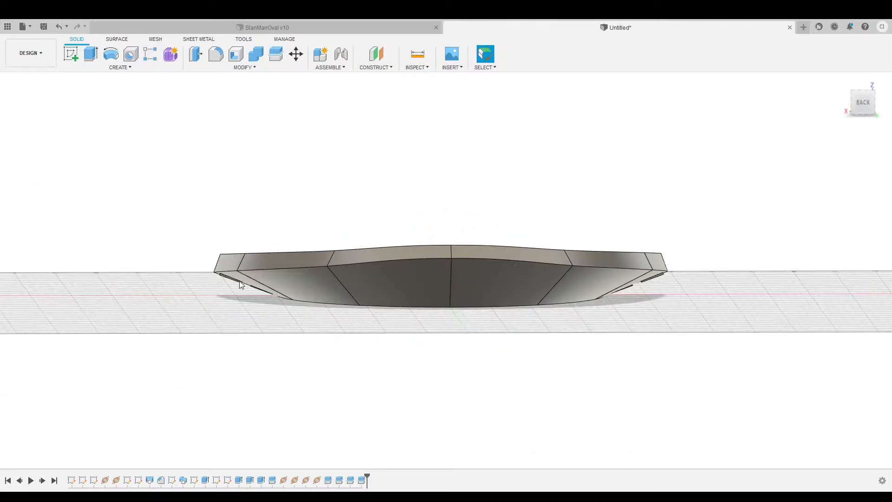
pyautogui.scroll(-2, 239, 285)
pyautogui.scroll(6, 239, 286)
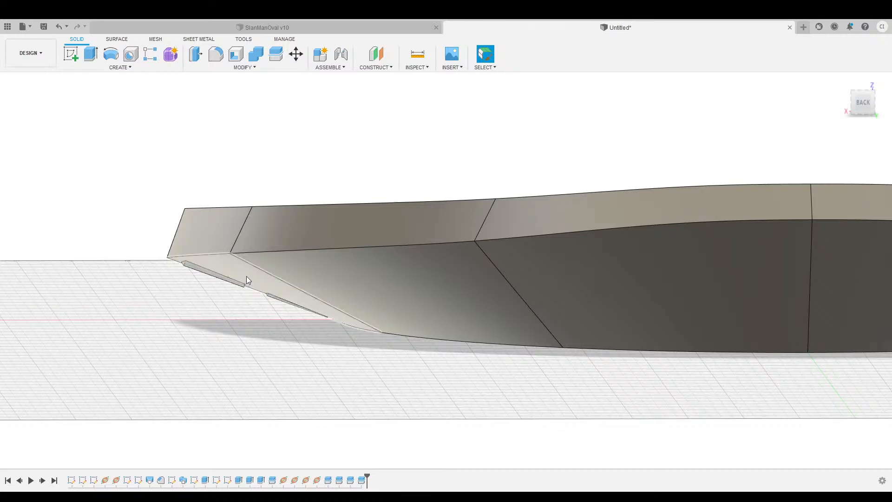
pyautogui.scroll(2, 249, 278)
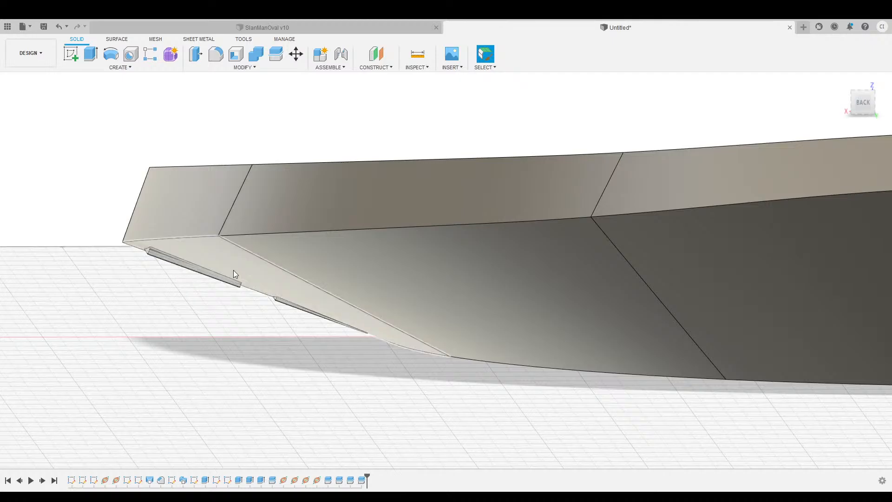
pyautogui.scroll(-1, 238, 301)
pyautogui.scroll(2, 238, 301)
pyautogui.scroll(-2, 306, 309)
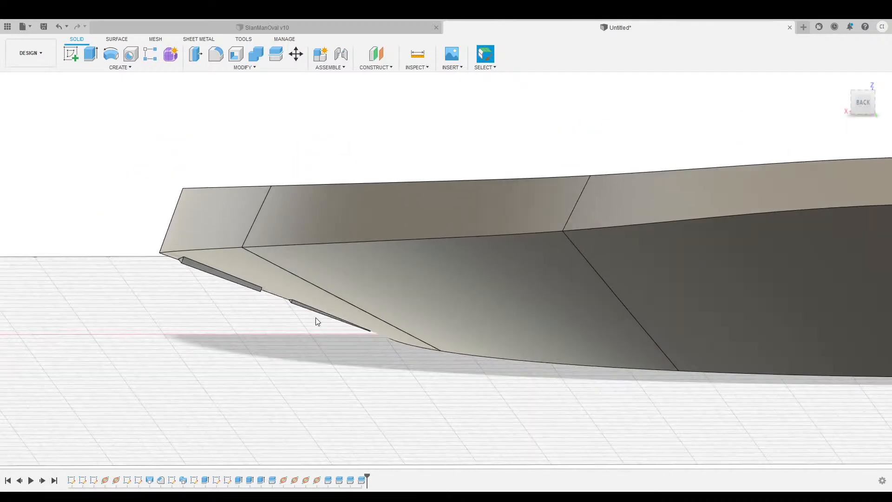
pyautogui.scroll(-1, 316, 322)
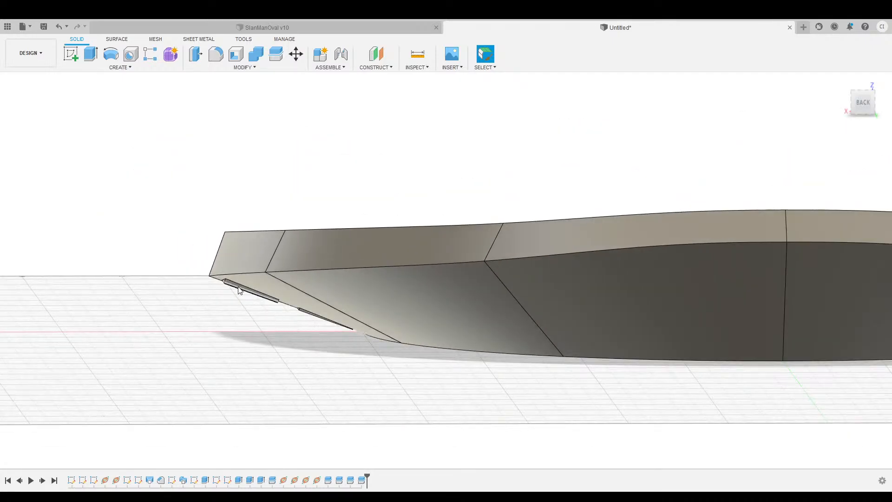
pyautogui.scroll(-1, 245, 300)
pyautogui.scroll(3, 253, 299)
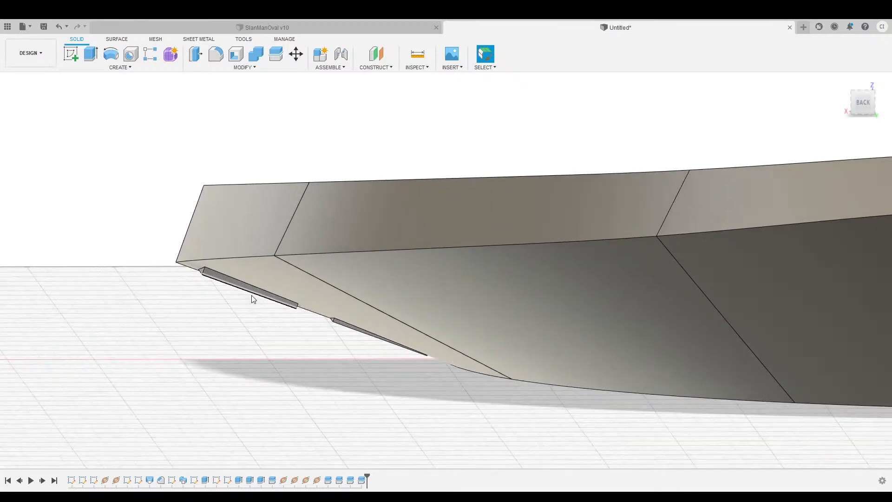
pyautogui.scroll(-1, 217, 294)
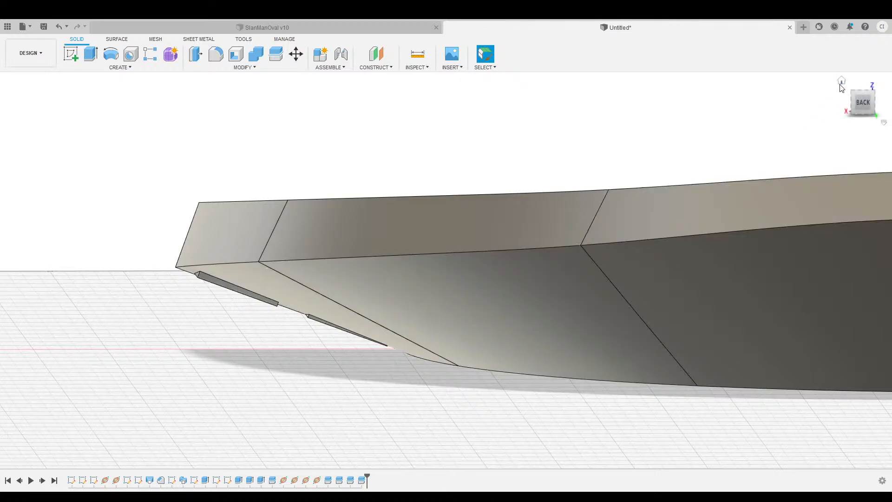
pyautogui.click(841, 83)
# Delete the left-centre segment and hide every other track segment except the S-L piece.
pyautogui.moveTo(697, 213); pyautogui.dragTo(671, 204, button='middle')
pyautogui.moveTo(857, 107)
pyautogui.mouseDown()
pyautogui.moveTo(775, 77)
pyautogui.moveTo(781, 70)
pyautogui.moveTo(793, 90)
pyautogui.moveTo(824, 90)
pyautogui.moveTo(842, 116)
pyautogui.mouseUp()
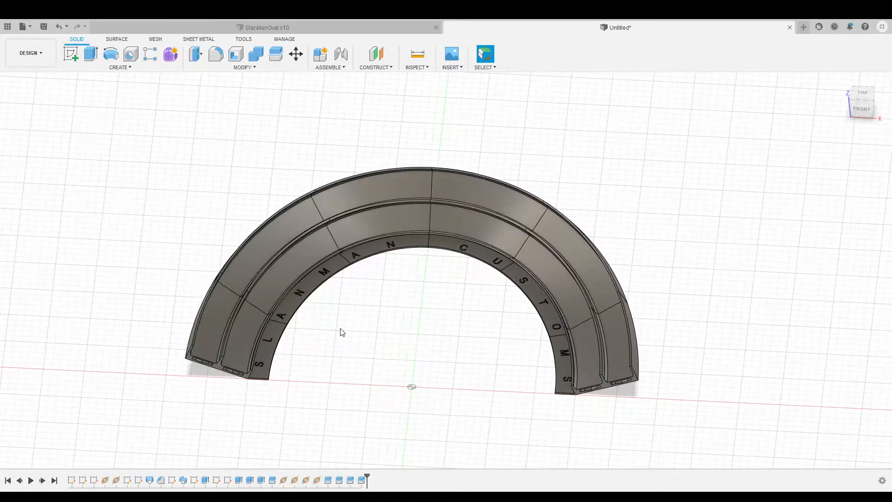
pyautogui.click(80, 192)
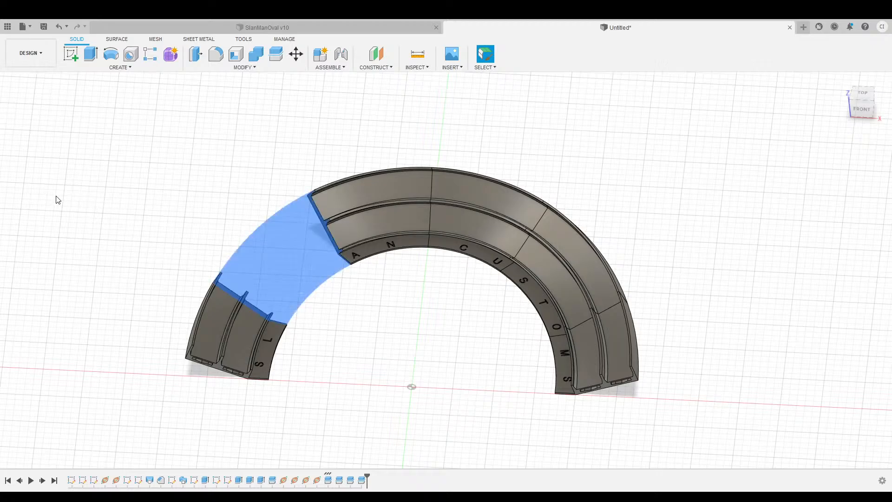
pyautogui.press('Delete')
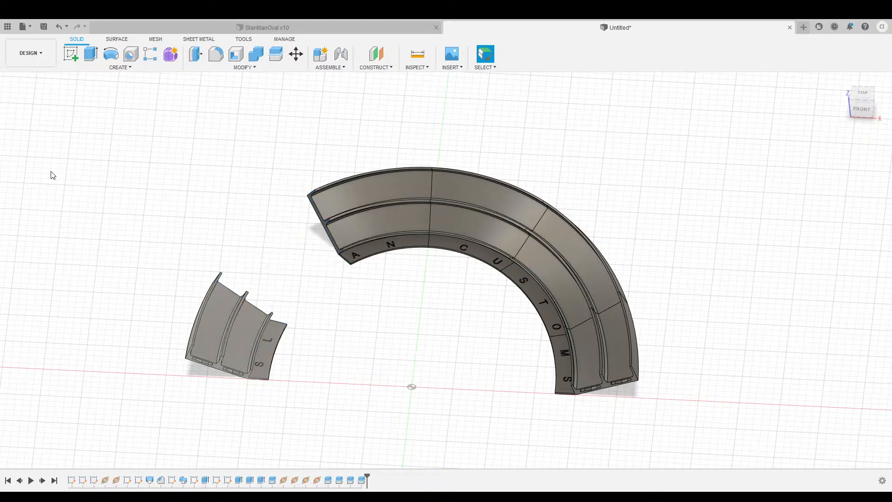
pyautogui.click(50, 172)
pyautogui.click(50, 181)
pyautogui.click(47, 205)
pyautogui.click(49, 218)
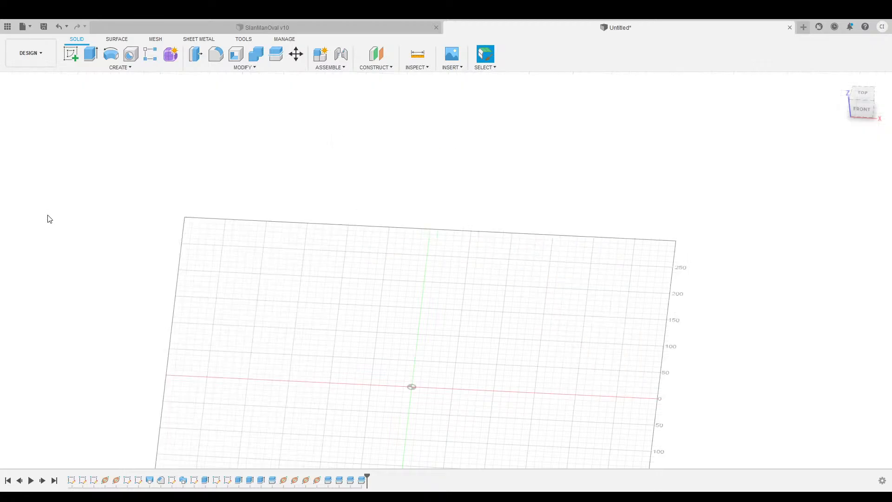
pyautogui.click(49, 172)
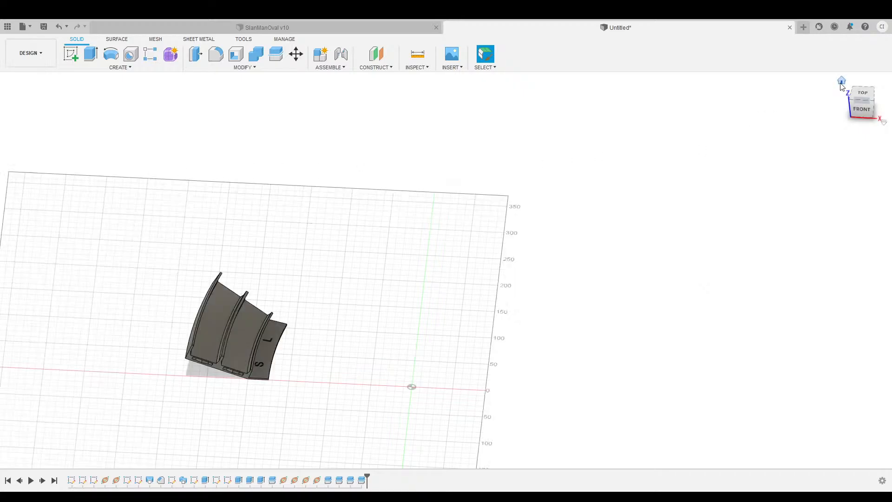
# Start a new sketch on the S-L piece's long end face.
pyautogui.click(841, 80)
pyautogui.moveTo(873, 105); pyautogui.dragTo(785, 90)
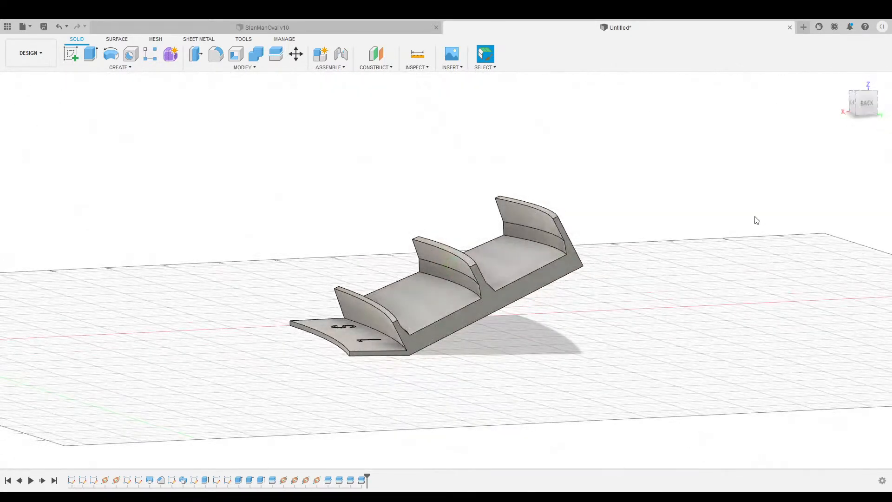
pyautogui.click(490, 302)
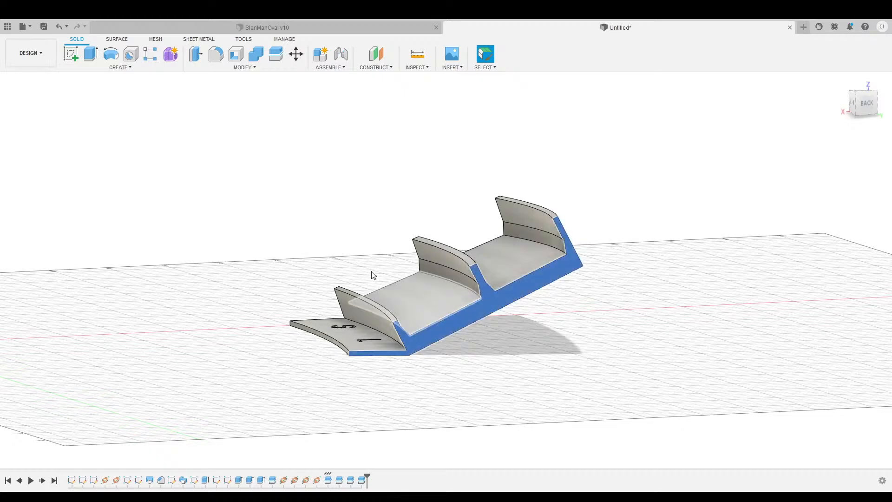
pyautogui.click(71, 54)
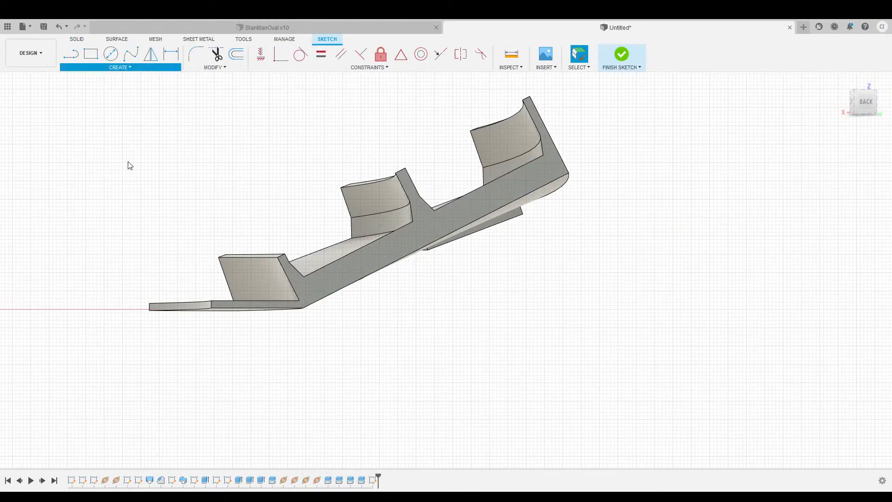
# Project the two lane-channel floor edges into the end-face sketch and finish it.
pyautogui.click(356, 253)
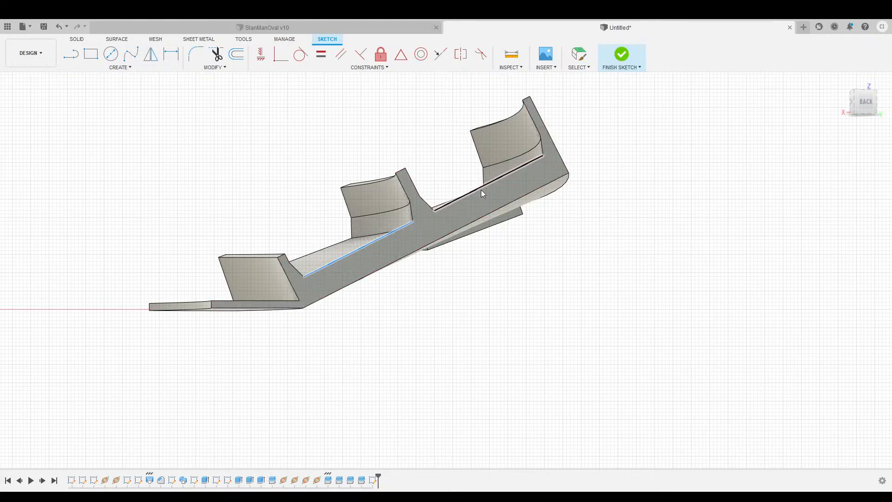
pyautogui.keyDown('ctrl'); pyautogui.click(481, 190); pyautogui.keyUp('ctrl')
pyautogui.click(759, 179)
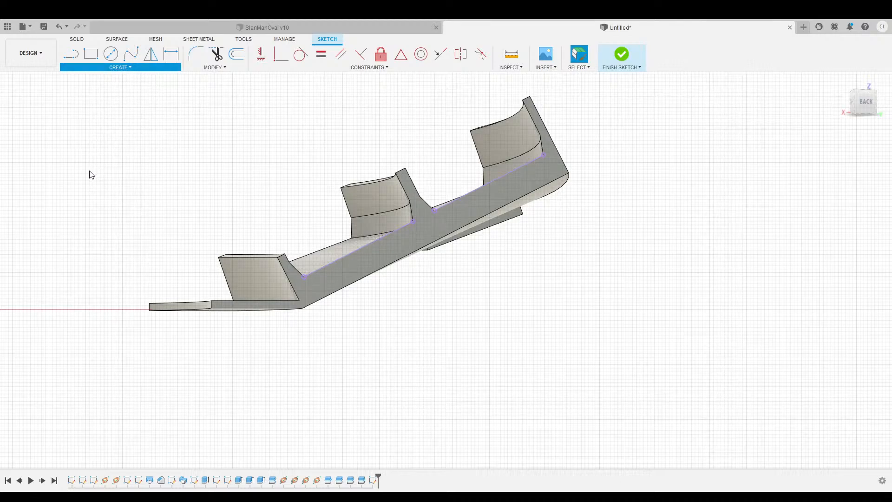
pyautogui.press('l')
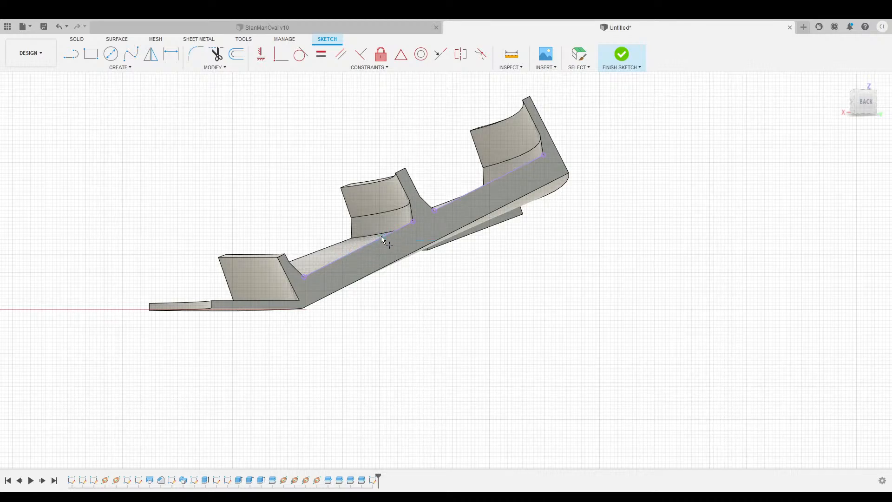
pyautogui.scroll(5, 373, 243)
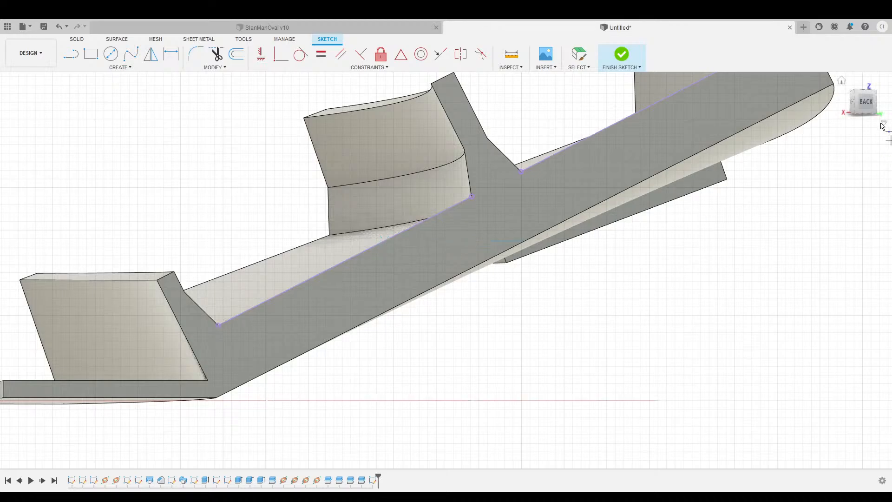
pyautogui.moveTo(865, 105); pyautogui.dragTo(858, 116)
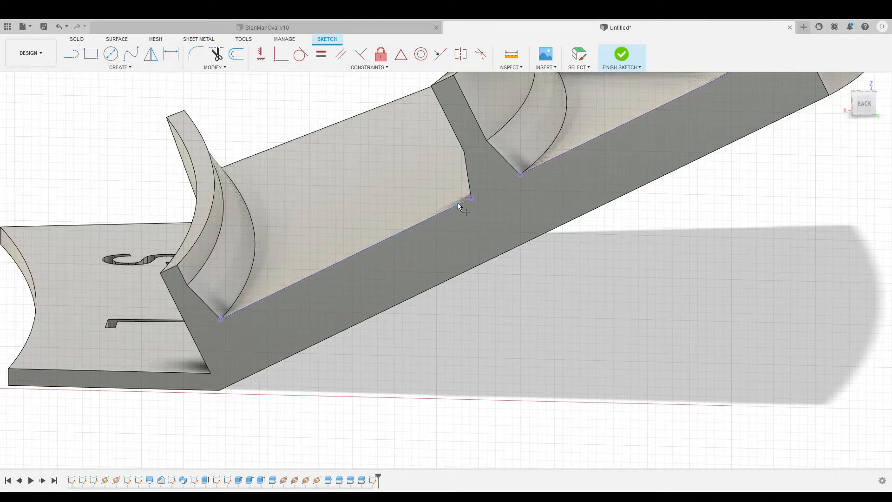
pyautogui.scroll(-2, 671, 245)
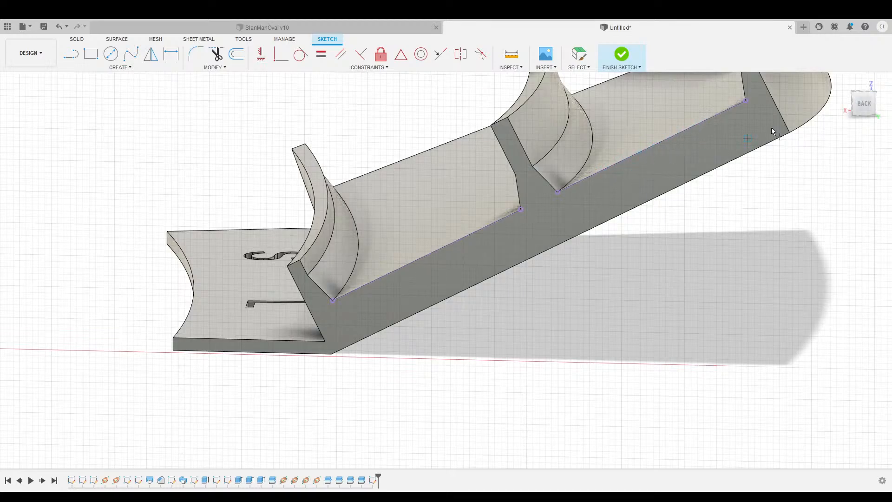
pyautogui.moveTo(860, 104); pyautogui.dragTo(869, 108)
pyautogui.click(623, 54)
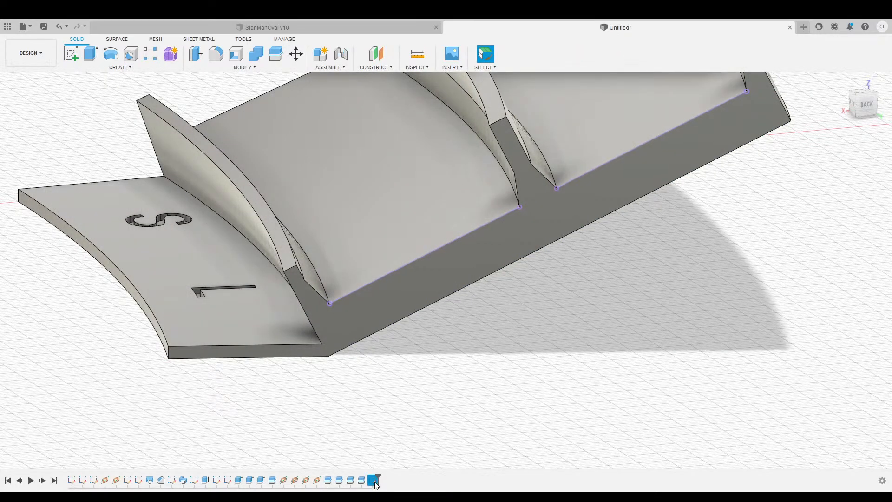
pyautogui.keyDown('shift'); pyautogui.moveTo(394, 393); pyautogui.dragTo(448, 379, button='middle'); pyautogui.keyUp('shift')
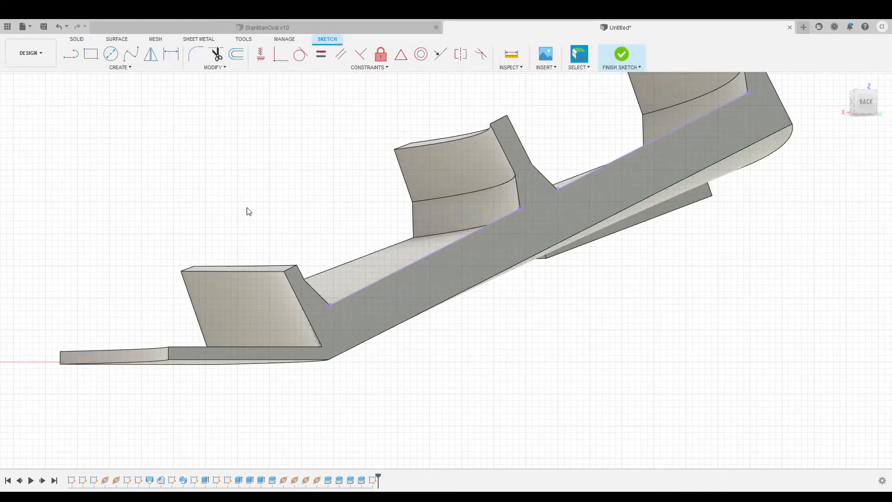
pyautogui.click(115, 71)
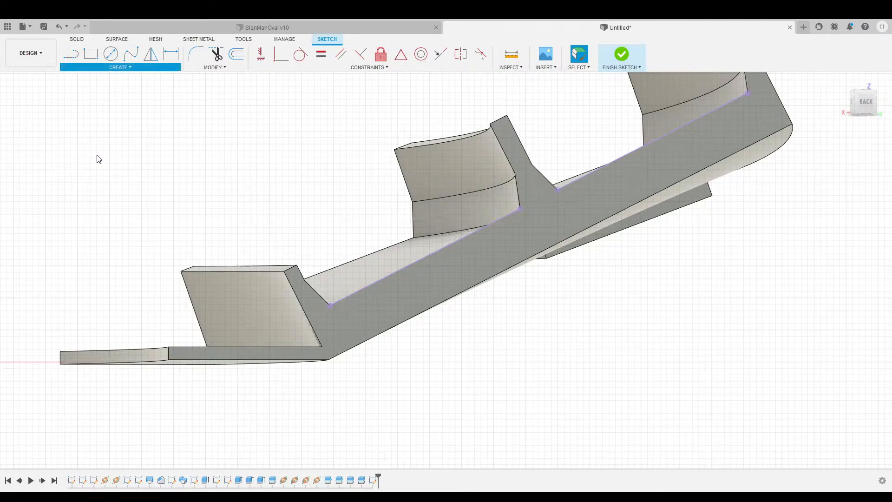
pyautogui.click(99, 169)
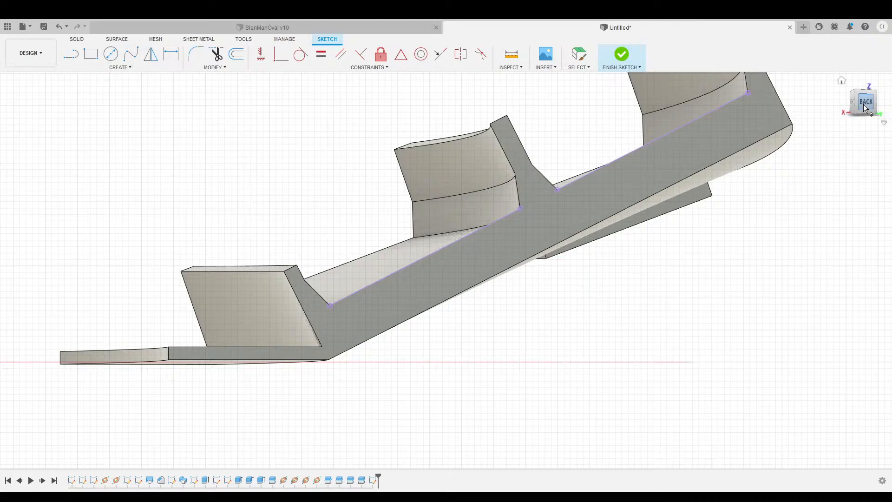
pyautogui.keyDown('shift'); pyautogui.moveTo(445, 267); pyautogui.dragTo(469, 261, button='middle'); pyautogui.keyUp('shift')
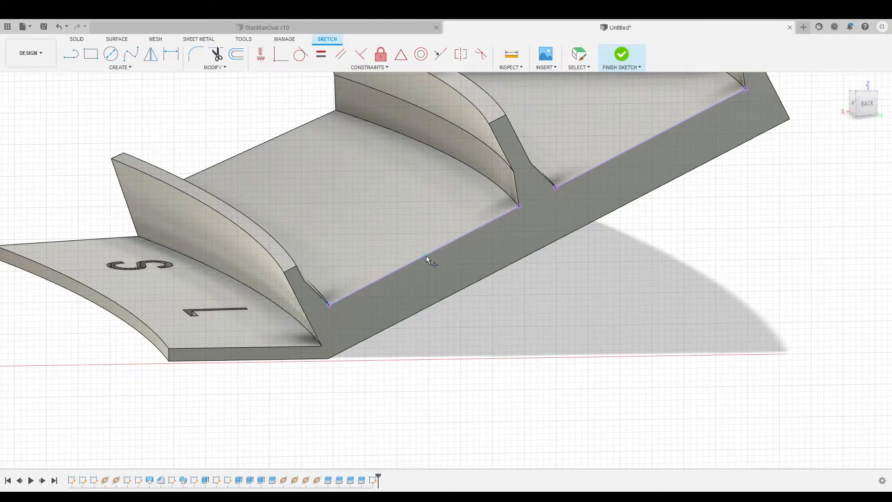
pyautogui.click(70, 54)
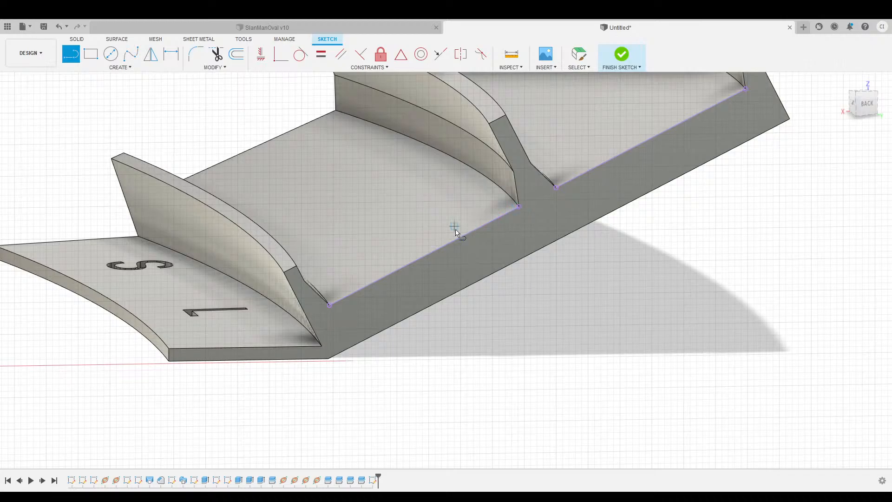
pyautogui.click(617, 55)
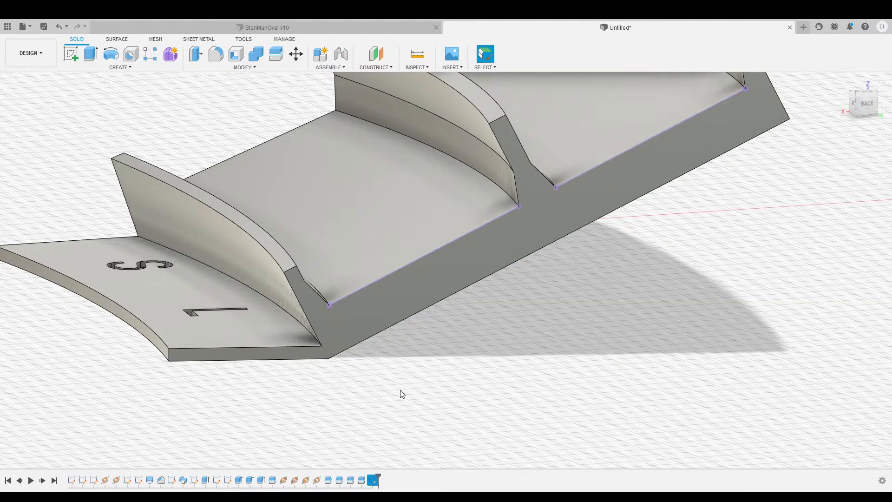
# Delete the old sketch and start a new one on the end face with both channel floor edges projected.
pyautogui.press('Delete')
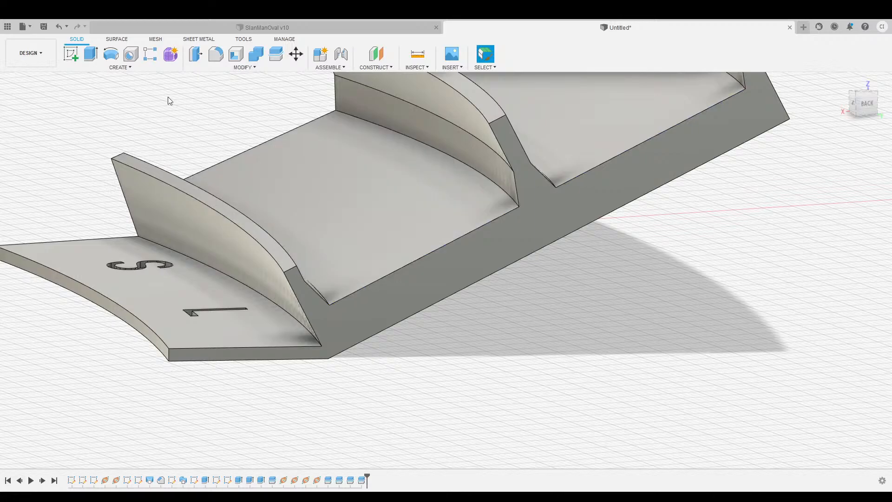
pyautogui.click(71, 54)
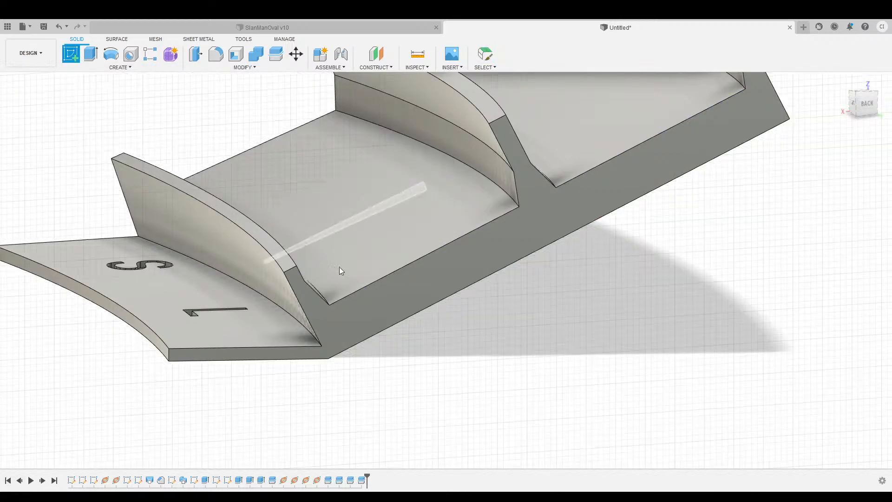
pyautogui.click(539, 220)
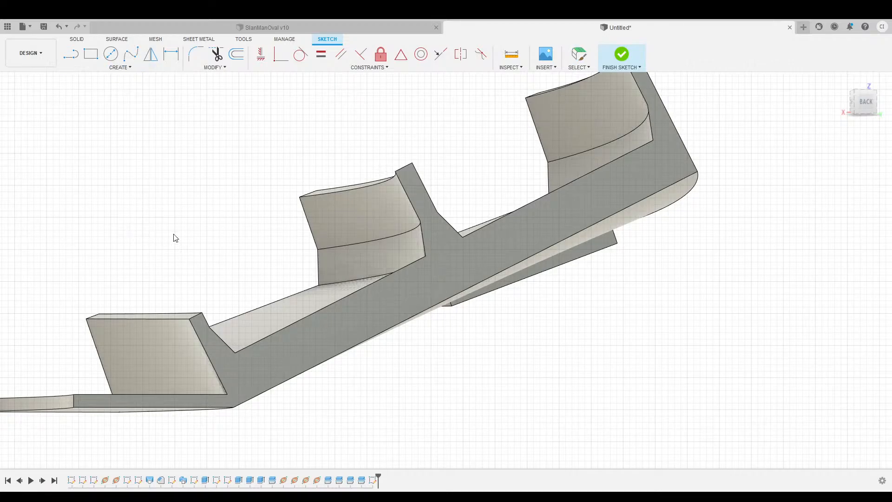
pyautogui.click(477, 230)
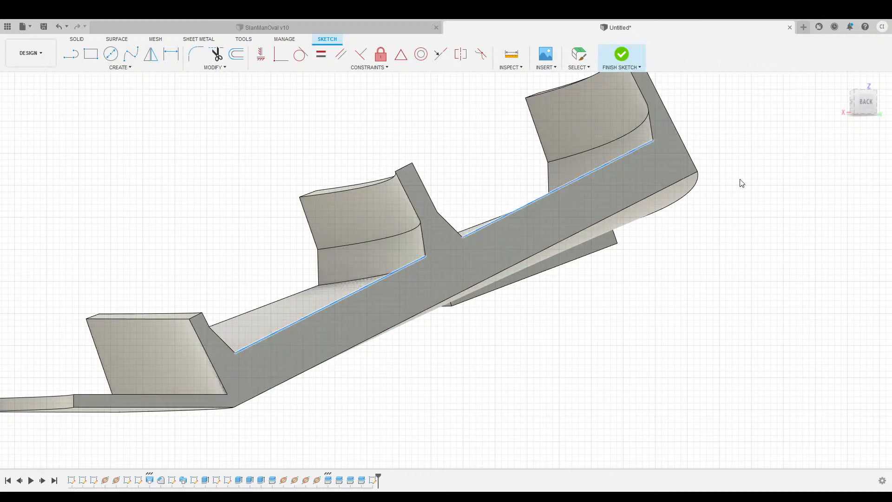
pyautogui.click(758, 179)
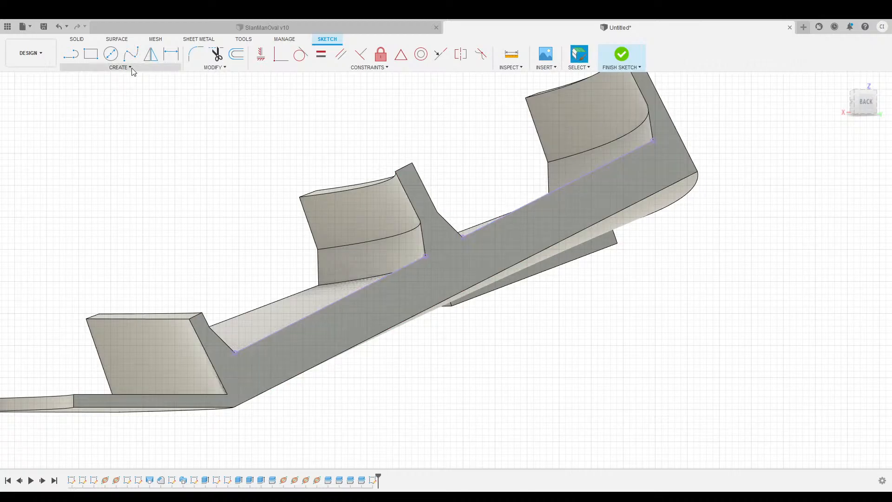
pyautogui.click(98, 57)
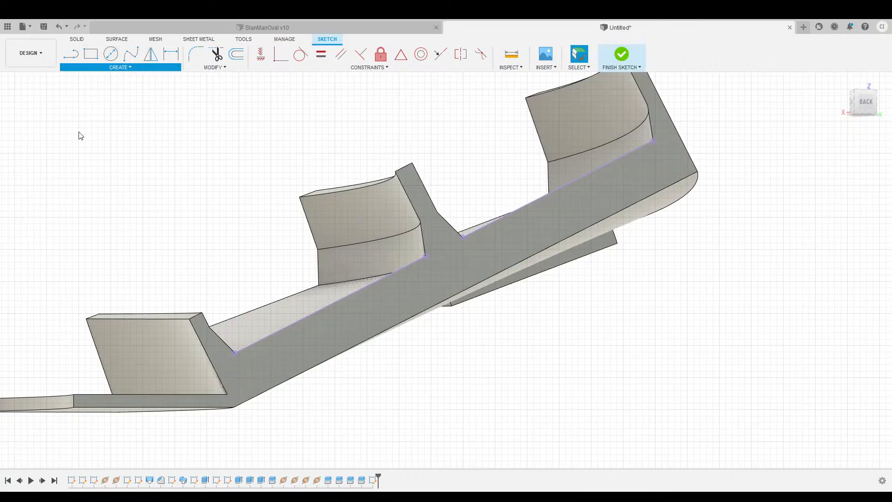